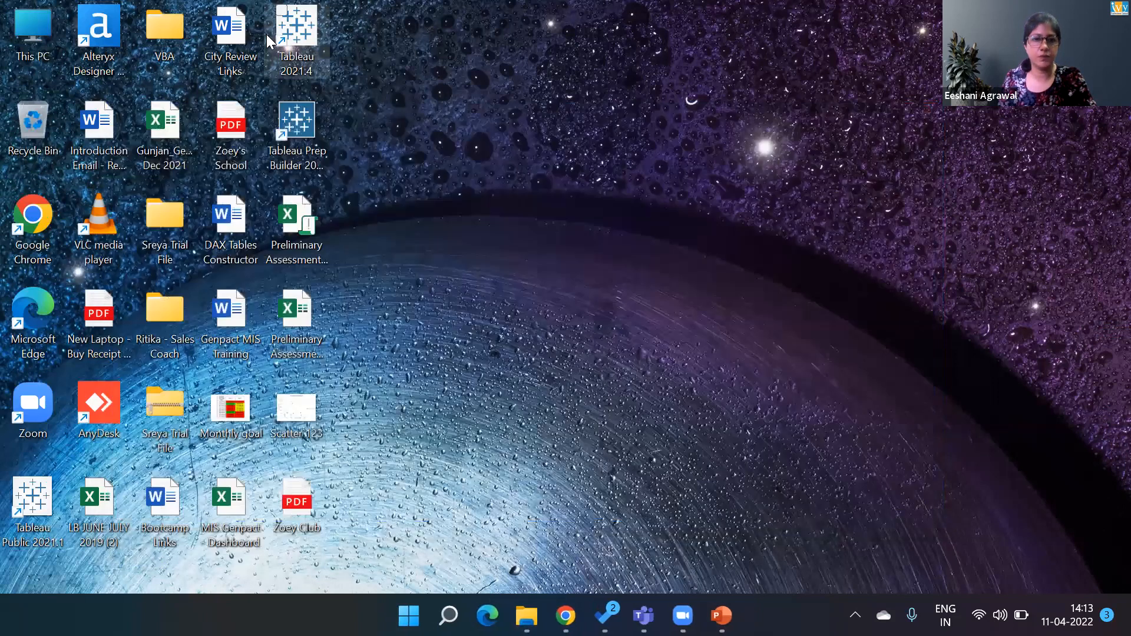
- Launch Tableau Public and connect to the Super Store Sales data Excel workbook
double_click(269, 36)
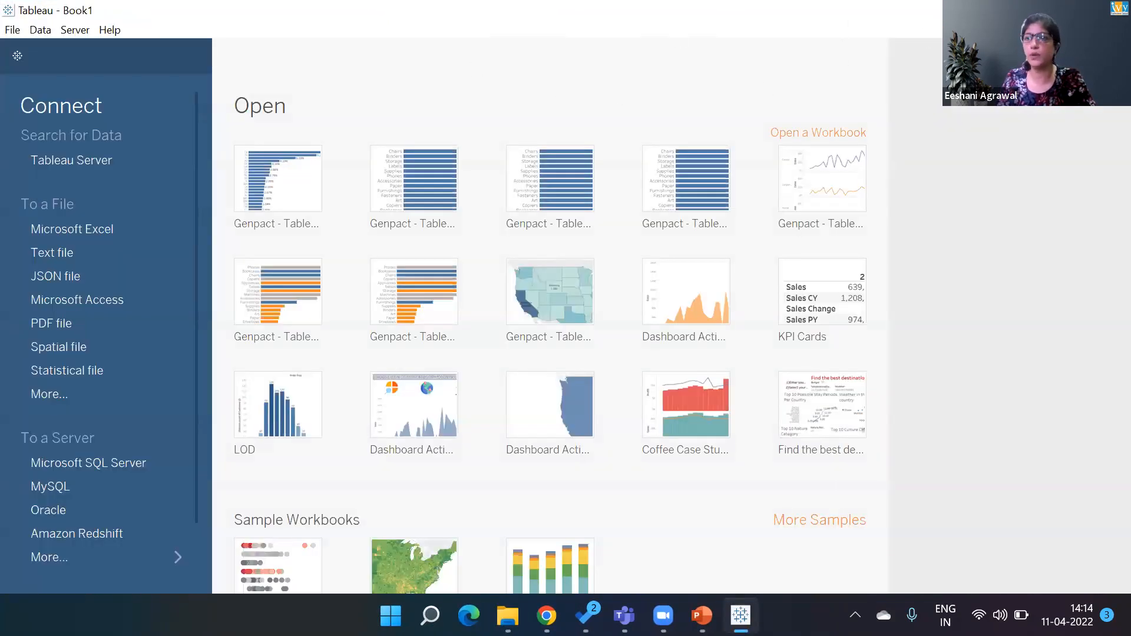
click(1115, 10)
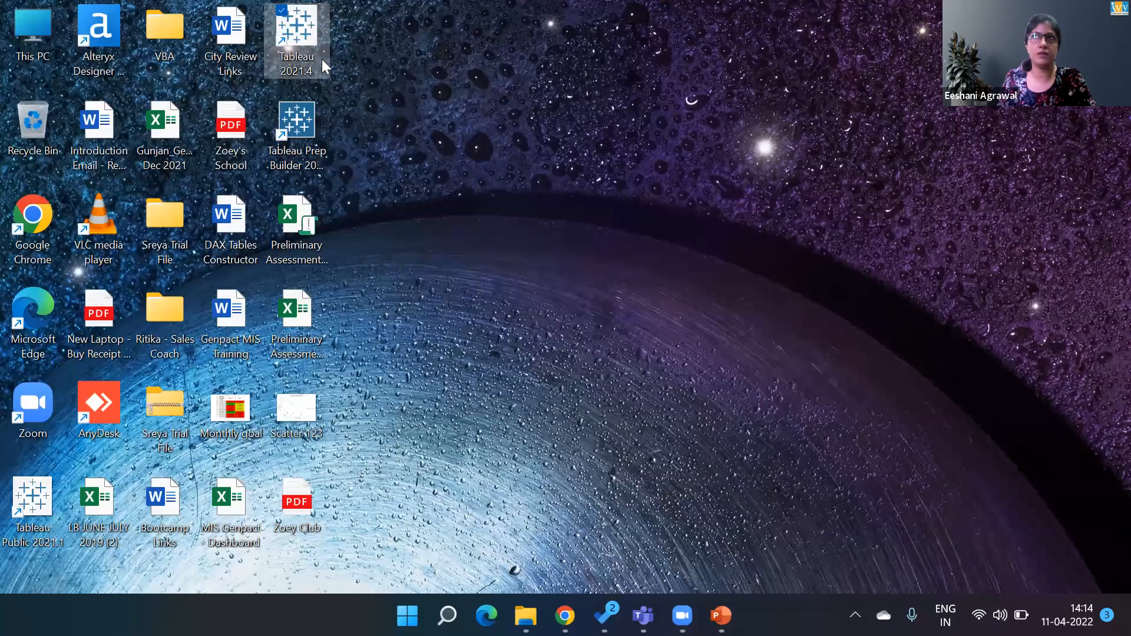
double_click(36, 495)
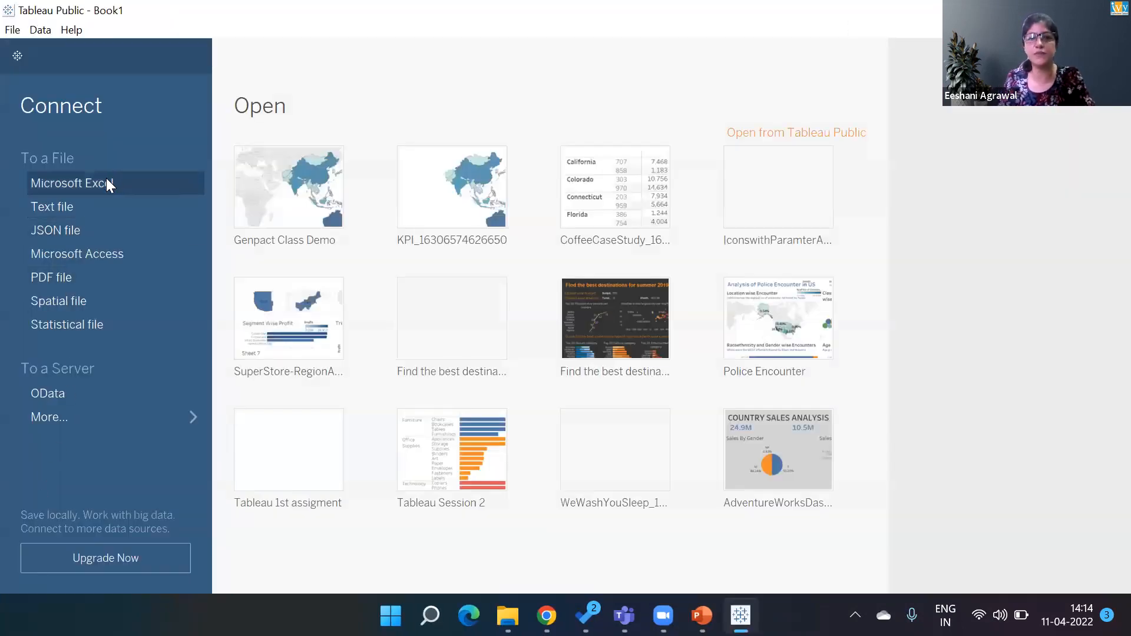
click(108, 182)
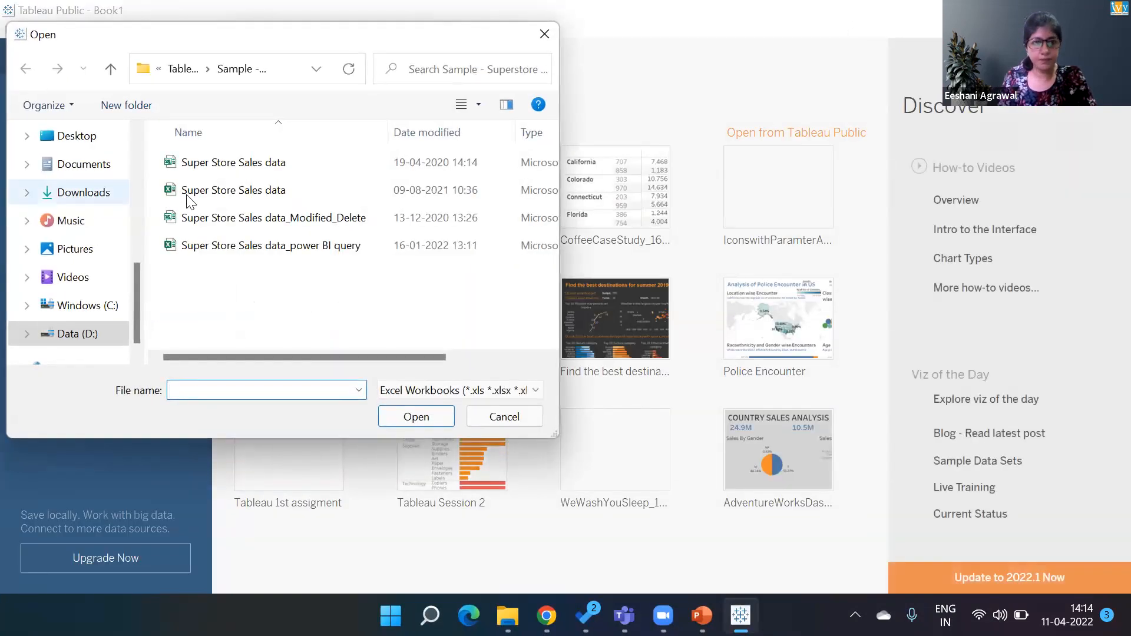
double_click(222, 192)
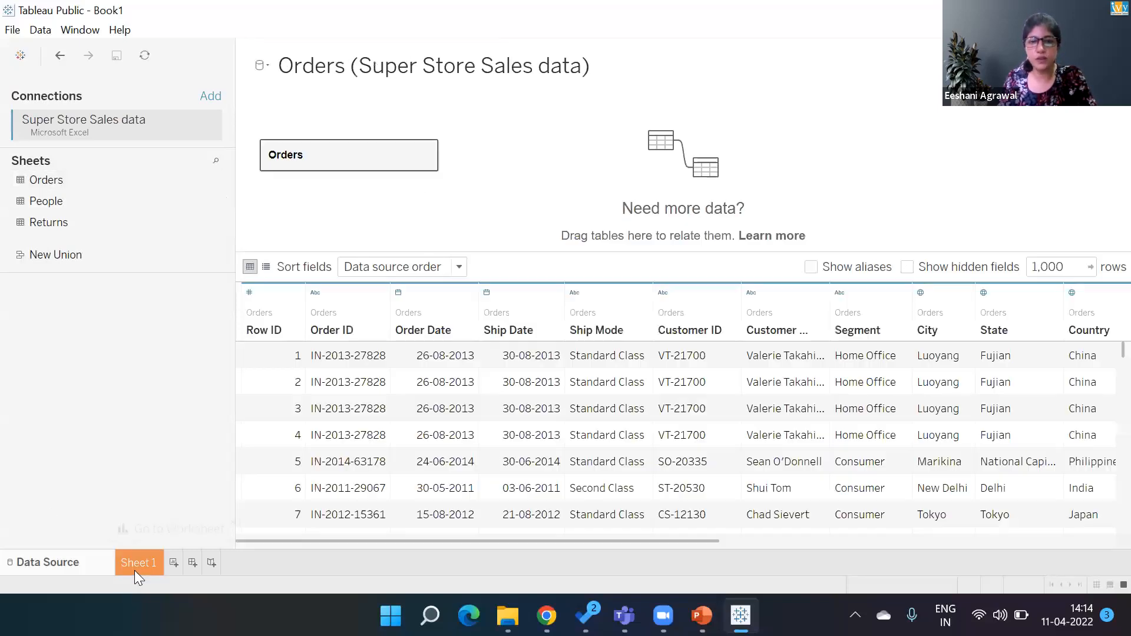
- Scroll through the Orders data preview to examine its columns
key(Right)
key(Right)
key(Right)
key(Right)
key(Right)
key(Right)
key(Right)
key(Right)
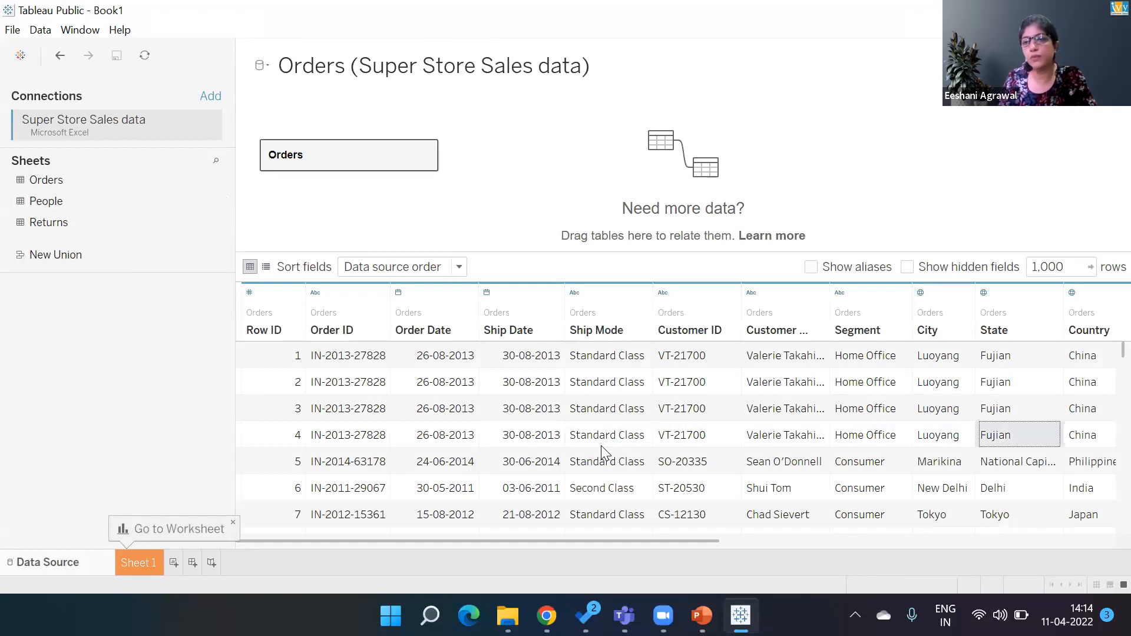
key(Right)
key(Right)
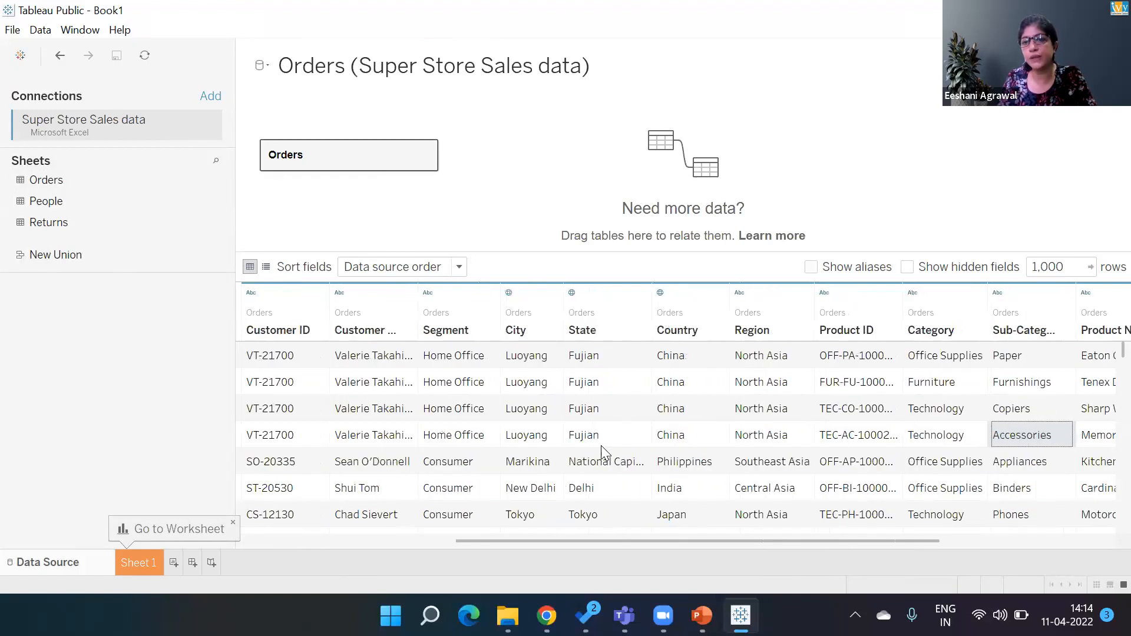
key(Up)
key(Up)
key(Up)
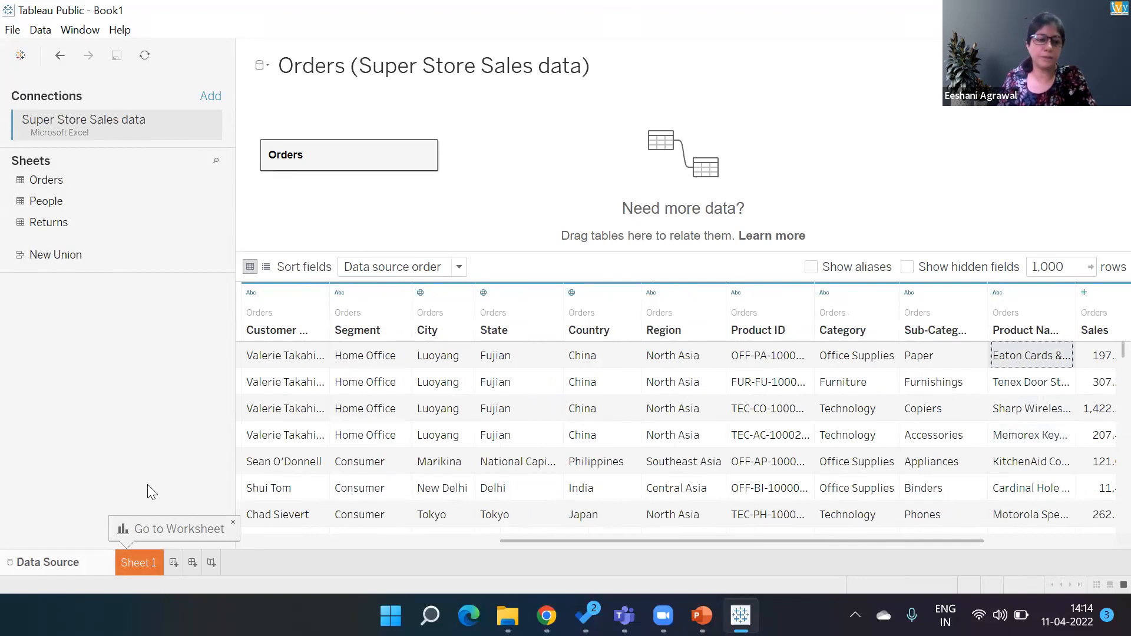
- Open Sheet 1 and add Product Name to rows and Profit to the view
click(142, 566)
click(96, 367)
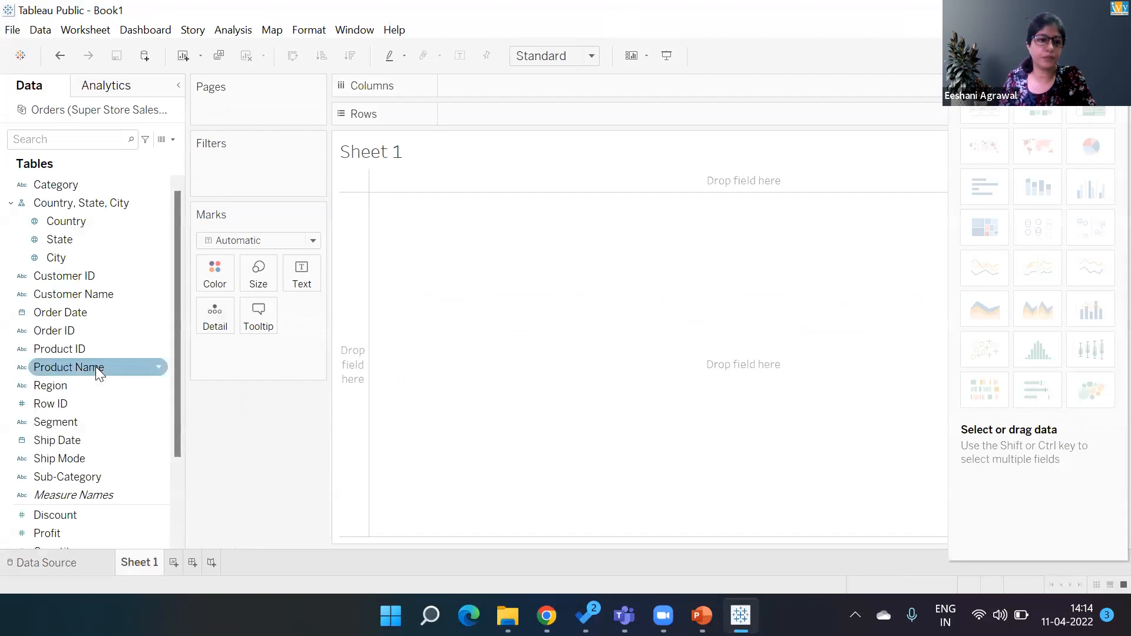
double_click(96, 367)
double_click(88, 533)
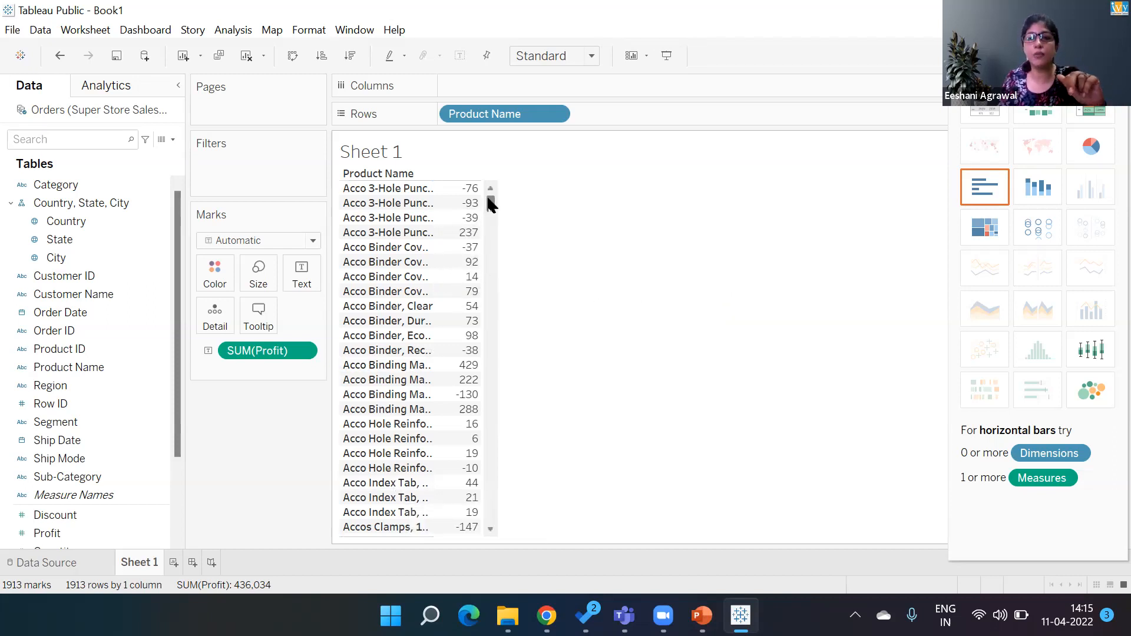
- Select all Acco product rows from Acco 3-Hole Punch to Acco Index Tab and group them
mouse_move(489, 203)
mouse_down()
mouse_move(498, 260)
mouse_move(488, 487)
mouse_move(508, 293)
mouse_move(495, 192)
mouse_up()
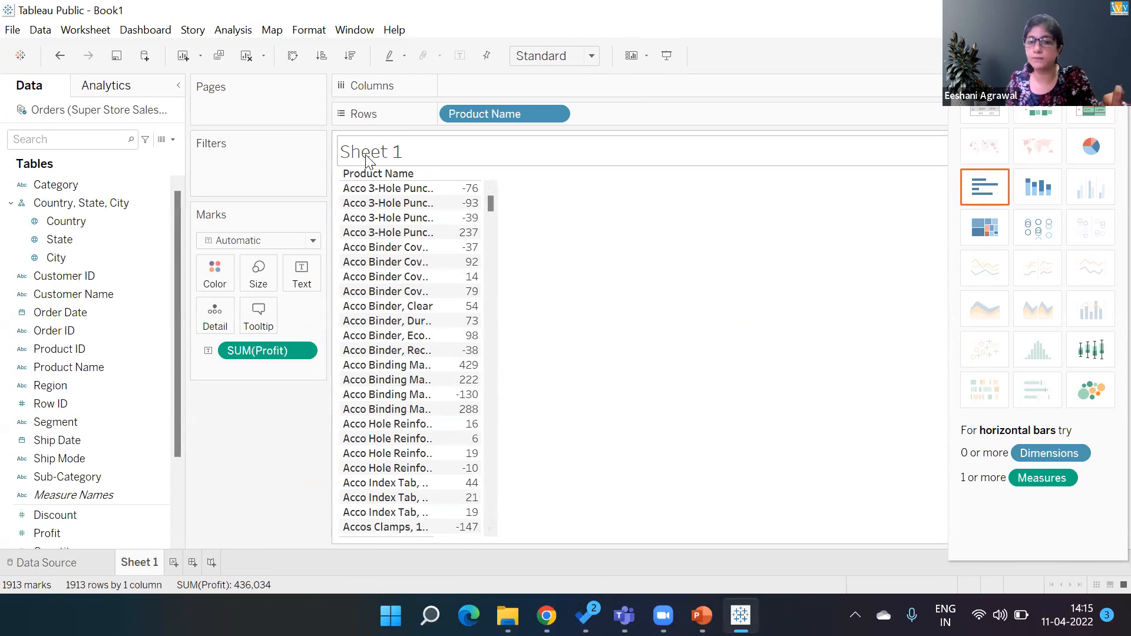
click(361, 192)
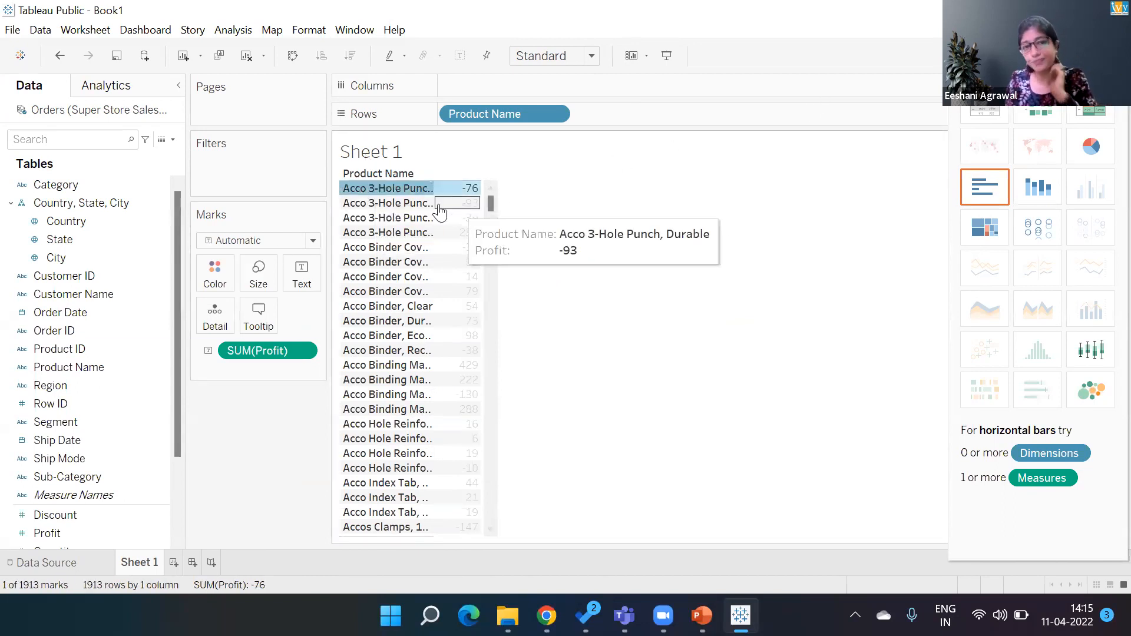
ctrl+click(362, 512)
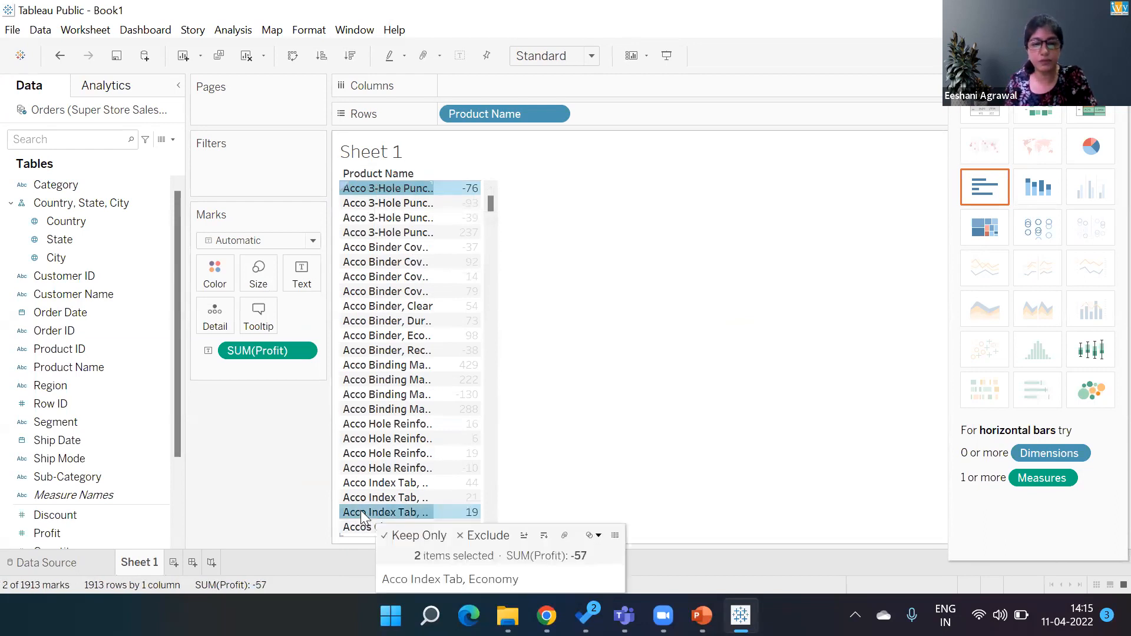
click(386, 191)
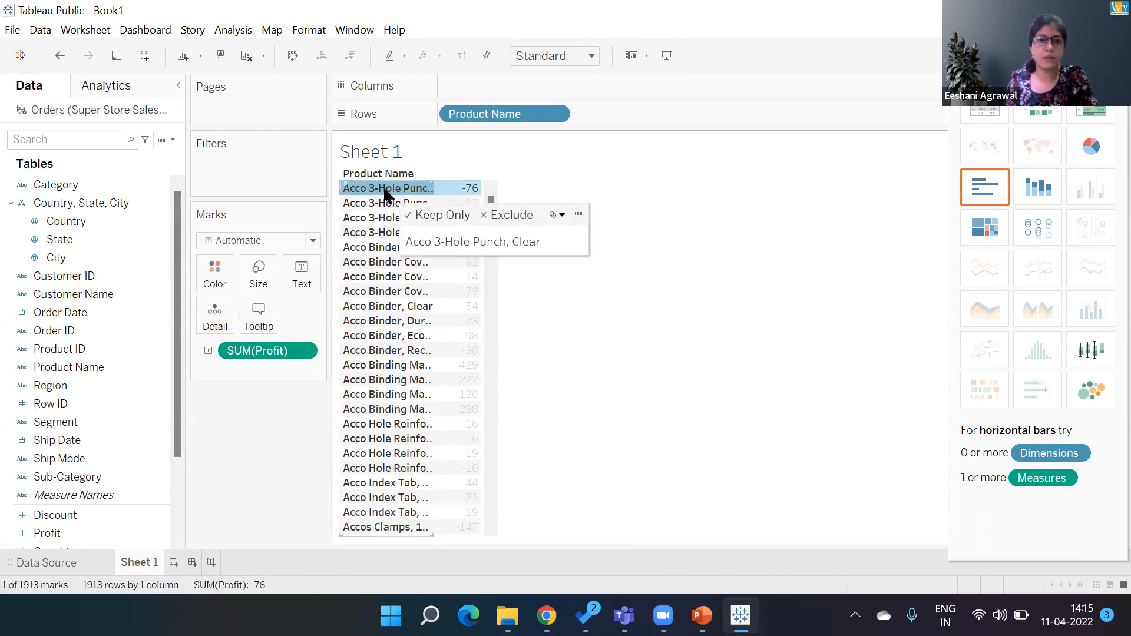
ctrl+click(367, 513)
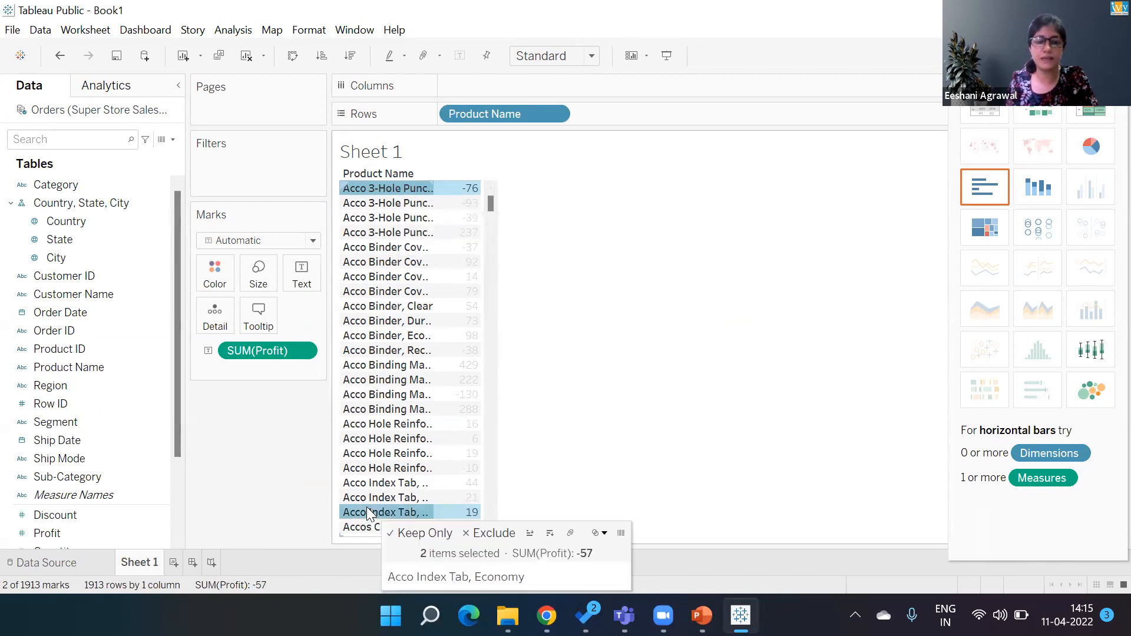
click(385, 193)
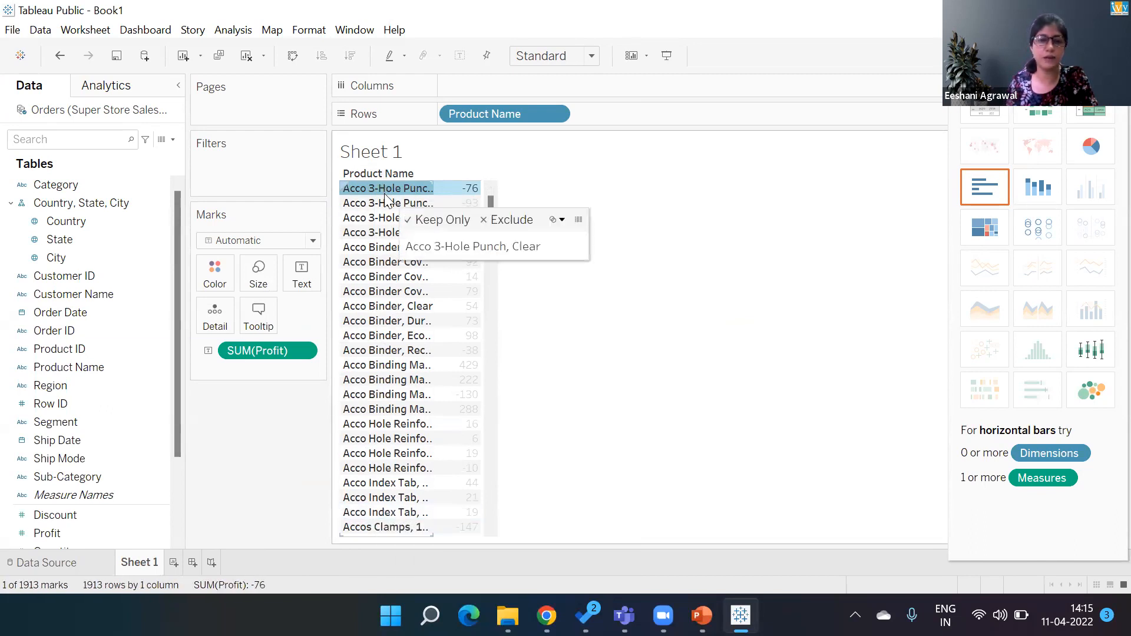
shift+click(366, 512)
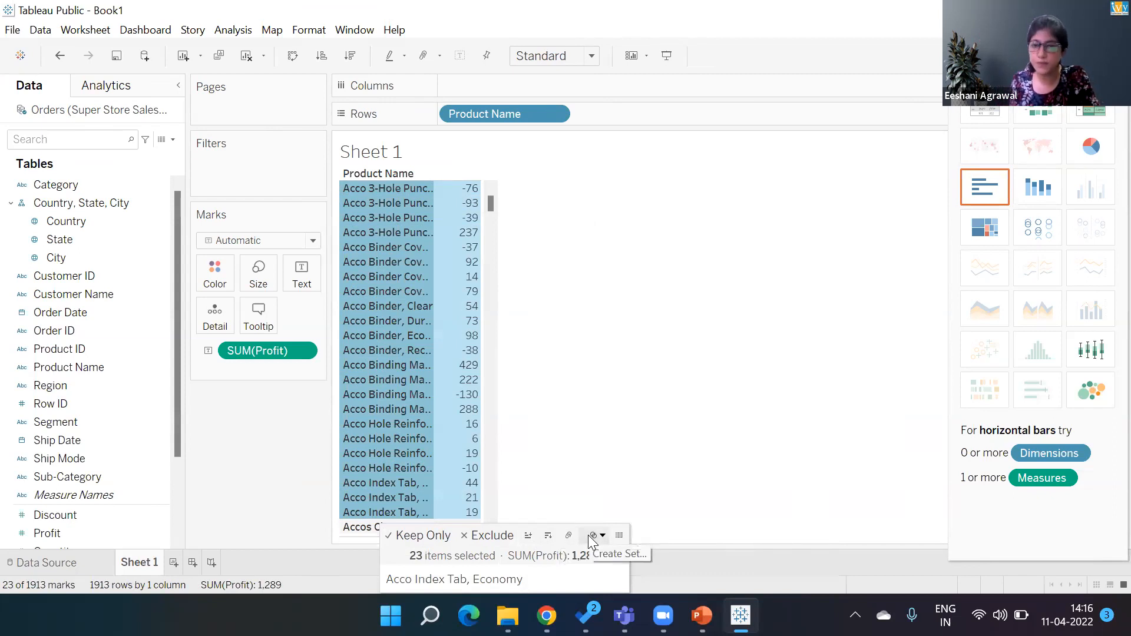
click(571, 535)
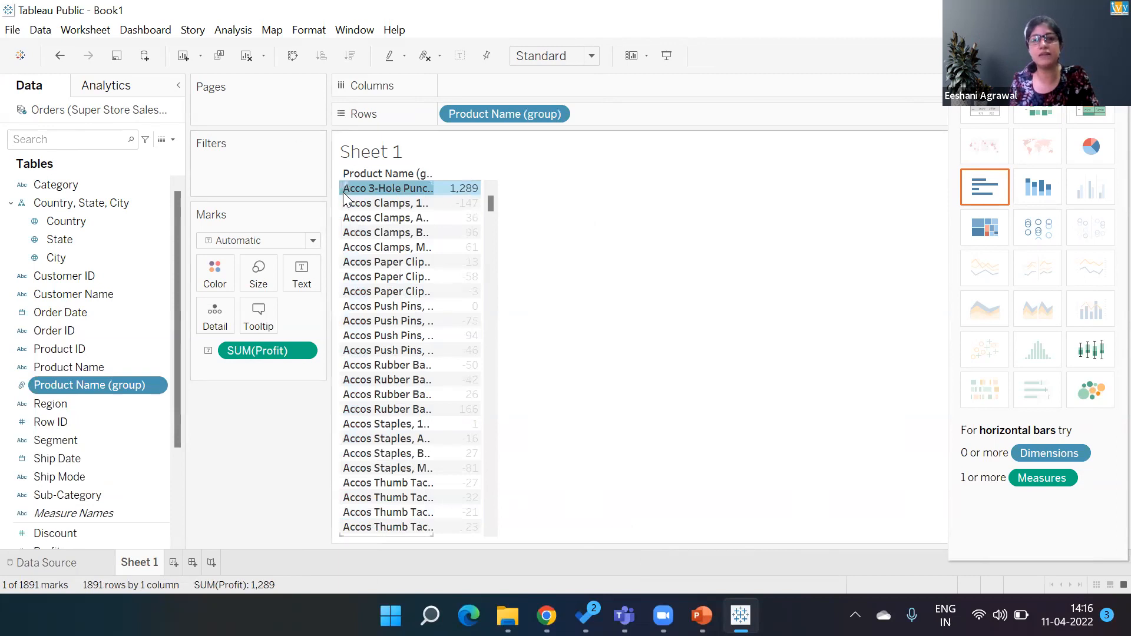
- Edit the alias of the new Acco group member to Acco
right_click(389, 190)
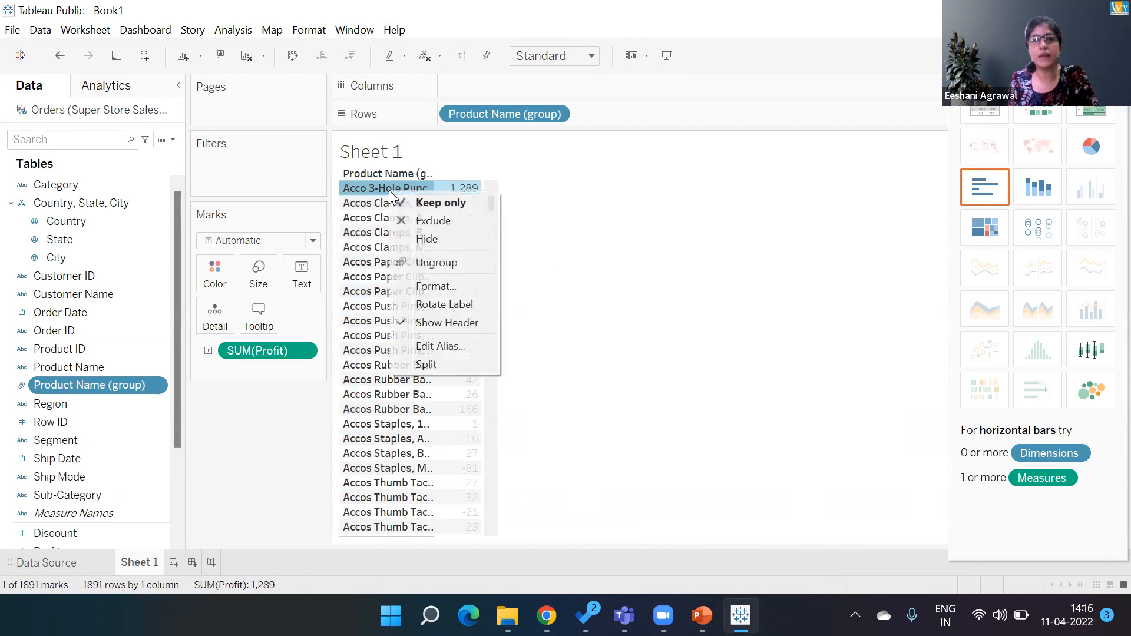
click(431, 346)
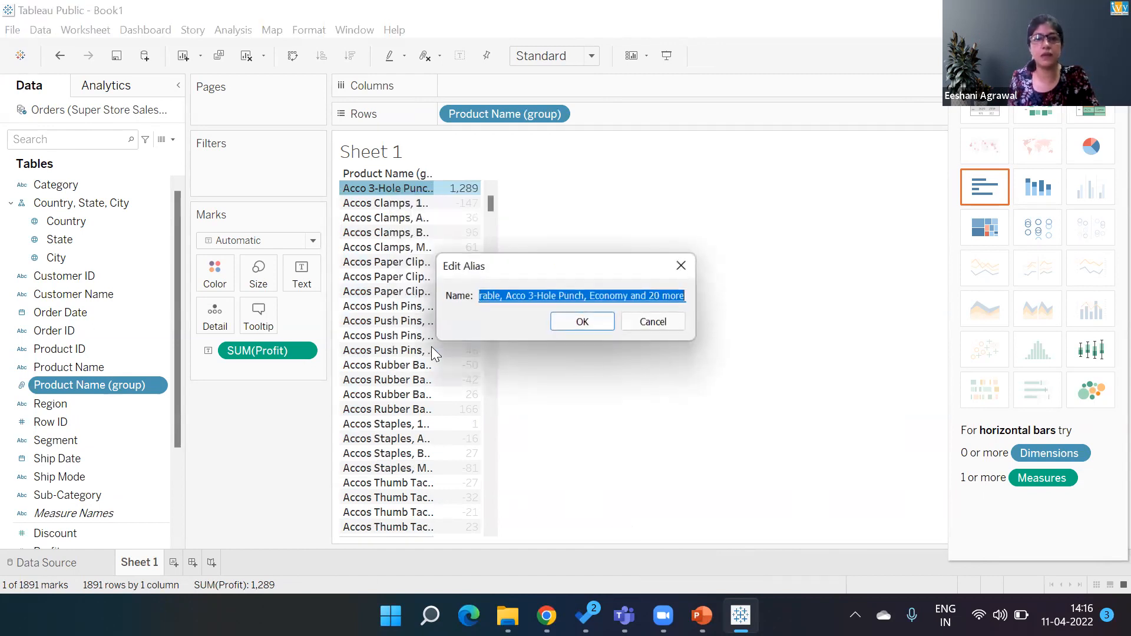
key(End)
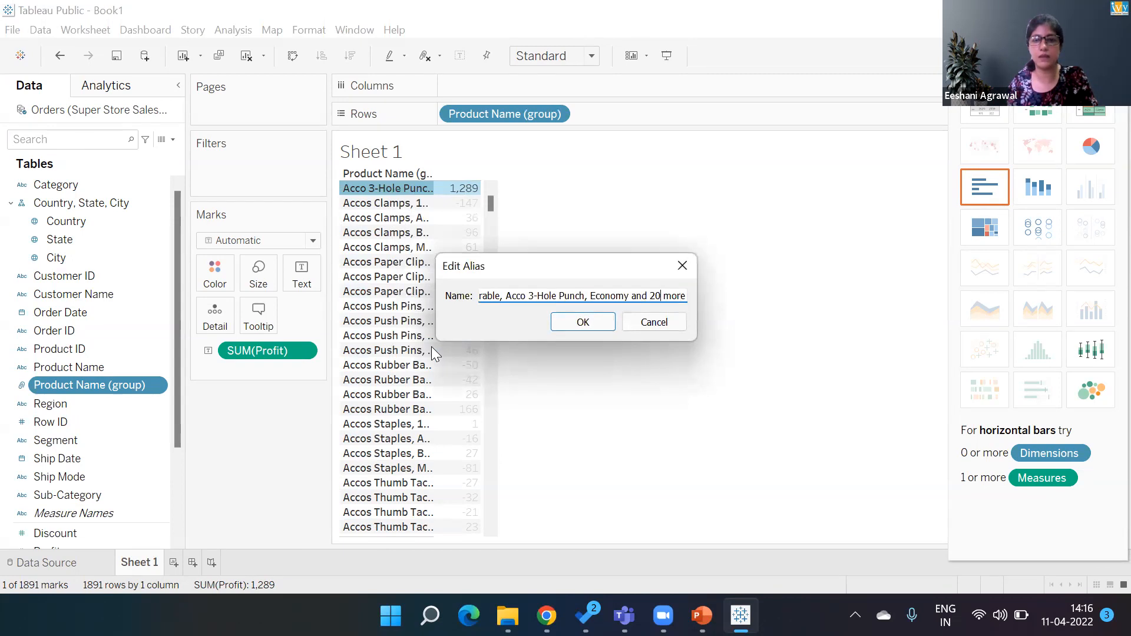
key(BackSpace)
key(BackSpace)
key(BackSpace)
key(BackSpace)
key(BackSpace)
key(BackSpace)
key(BackSpace)
key(BackSpace)
key(BackSpace)
key(BackSpace)
key(BackSpace)
key(BackSpace)
key(BackSpace)
key(BackSpace)
key(BackSpace)
key(BackSpace)
key(BackSpace)
key(BackSpace)
key(BackSpace)
key(BackSpace)
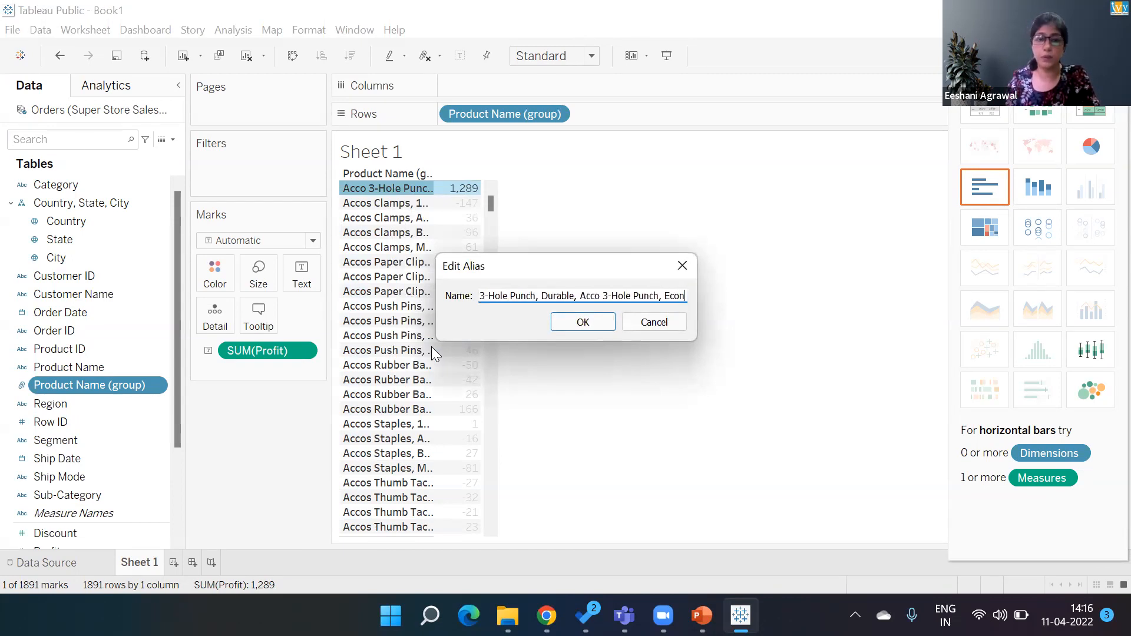
key(BackSpace)
key(BackSpace)
key(BackSpace)
key(BackSpace)
key(BackSpace)
key(BackSpace)
key(BackSpace)
key(BackSpace)
key(BackSpace)
key(BackSpace)
key(BackSpace)
key(BackSpace)
key(BackSpace)
key(BackSpace)
key(BackSpace)
key(BackSpace)
key(BackSpace)
key(BackSpace)
key(BackSpace)
key(BackSpace)
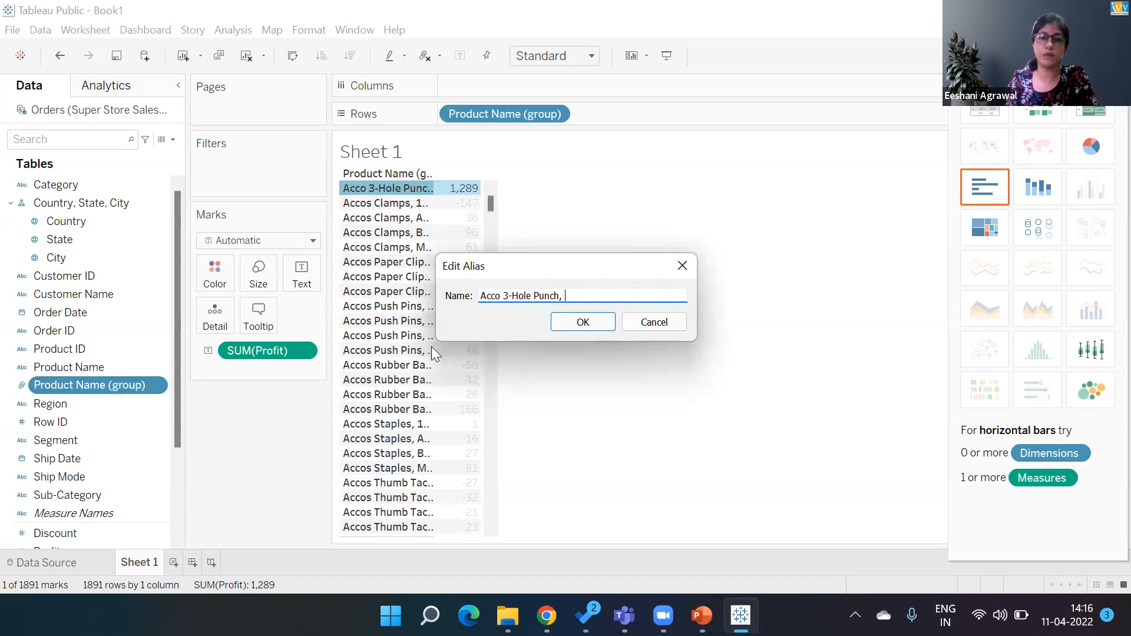
text(o)
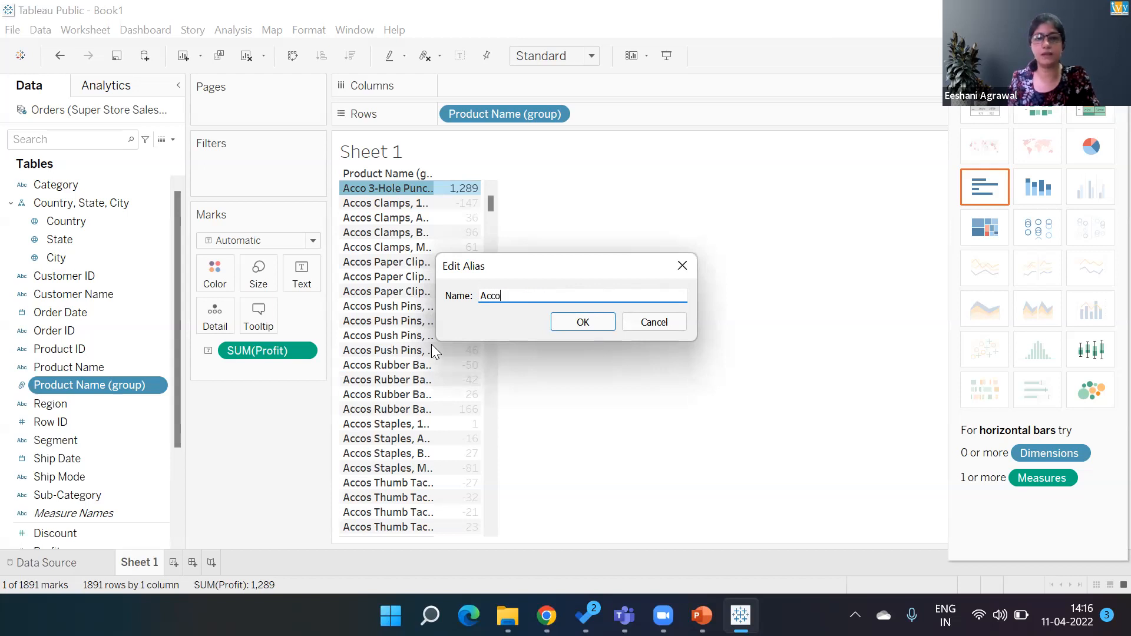
key(Return)
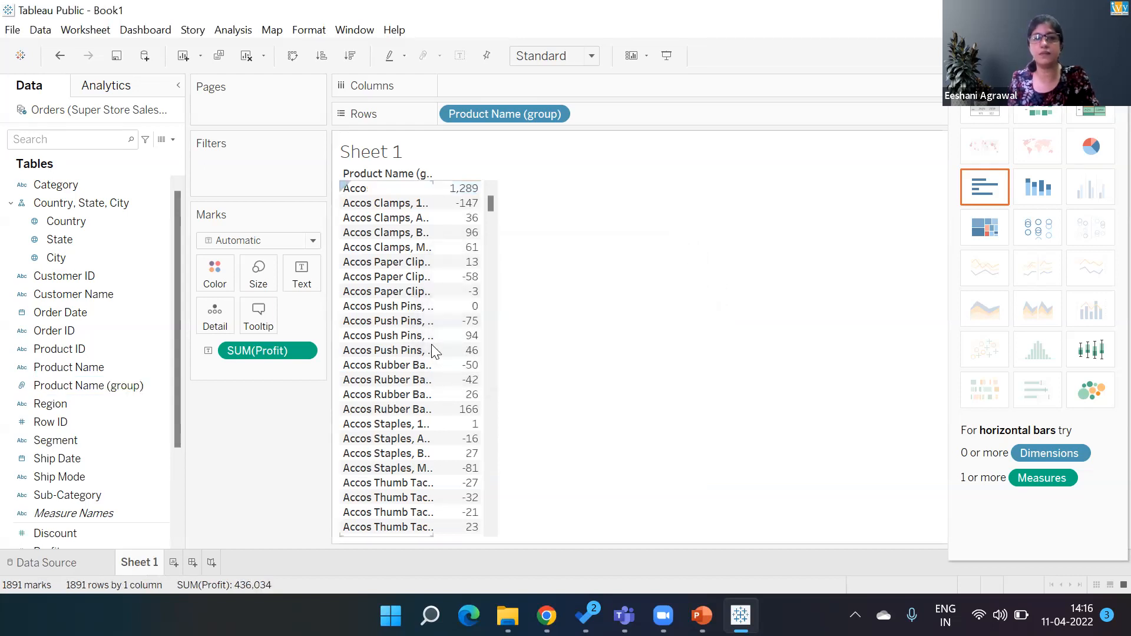
- Select all Accos product rows from Accos Clamps to Accos Thumb Tacks and group them
click(359, 203)
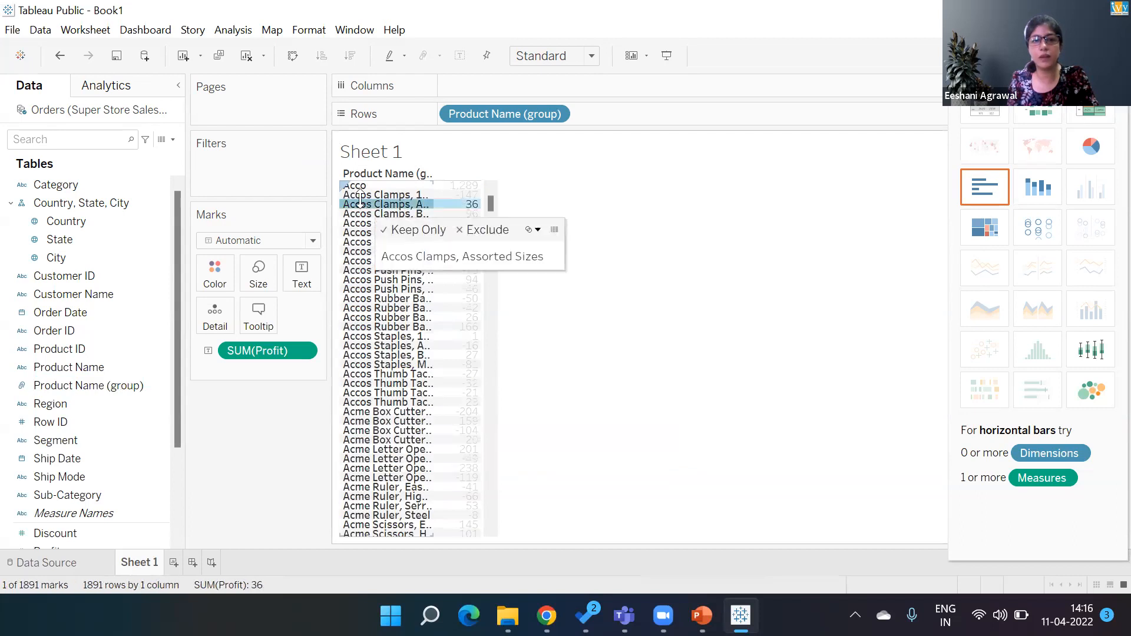
click(357, 195)
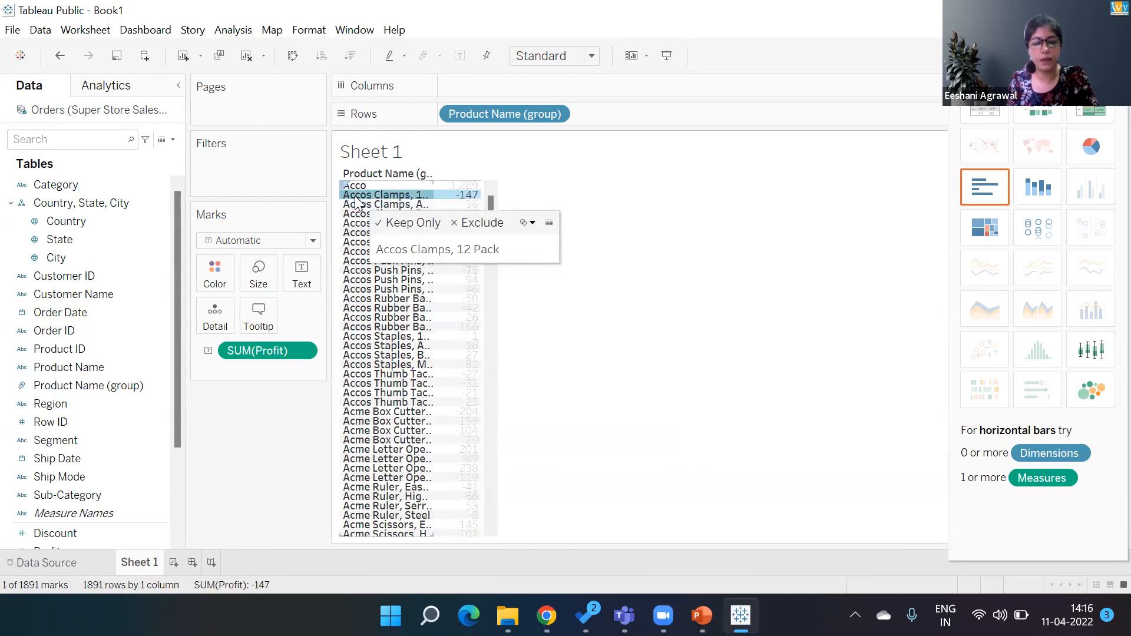
shift+click(362, 403)
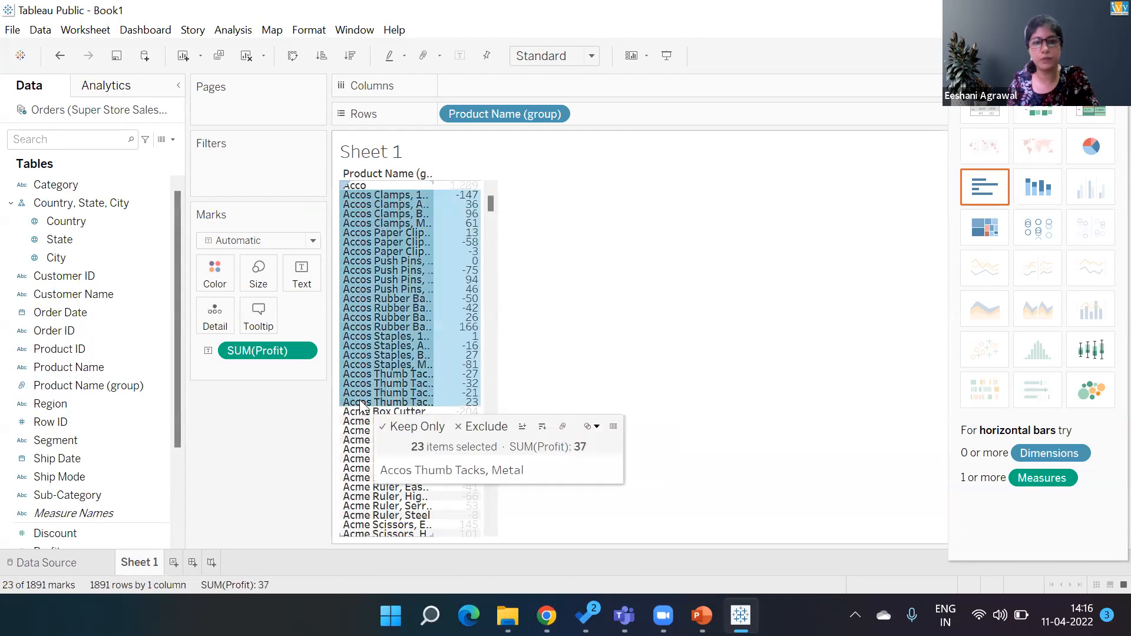
click(569, 433)
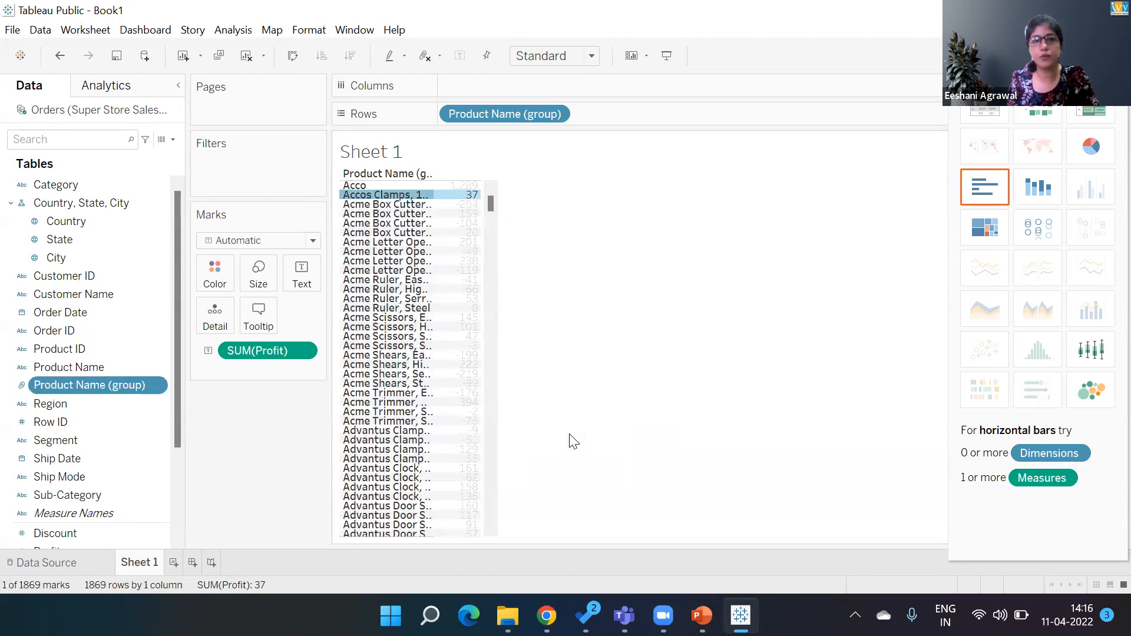
- Edit the alias of the new Accos group member to Accos
right_click(408, 195)
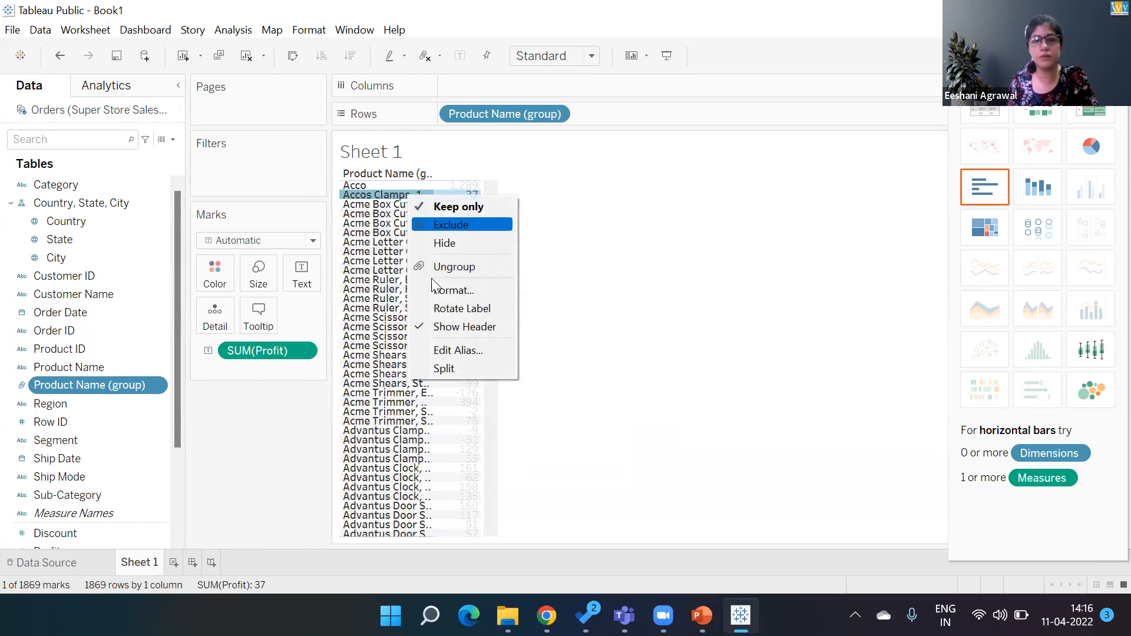
click(434, 349)
key(End)
key(BackSpace)
key(BackSpace)
key(BackSpace)
key(BackSpace)
key(BackSpace)
key(BackSpace)
key(BackSpace)
key(BackSpace)
key(BackSpace)
key(BackSpace)
key(BackSpace)
key(BackSpace)
key(BackSpace)
key(BackSpace)
key(BackSpace)
key(BackSpace)
key(BackSpace)
key(BackSpace)
key(BackSpace)
key(BackSpace)
key(BackSpace)
key(BackSpace)
key(BackSpace)
key(BackSpace)
key(BackSpace)
key(BackSpace)
key(BackSpace)
key(BackSpace)
key(BackSpace)
key(BackSpace)
key(BackSpace)
key(BackSpace)
key(BackSpace)
key(BackSpace)
key(BackSpace)
key(BackSpace)
key(BackSpace)
key(BackSpace)
key(BackSpace)
key(BackSpace)
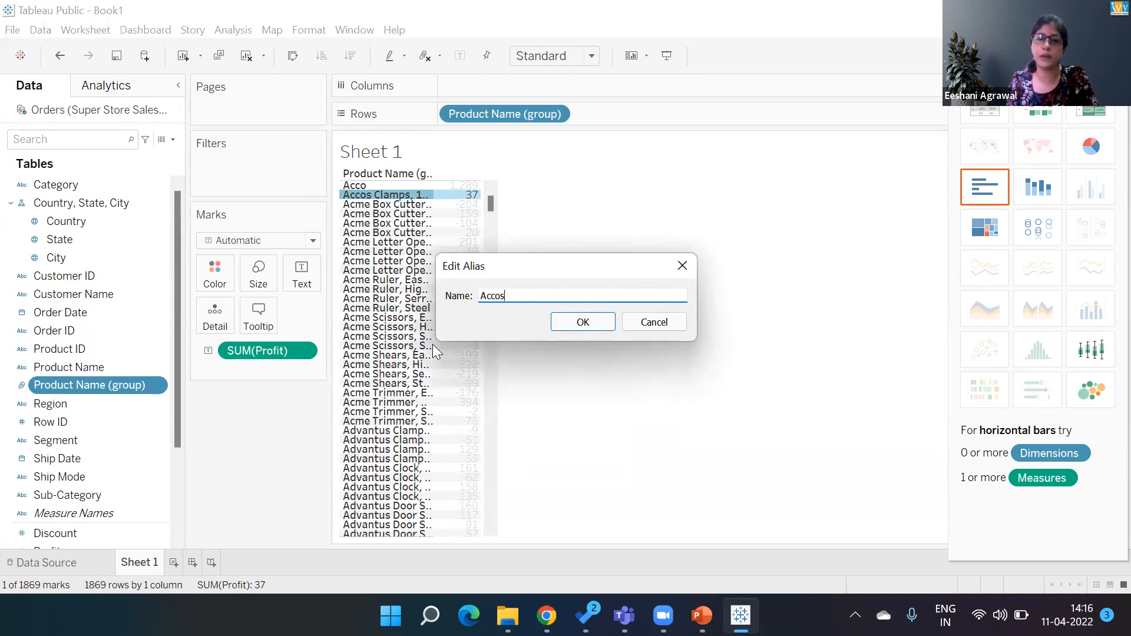
key(Return)
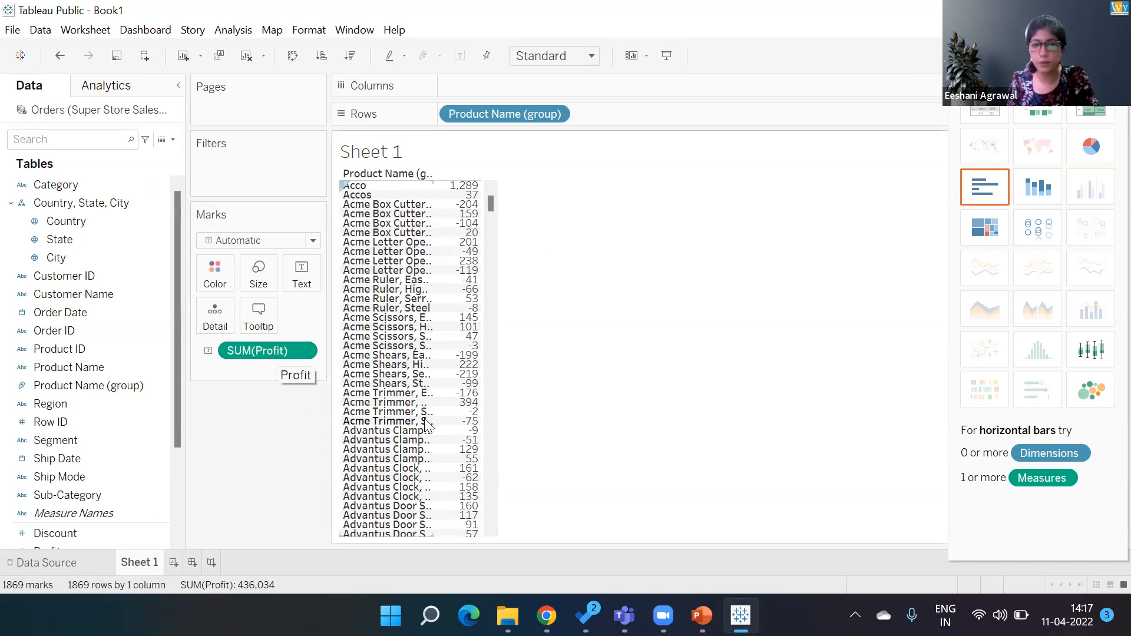
- Select all Acme product rows from Acme Box Cutter to Acme Trimmer, Steel and group them
mouse_move(469, 345)
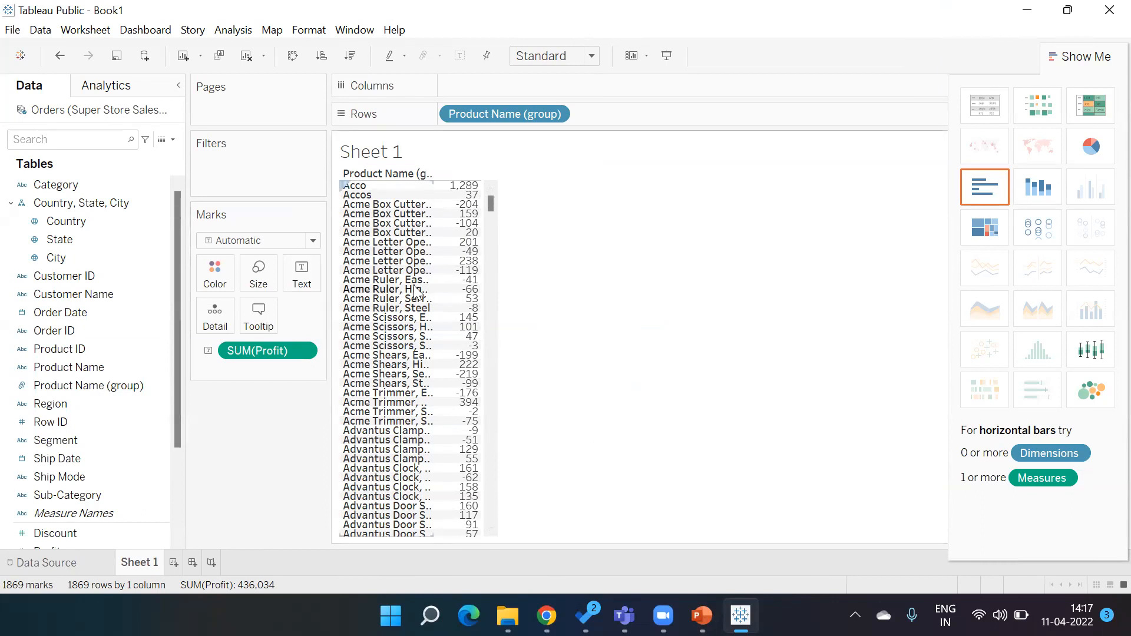
click(359, 206)
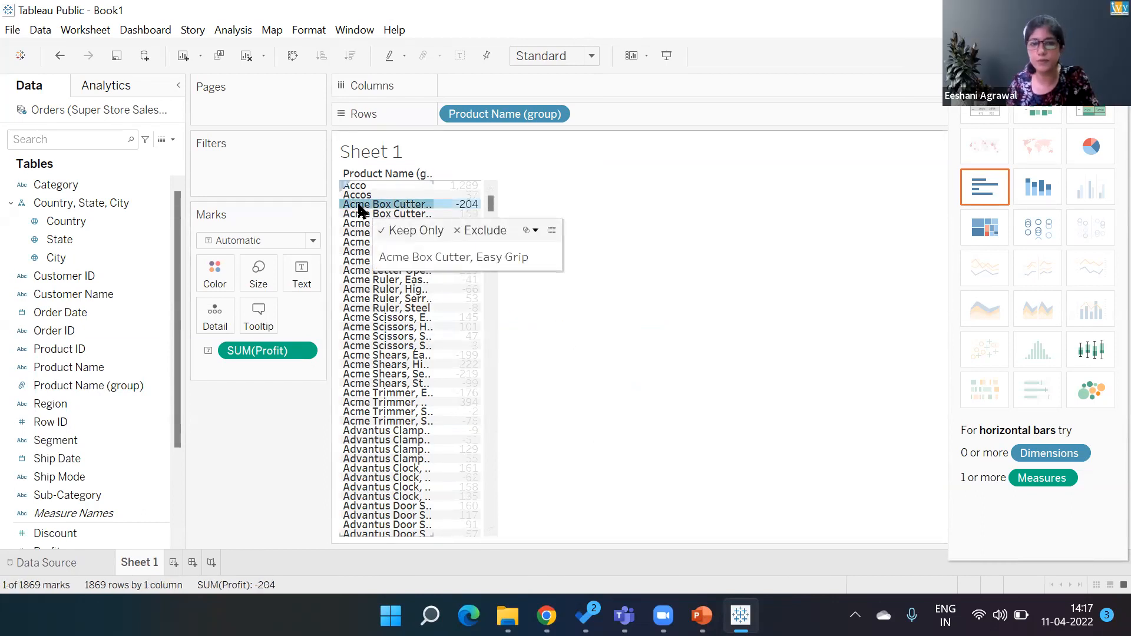
shift+click(356, 420)
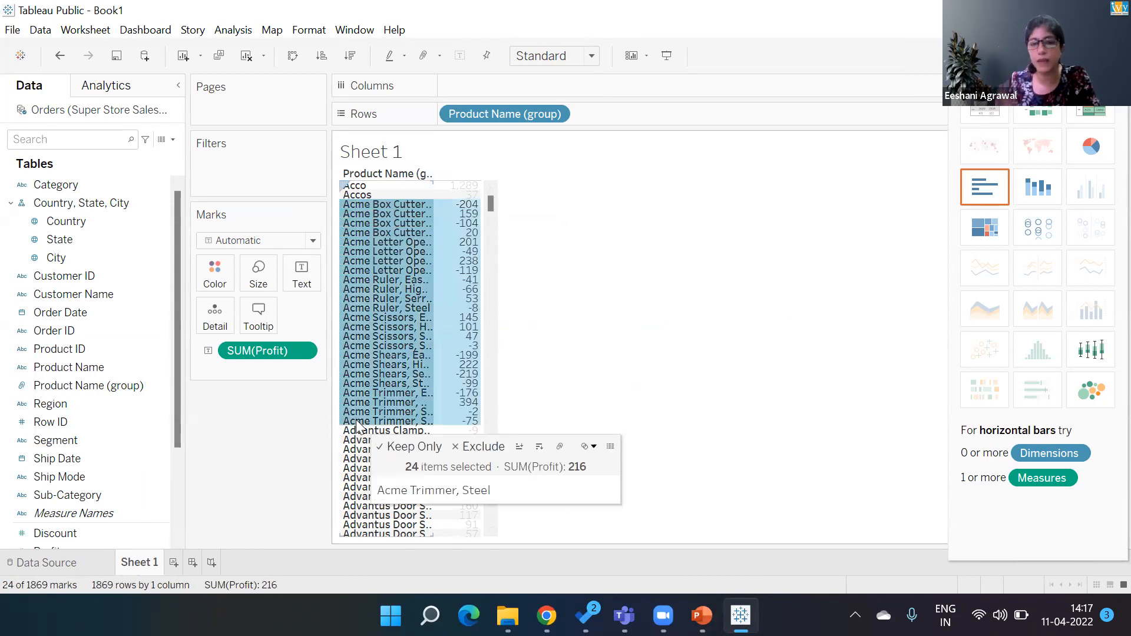
click(559, 448)
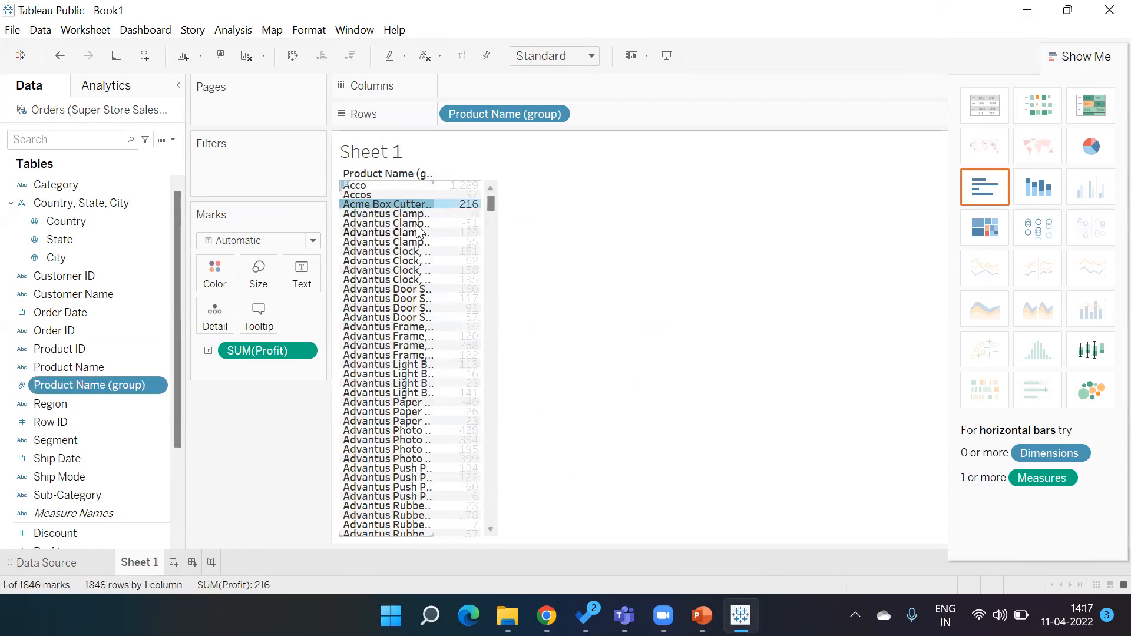
- Edit the alias of the new Acme group member to Acme
right_click(401, 209)
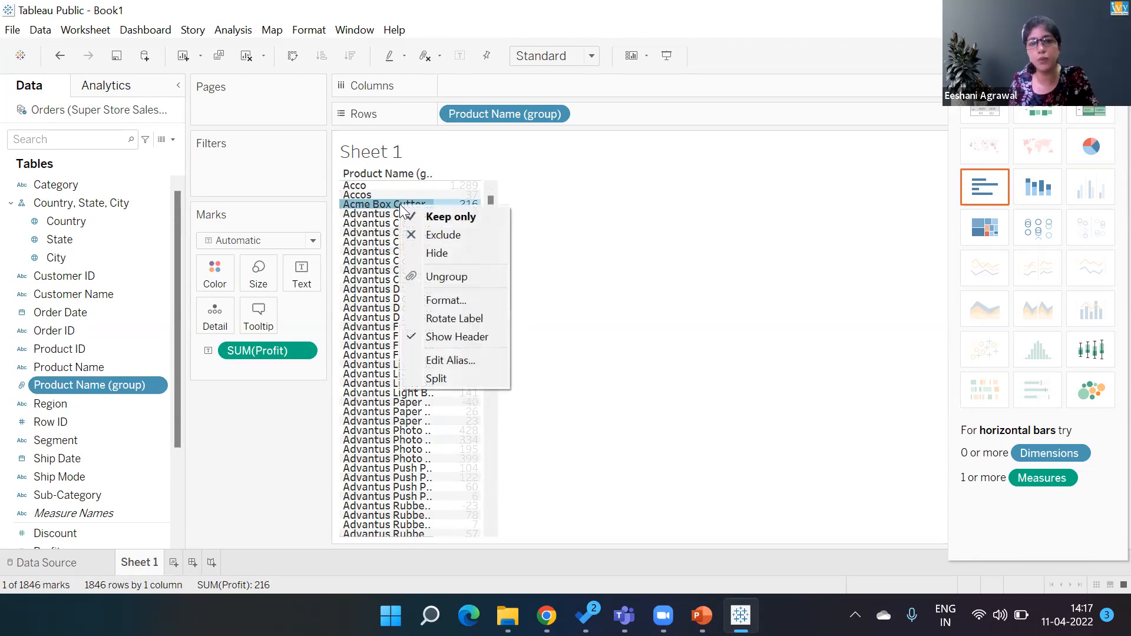
click(451, 358)
key(Right)
key(BackSpace)
key(BackSpace)
key(BackSpace)
key(BackSpace)
key(BackSpace)
key(BackSpace)
key(BackSpace)
key(BackSpace)
key(BackSpace)
key(BackSpace)
key(BackSpace)
key(BackSpace)
key(BackSpace)
key(BackSpace)
key(BackSpace)
key(BackSpace)
key(BackSpace)
key(BackSpace)
key(BackSpace)
key(BackSpace)
key(BackSpace)
key(BackSpace)
key(BackSpace)
key(BackSpace)
key(BackSpace)
key(BackSpace)
key(BackSpace)
key(BackSpace)
key(BackSpace)
key(BackSpace)
key(BackSpace)
key(BackSpace)
key(BackSpace)
key(BackSpace)
key(BackSpace)
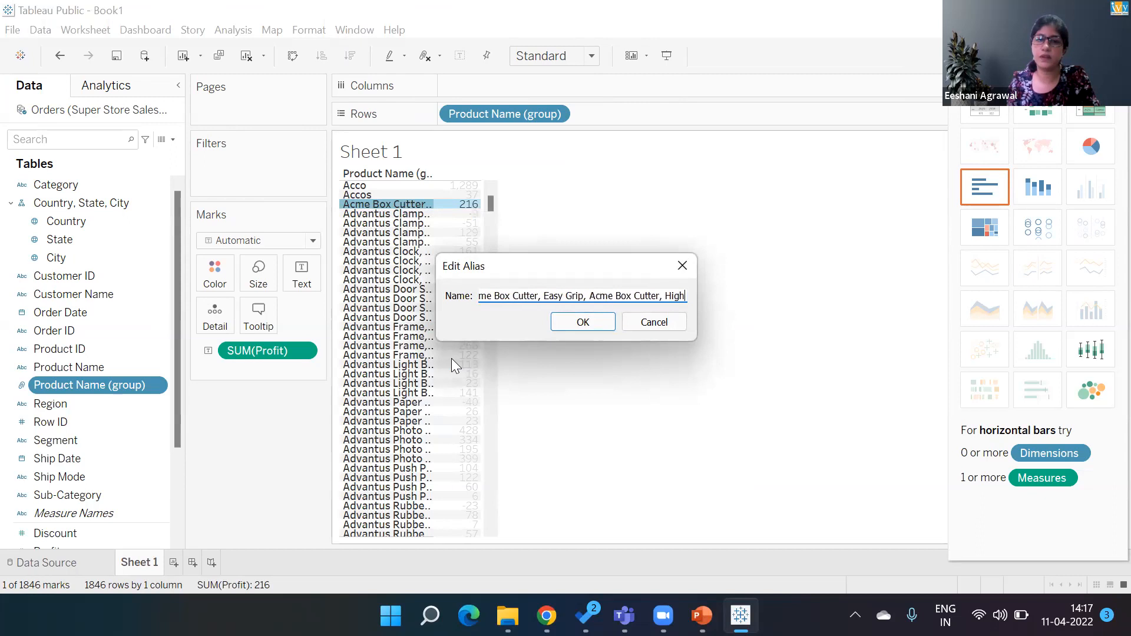
key(BackSpace)
key(BackSpace)
key(BackSpace)
key(BackSpace)
key(BackSpace)
key(BackSpace)
key(BackSpace)
key(BackSpace)
key(BackSpace)
key(BackSpace)
key(BackSpace)
key(BackSpace)
key(BackSpace)
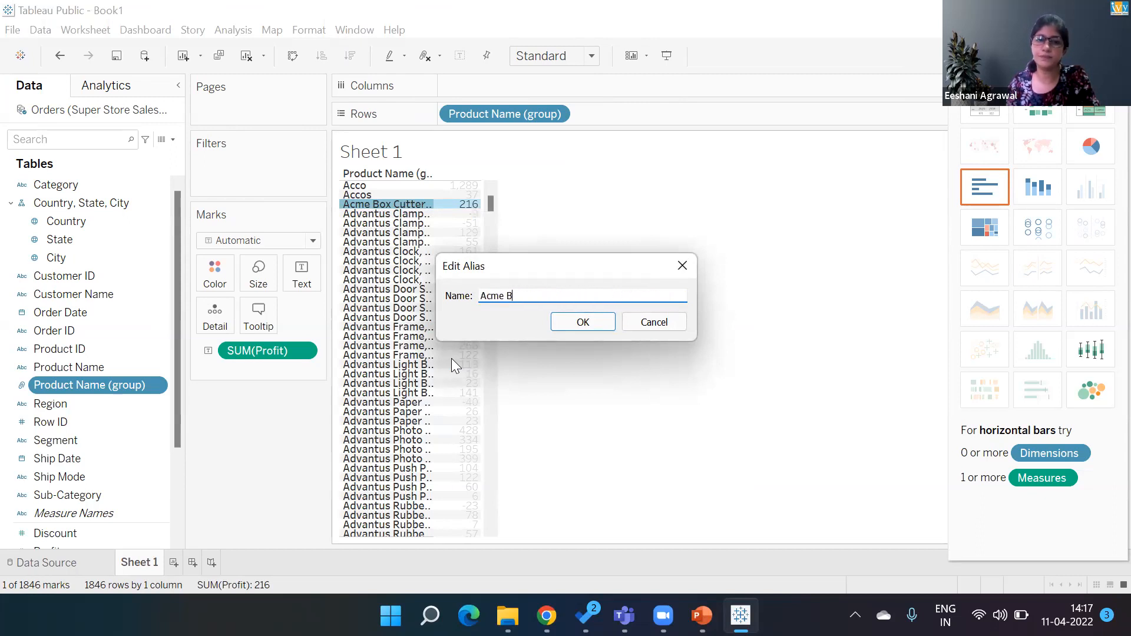
key(Return)
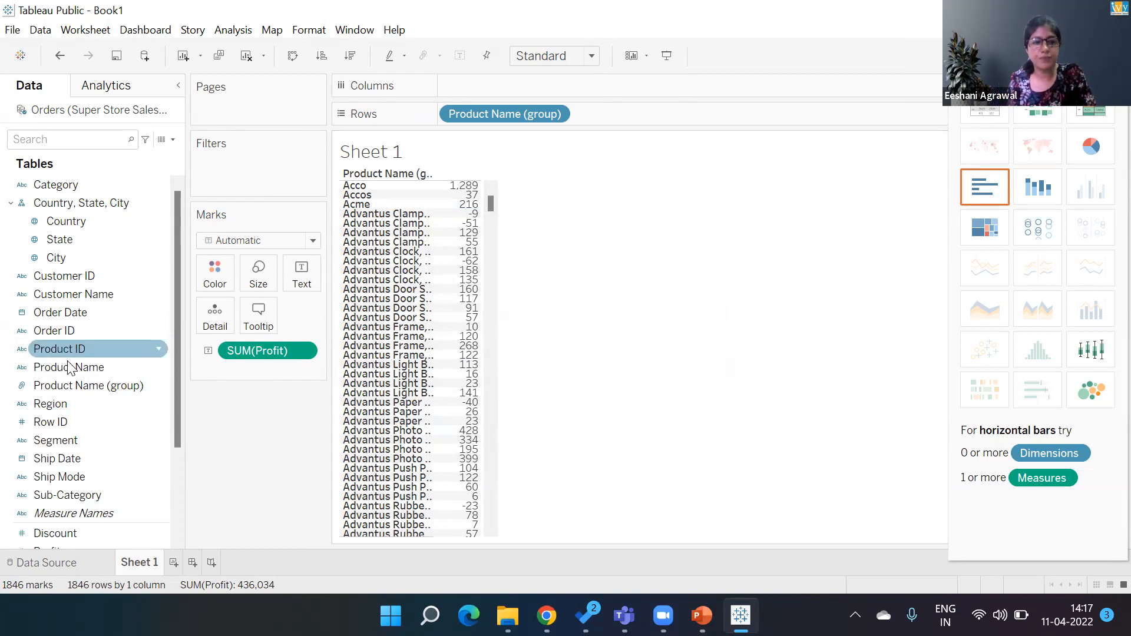
click(84, 392)
click(72, 375)
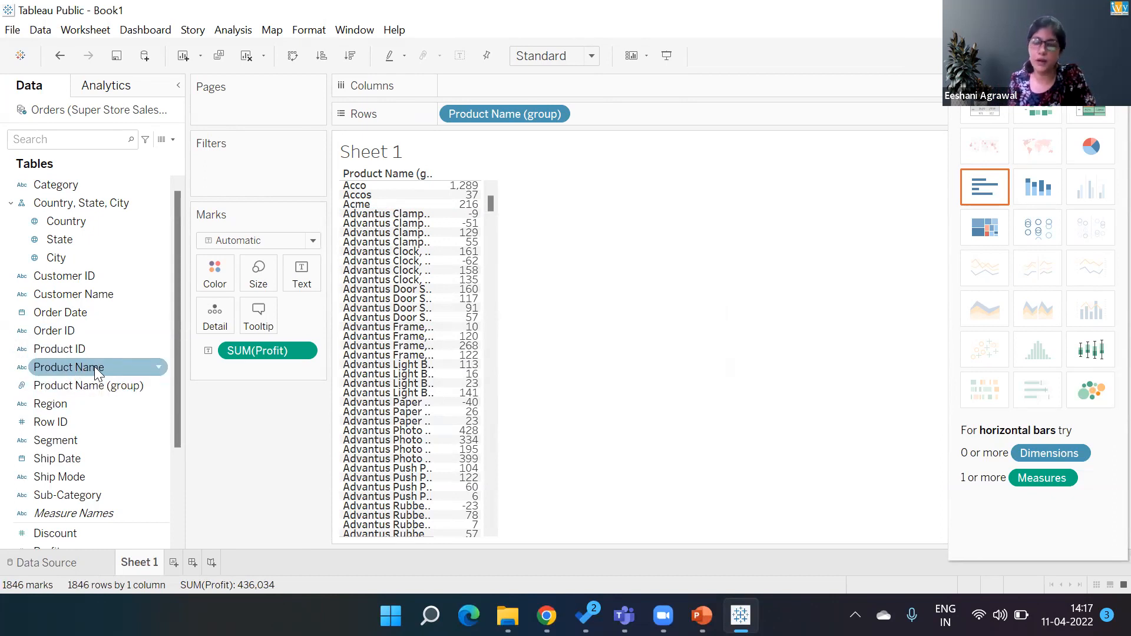
click(60, 388)
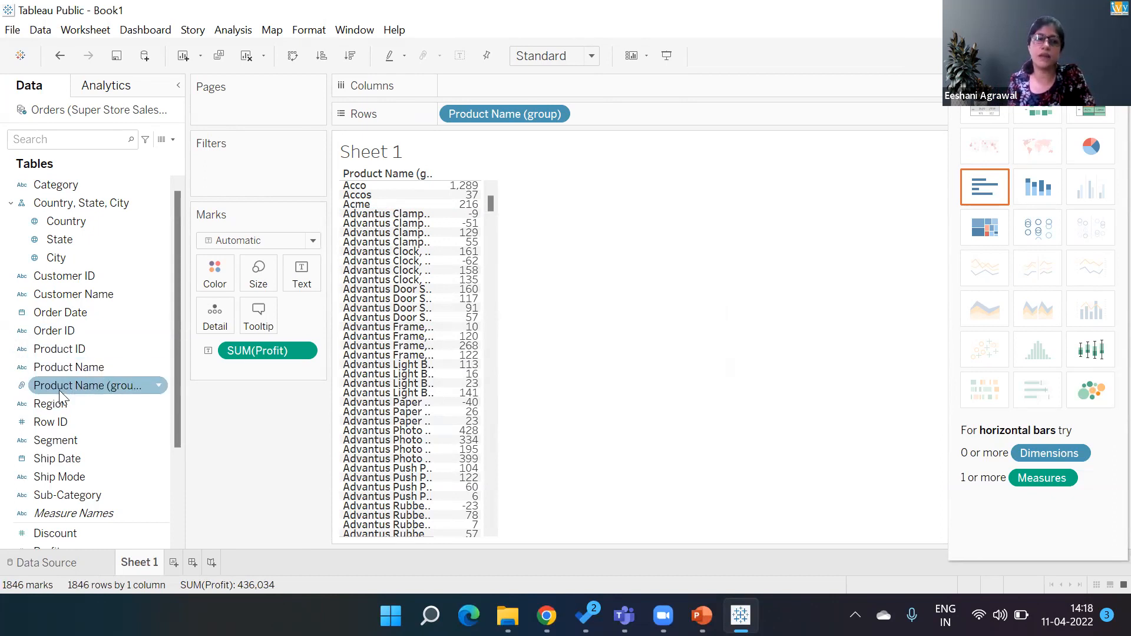
click(159, 403)
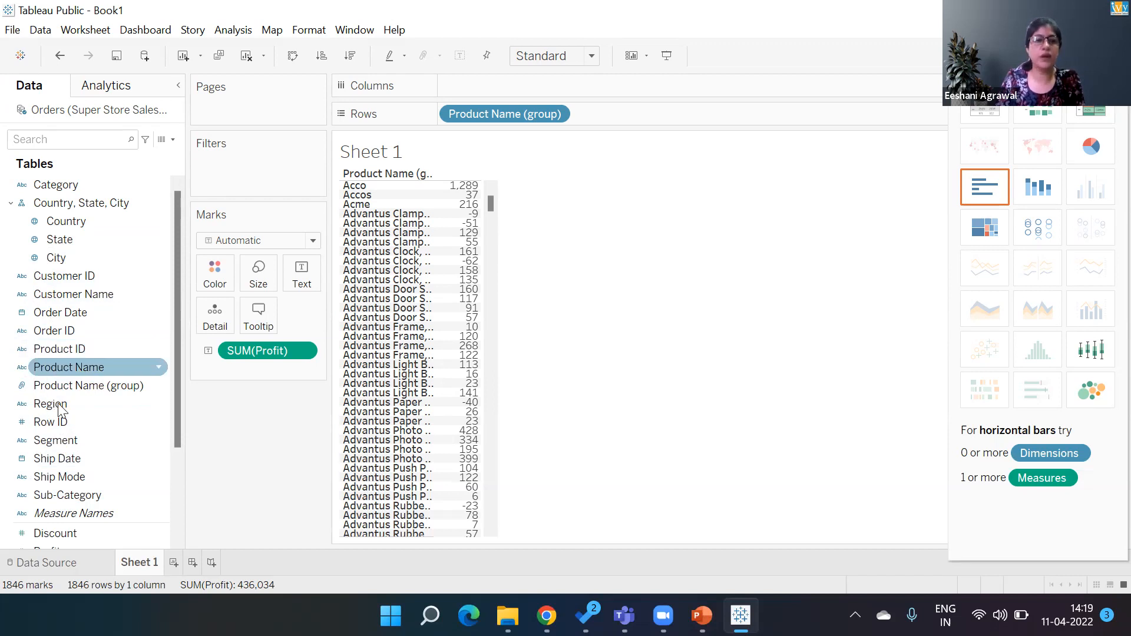
- Create a hierarchy from the Product Name (group) field named Product Group
click(155, 383)
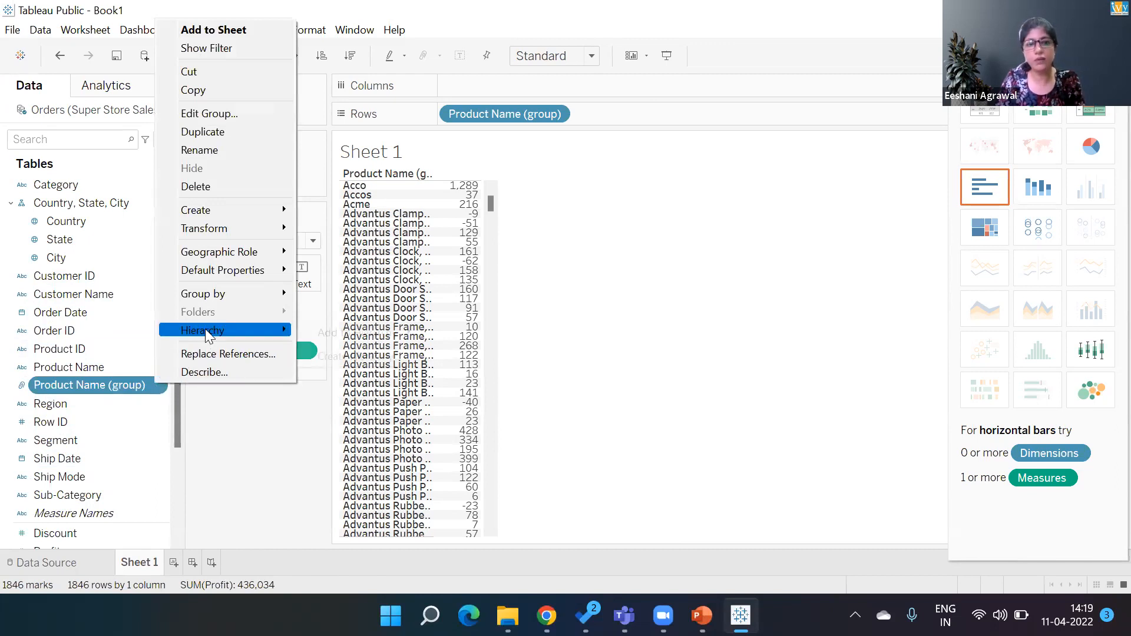
mouse_move(205, 333)
mouse_move(323, 332)
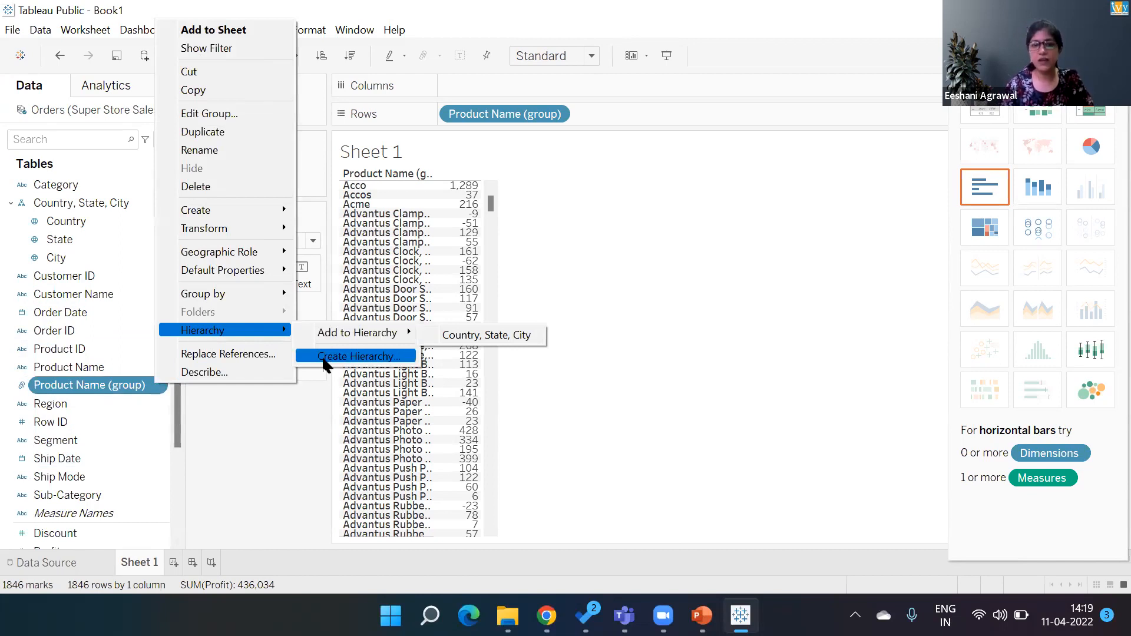
click(322, 356)
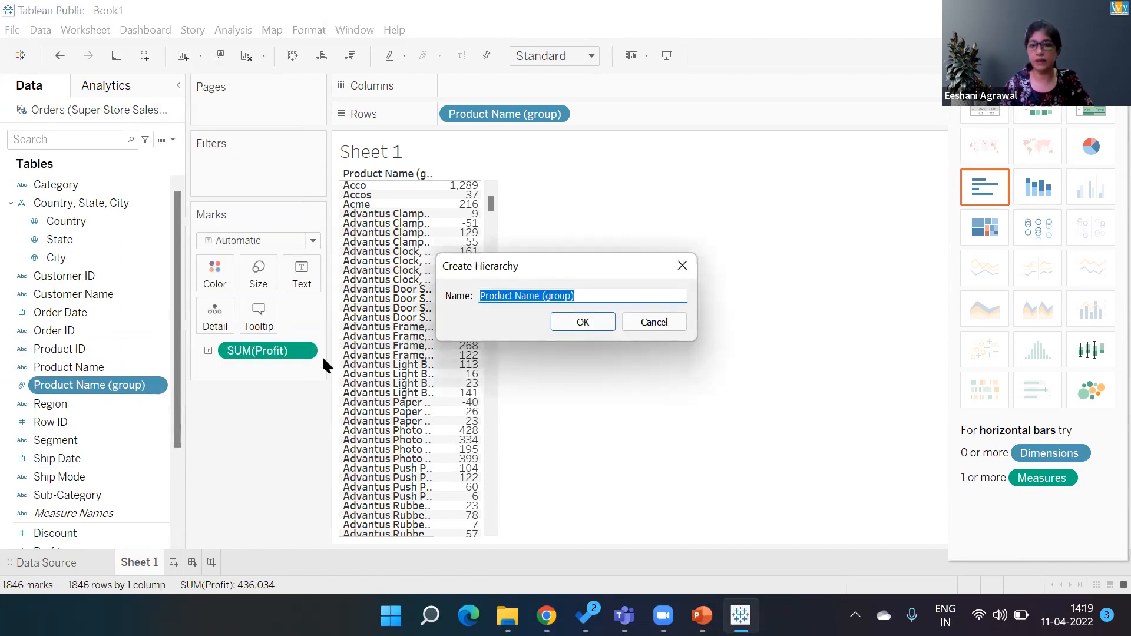
key(Right)
key(BackSpace)
key(BackSpace)
key(BackSpace)
key(BackSpace)
key(BackSpace)
key(BackSpace)
key(BackSpace)
key(BackSpace)
key(BackSpace)
key(BackSpace)
key(BackSpace)
key(BackSpace)
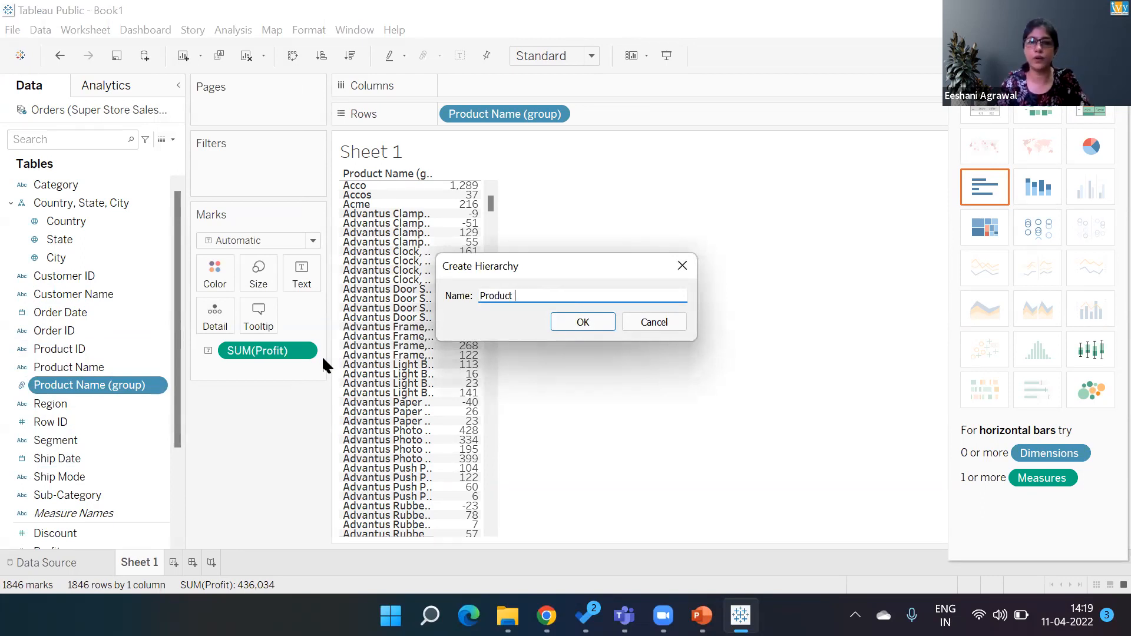
text(Group)
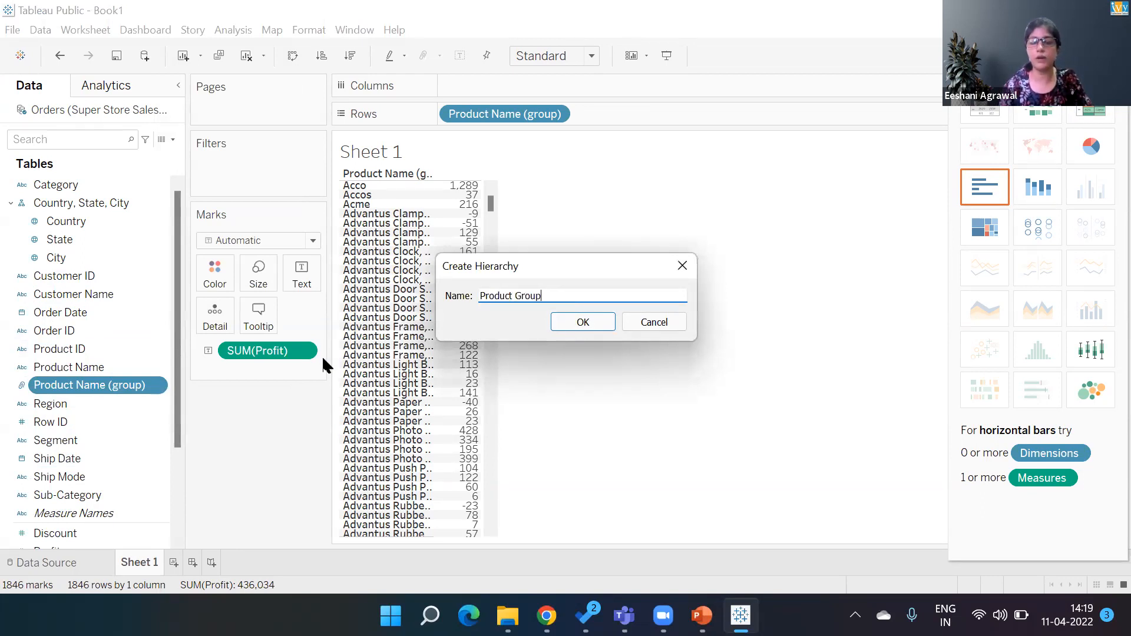
key(Return)
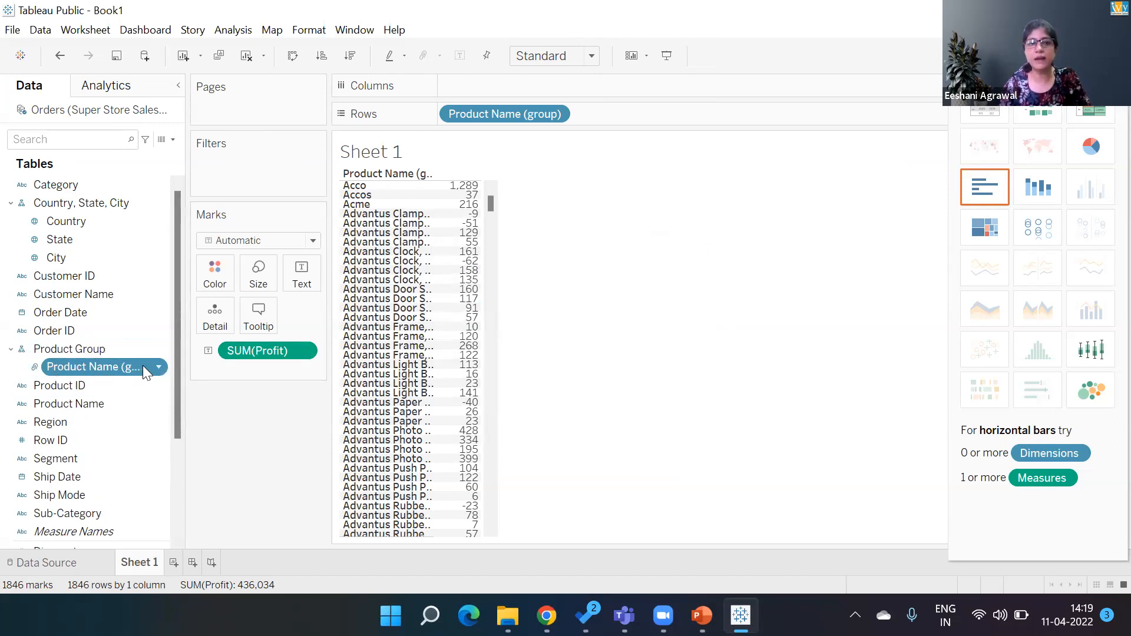
- Add Product Name under Product Name (group) in the Product Group hierarchy, and expand and collapse it on Rows
drag(142, 366, 431, 172)
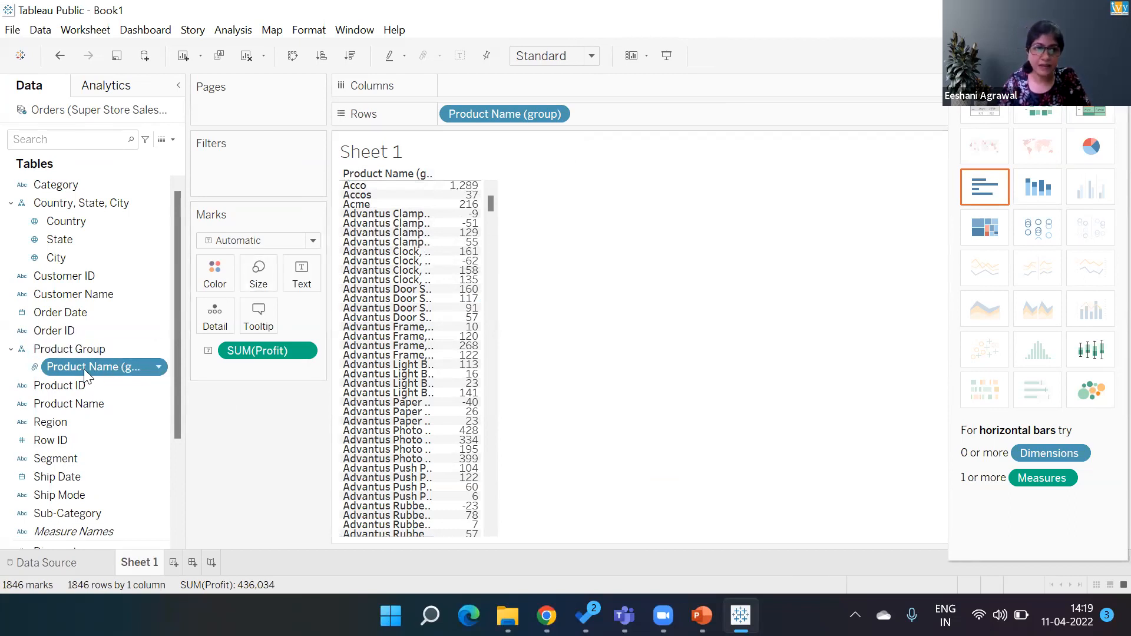
drag(91, 407, 96, 372)
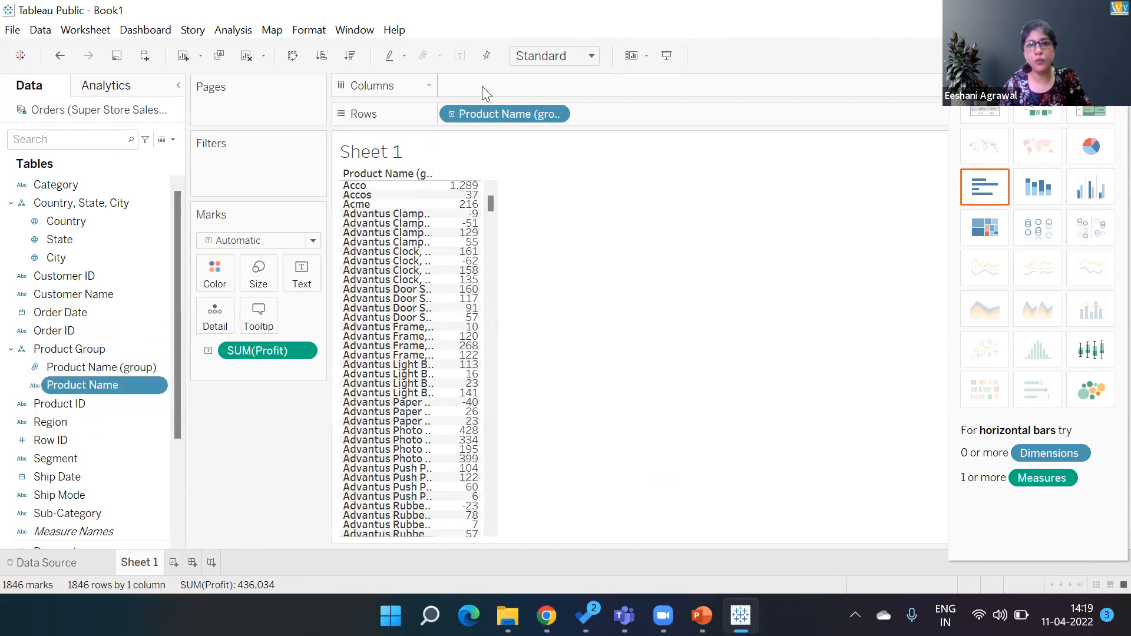
click(451, 113)
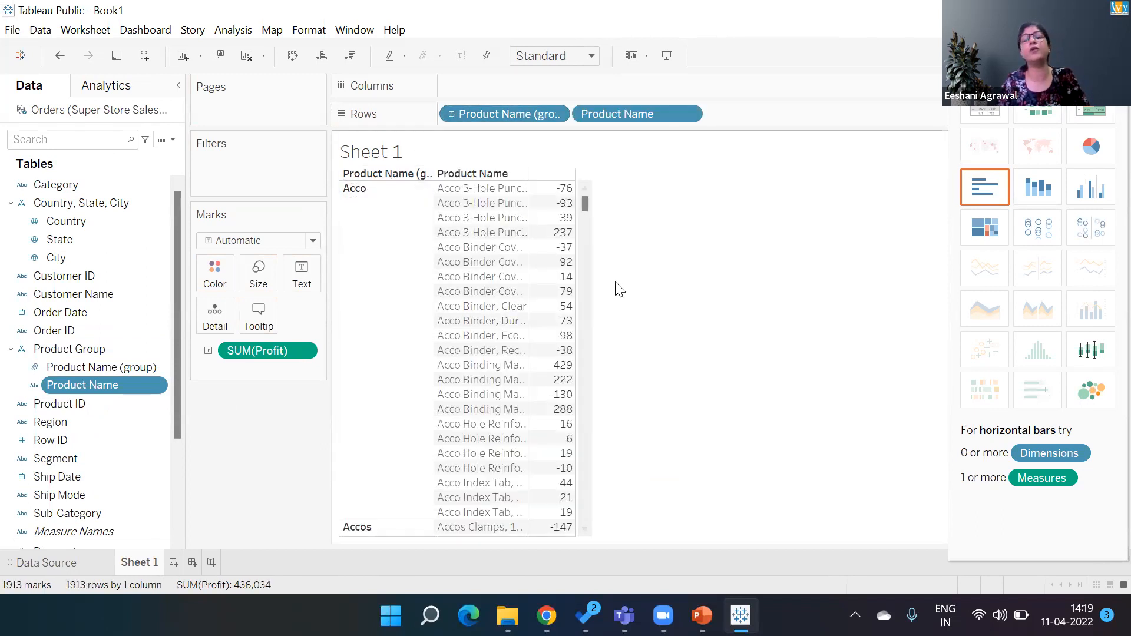
click(451, 115)
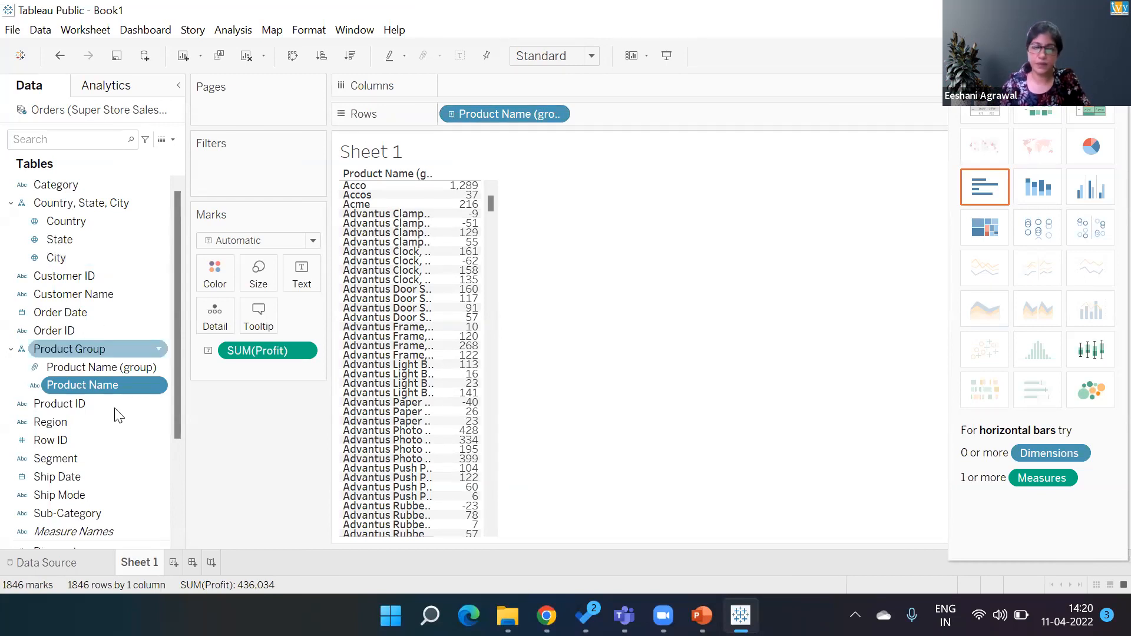
right_click(157, 455)
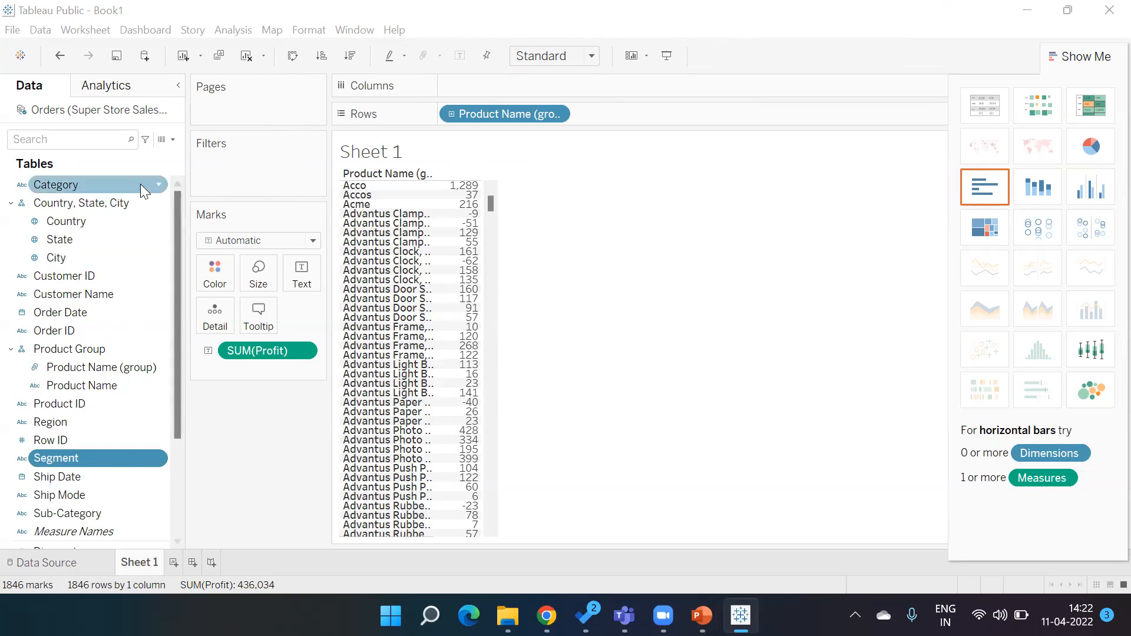
click(157, 184)
click(157, 185)
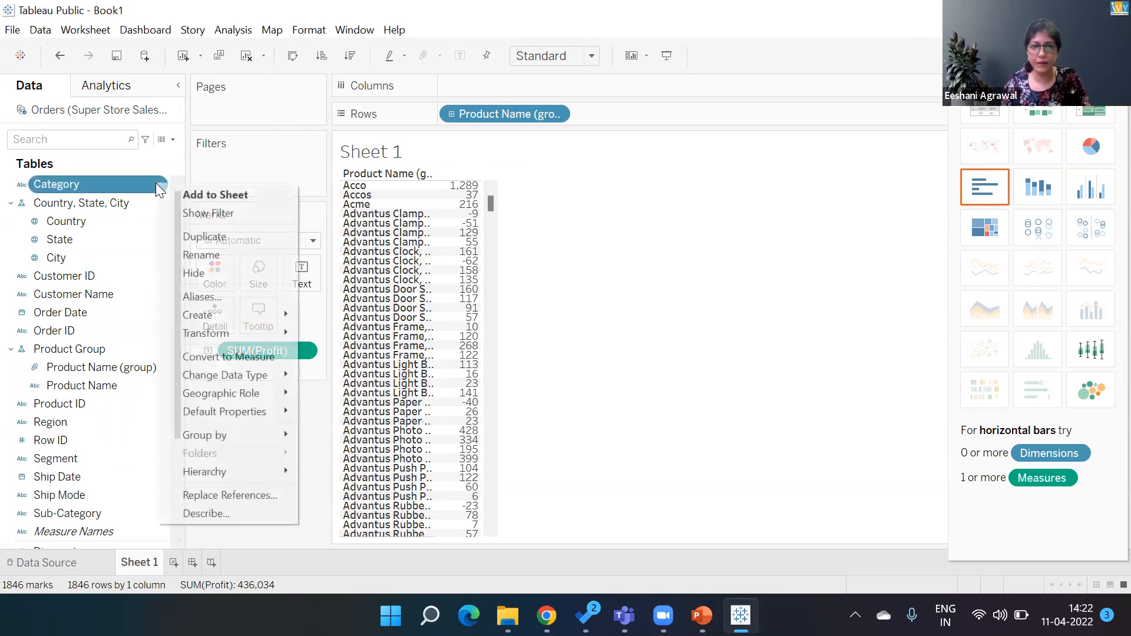
mouse_move(215, 471)
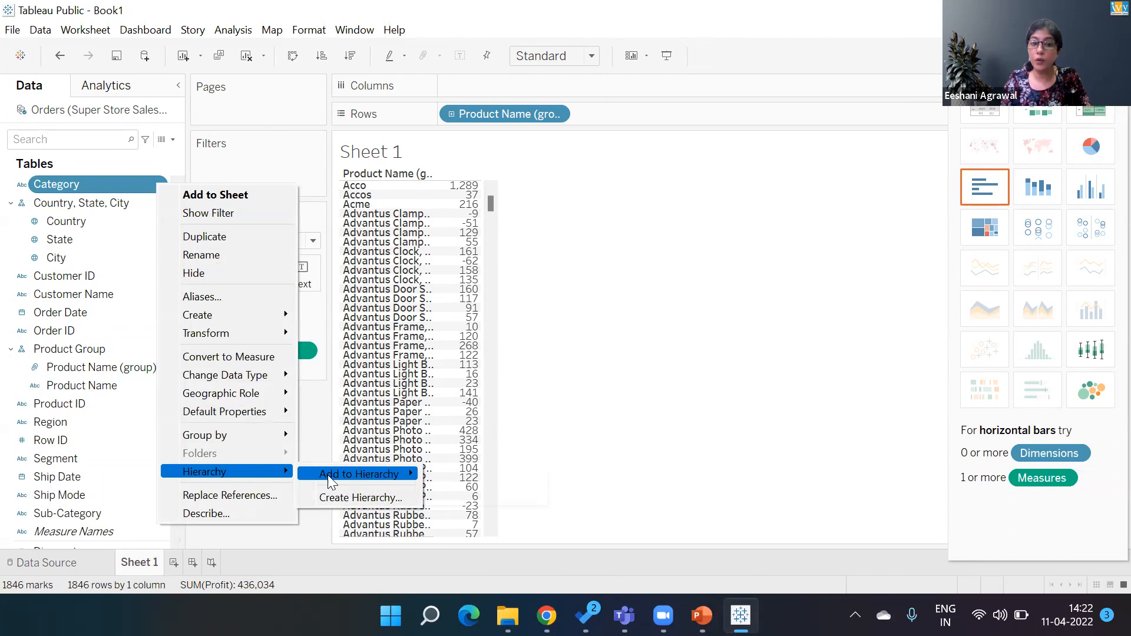
mouse_move(328, 475)
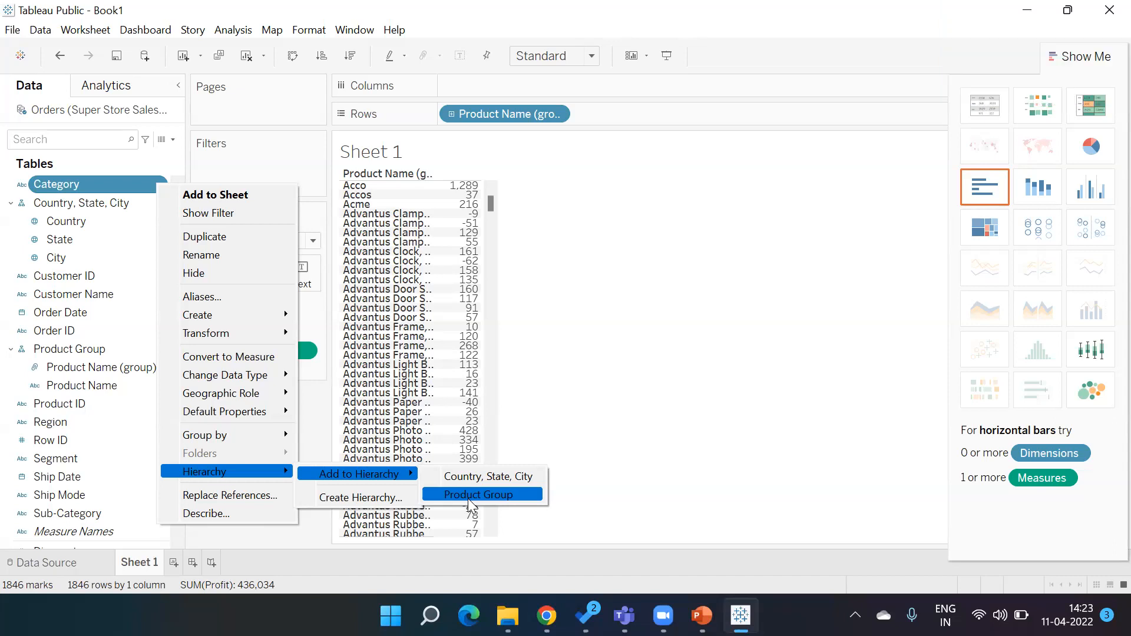
click(548, 451)
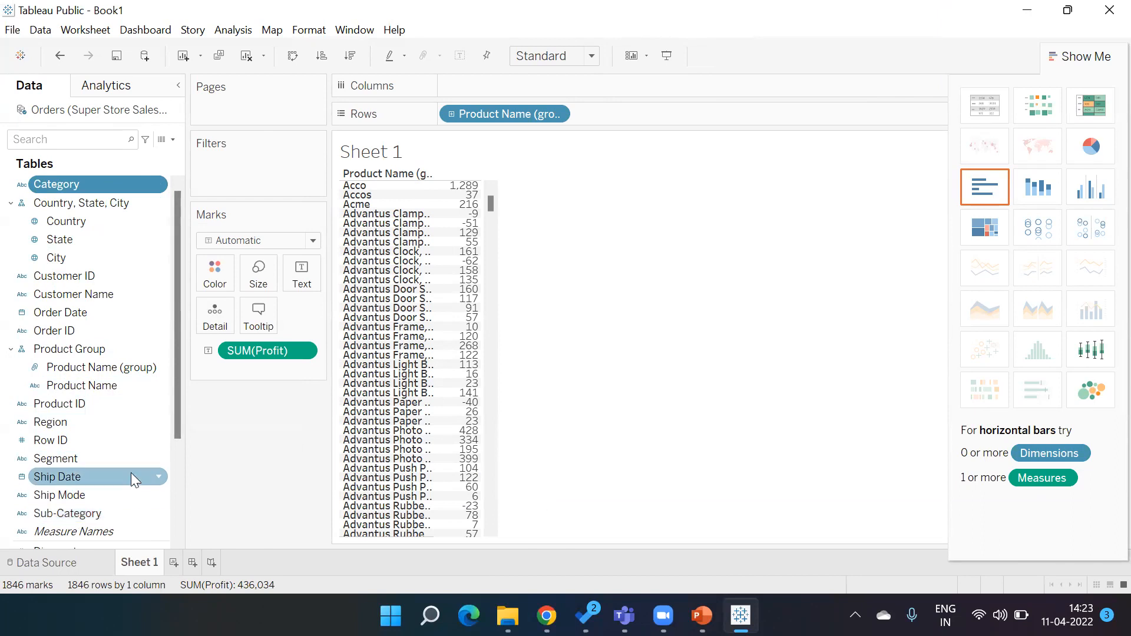
- Create a hierarchy from the Segment field named Segment, Category, Sub-Category
click(159, 460)
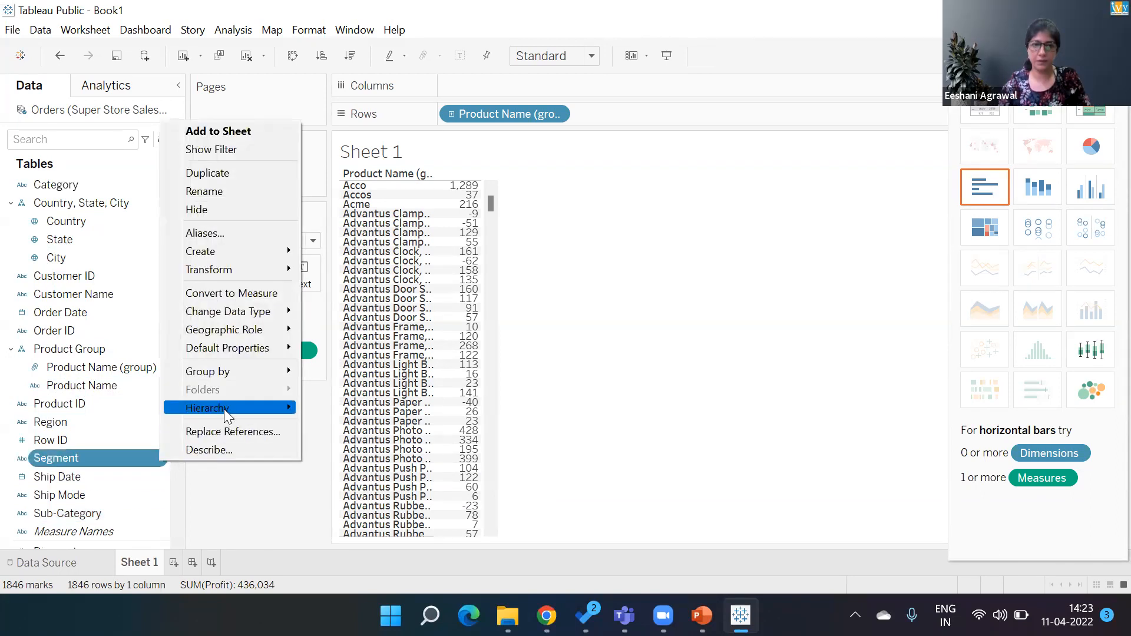
mouse_move(225, 408)
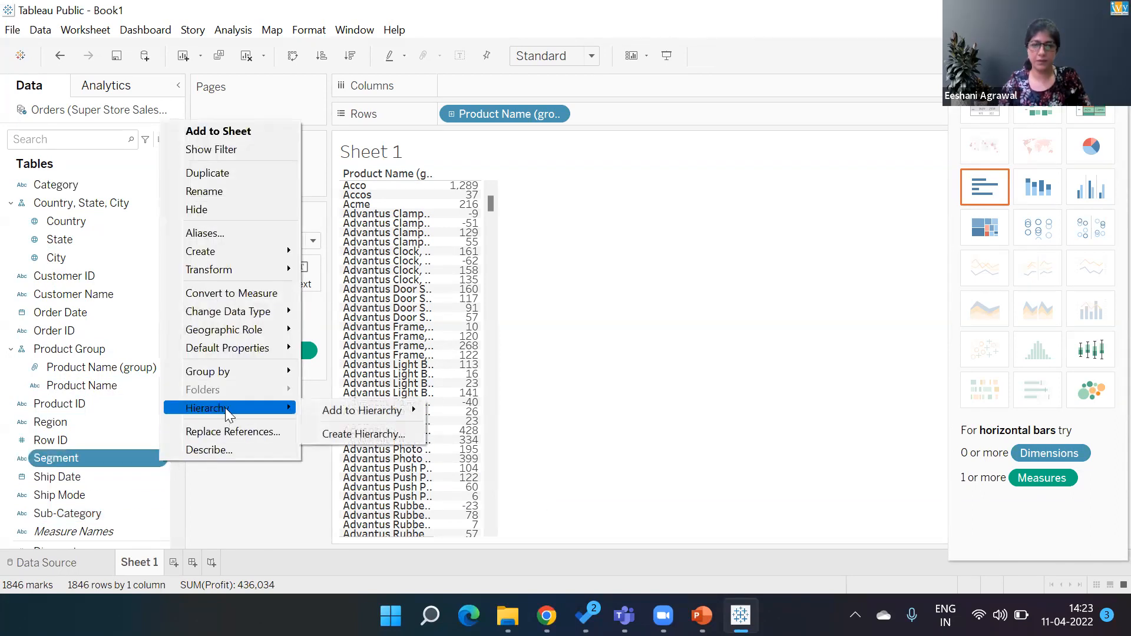
click(341, 435)
key(End)
text(, Categ)
key(BackSpace)
key(BackSpace)
text(tegory, Su)
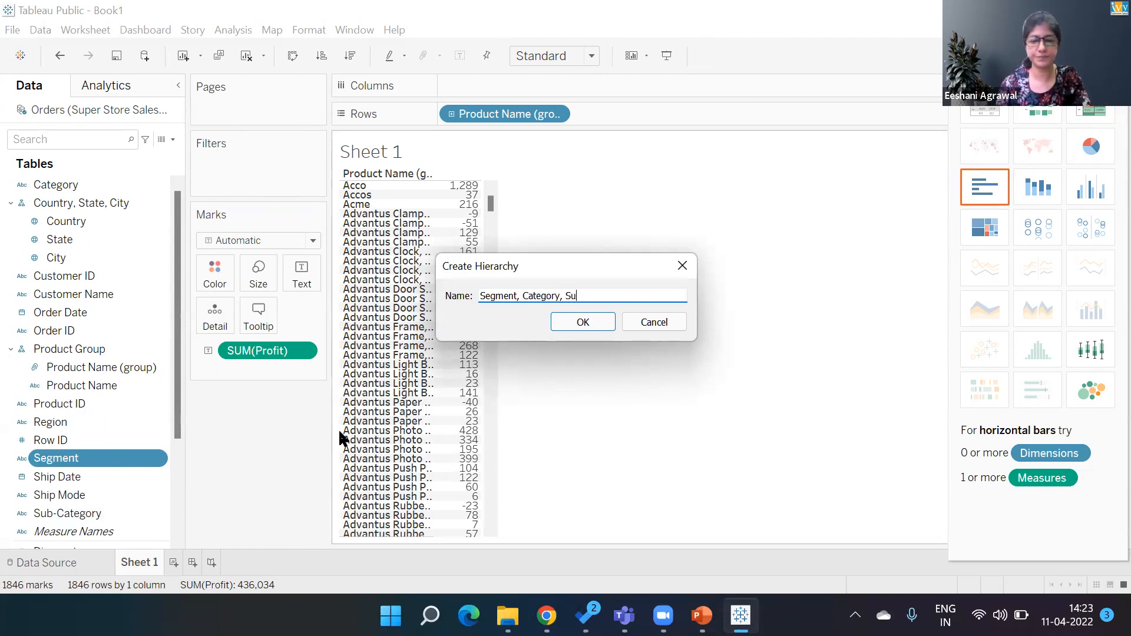
text(b-Category)
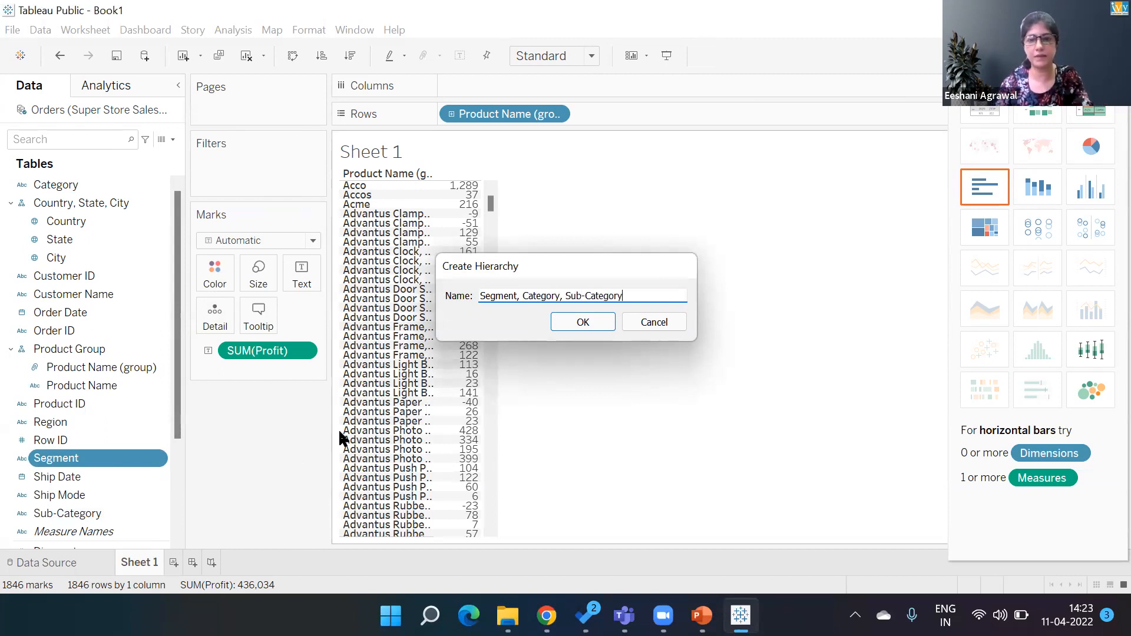
key(Return)
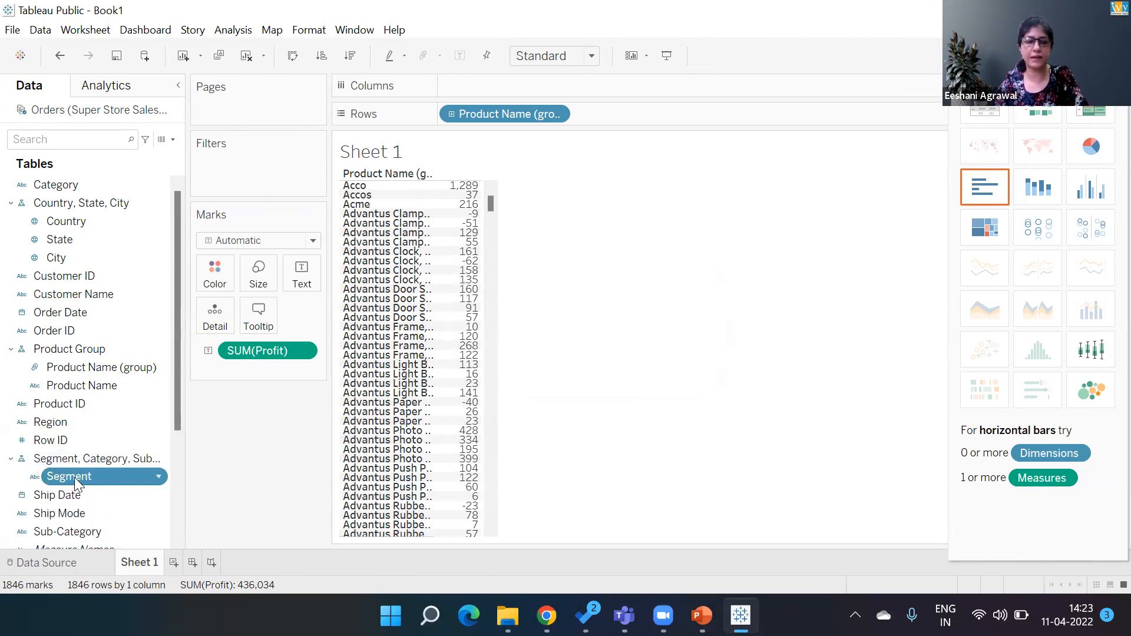
- Add Category to the Segment, Category, Sub-Category hierarchy
click(158, 184)
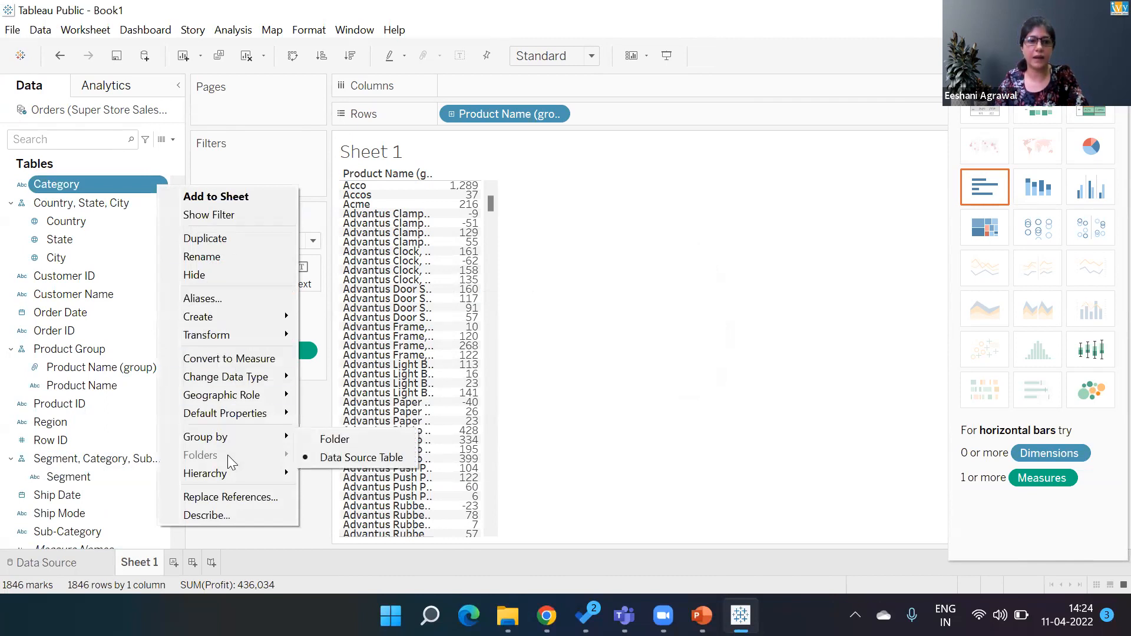
mouse_move(228, 474)
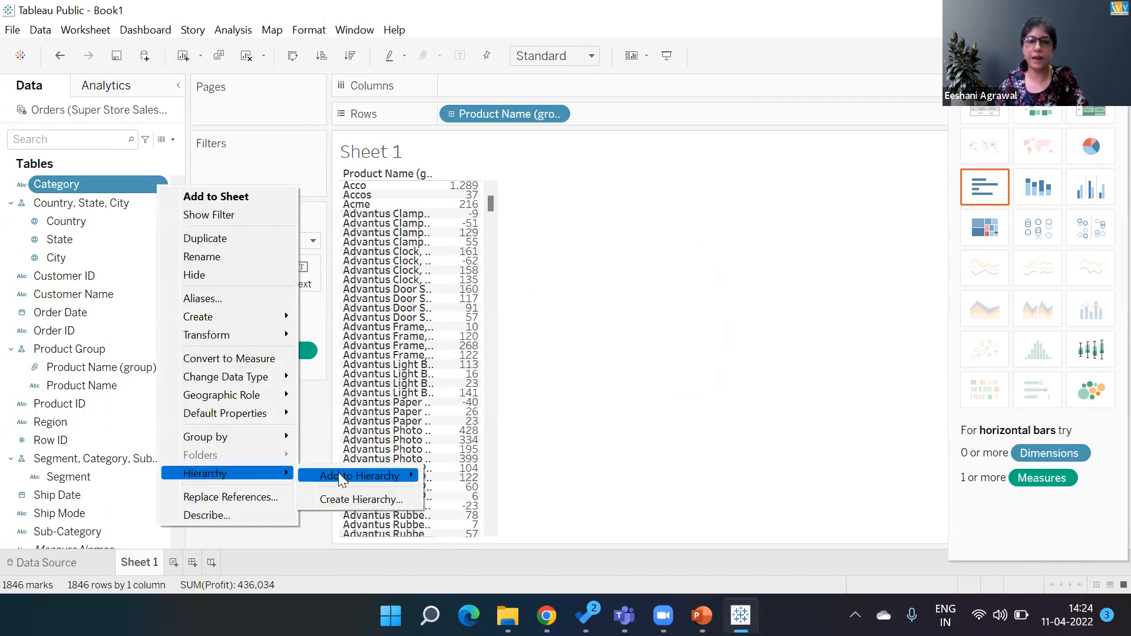
mouse_move(340, 475)
click(482, 517)
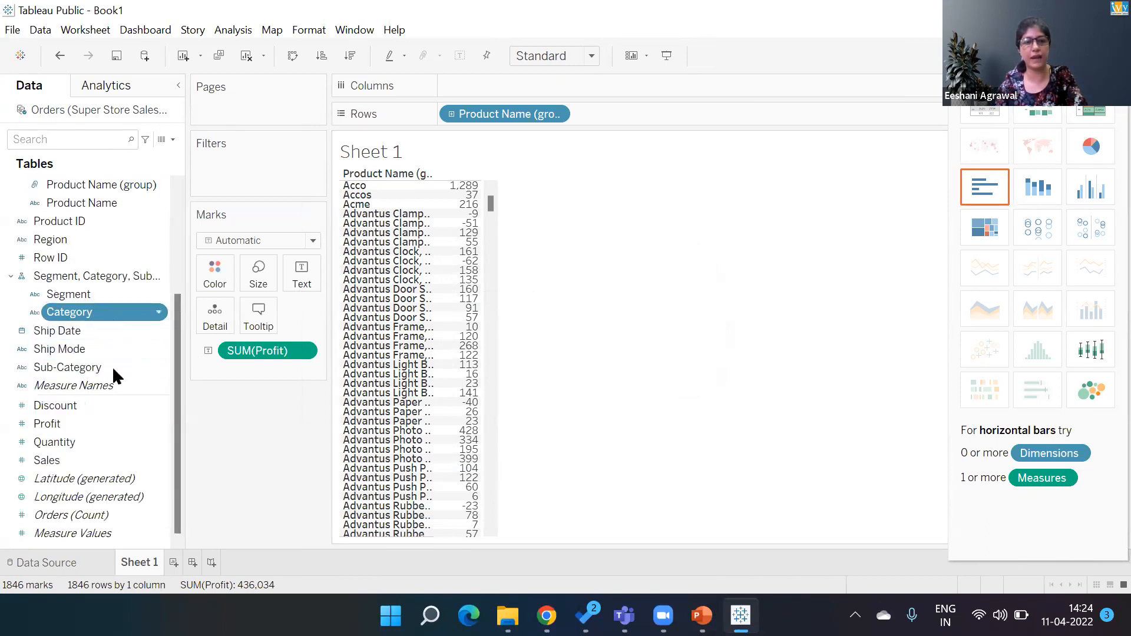
- Add Sub-Category to the Segment, Category, Sub-Category hierarchy
click(157, 367)
mouse_move(232, 314)
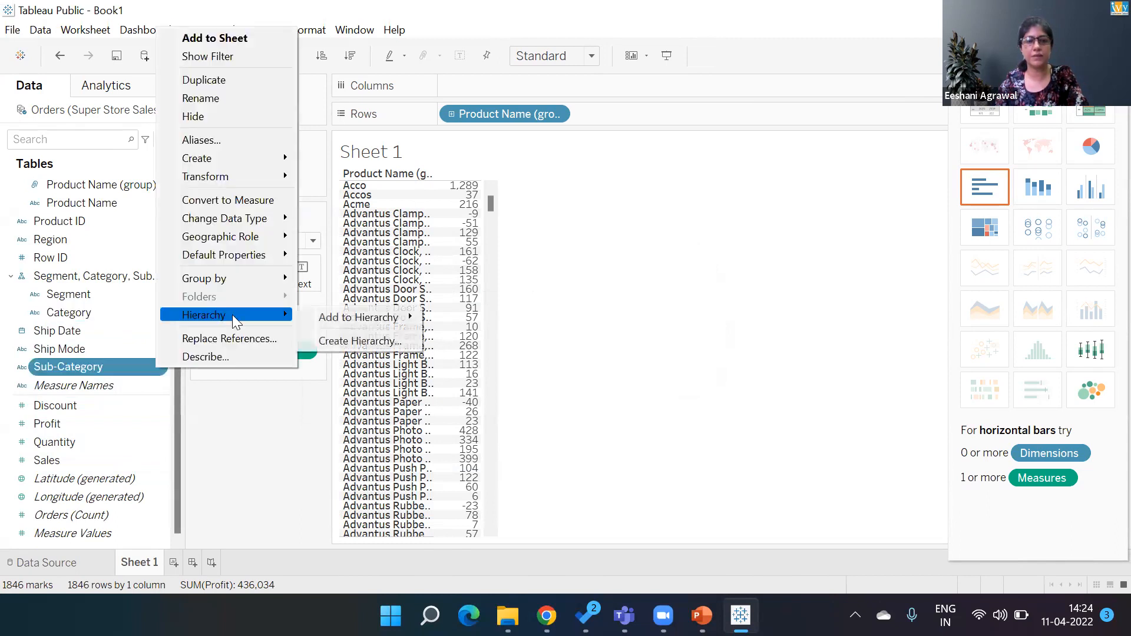
mouse_move(369, 316)
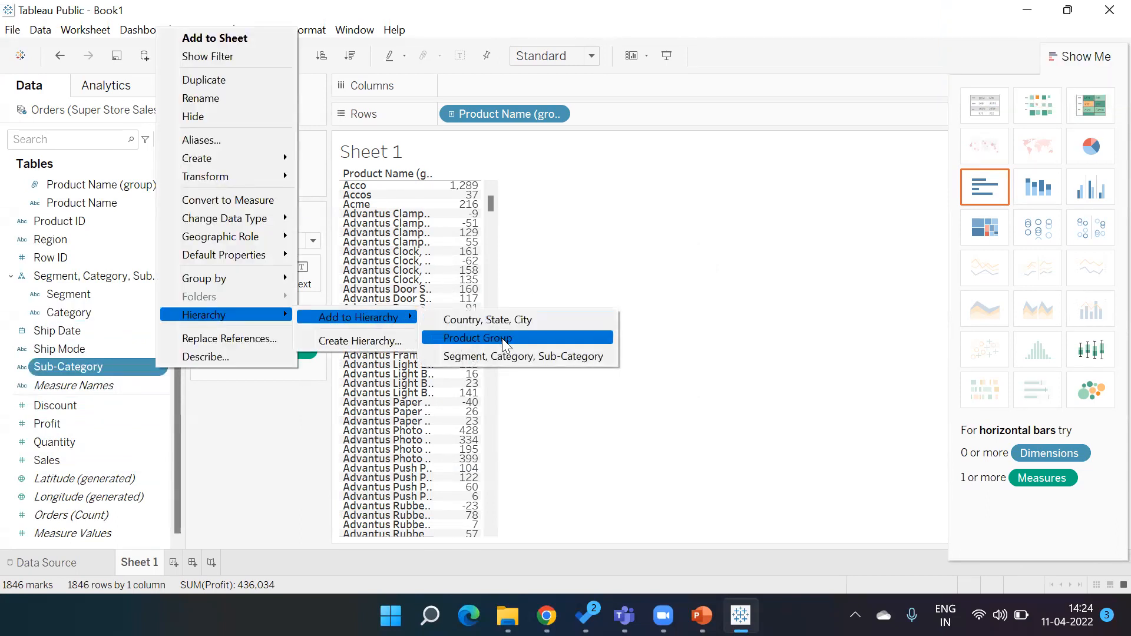
click(503, 357)
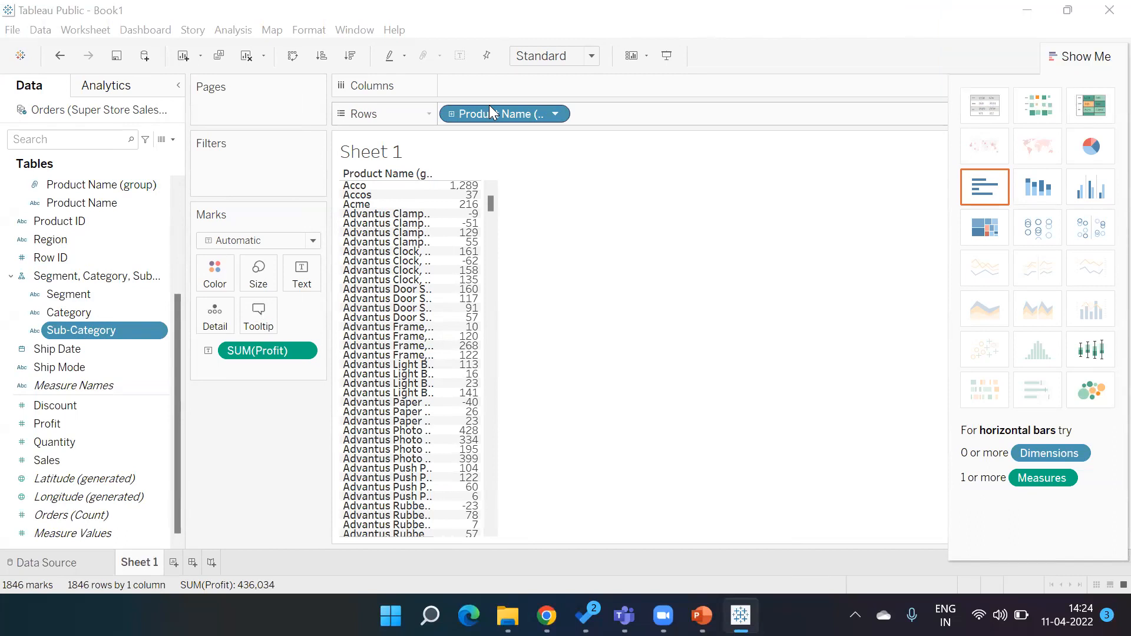
- On a new sheet, build a horizontal bar chart of Sales by Segment
click(172, 563)
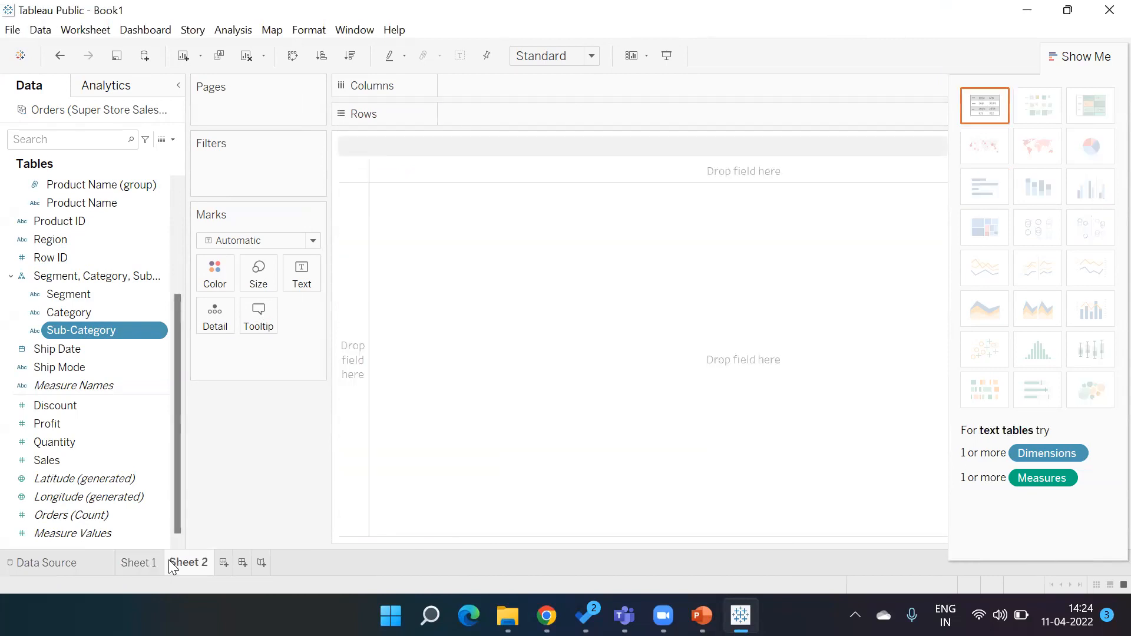
click(59, 279)
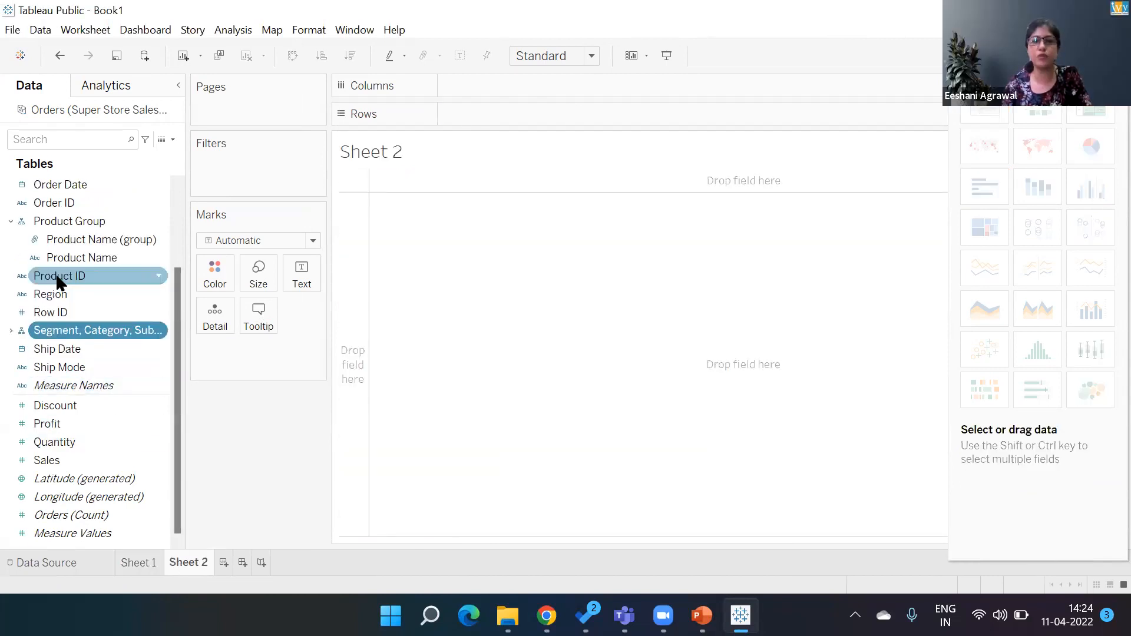
click(59, 332)
double_click(61, 347)
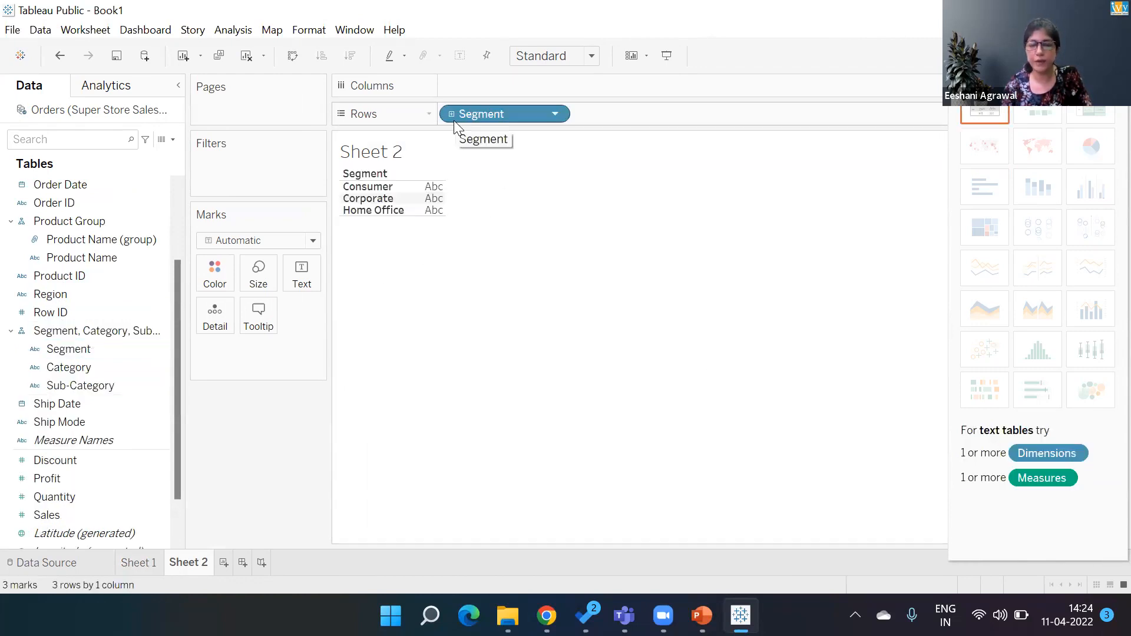
click(126, 515)
double_click(126, 515)
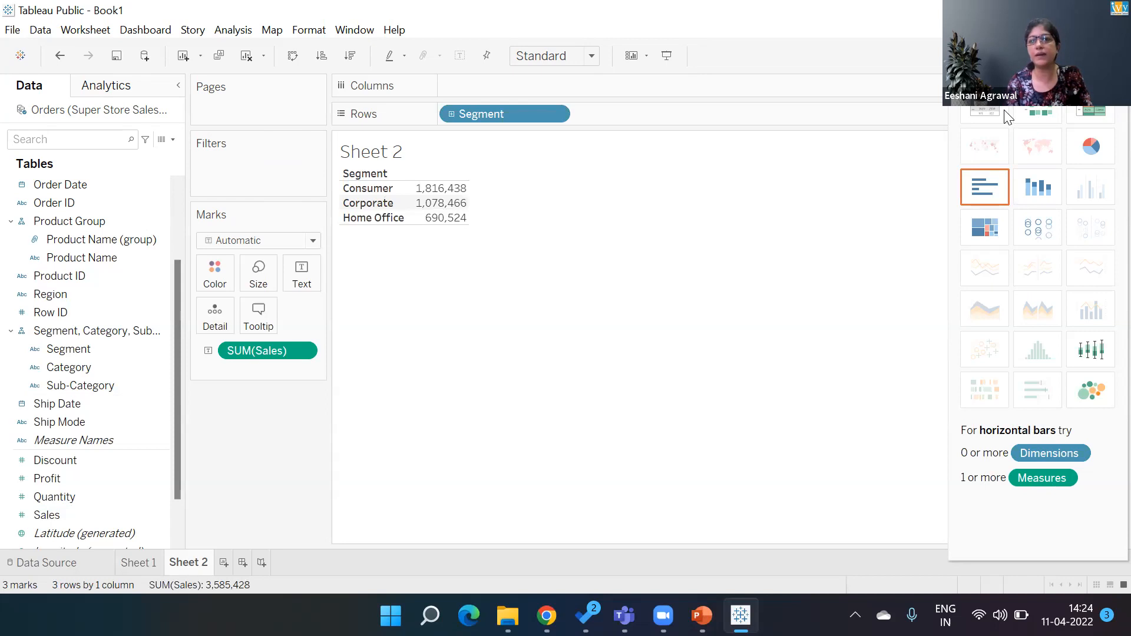
click(985, 187)
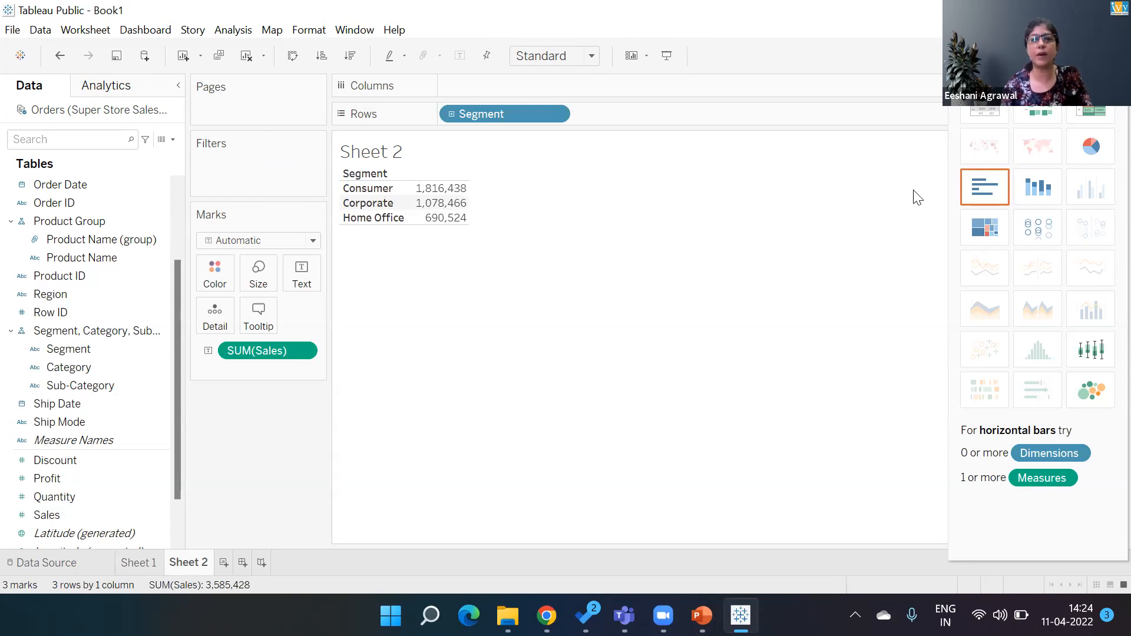
- Drill the Segment hierarchy down through Category to Sub-Category, sort the bars by Sales descending, and collapse it
click(452, 114)
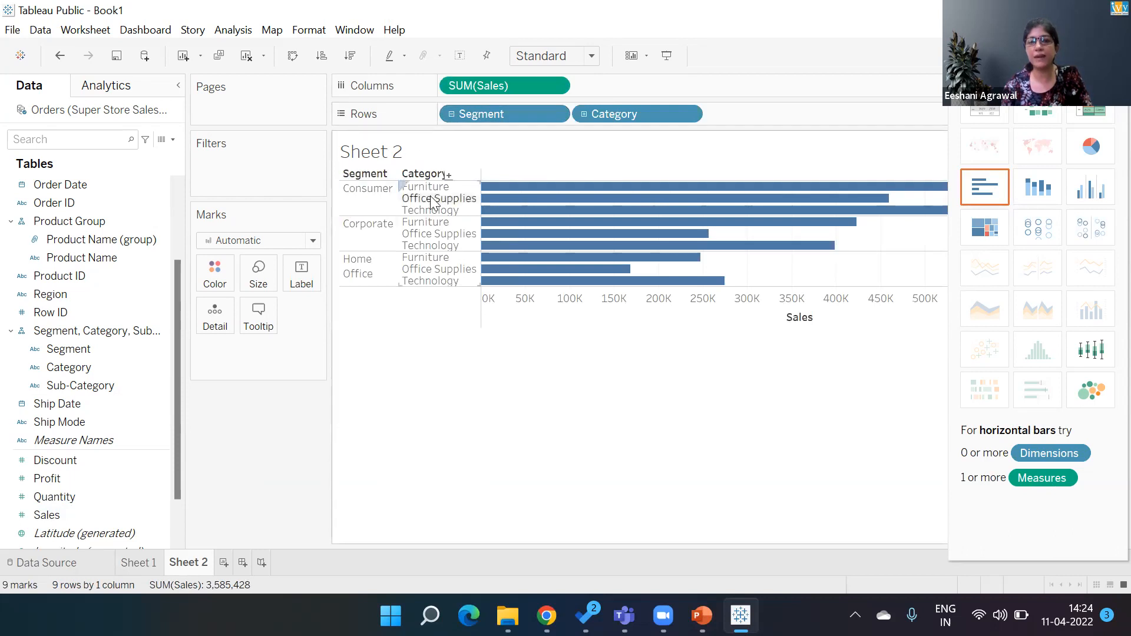
click(583, 115)
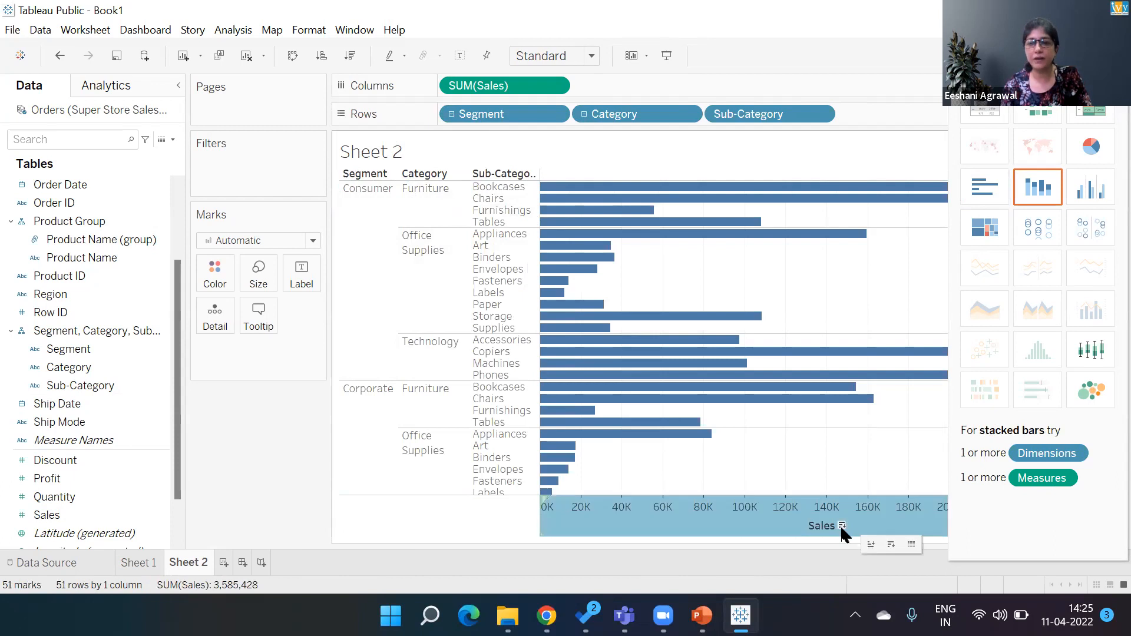
click(842, 525)
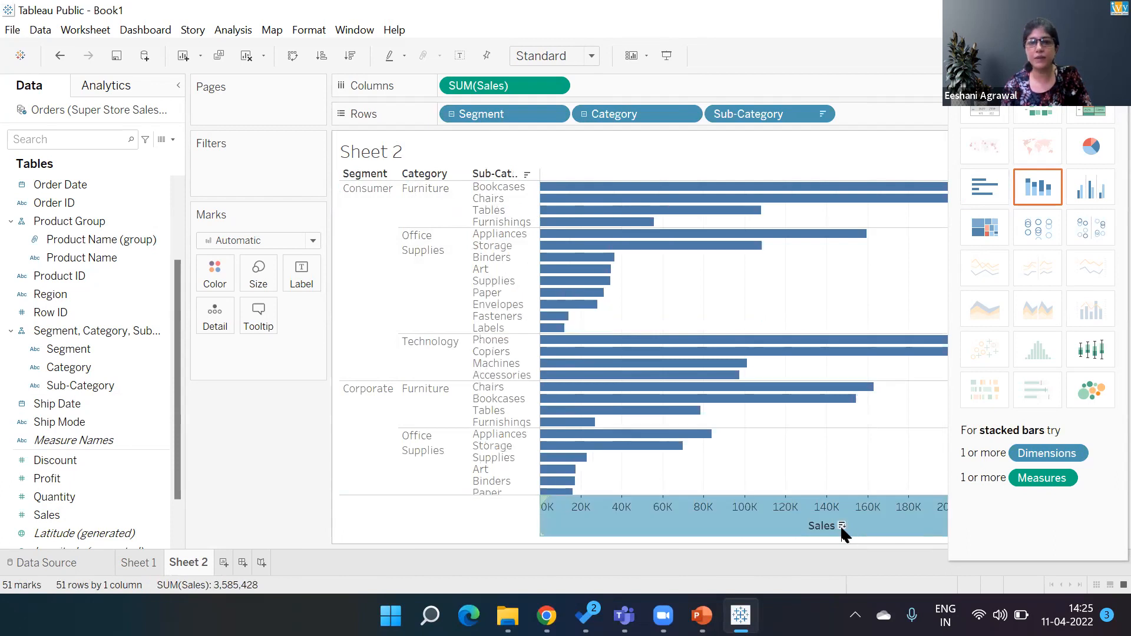
click(451, 115)
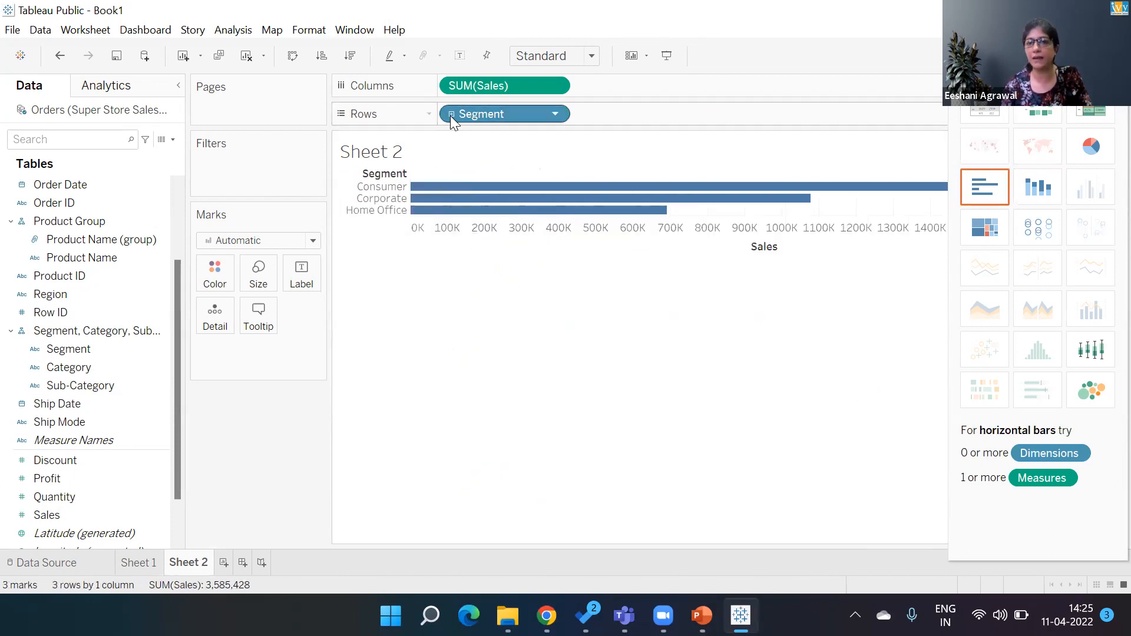
- Expand Segment again down to Sub-Category, sort the Sub-Category bars by Sales descending, and collapse back to Segment
click(451, 115)
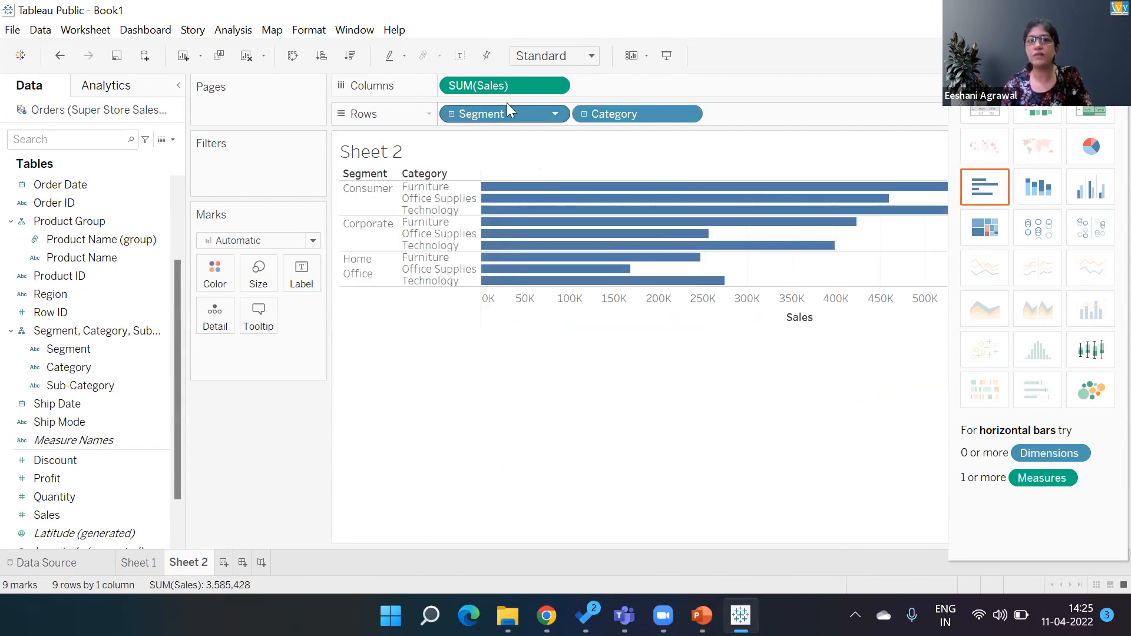
click(584, 115)
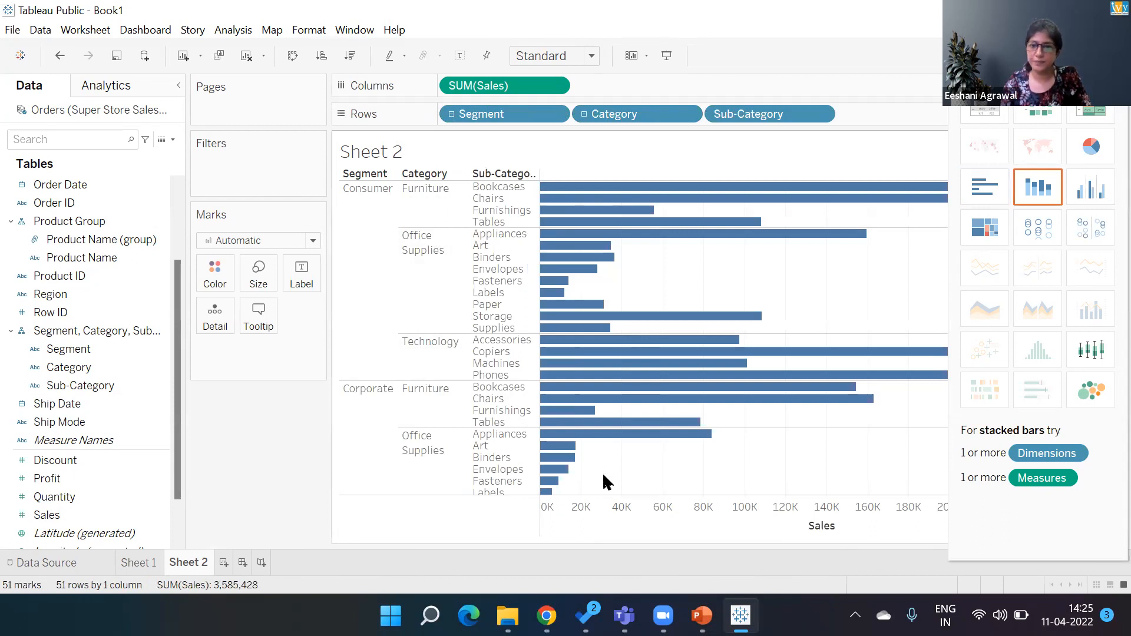
click(841, 526)
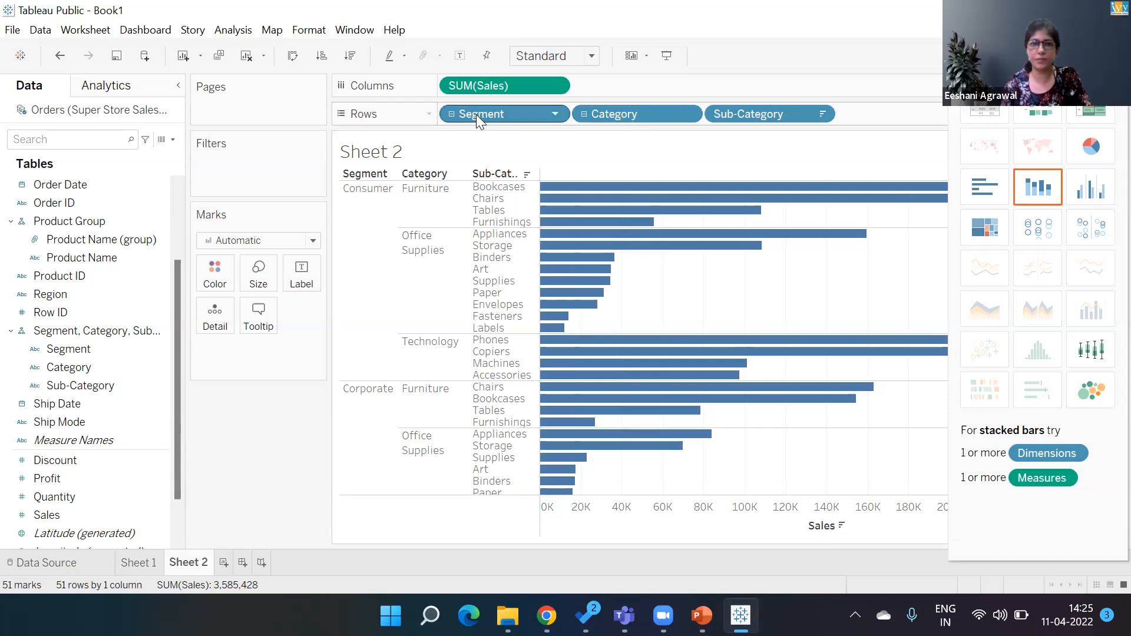
click(452, 115)
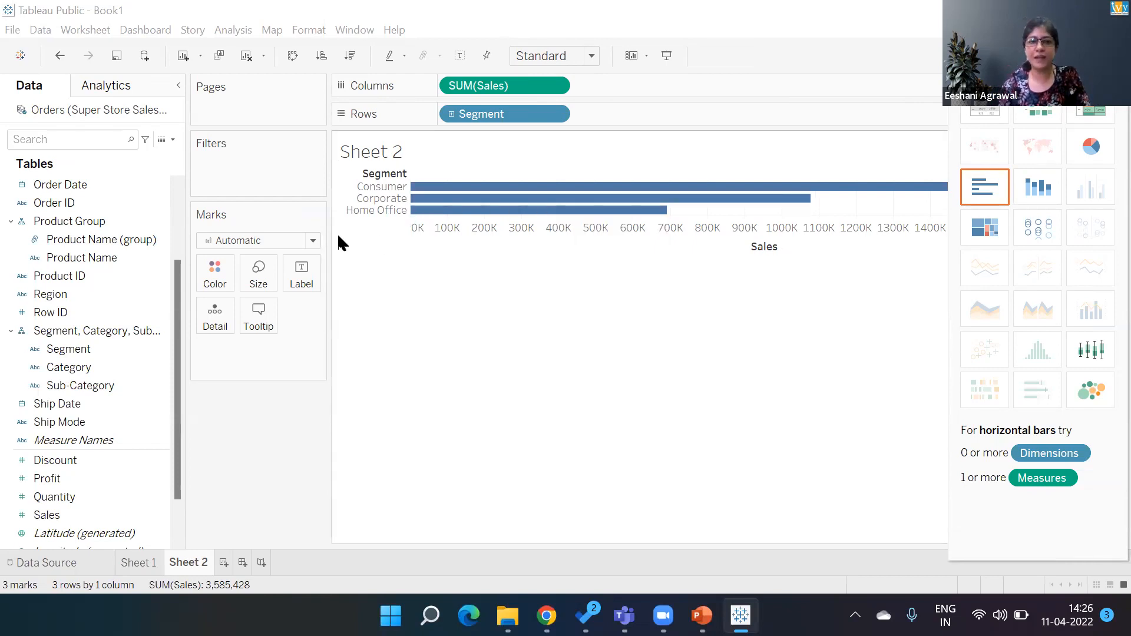
- Delete the Product Name (group) field
right_click(151, 240)
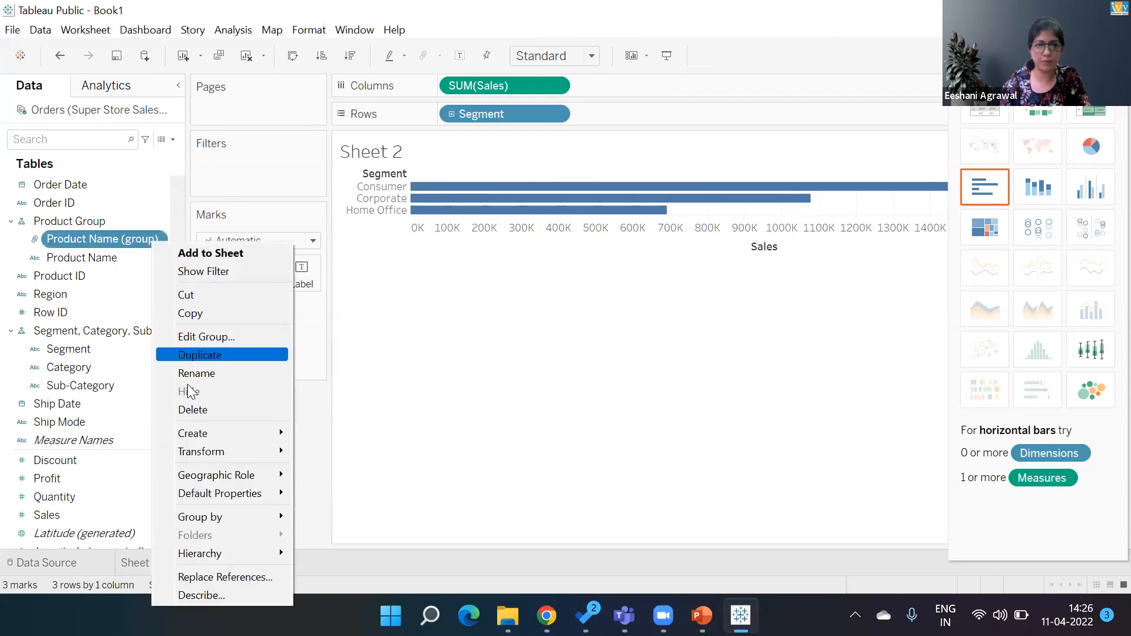
click(190, 409)
click(612, 386)
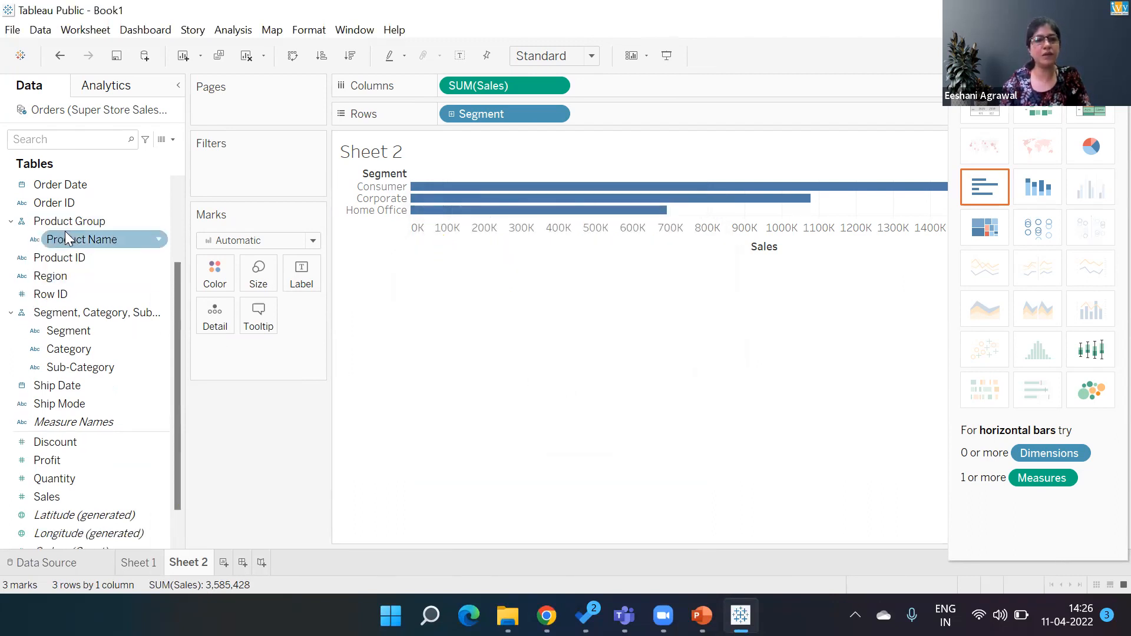
- Create a new group on Product Name, finding all members that start with Acco and grouping them
right_click(154, 239)
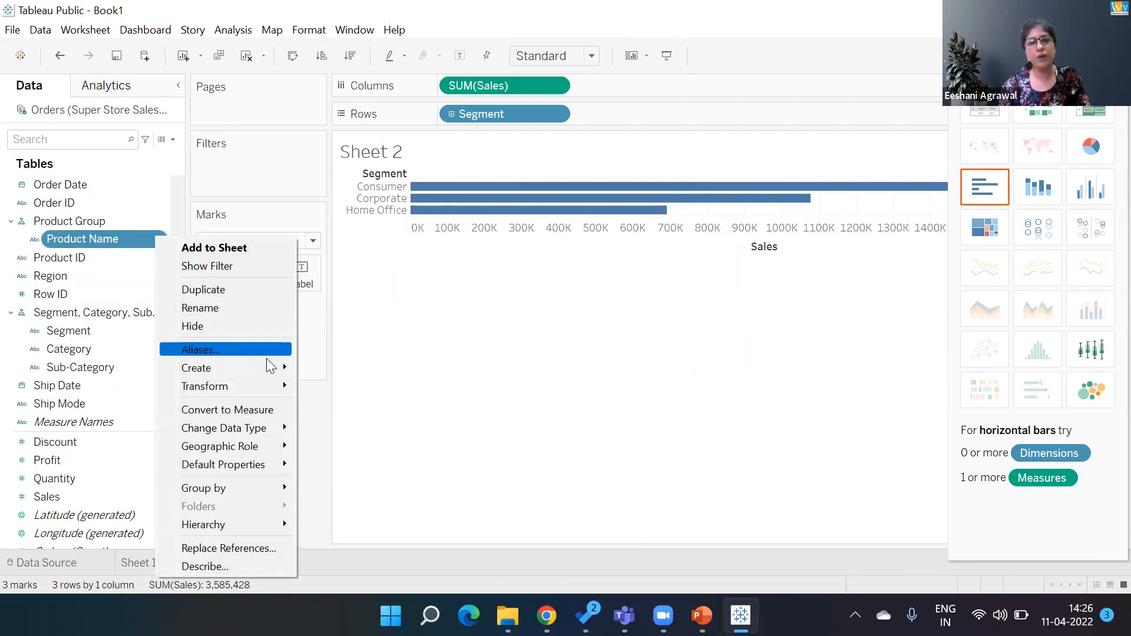
mouse_move(270, 369)
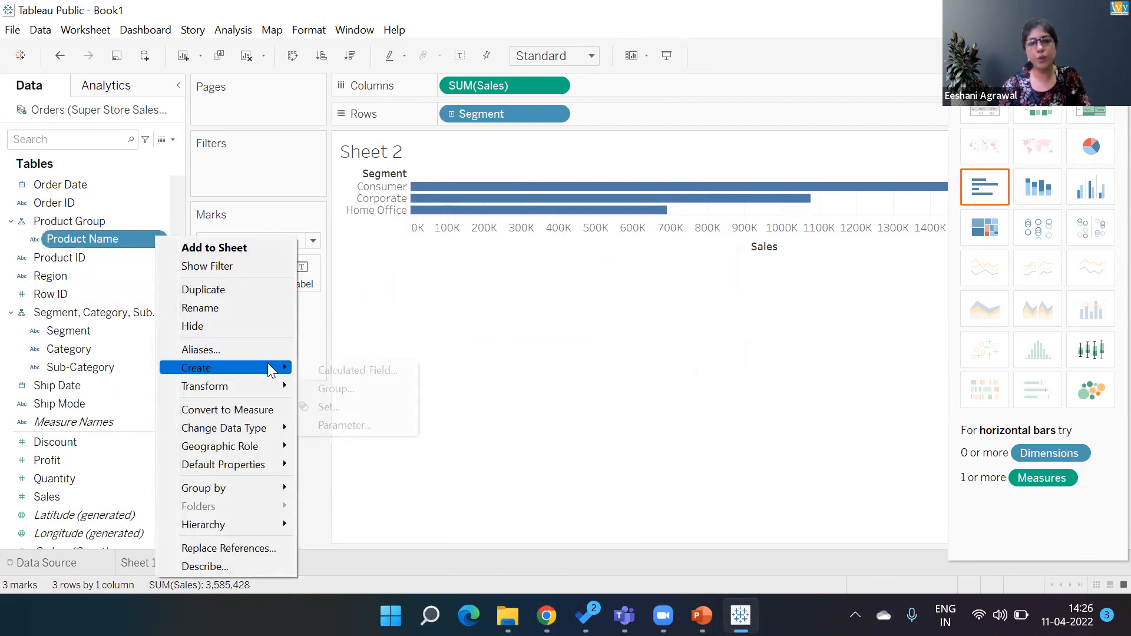
click(346, 388)
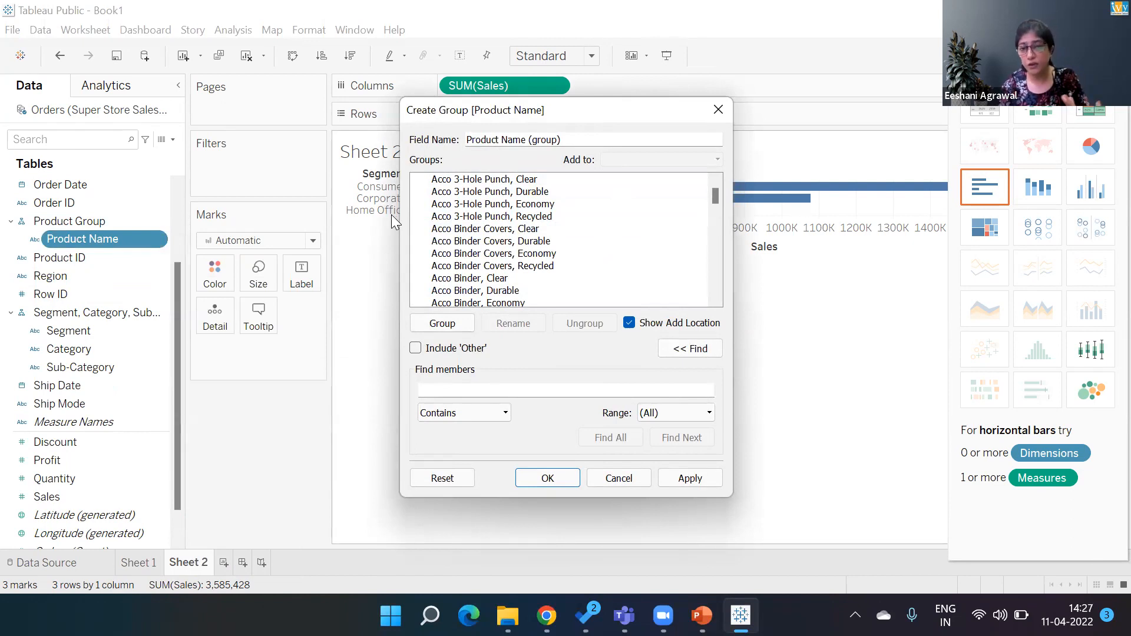
click(504, 415)
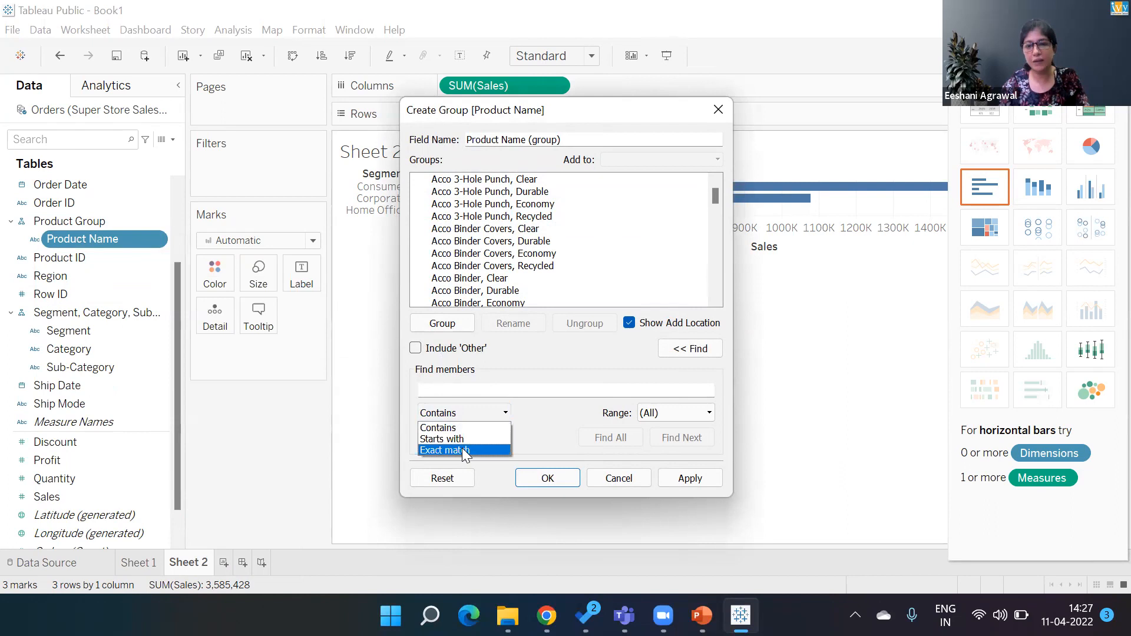
key(Up)
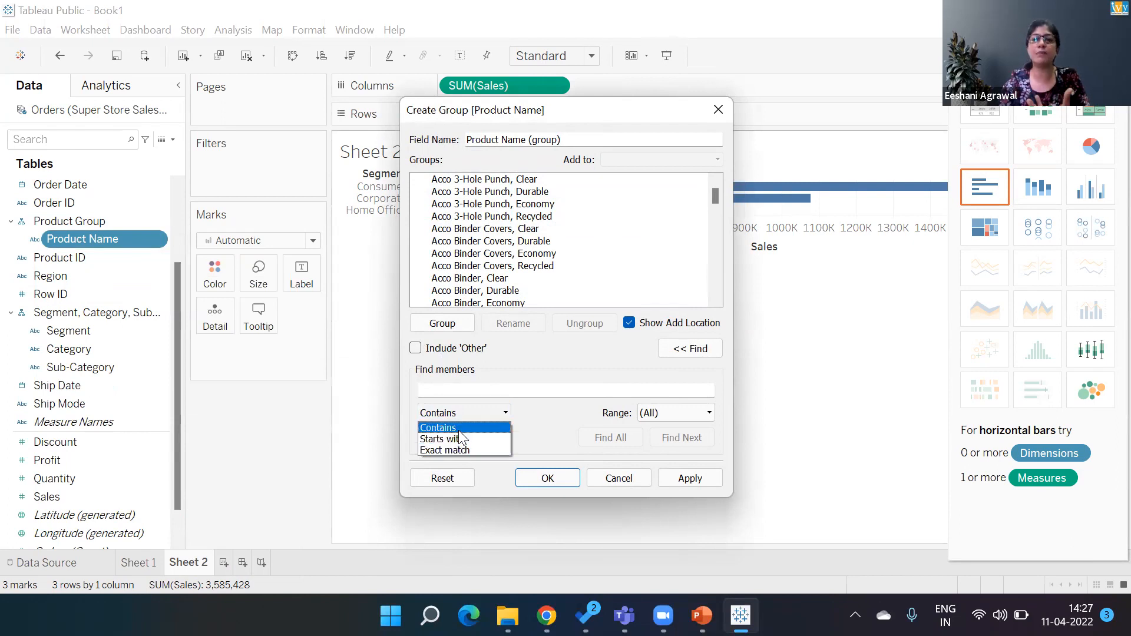
click(458, 437)
click(459, 390)
text(Acco)
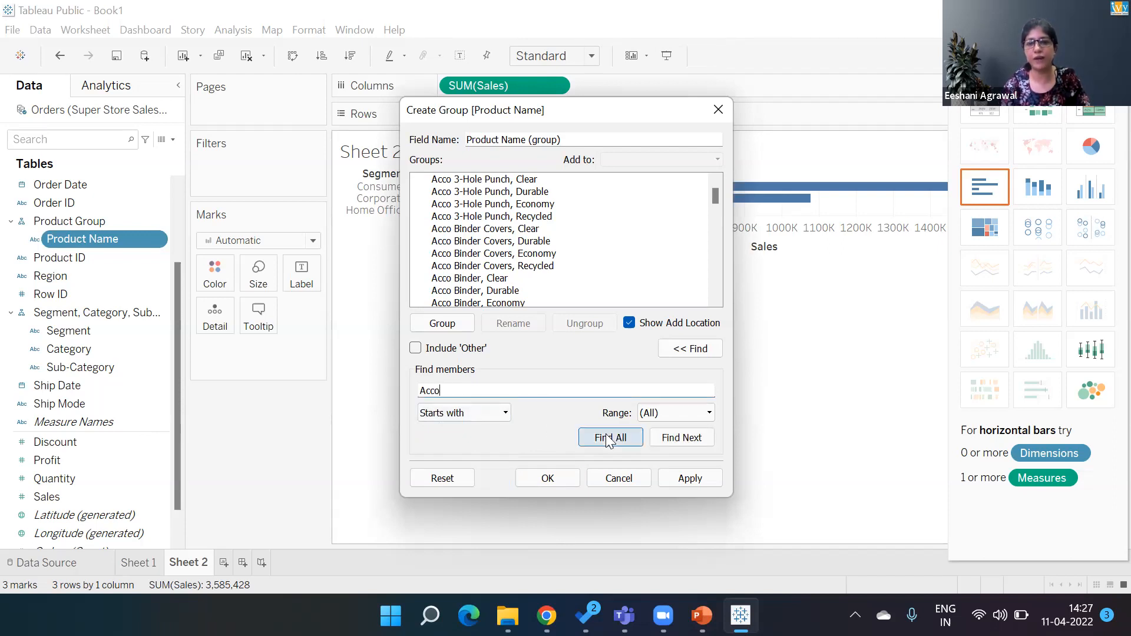
click(609, 438)
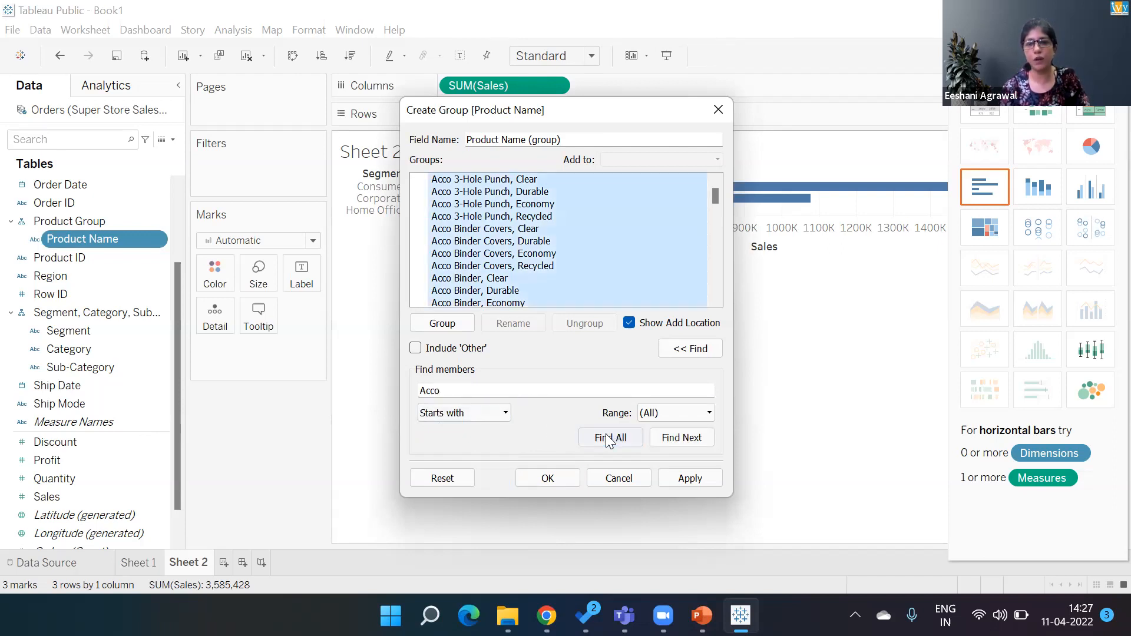
click(442, 324)
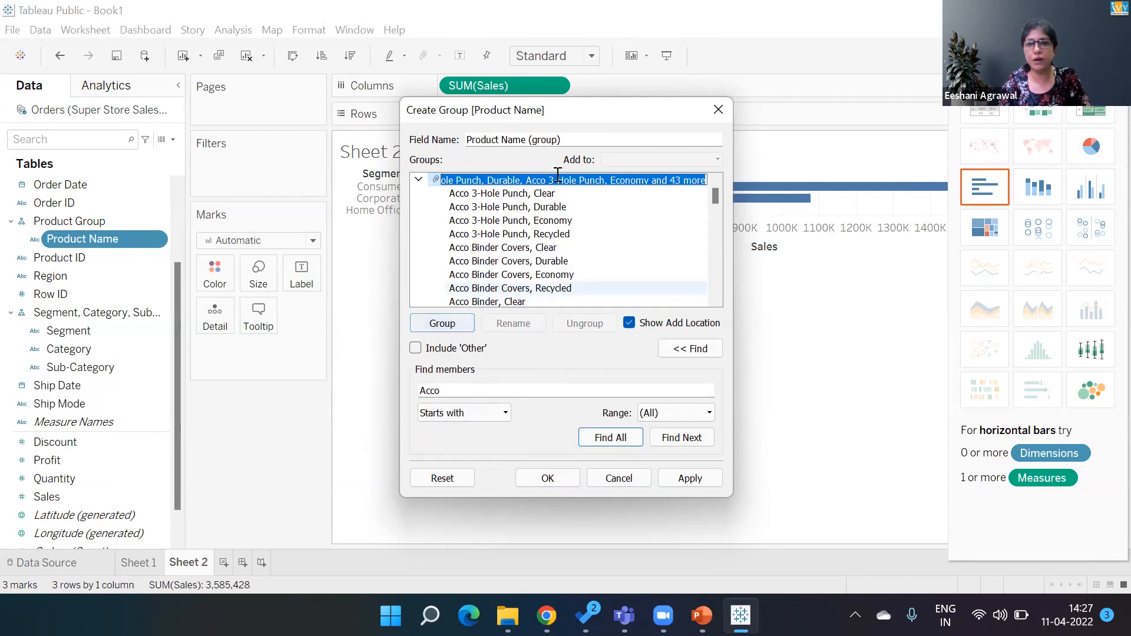
- Rename the new Acco group as ACCO and collapse it
click(598, 198)
click(501, 179)
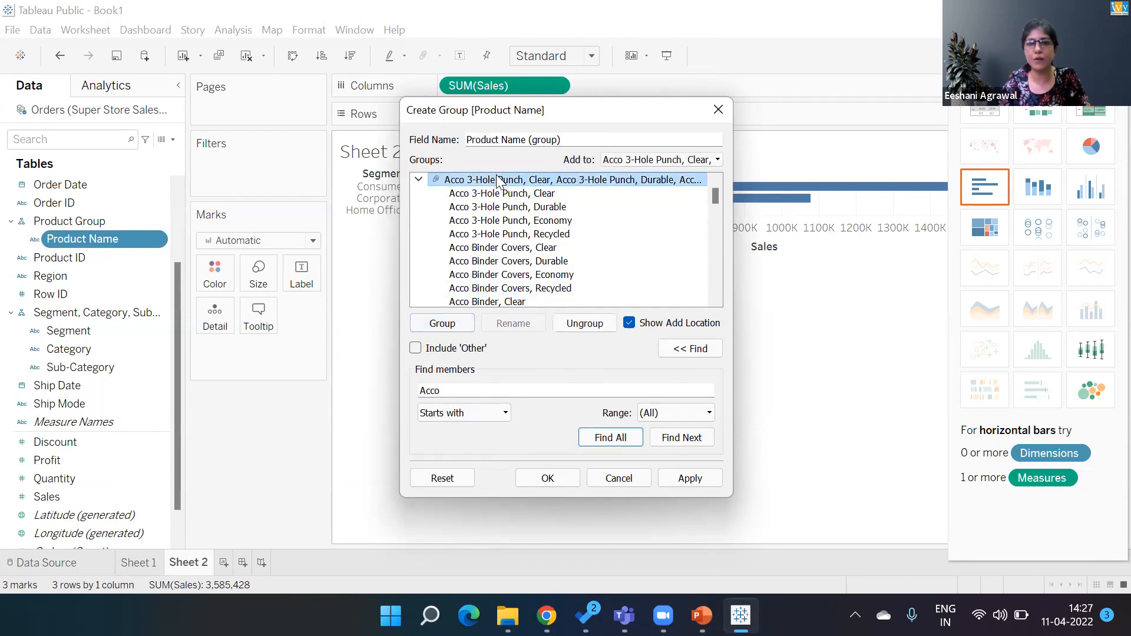
click(512, 324)
text(ACCO)
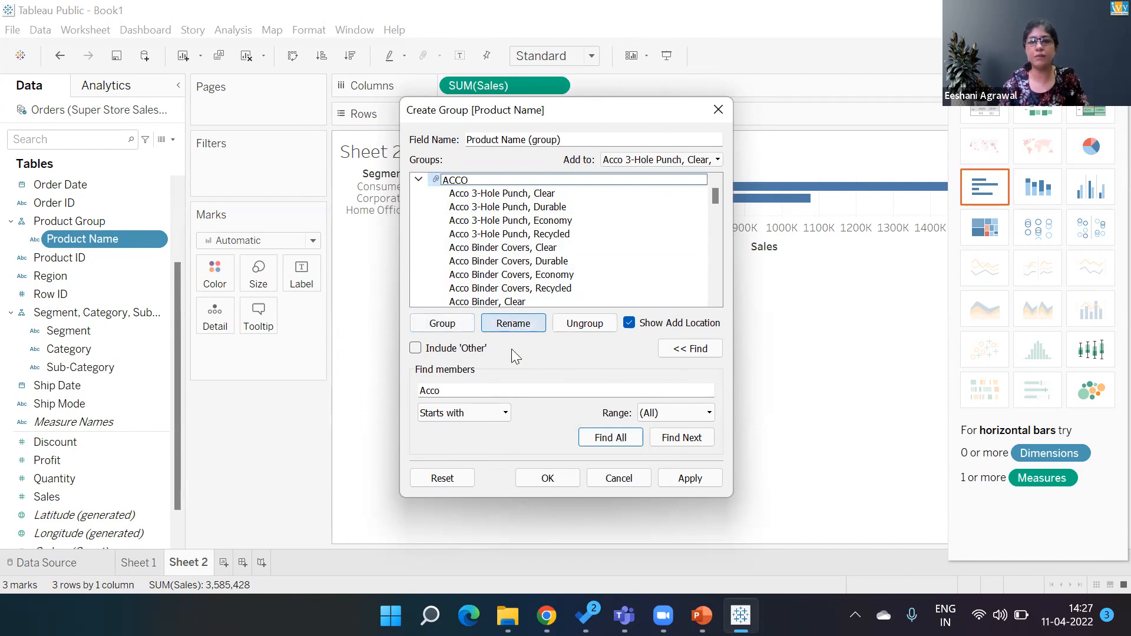
click(419, 180)
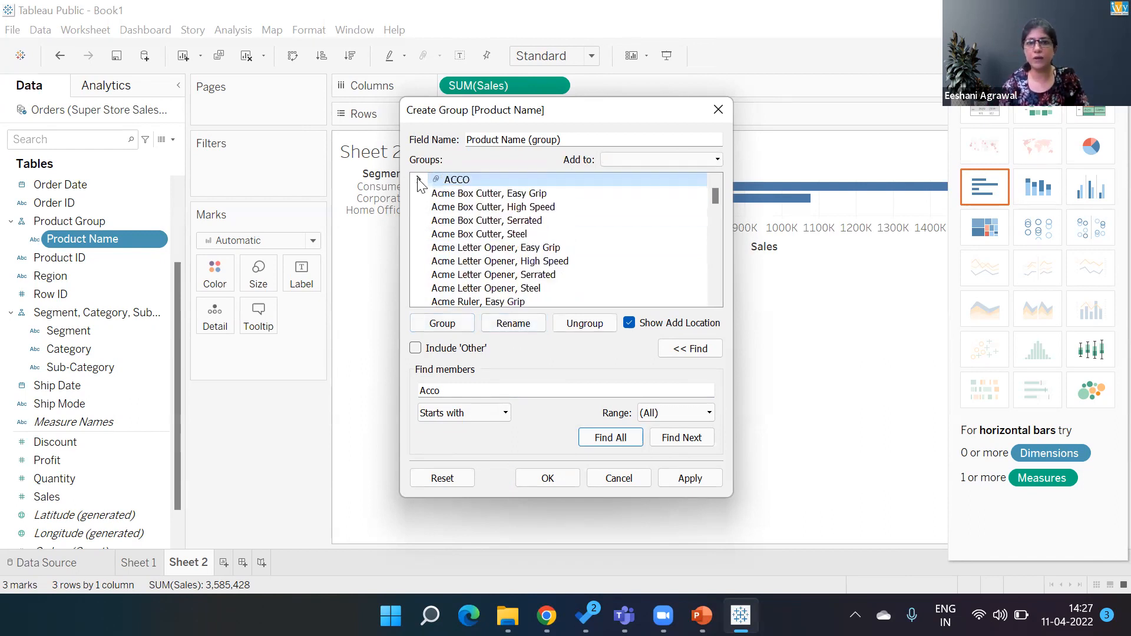
- Find all members starting with Acme and group them together
click(472, 390)
key(BackSpace)
key(BackSpace)
text(me)
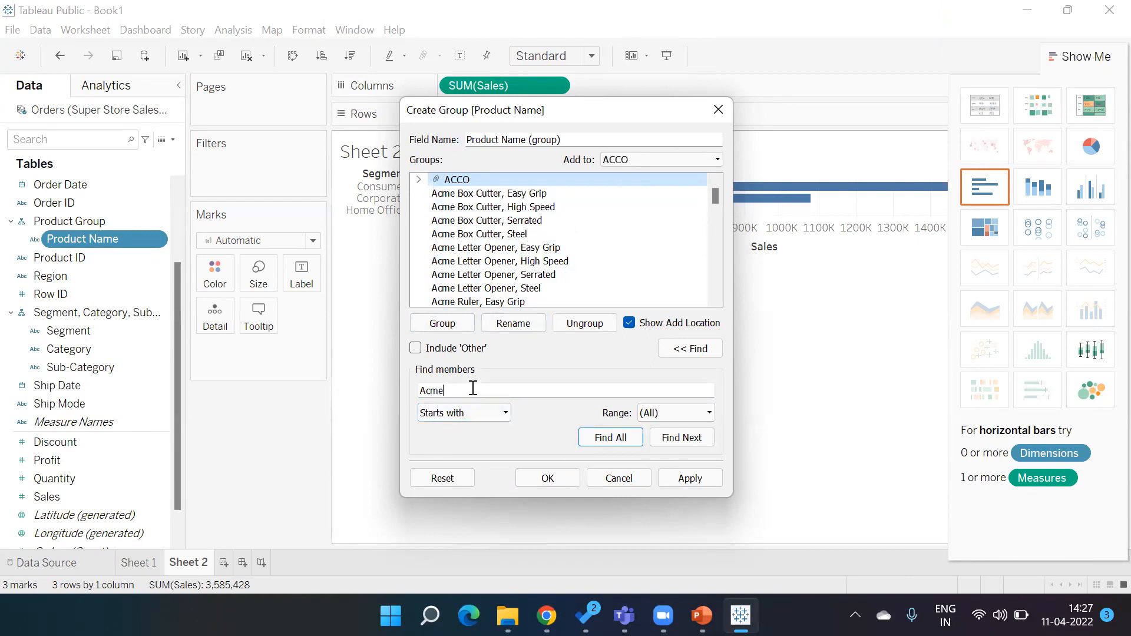
click(609, 435)
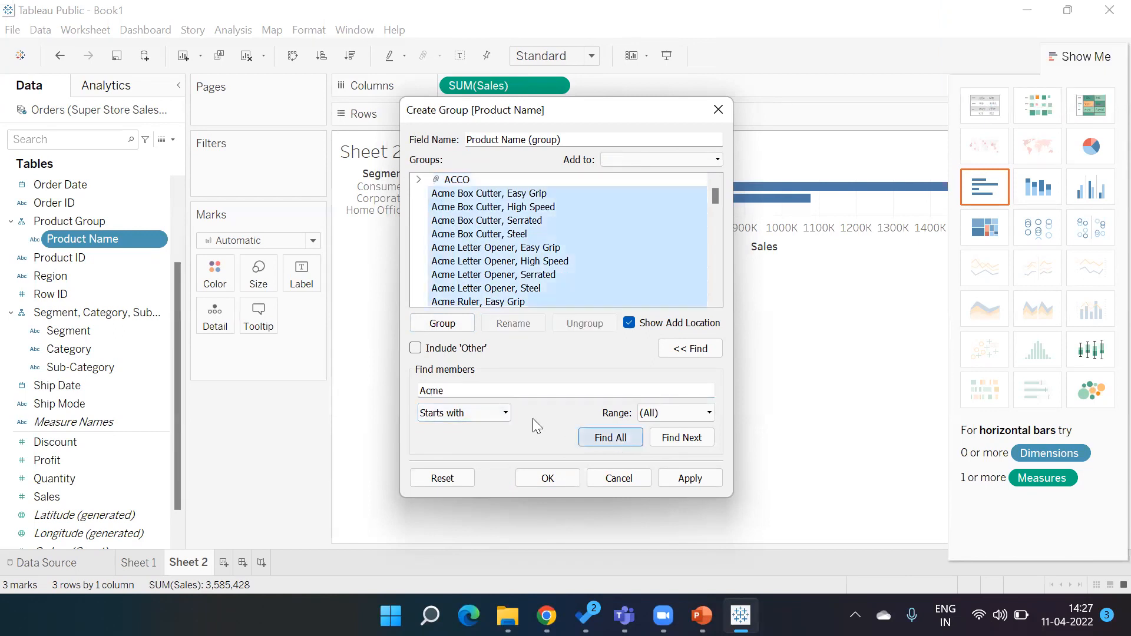
click(457, 323)
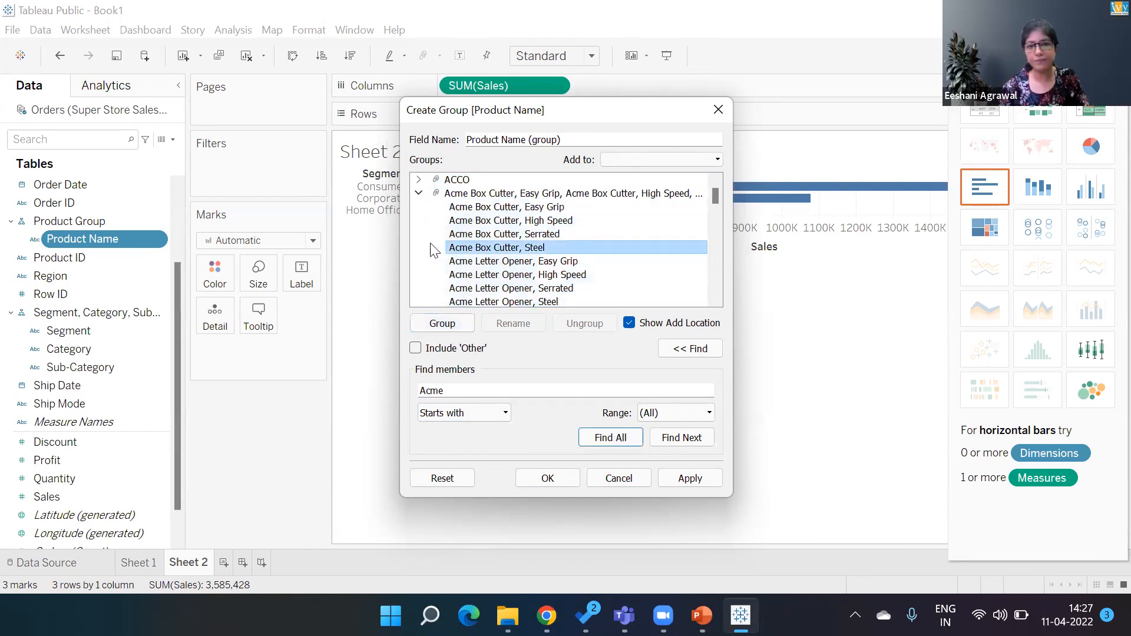
- Rename the Acme group as ACME and collapse it
click(459, 195)
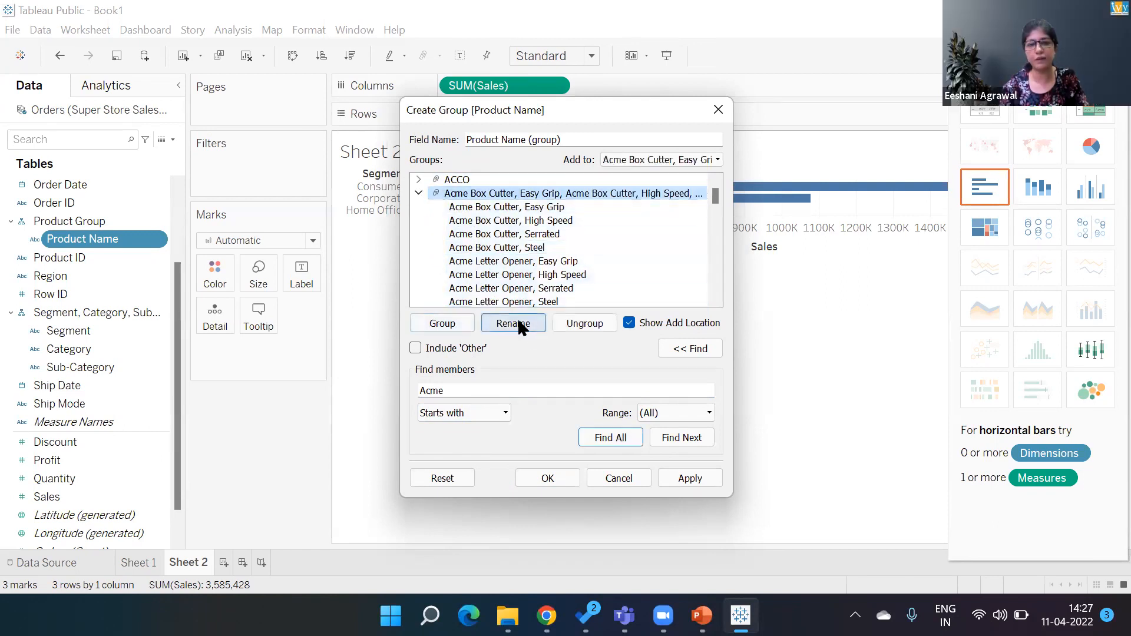
click(521, 325)
text(ACME)
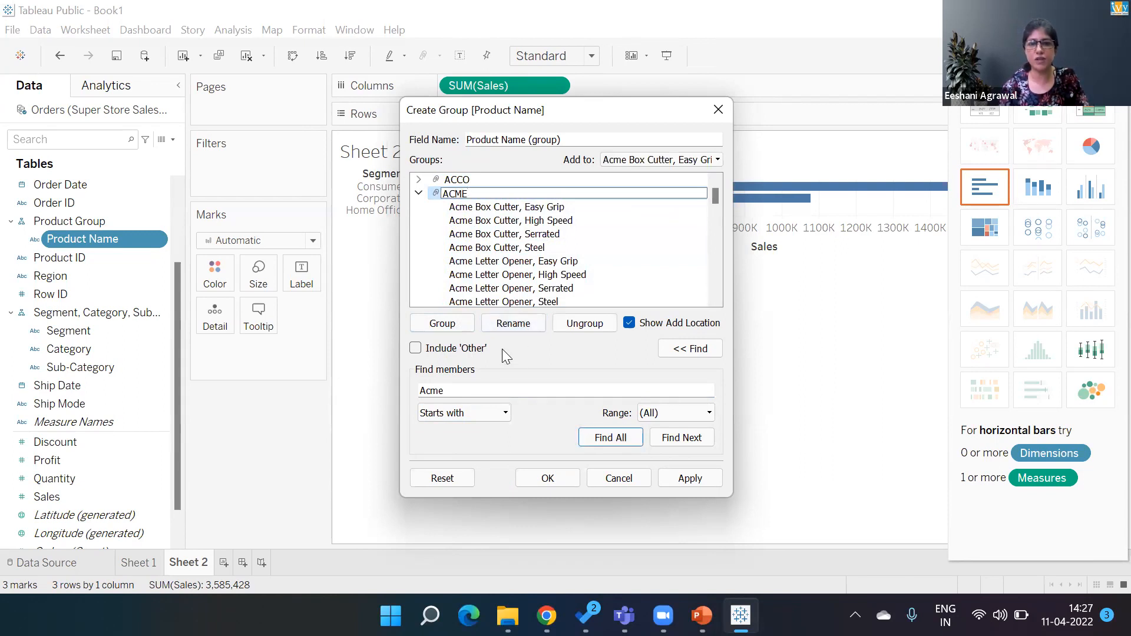
click(418, 192)
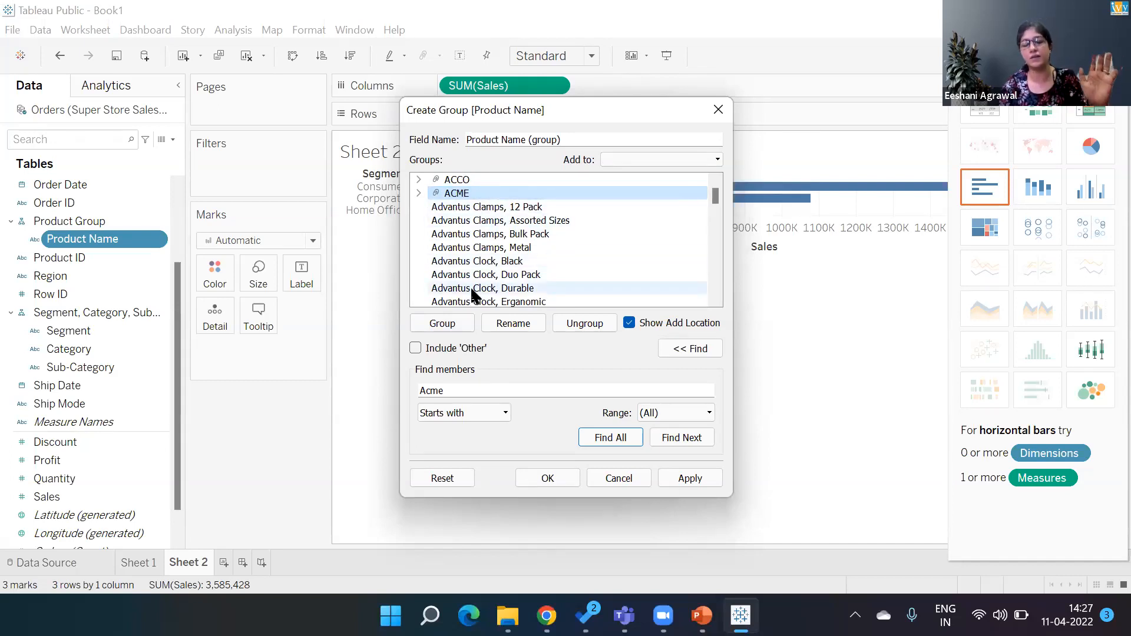
- Include an Other group for all remaining product names and confirm the Product Name grouping
click(415, 349)
click(419, 206)
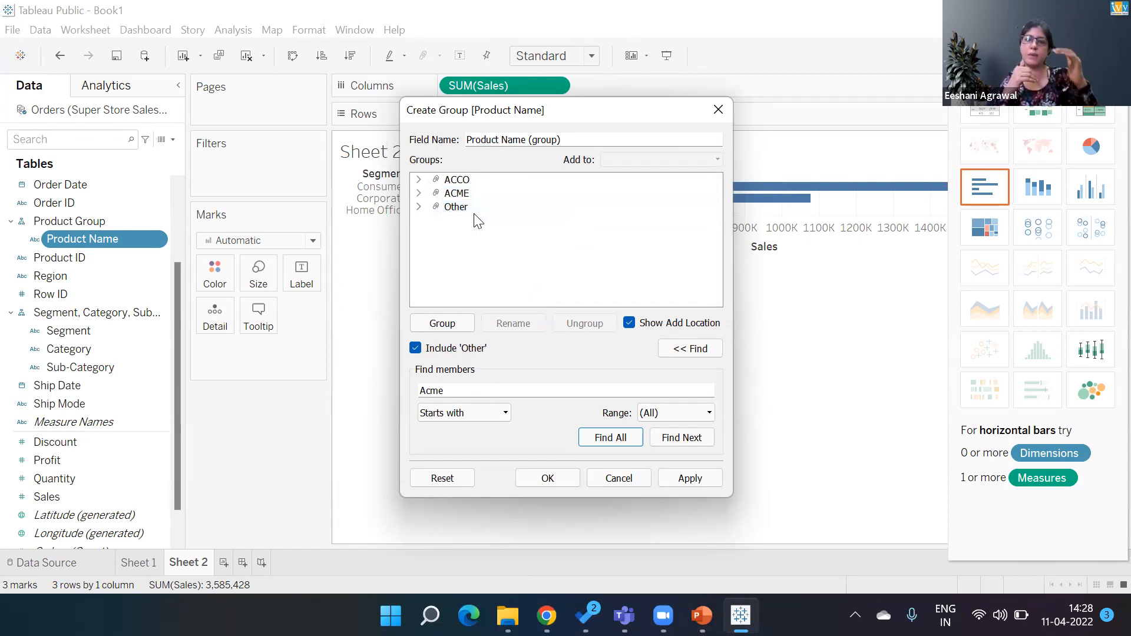
click(562, 474)
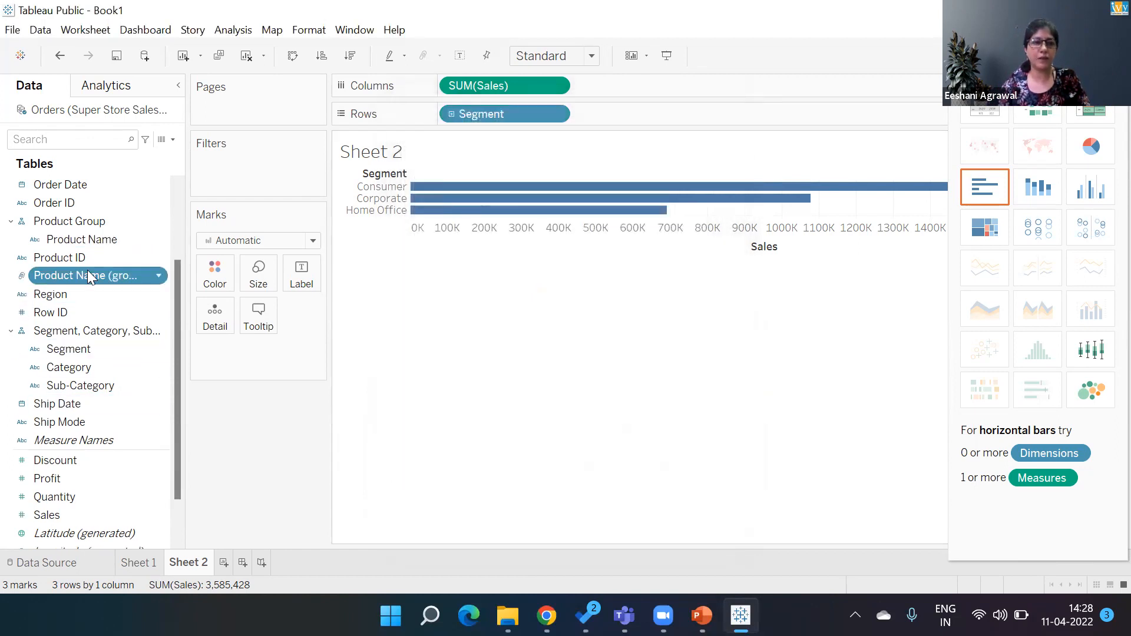
- Move Product Name (group) into the Product Group hierarchy and replace Segment on Rows with it
drag(87, 275, 82, 228)
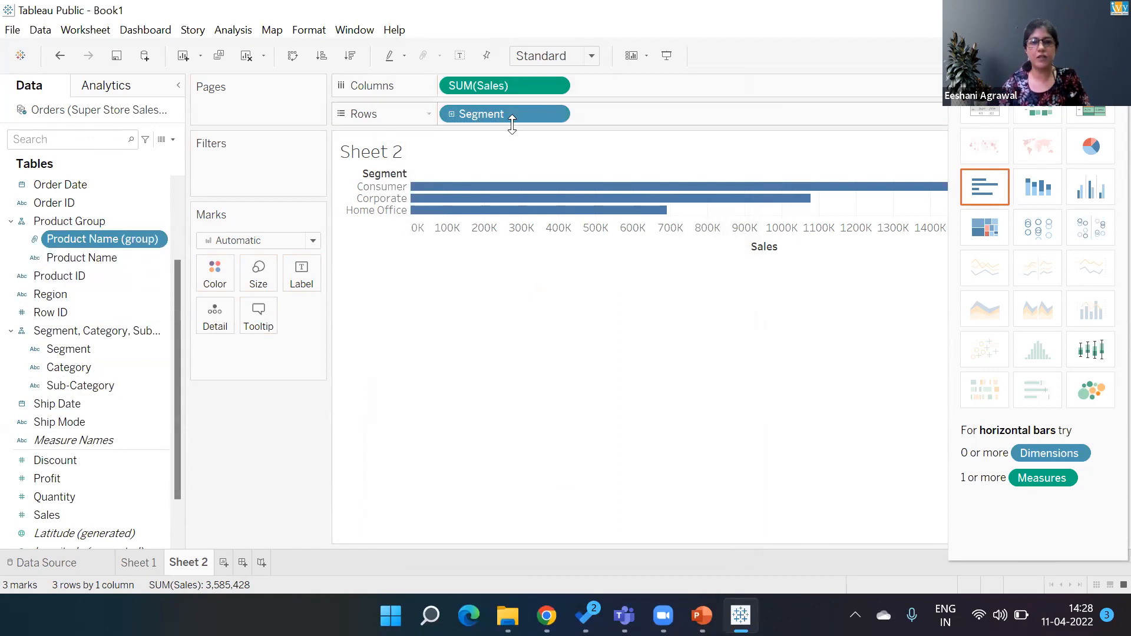
drag(498, 113, 289, 415)
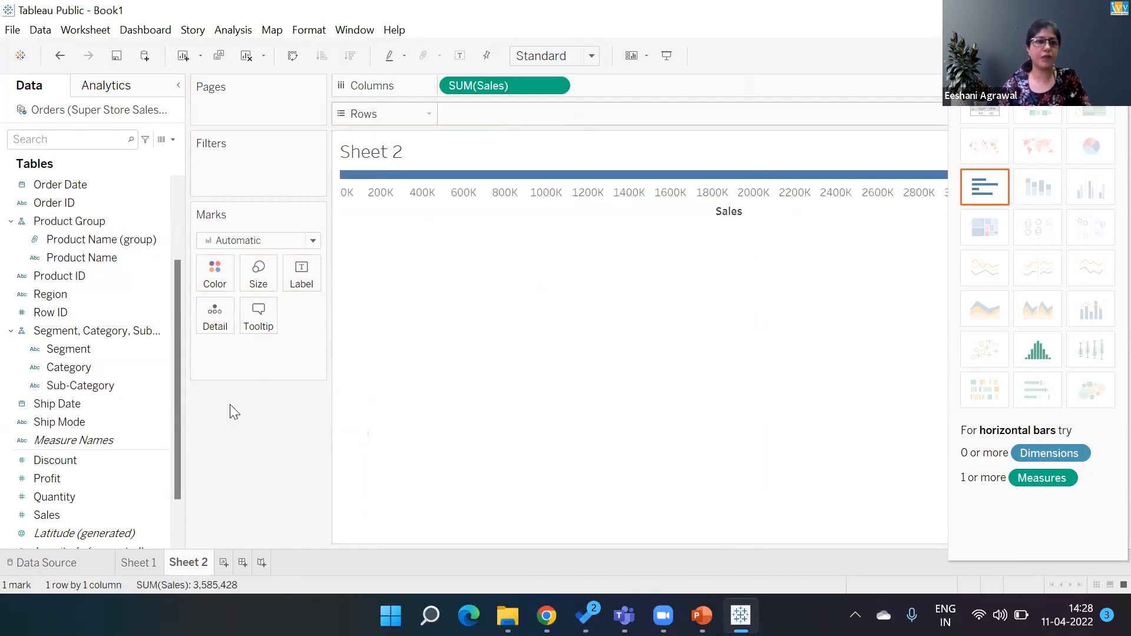
double_click(97, 239)
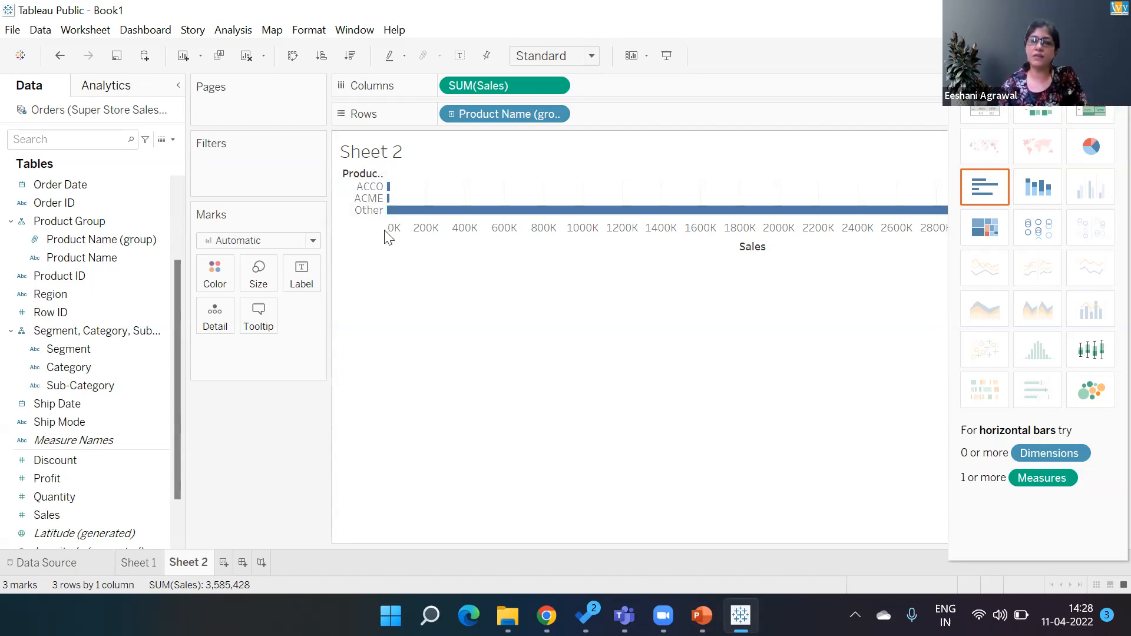
- Drill down from the product groups to Product Name in the view, then collapse back
click(451, 114)
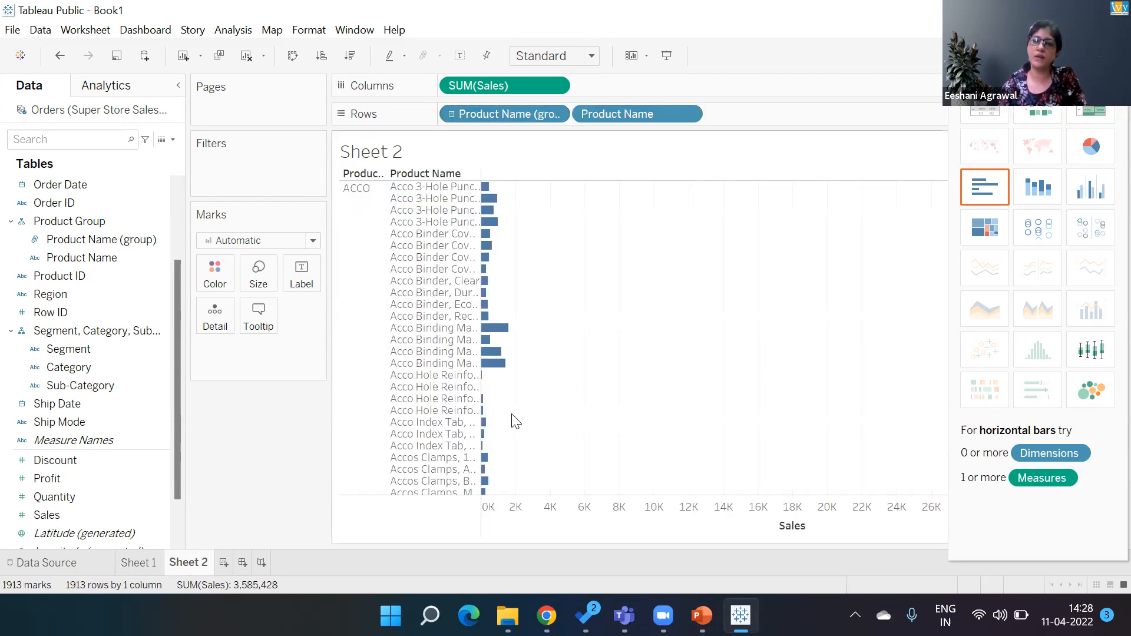
click(451, 115)
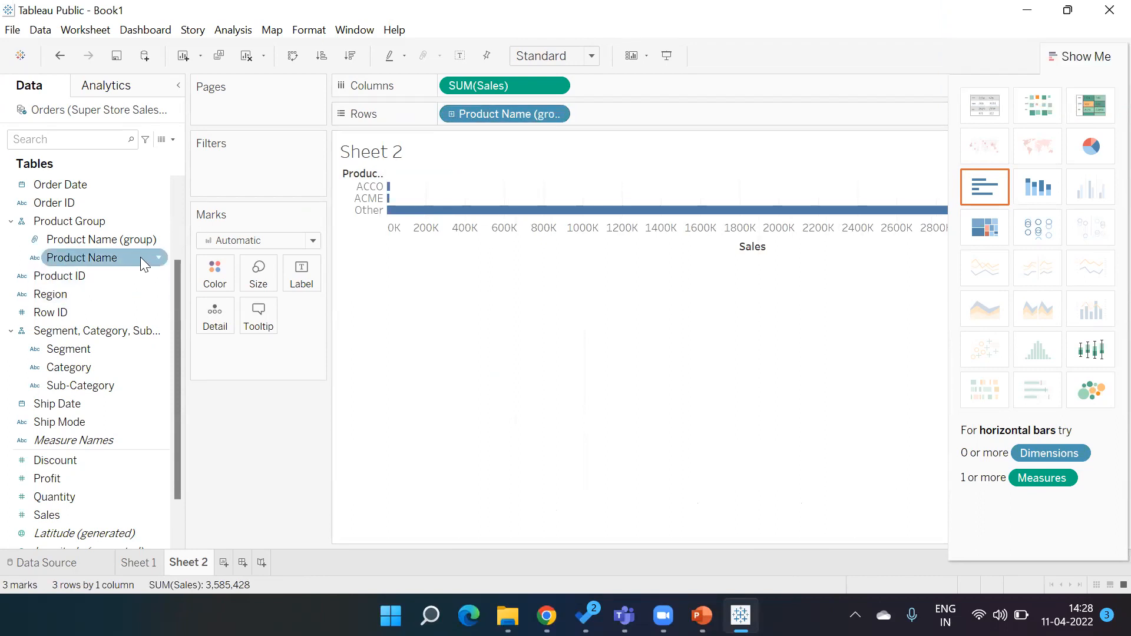
click(158, 262)
click(158, 262)
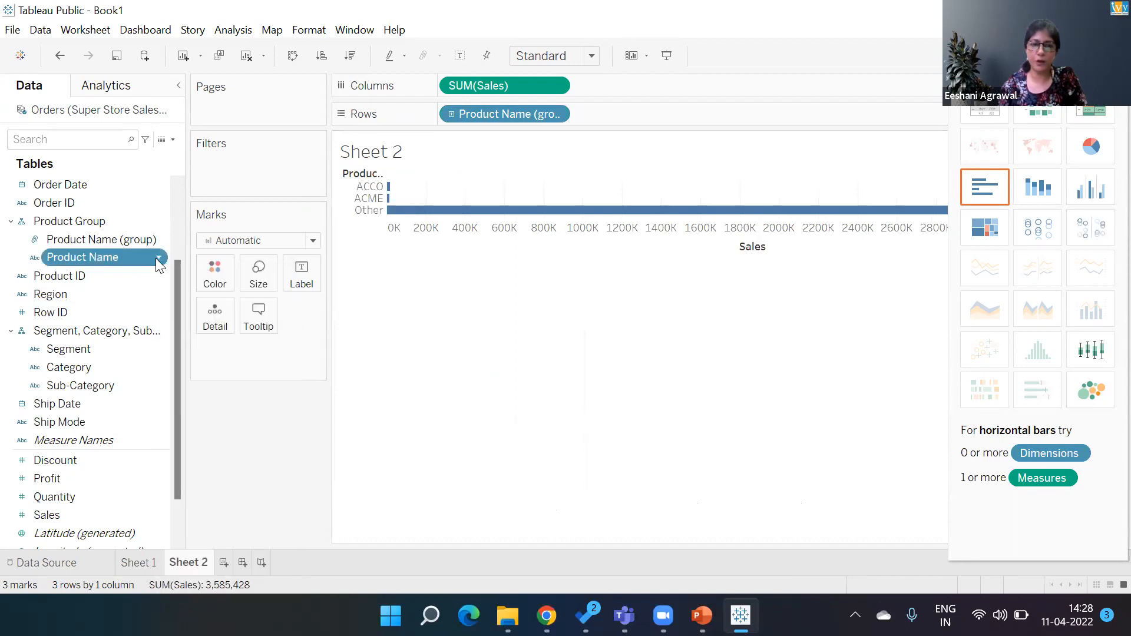
click(156, 259)
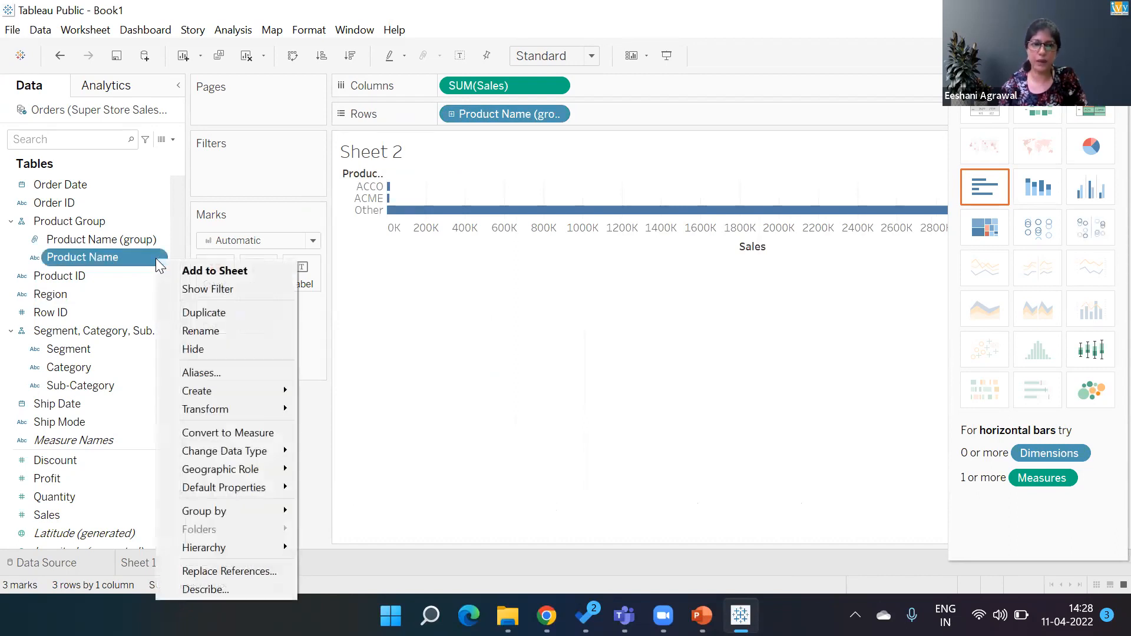
mouse_move(199, 401)
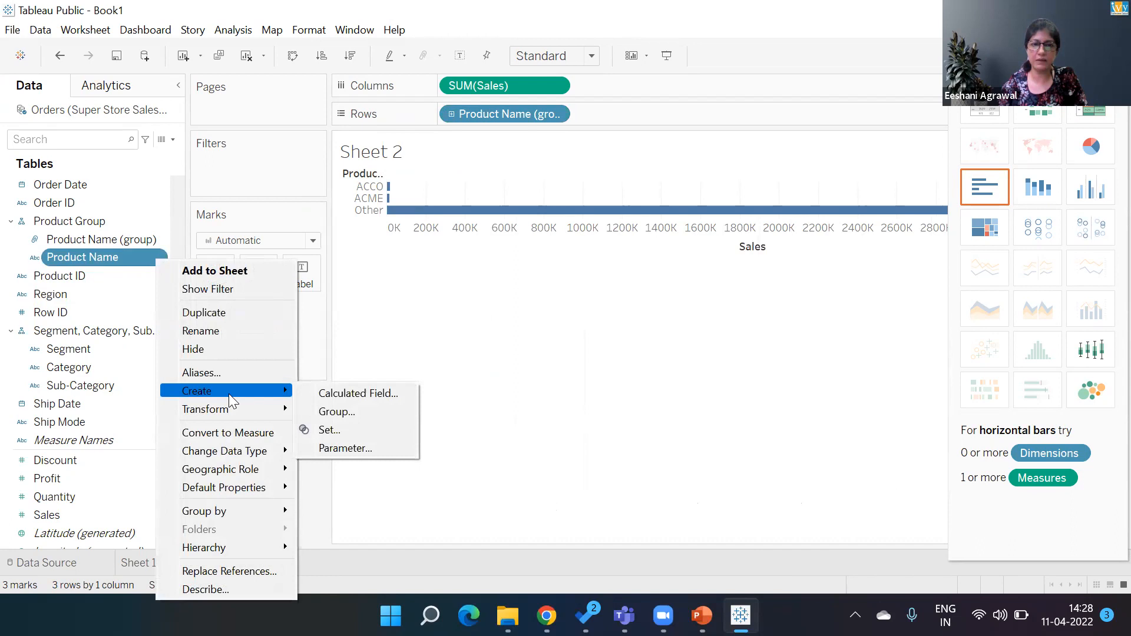
click(338, 412)
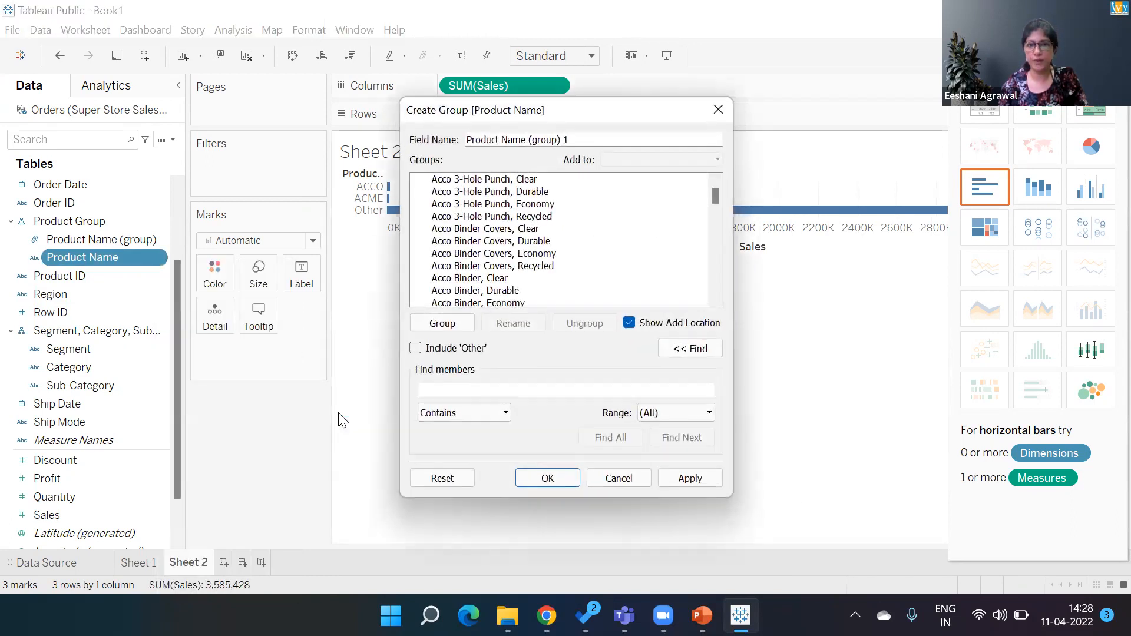
click(455, 412)
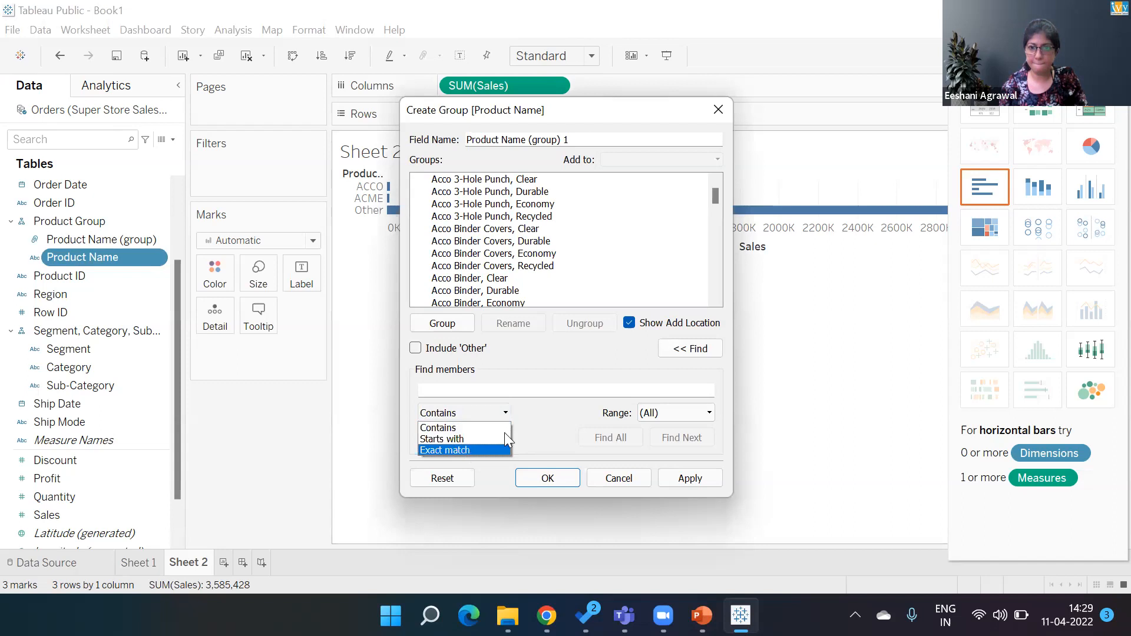
click(522, 429)
click(662, 410)
click(662, 410)
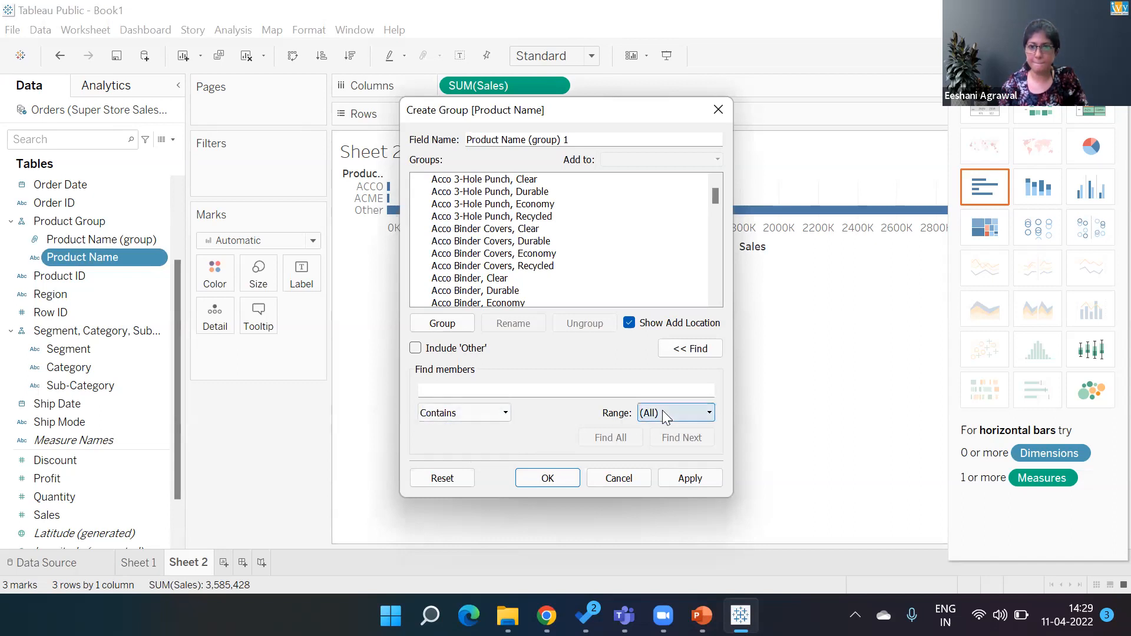
click(697, 349)
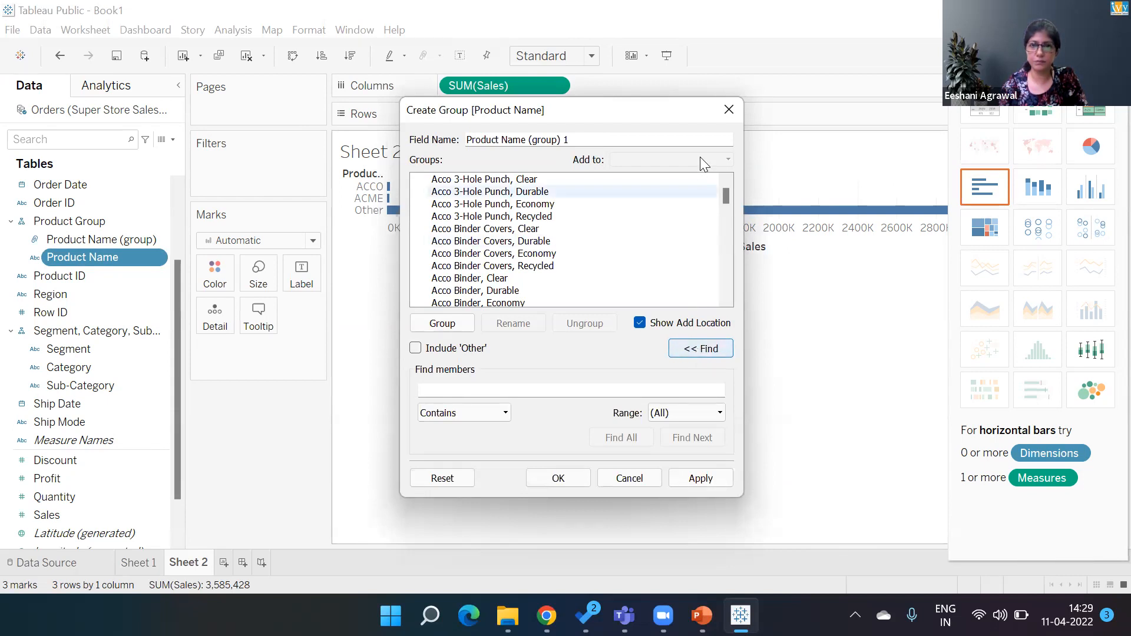
click(727, 113)
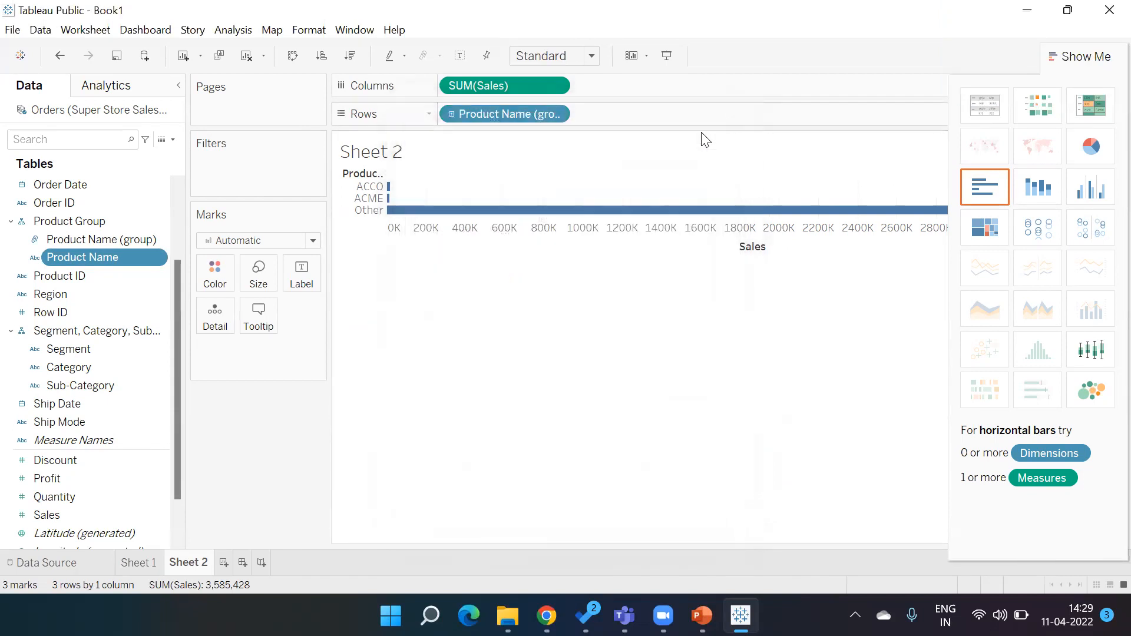
- Switch to PowerPoint, start the slide show from the current slide and advance through the next slides
click(701, 615)
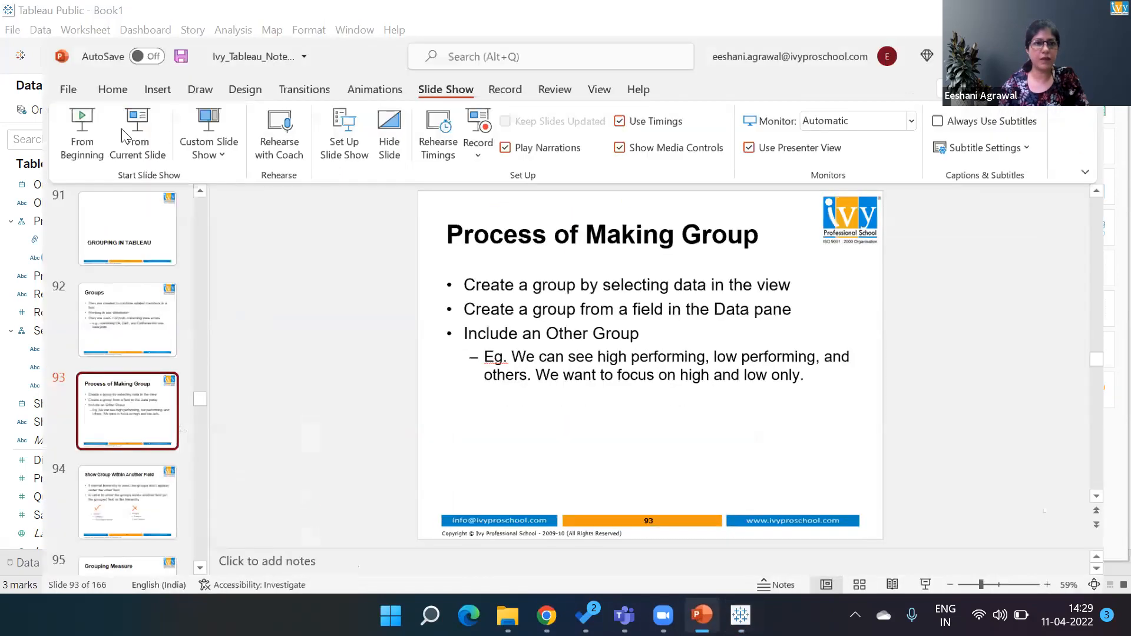
click(123, 136)
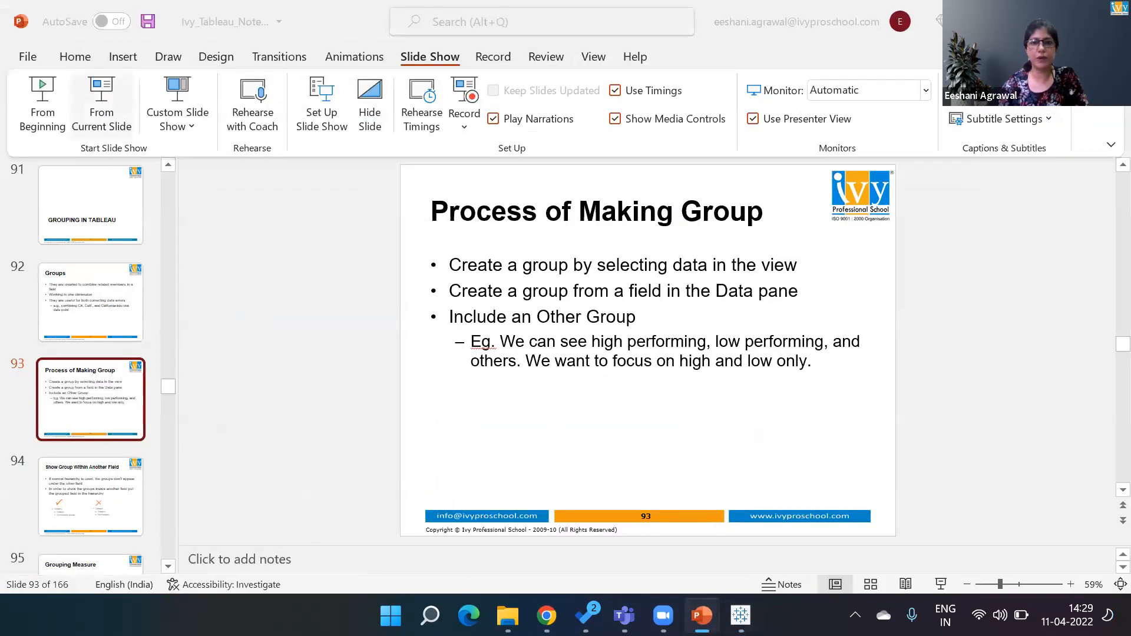
key(Right)
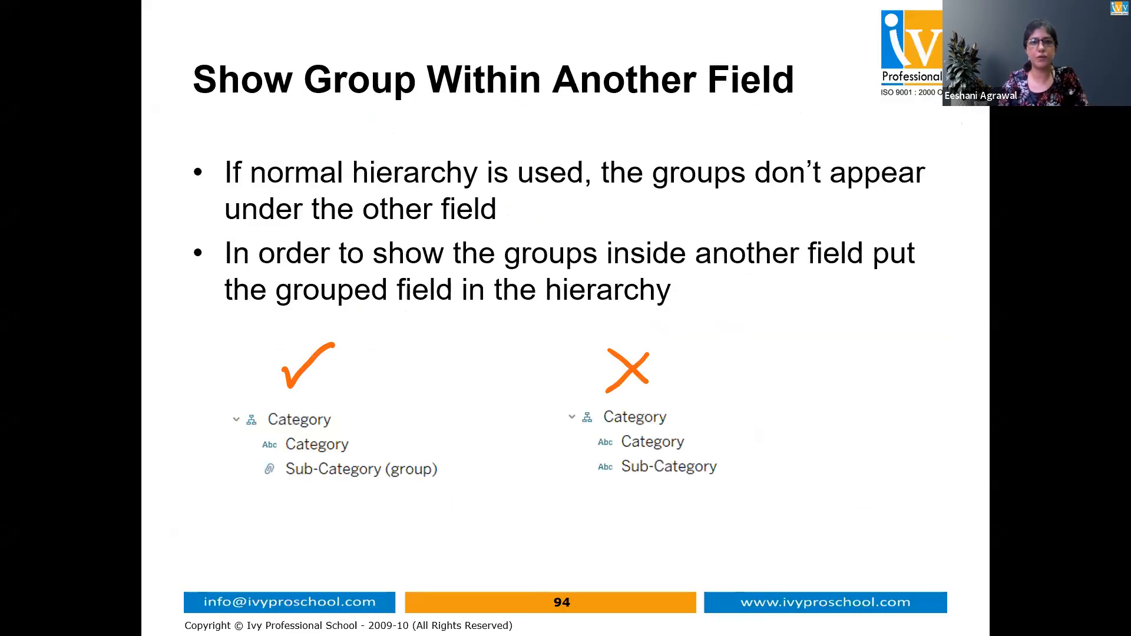
key(Right)
key(Right)
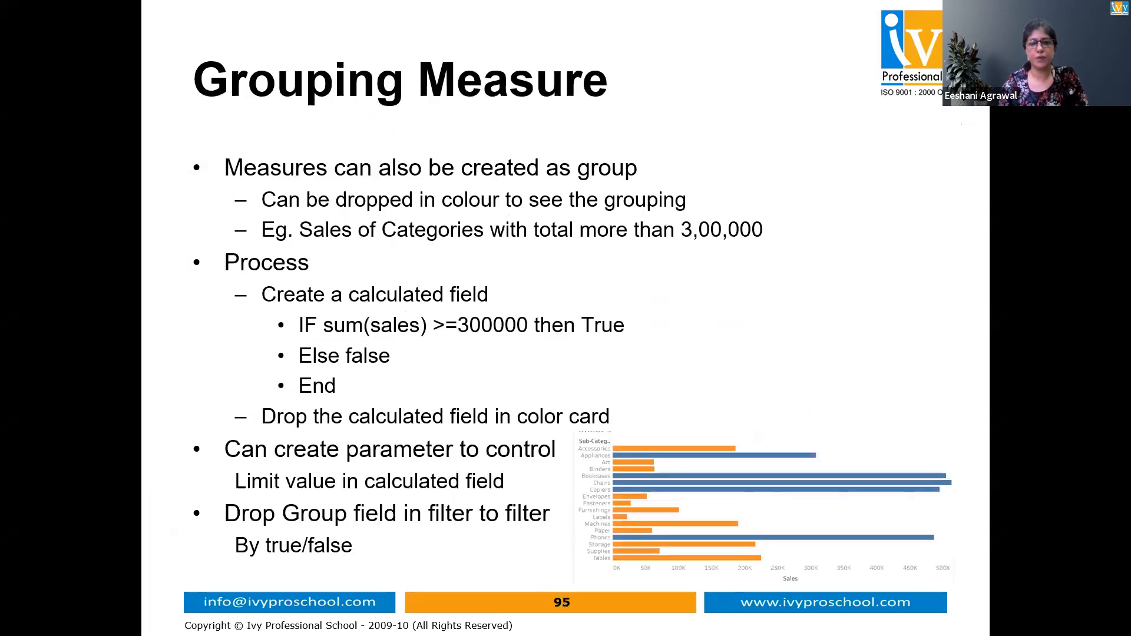
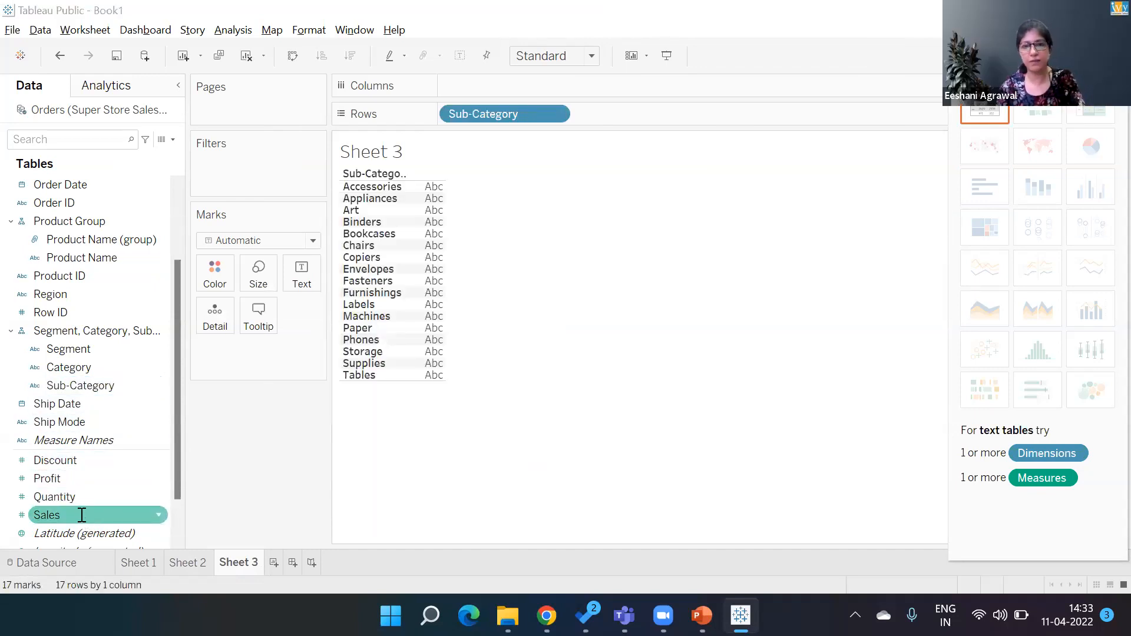
- Check the exercise slide in PowerPoint, then return and add Sales to the Sub-Category text table
key(alt+Tab)
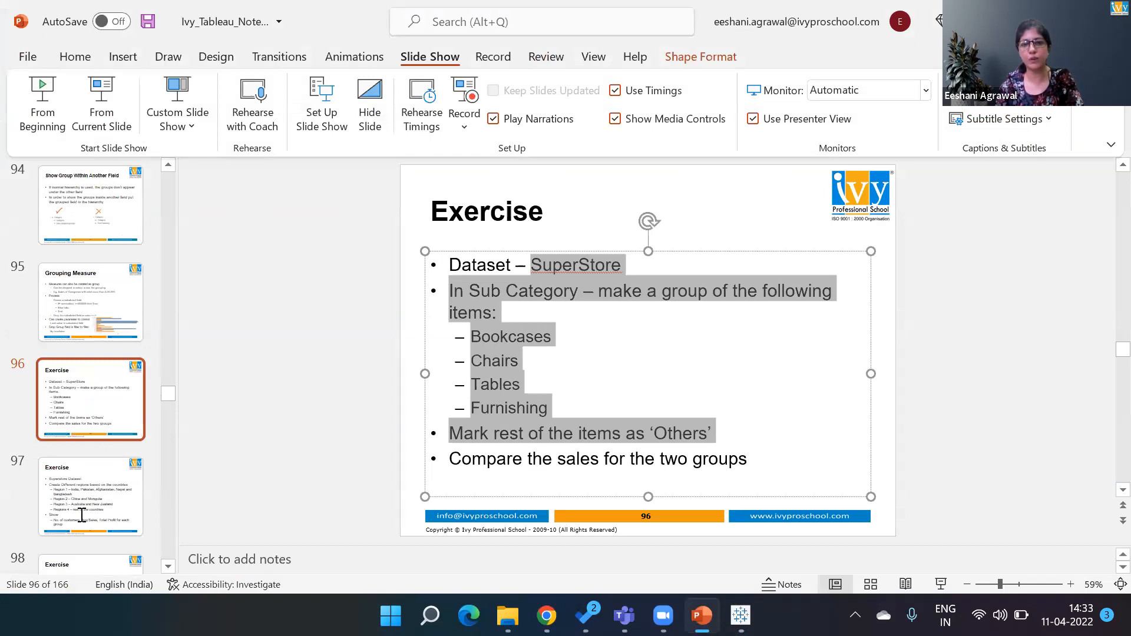
key(alt+Tab)
double_click(81, 513)
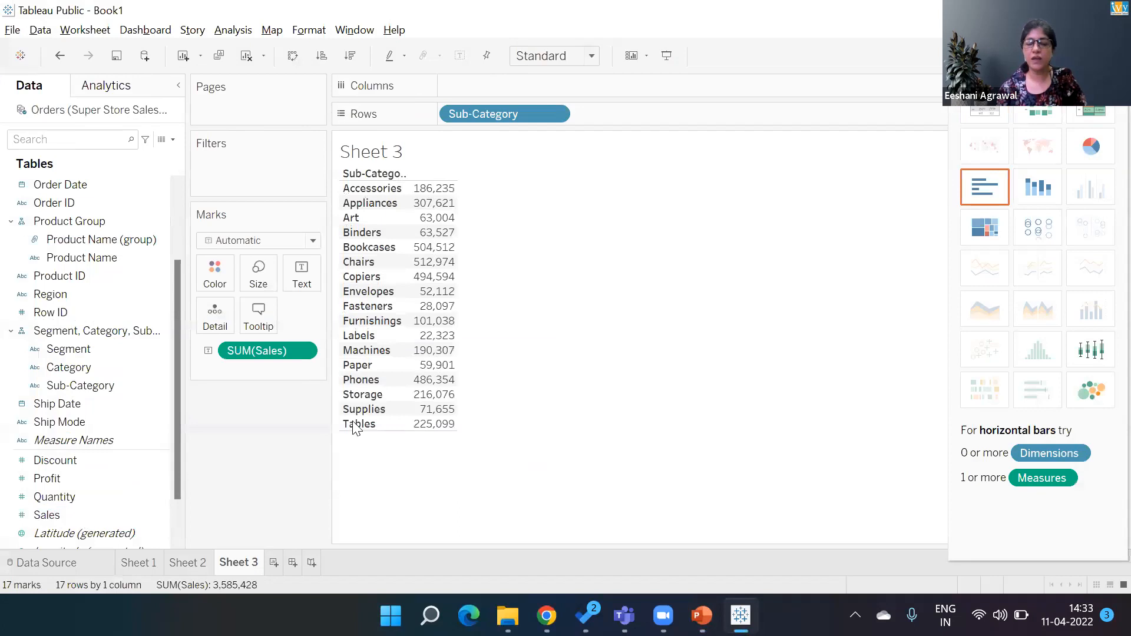
- Select Bookcases, Tables, Chairs and Furnishings in the view and group them together
click(378, 247)
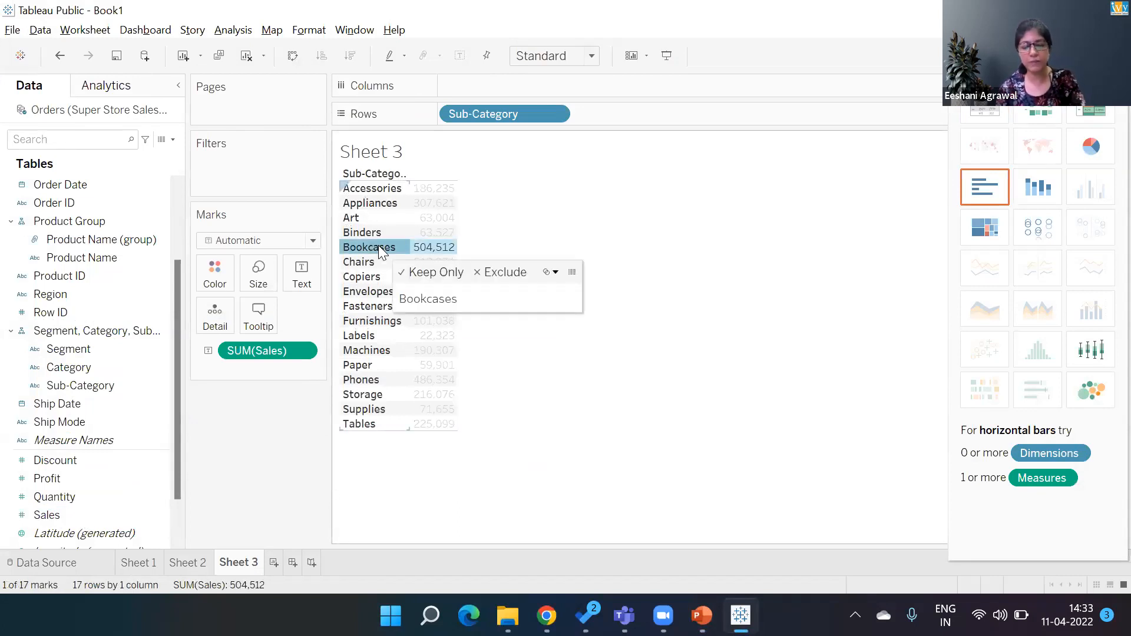
key(alt+Tab)
key(alt+Tab)
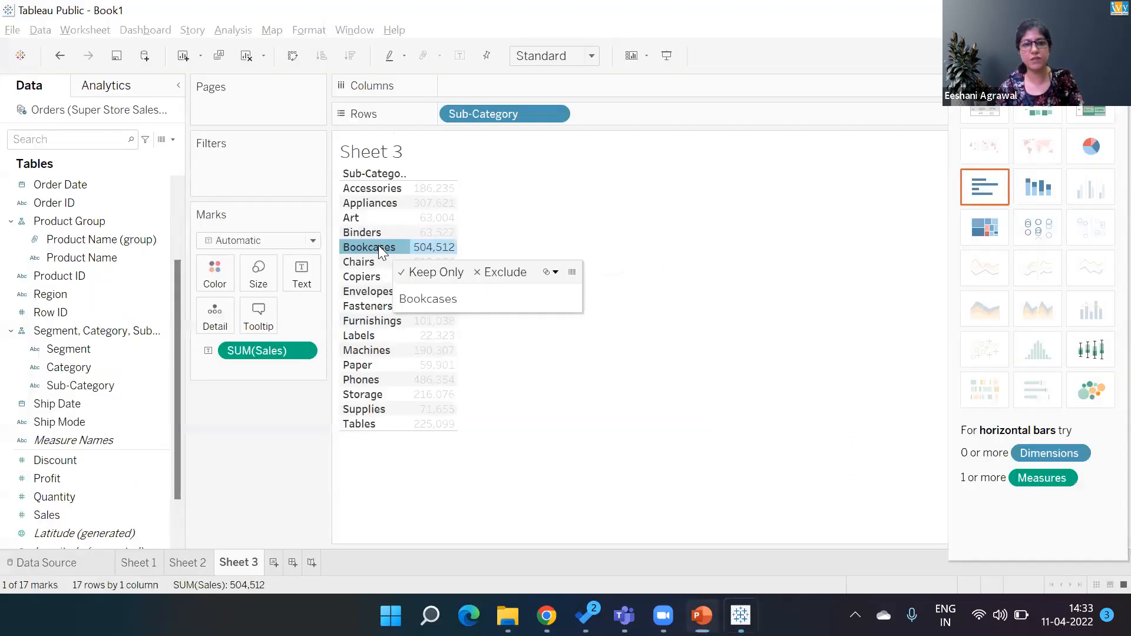
ctrl+click(365, 425)
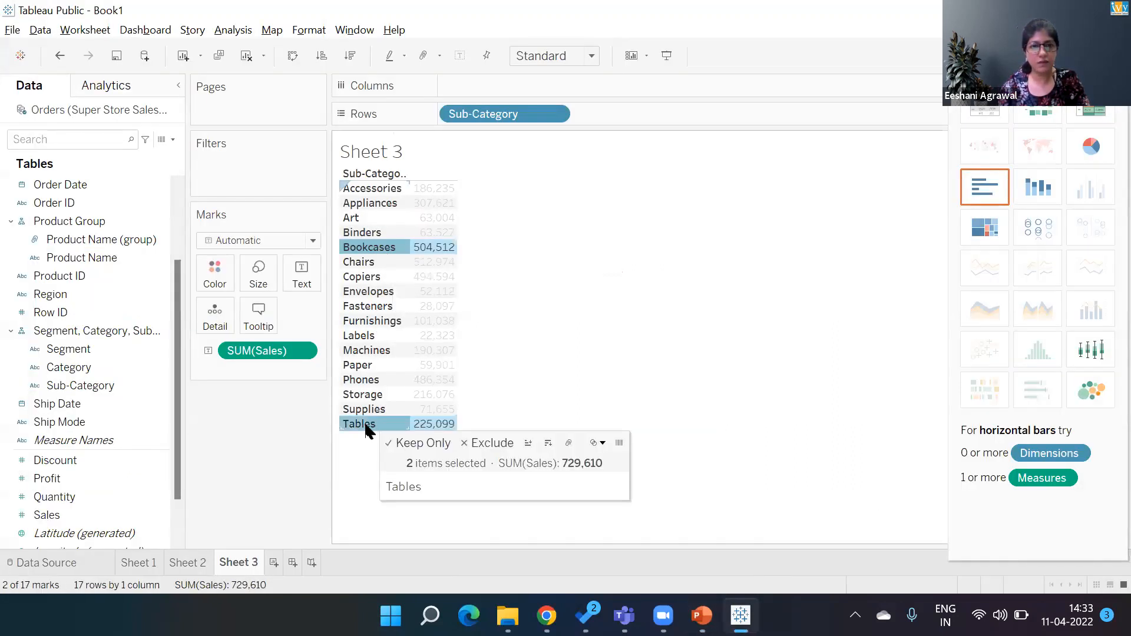
ctrl+click(365, 263)
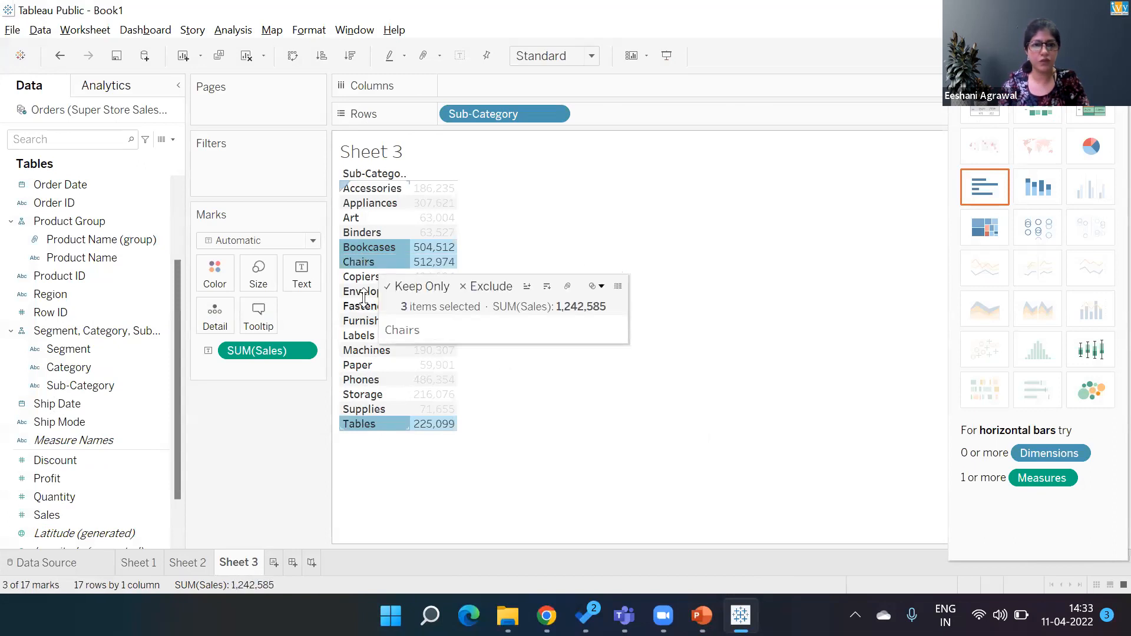
ctrl+click(365, 325)
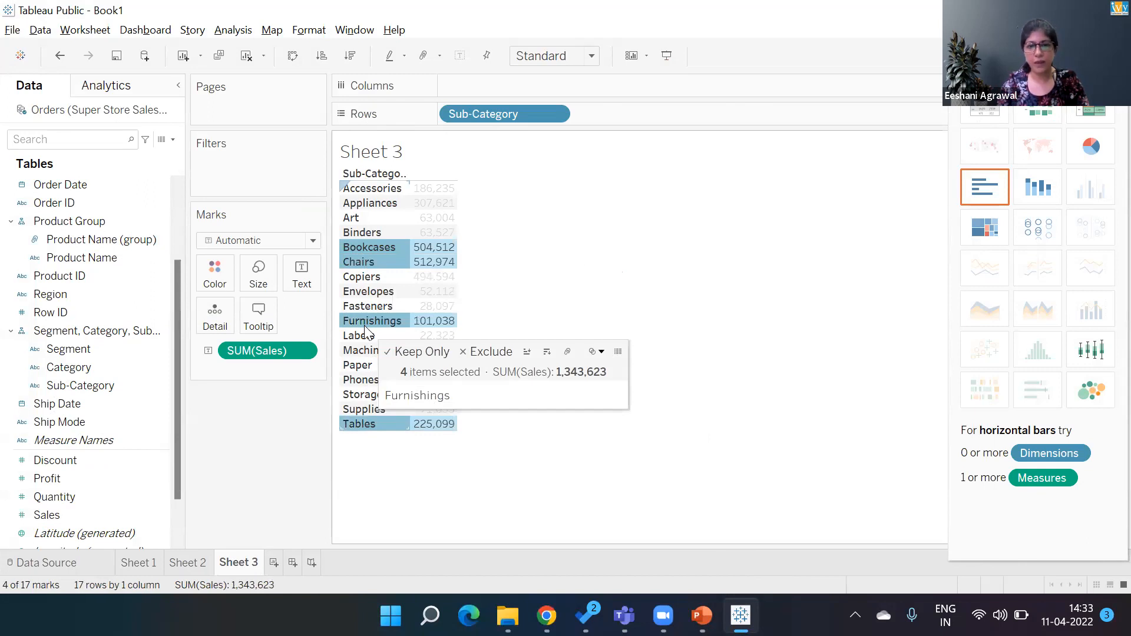
click(569, 354)
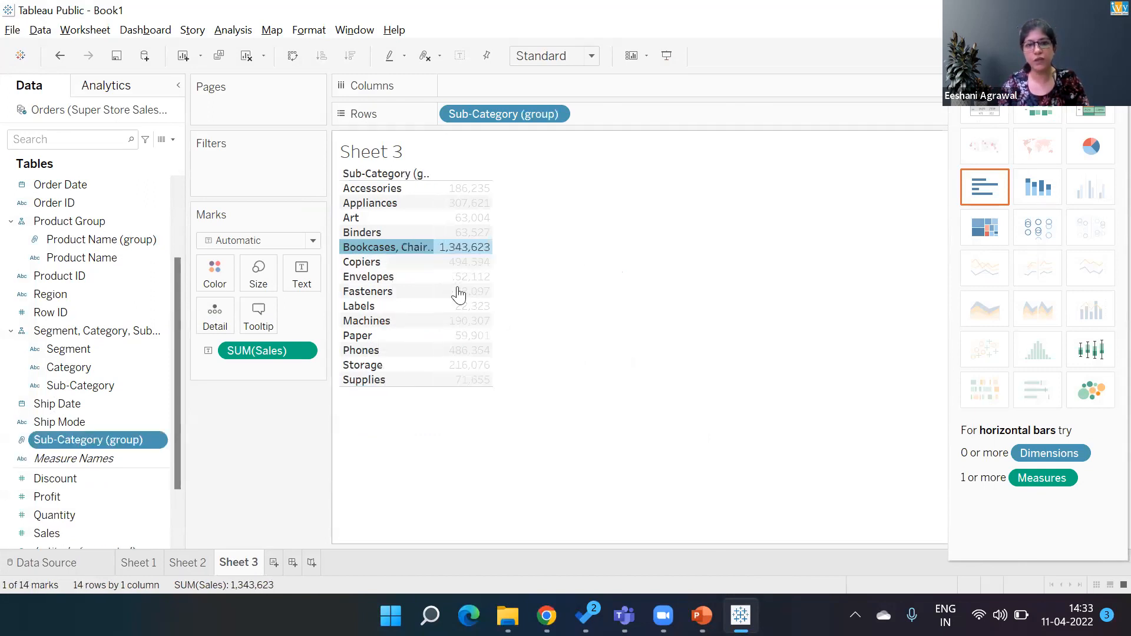
- Edit the new group's alias to Group 1
right_click(410, 246)
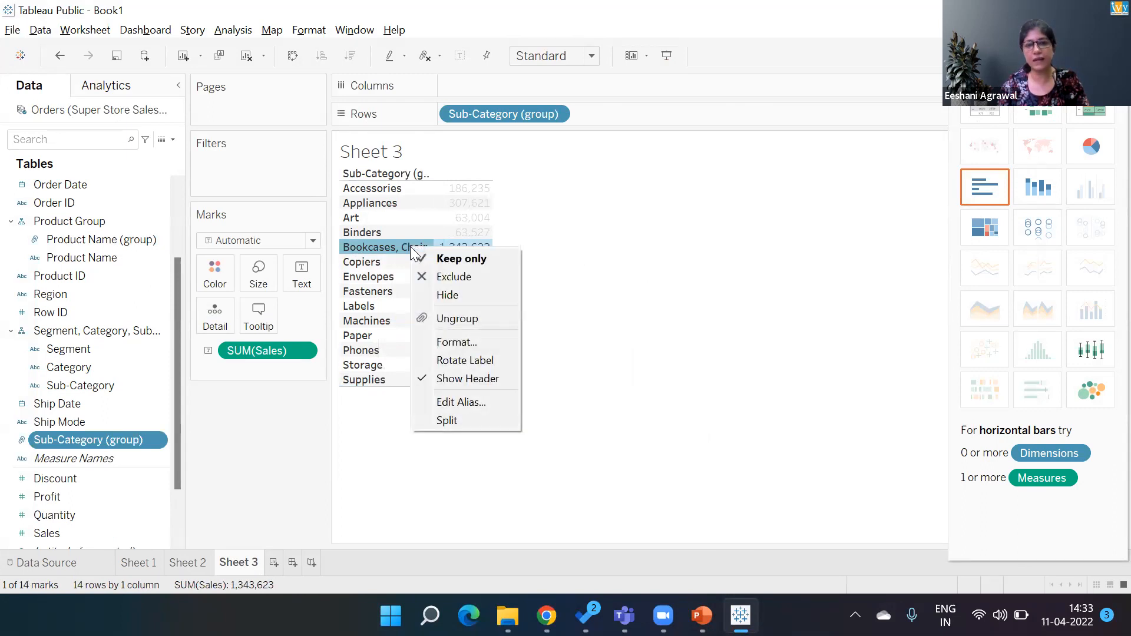
click(449, 403)
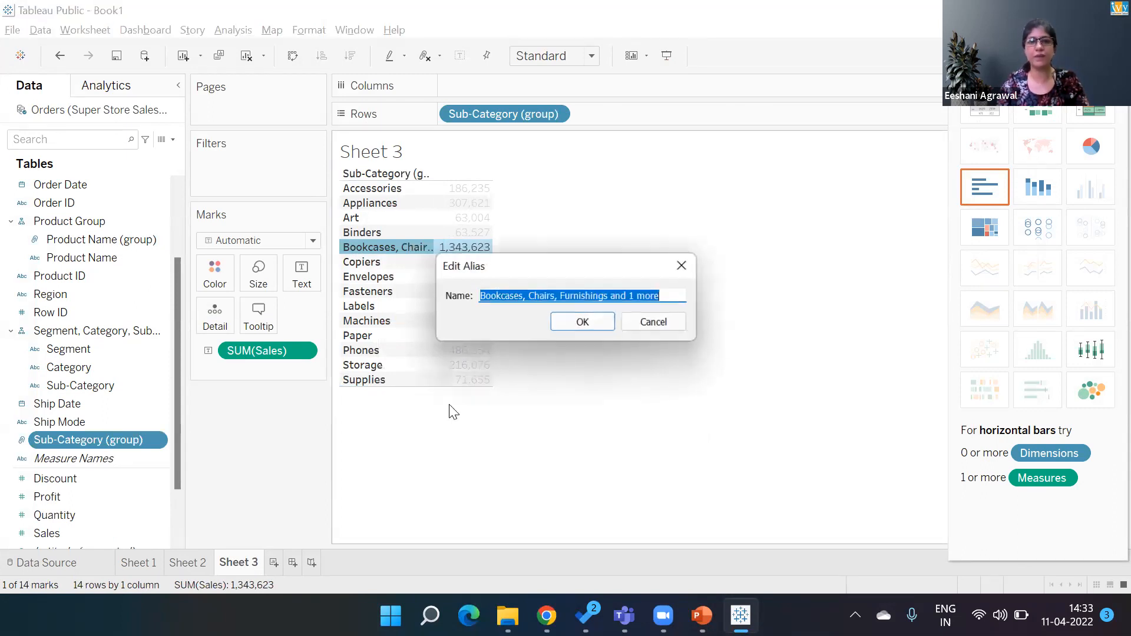
text(Group 1)
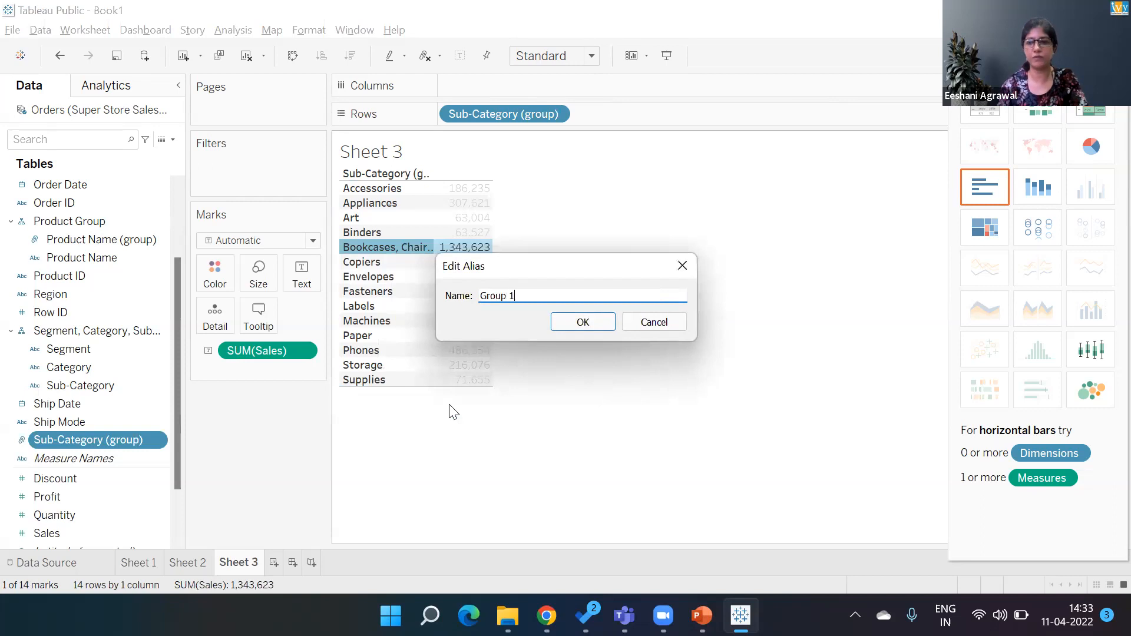
key(Return)
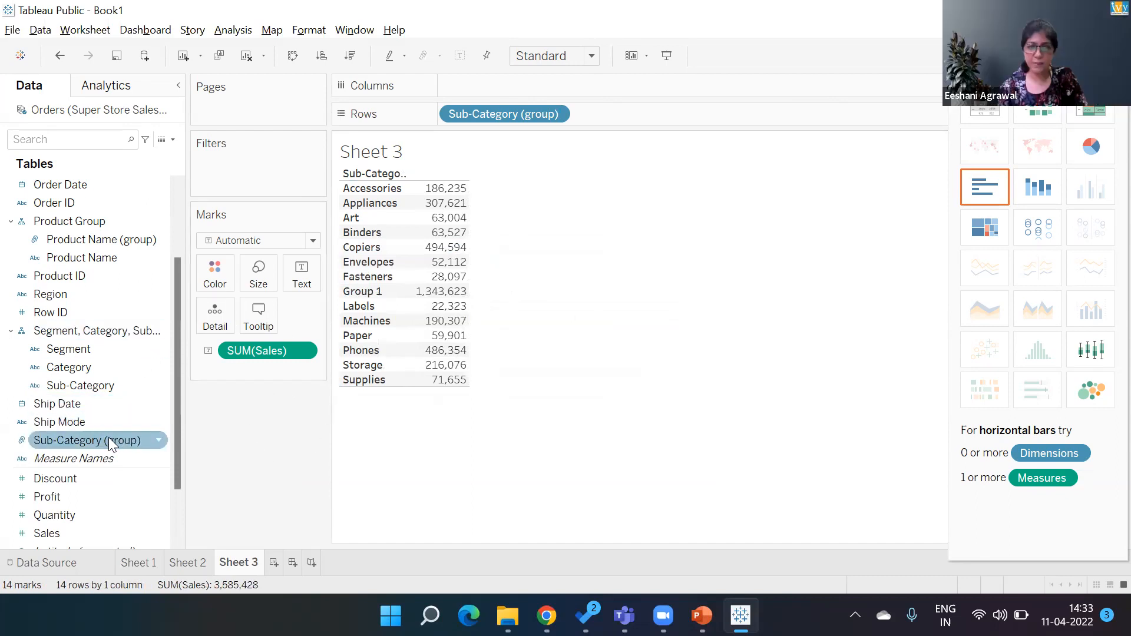
- Edit the Sub-Category group to include an Other group for all remaining sub-categories
click(156, 440)
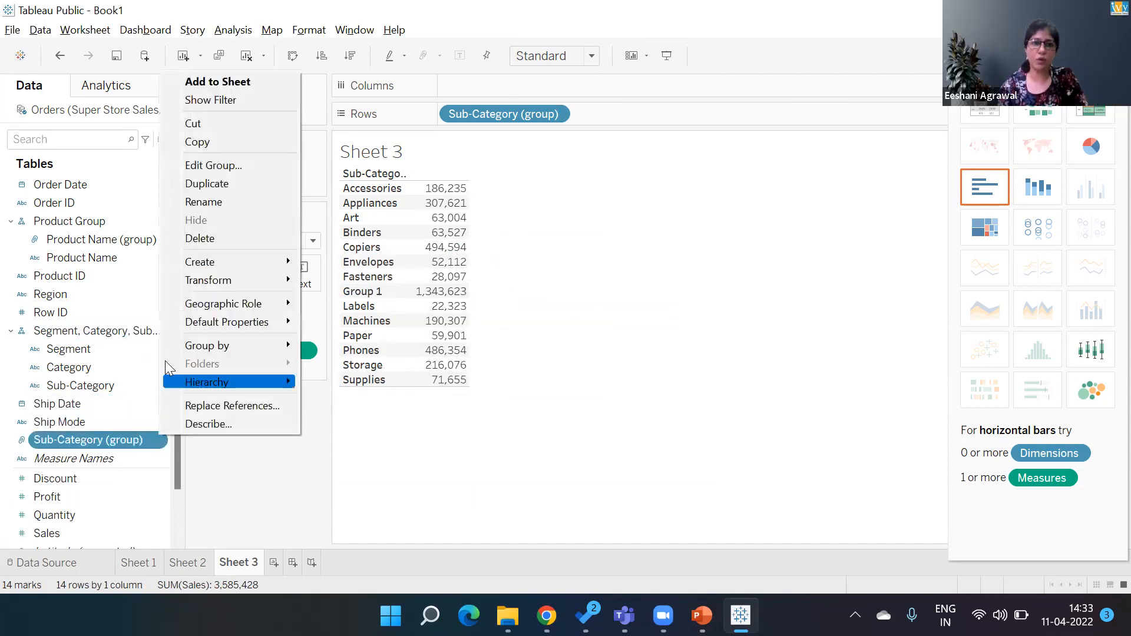
click(199, 167)
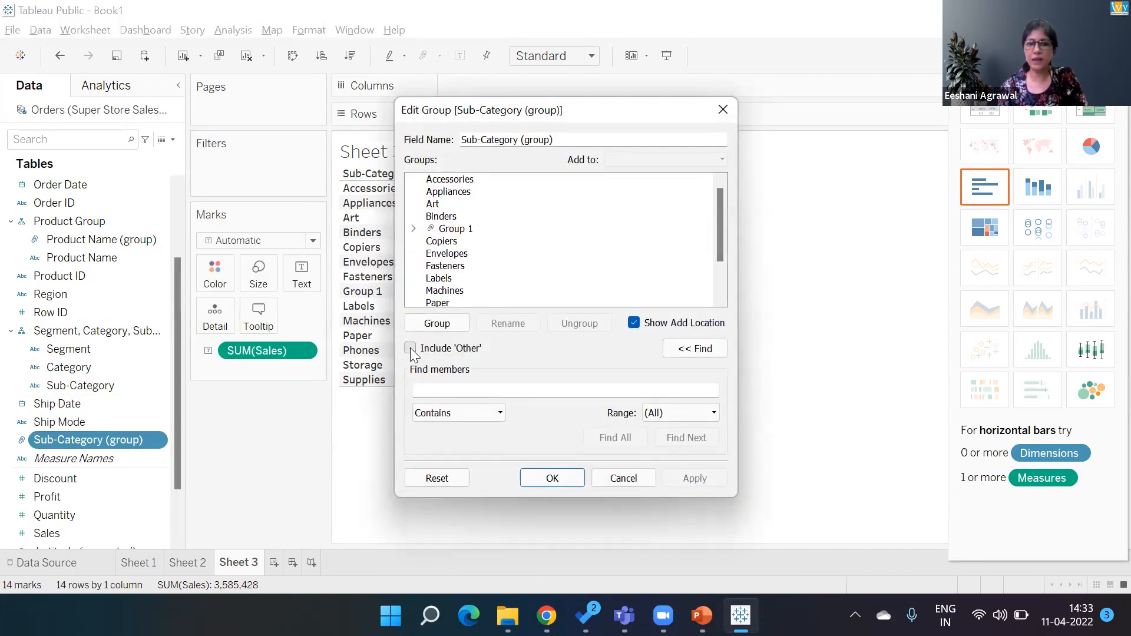
click(410, 347)
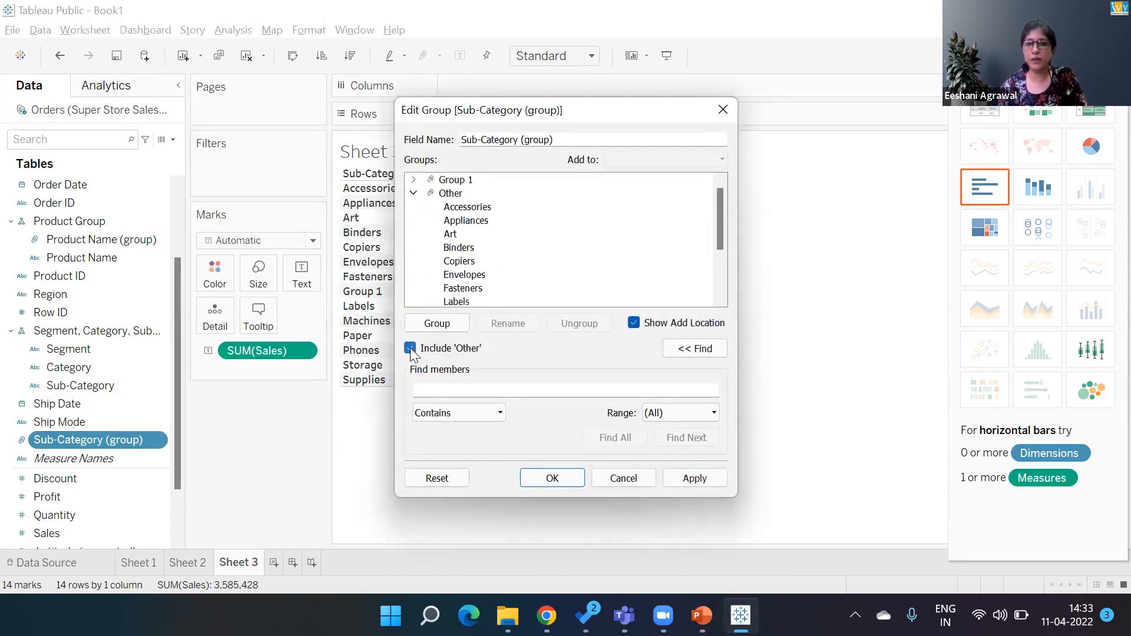
click(414, 192)
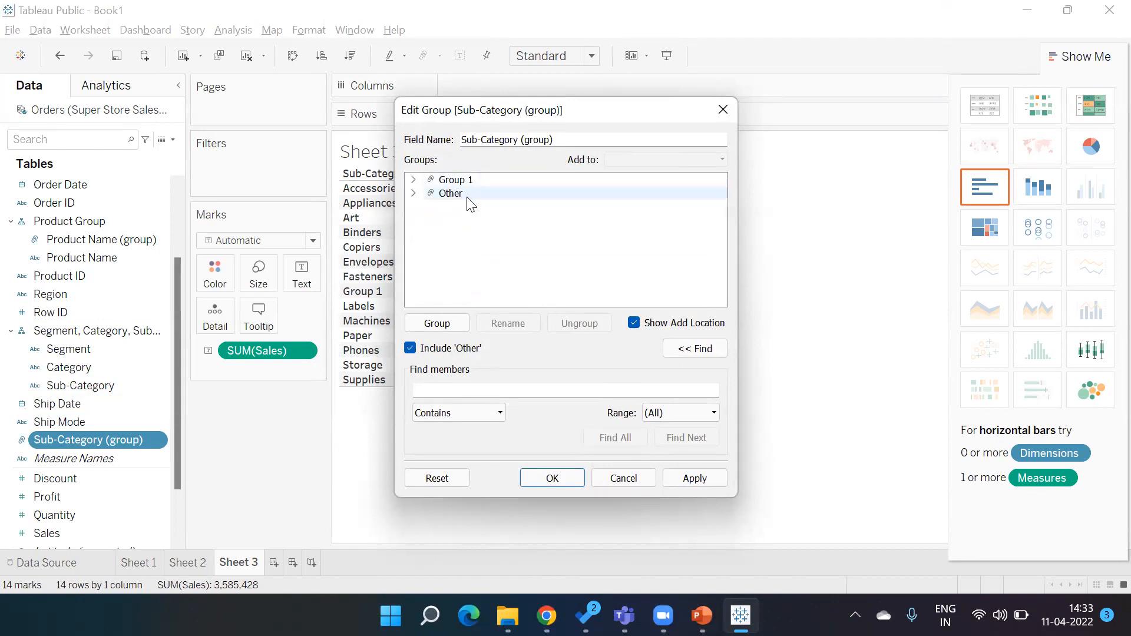
click(563, 477)
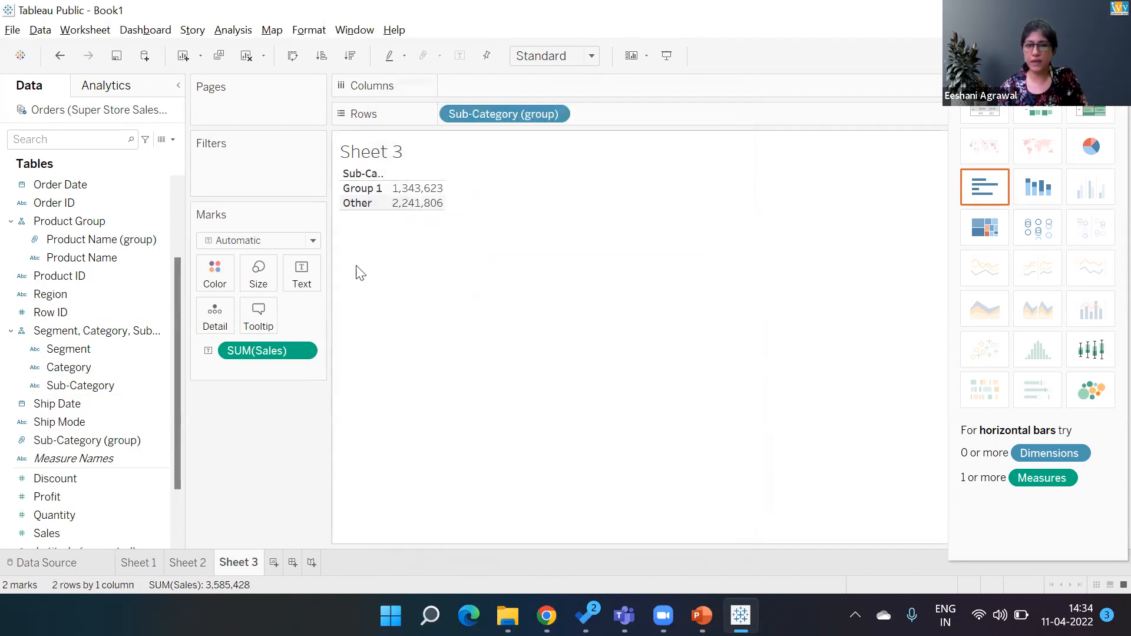
- Chart Sales by the sub-category group as labelled vertical bars and widen them
click(985, 189)
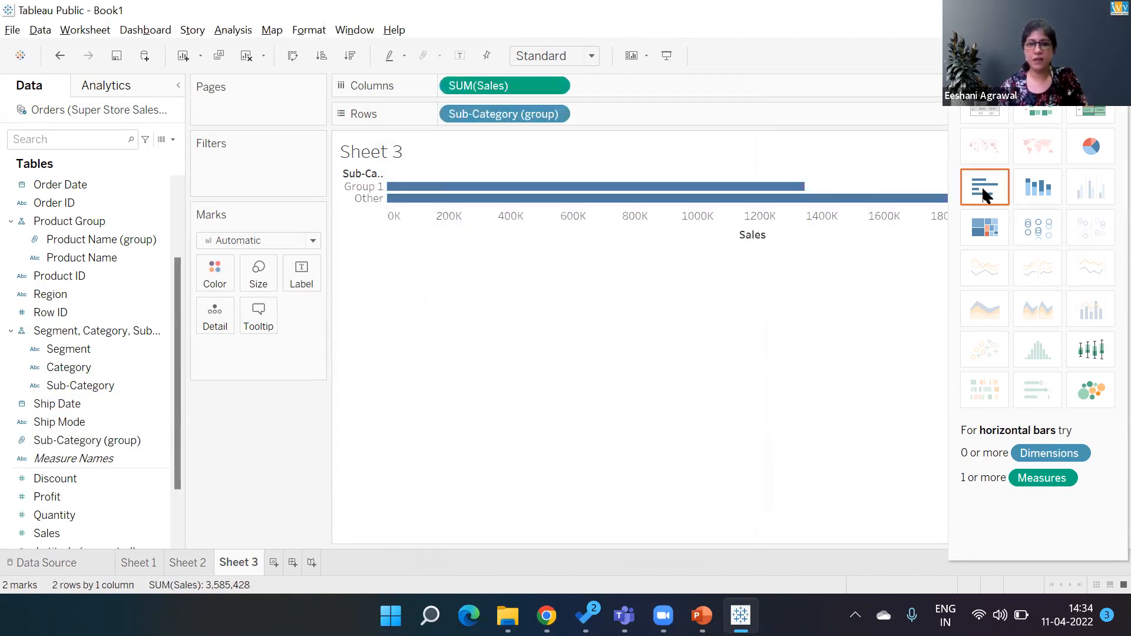
click(462, 55)
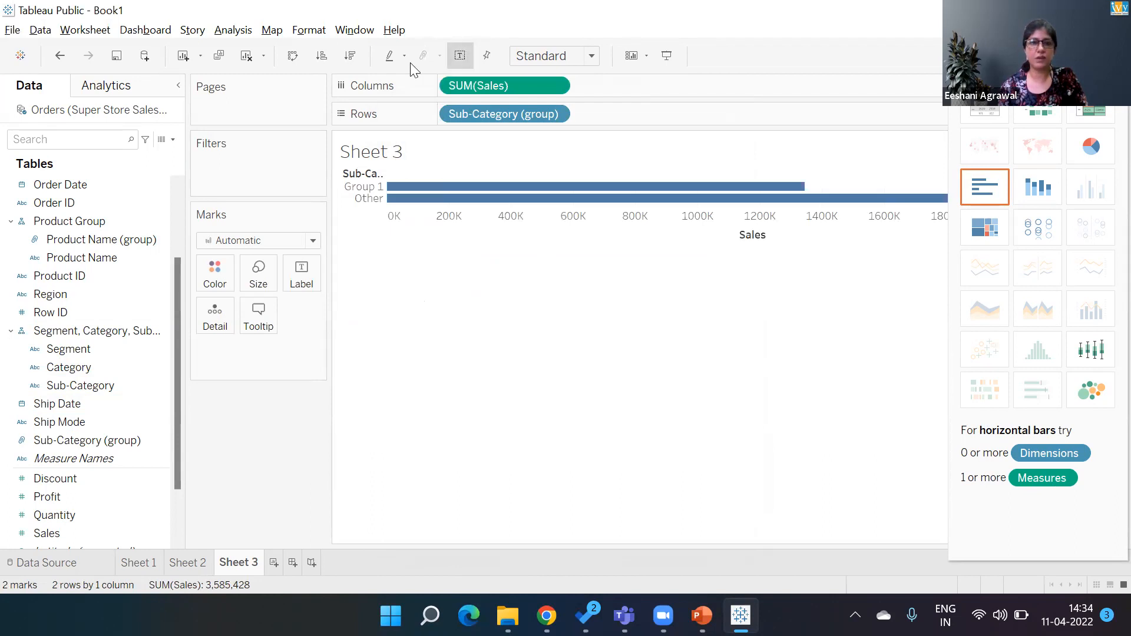
click(299, 56)
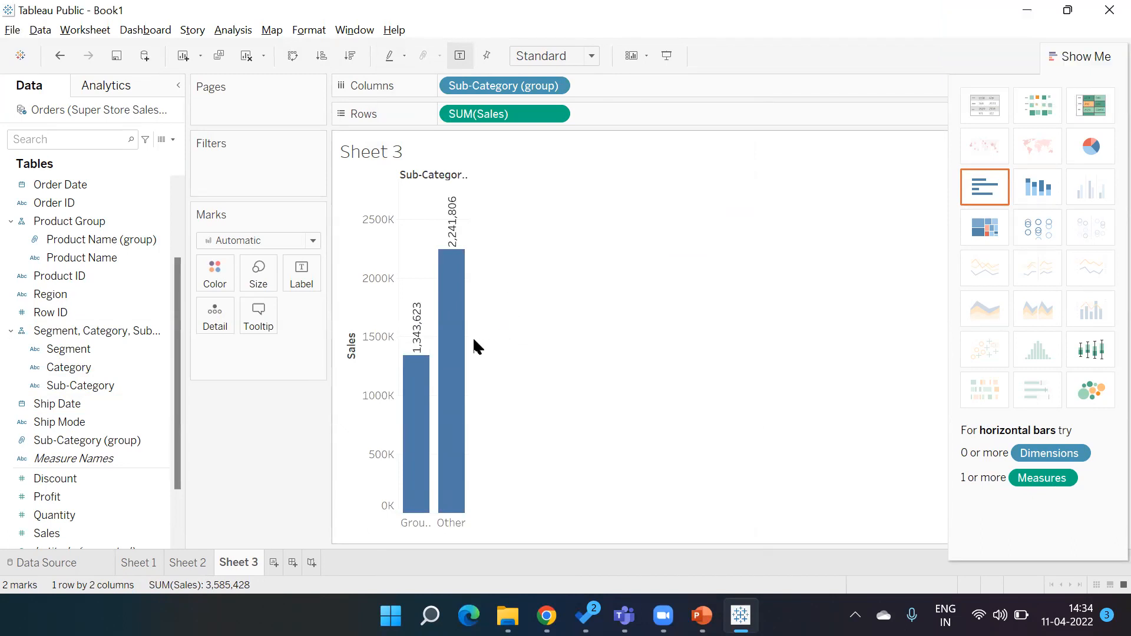
drag(469, 339, 583, 330)
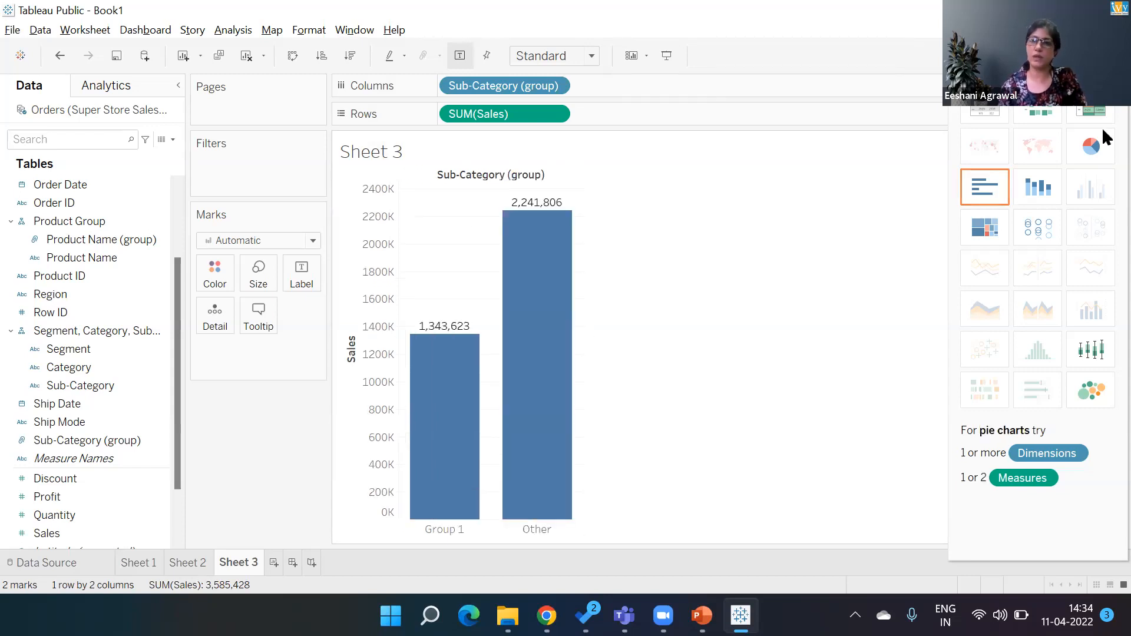
- Convert the chart to a pie and fit it to the entire view
click(1092, 144)
click(591, 57)
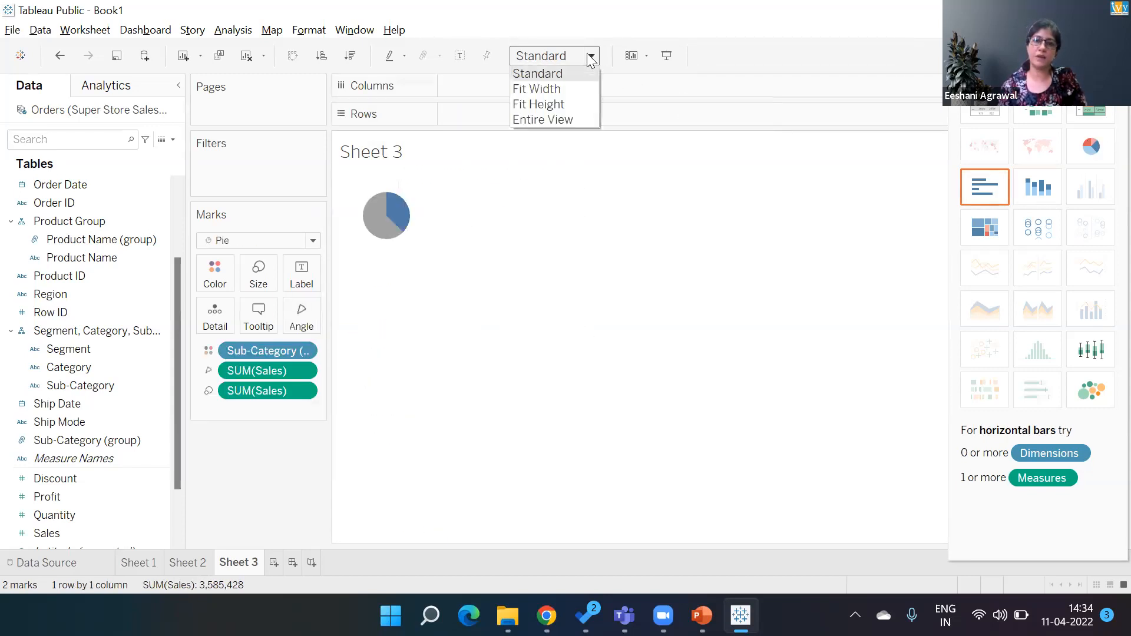
click(567, 120)
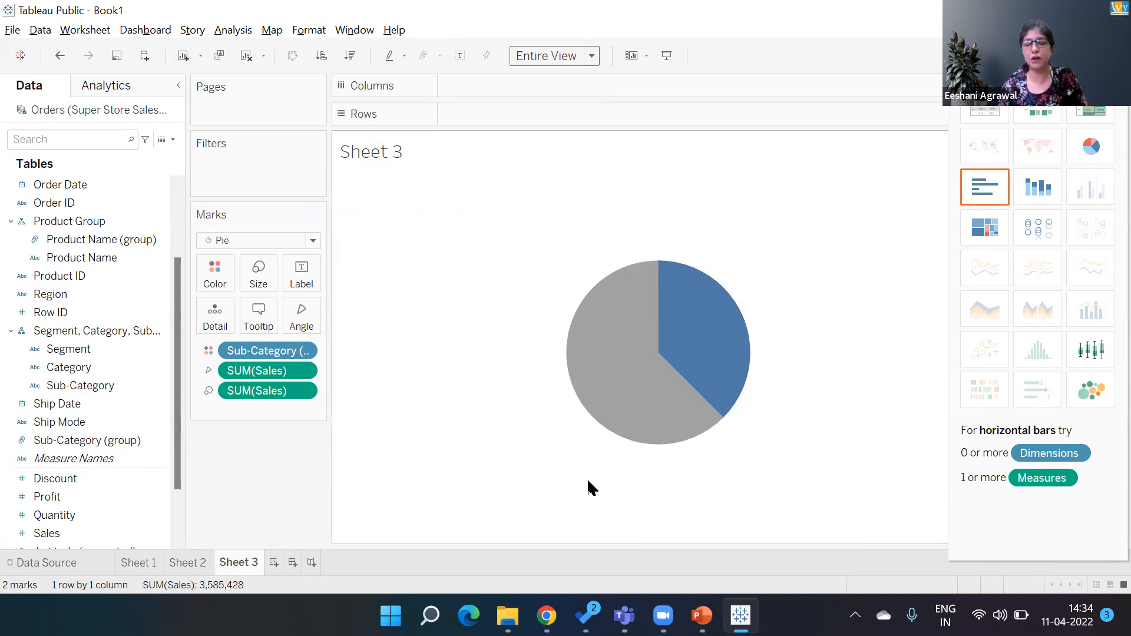
- Label the pie slices with Sales shown as a percent of total
drag(266, 370, 309, 274)
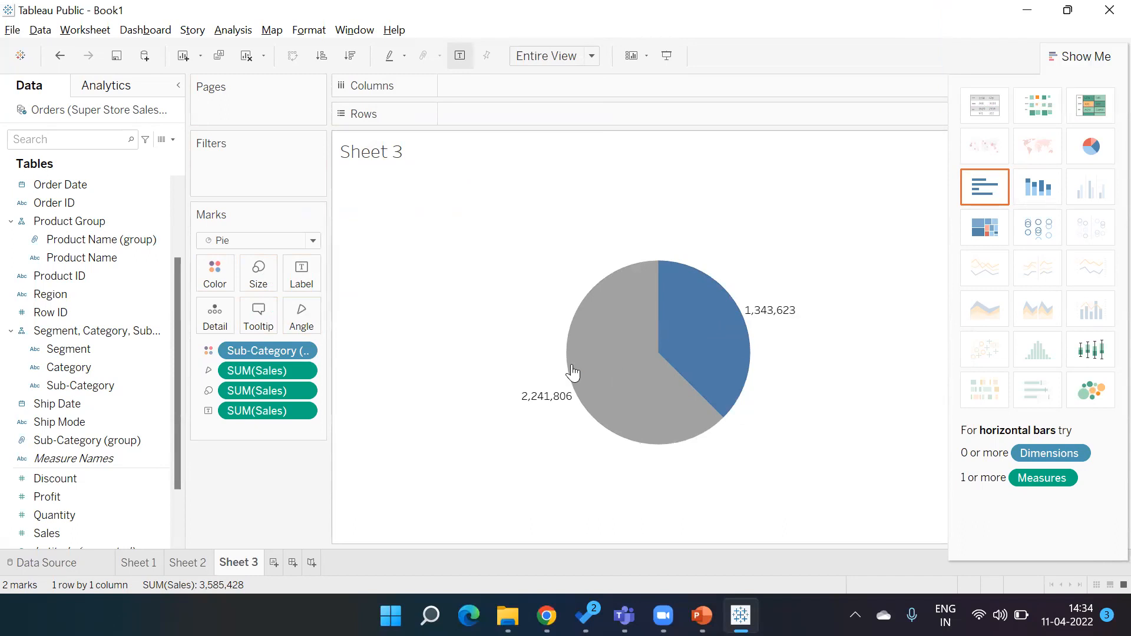
click(303, 371)
mouse_move(310, 607)
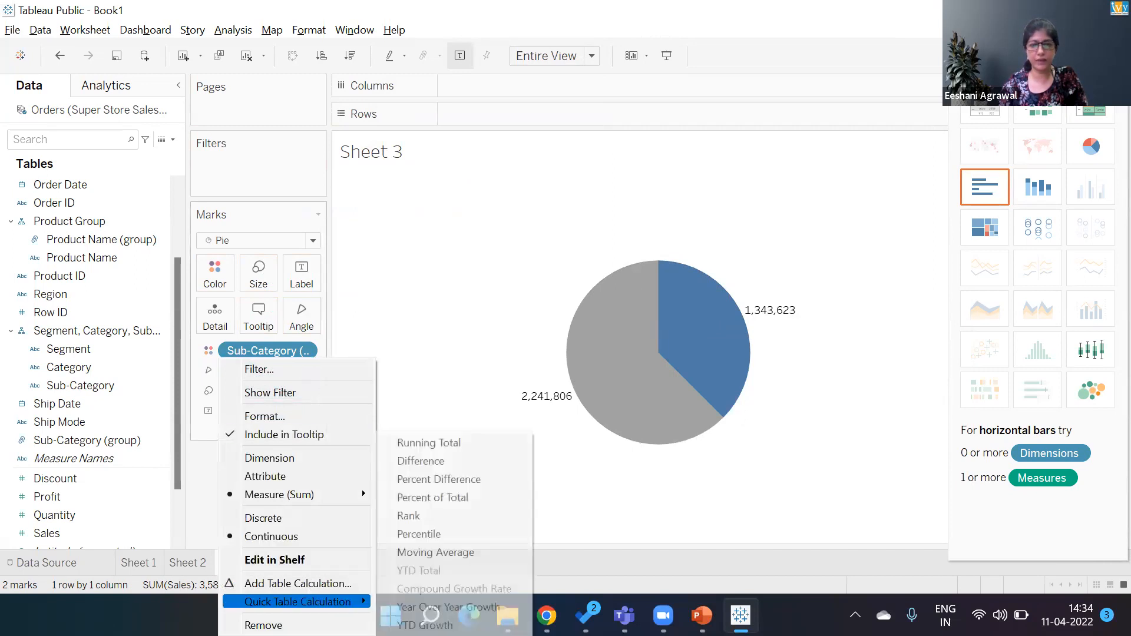
click(463, 498)
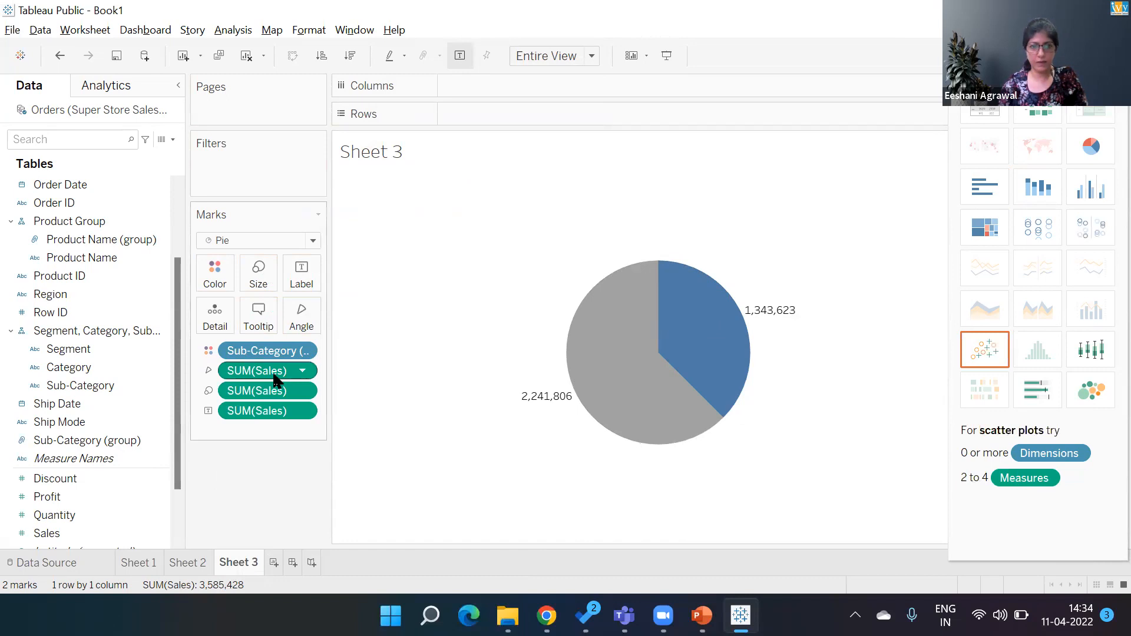
mouse_move(274, 377)
drag(274, 377, 301, 287)
drag(284, 412, 281, 517)
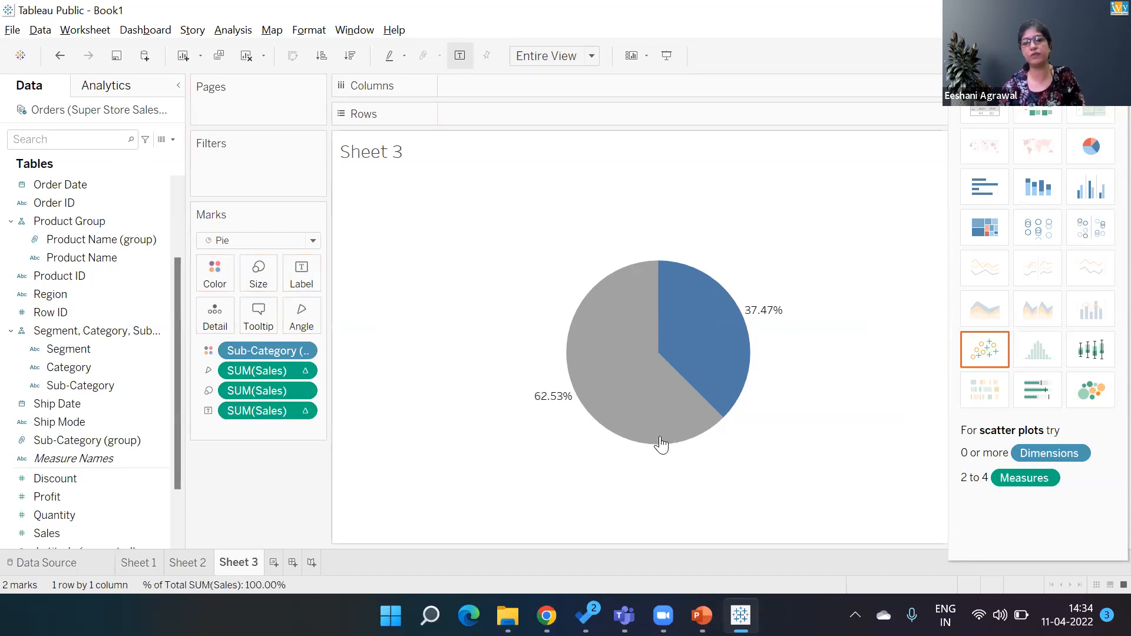
- Add the sub-category group names to the pie slice labels
click(284, 352)
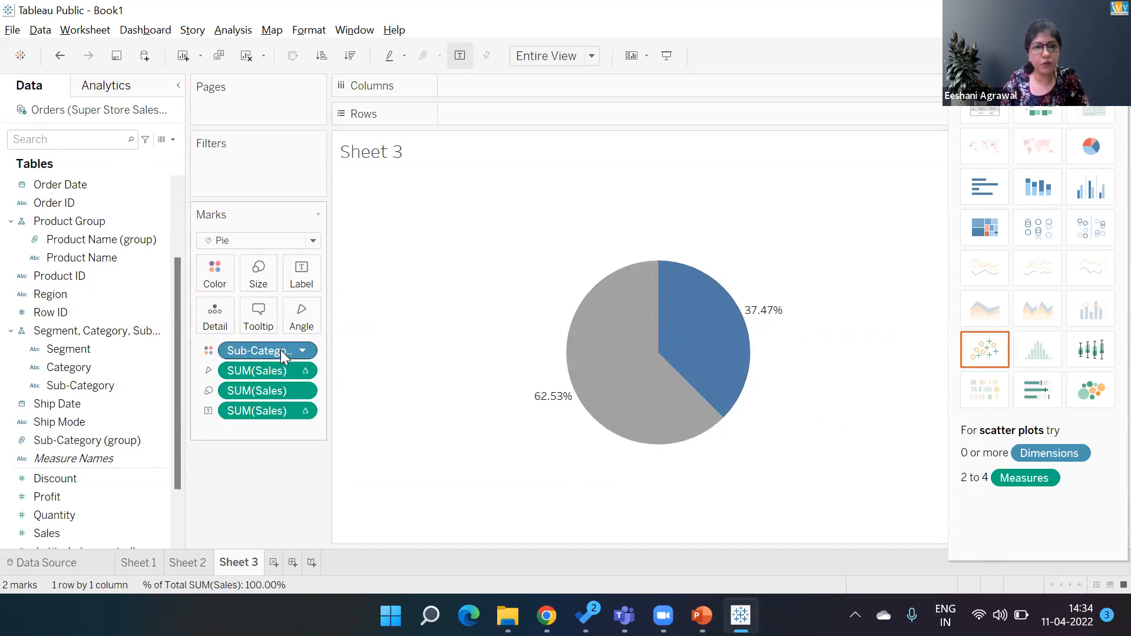
drag(281, 354, 303, 287)
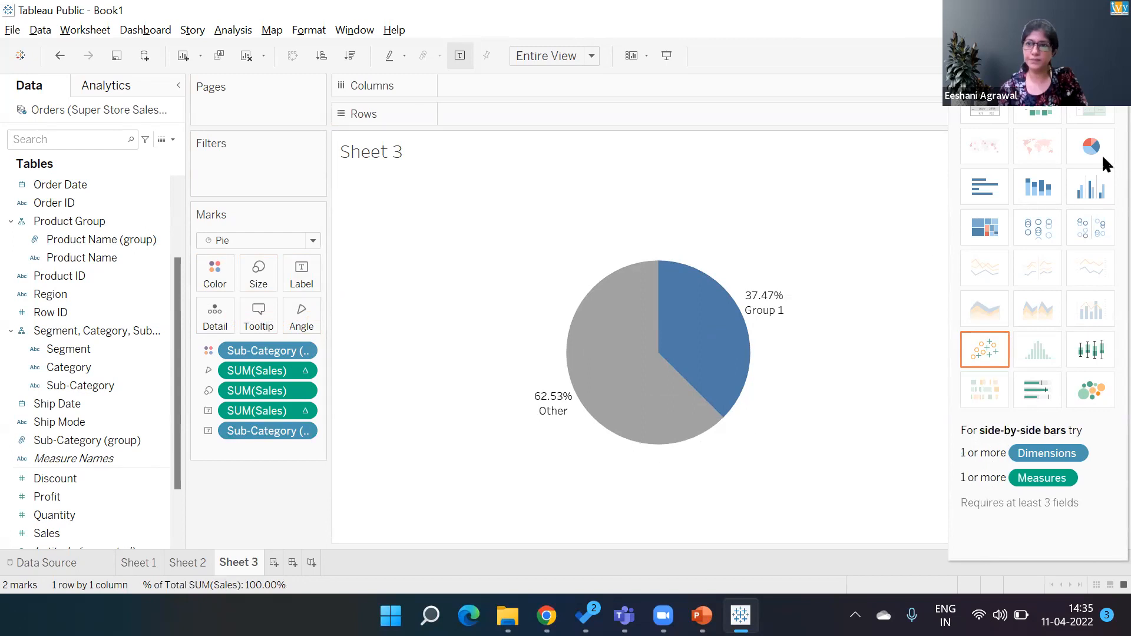
- Hide Show Me and open the Sub-Category group to review Group 1's members
click(1093, 56)
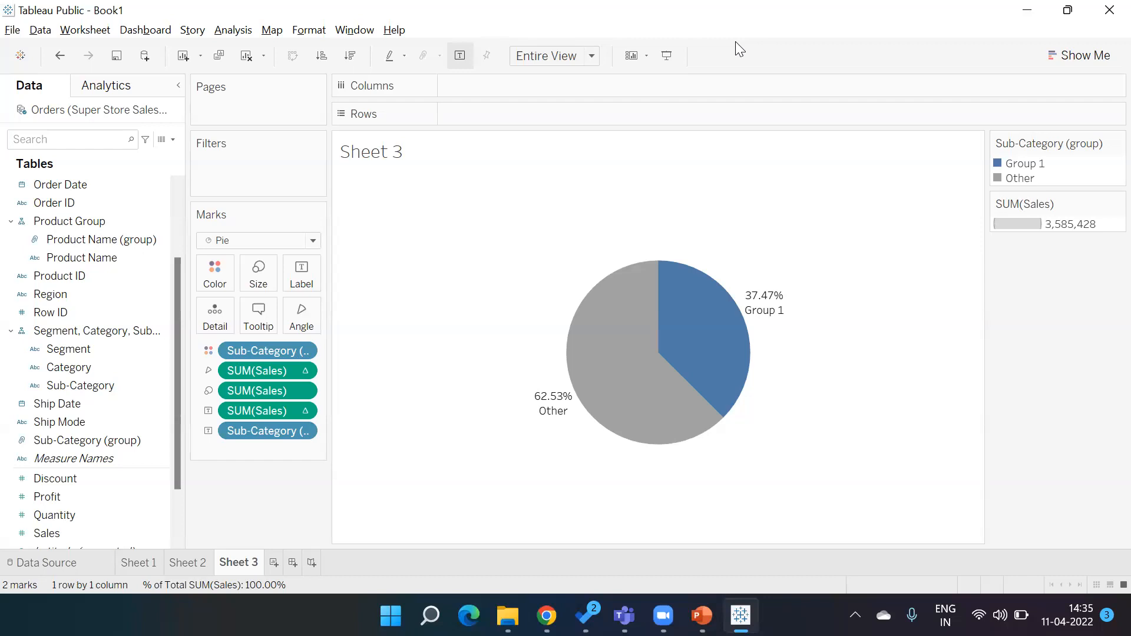
right_click(160, 440)
click(198, 168)
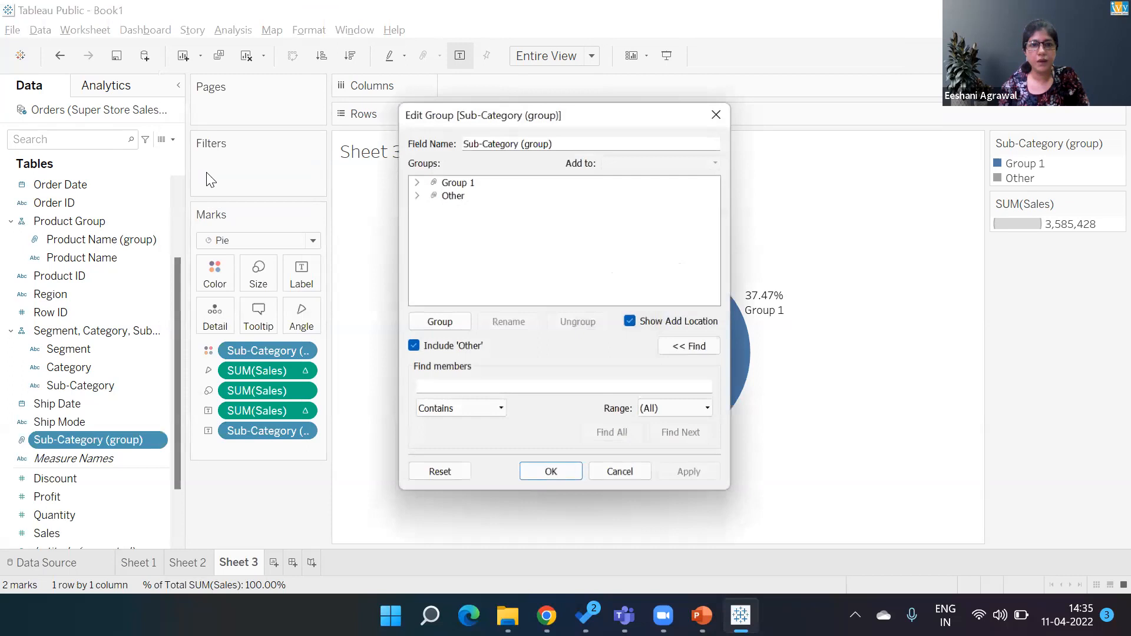
click(413, 180)
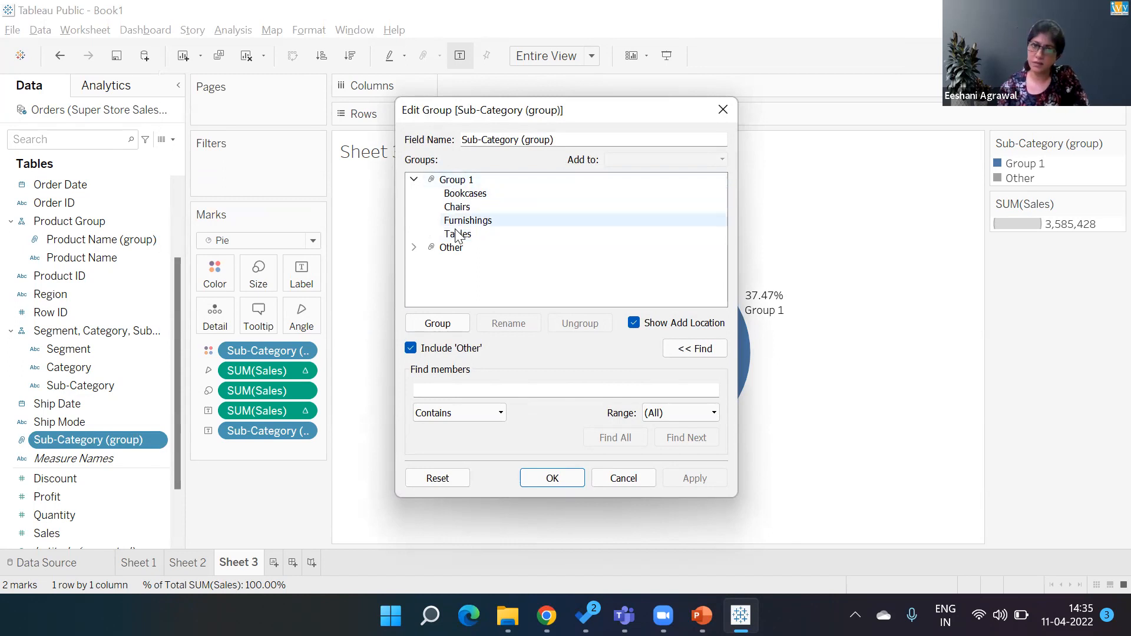
click(537, 479)
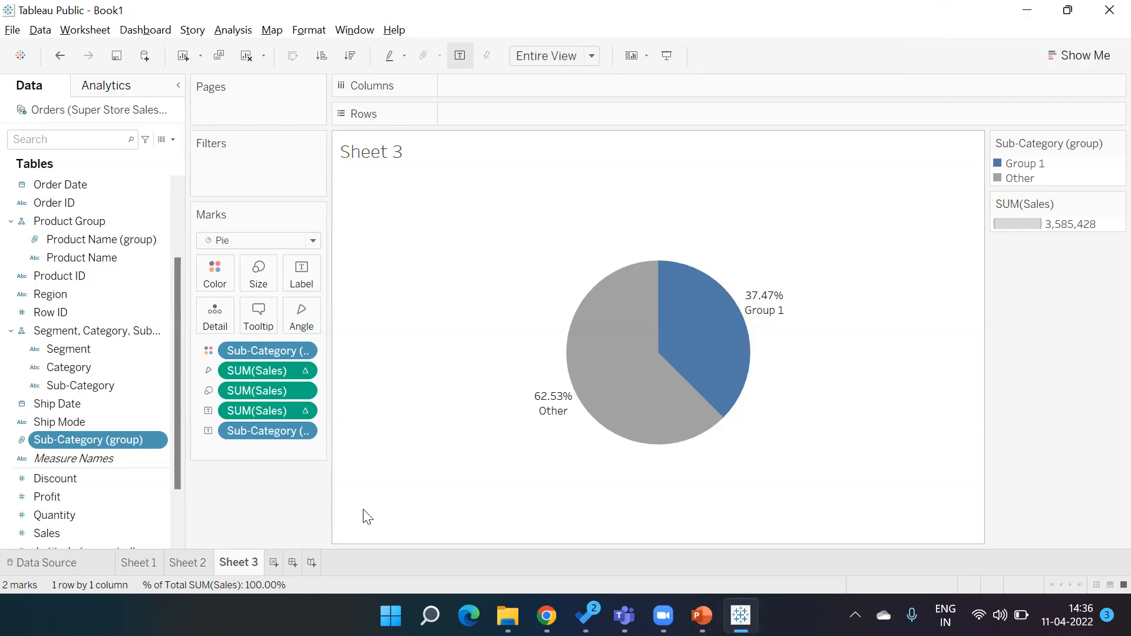
- Create a new worksheet and add Sub-Category to Rows
click(274, 563)
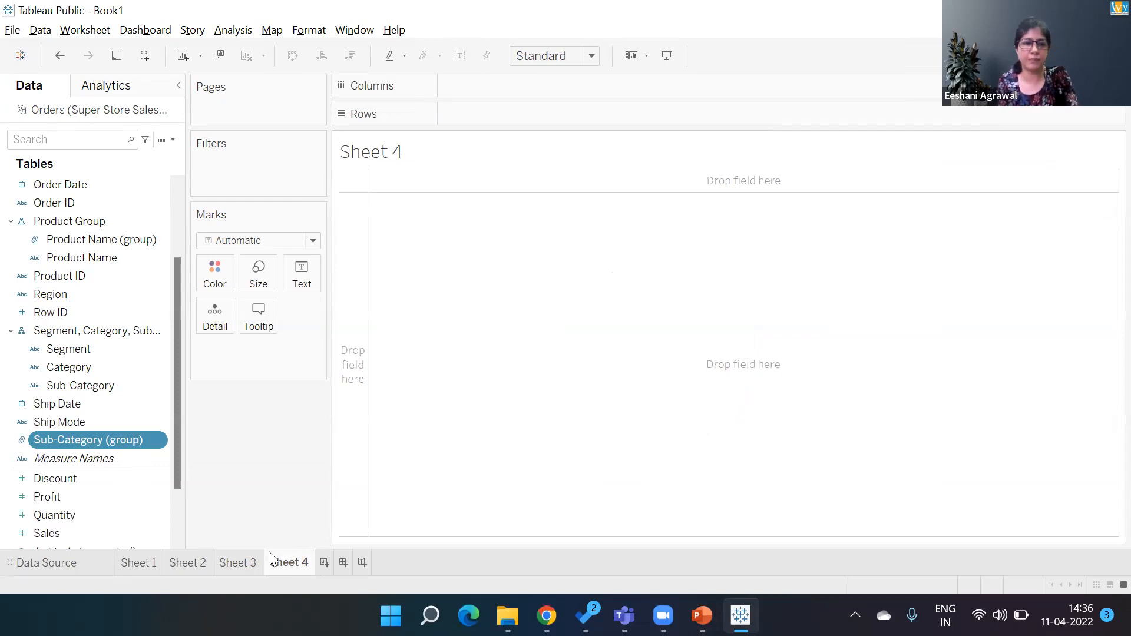
click(130, 388)
double_click(131, 391)
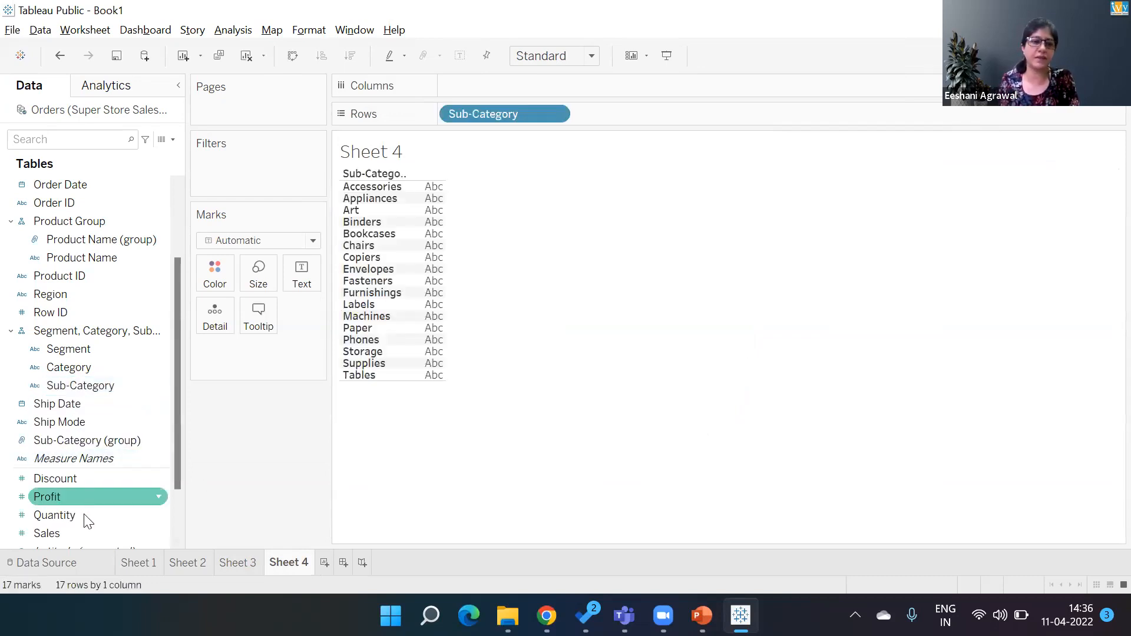
- Chart Sales by sub-category as horizontal bars sorted in descending order of Sales
double_click(83, 529)
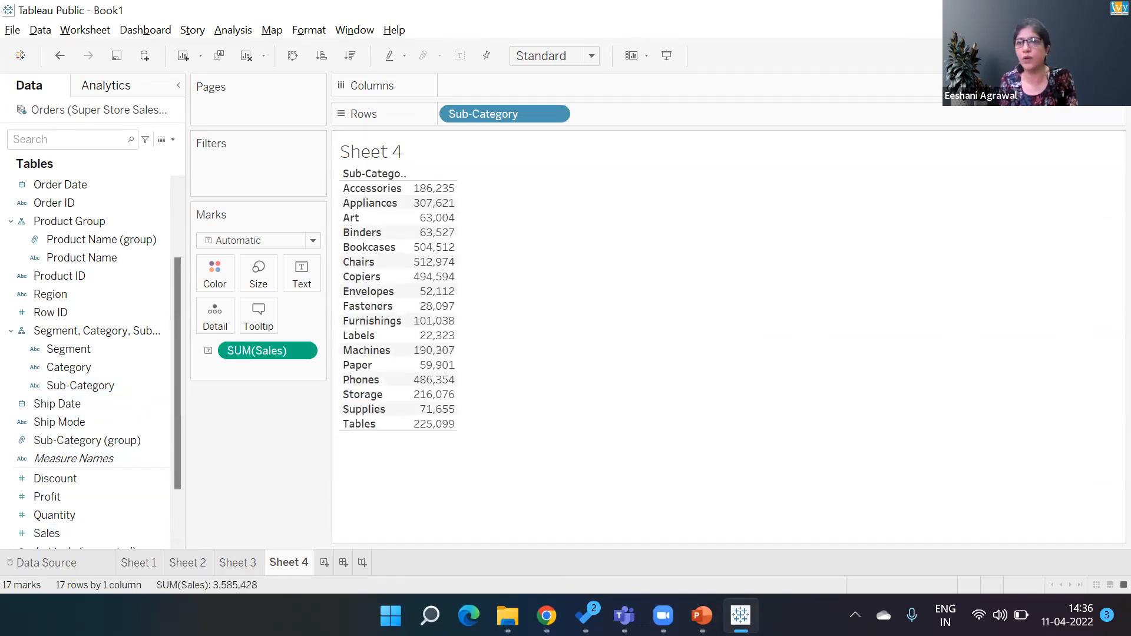
click(1093, 55)
click(979, 170)
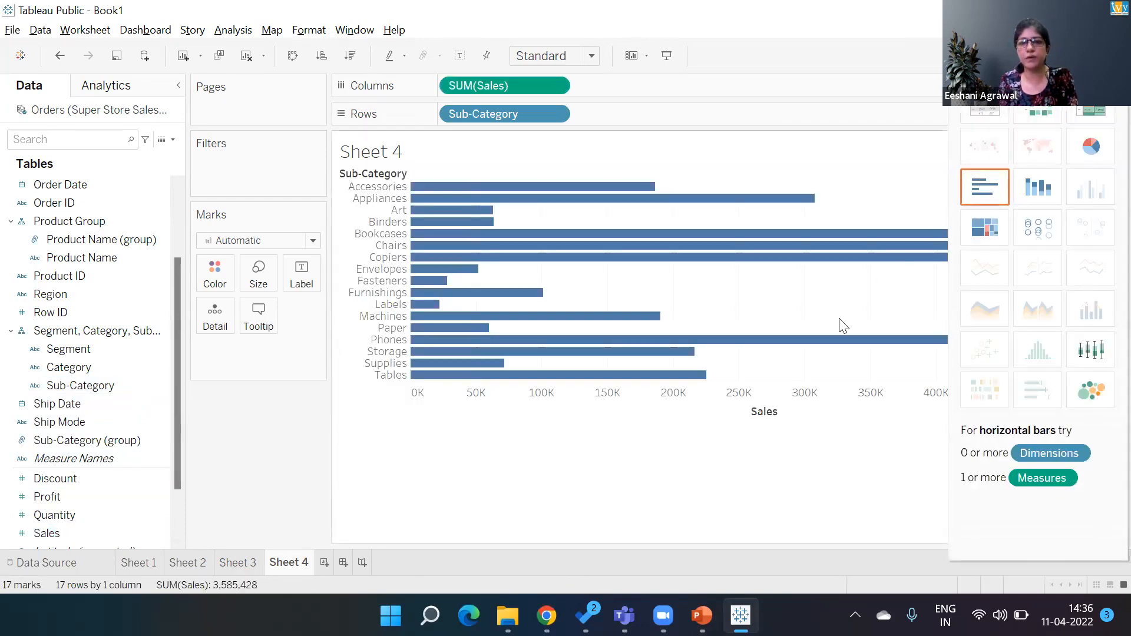
click(785, 412)
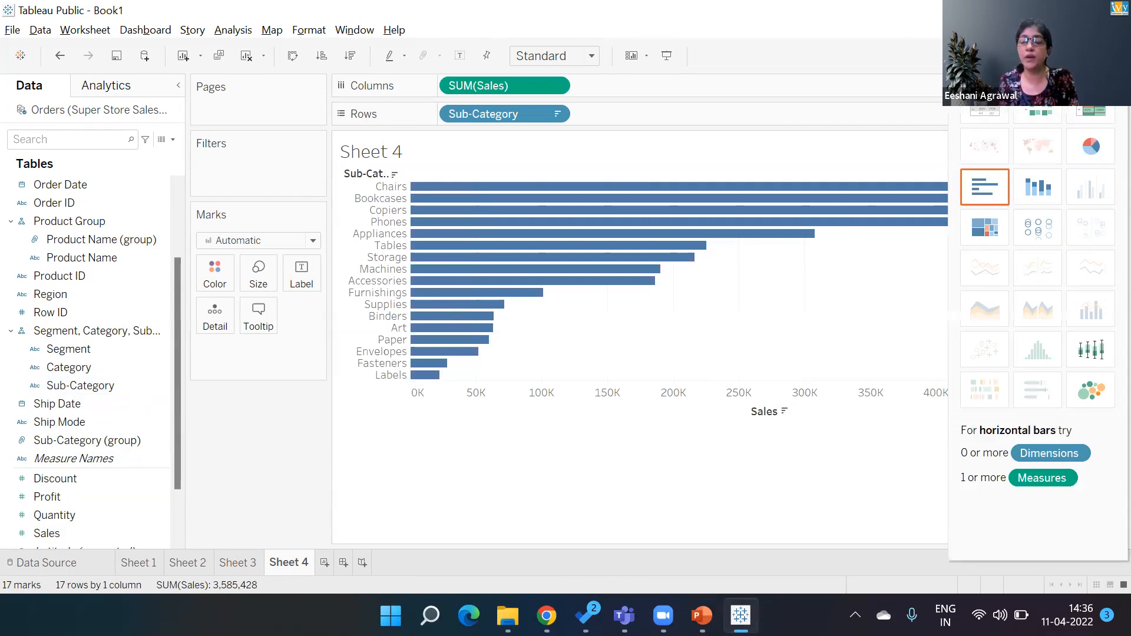
click(1093, 56)
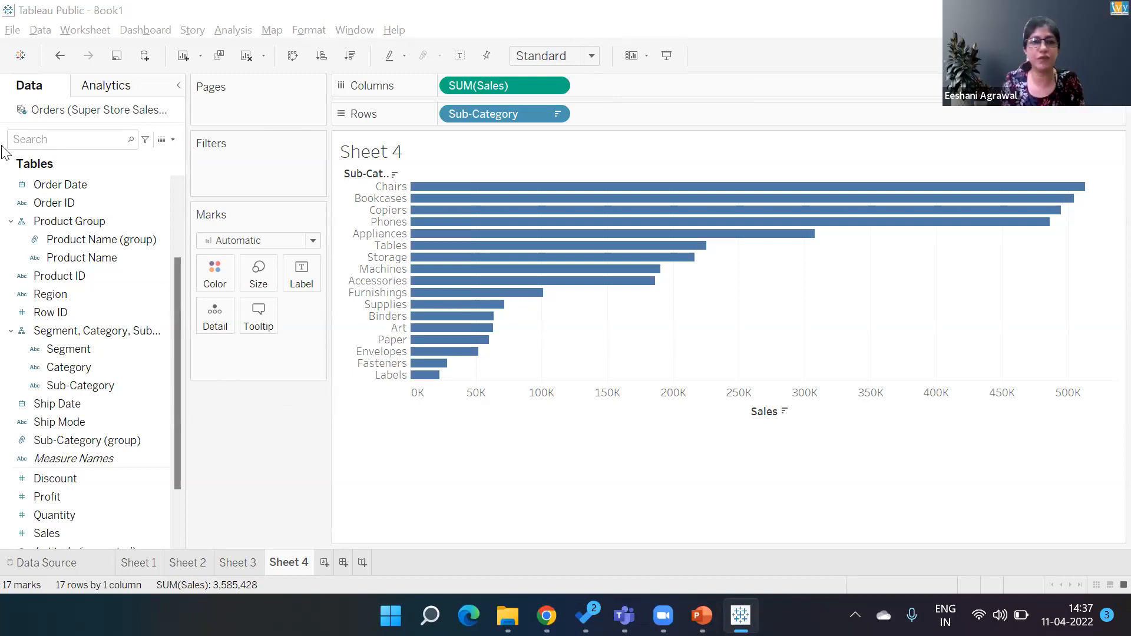
- Create a new calculated field and name it Target
click(173, 140)
click(142, 156)
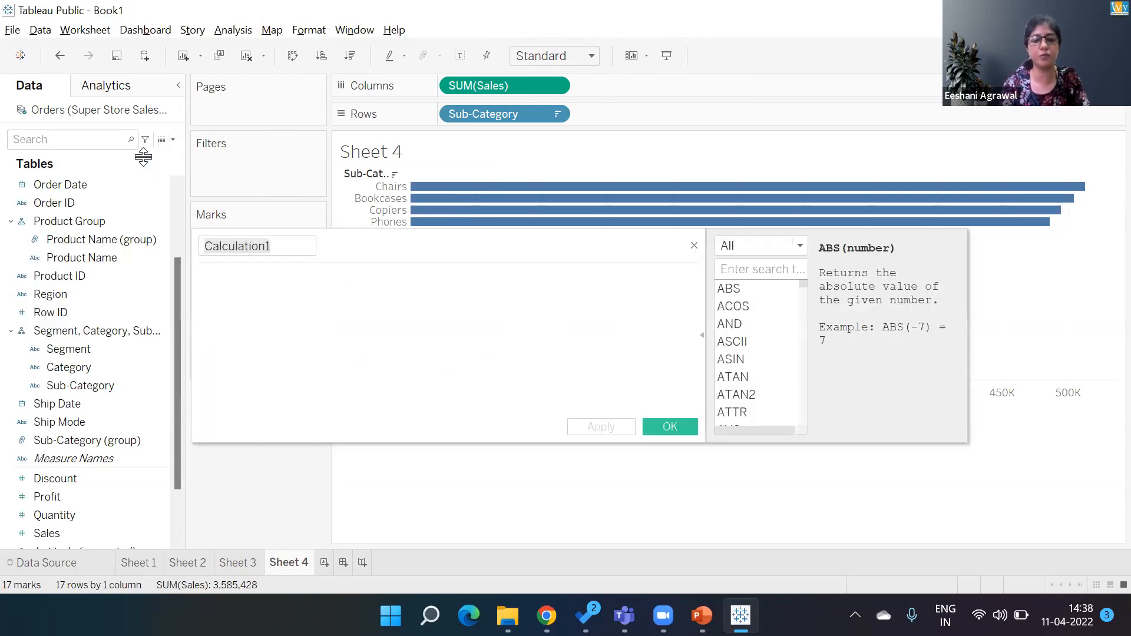
click(285, 245)
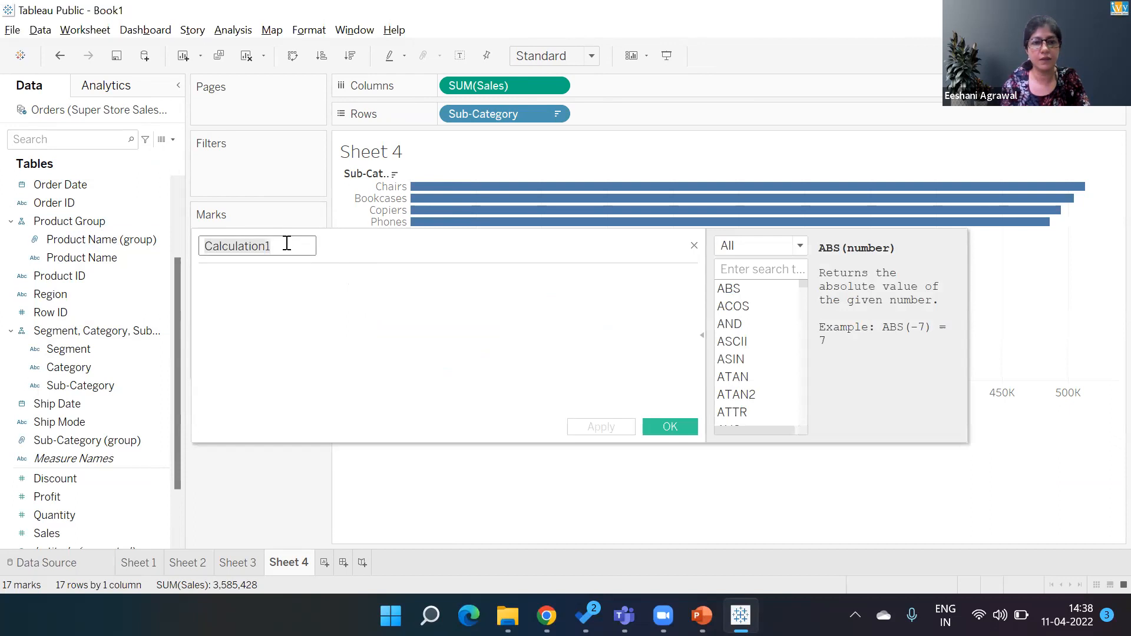
key(BackSpace)
key(BackSpace)
key(BackSpace)
key(BackSpace)
key(BackSpace)
key(BackSpace)
key(BackSpace)
key(BackSpace)
key(BackSpace)
key(BackSpace)
key(BackSpace)
key(BackSpace)
text(T)
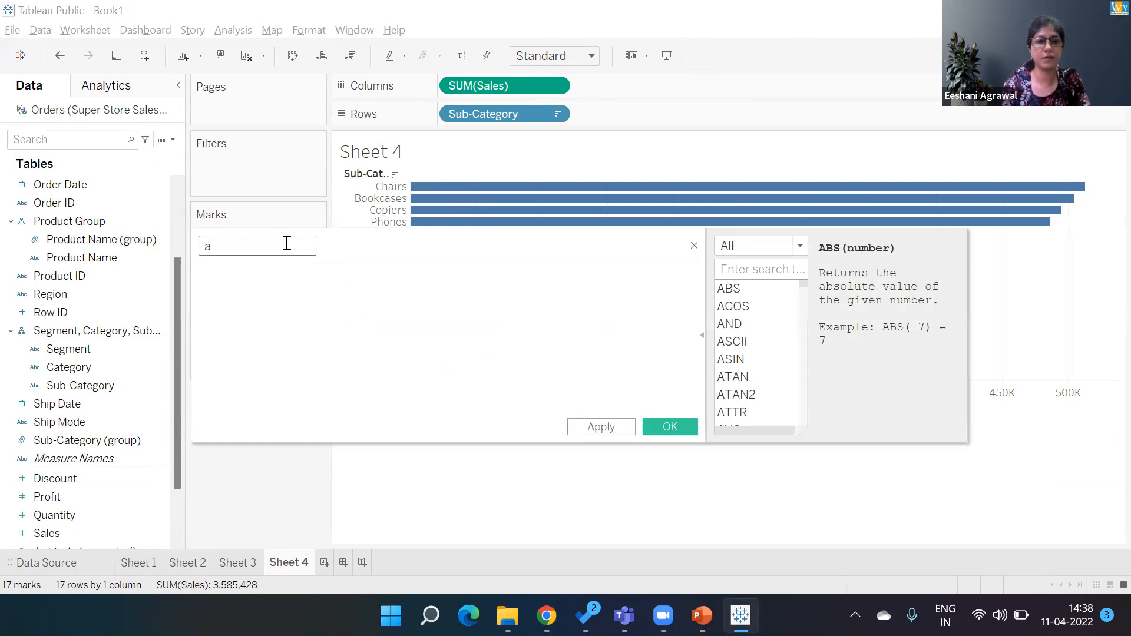
text(arget)
key(Tab)
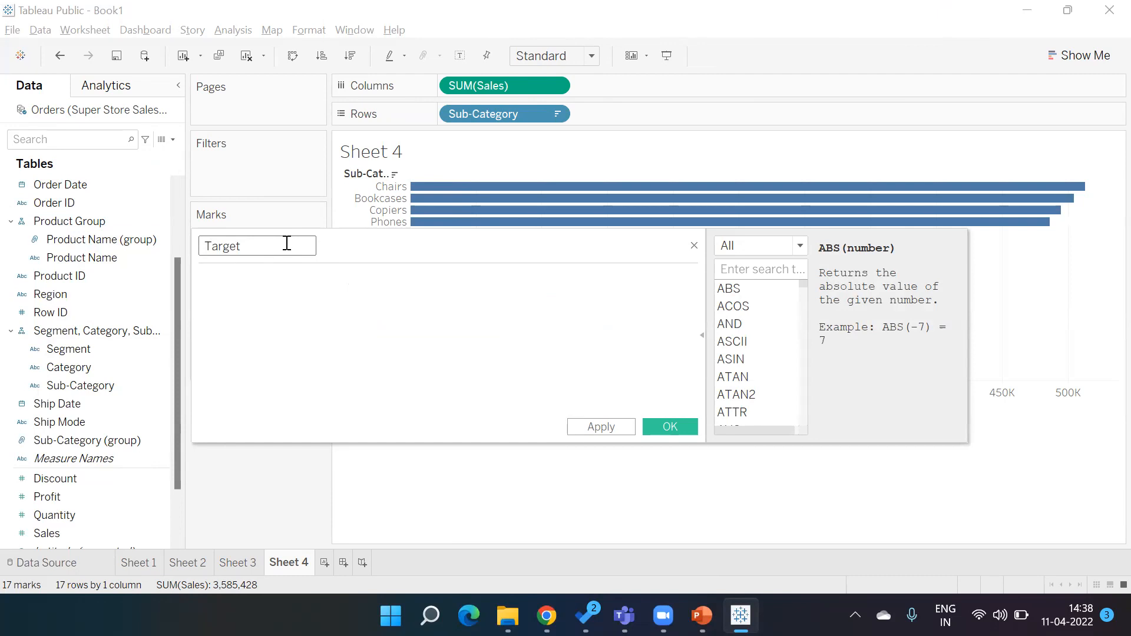
- Define Target as IIF(SUM([Sales])>=250000,"Target Met","Target Not Met") and colour the bars by it
text(IIF)
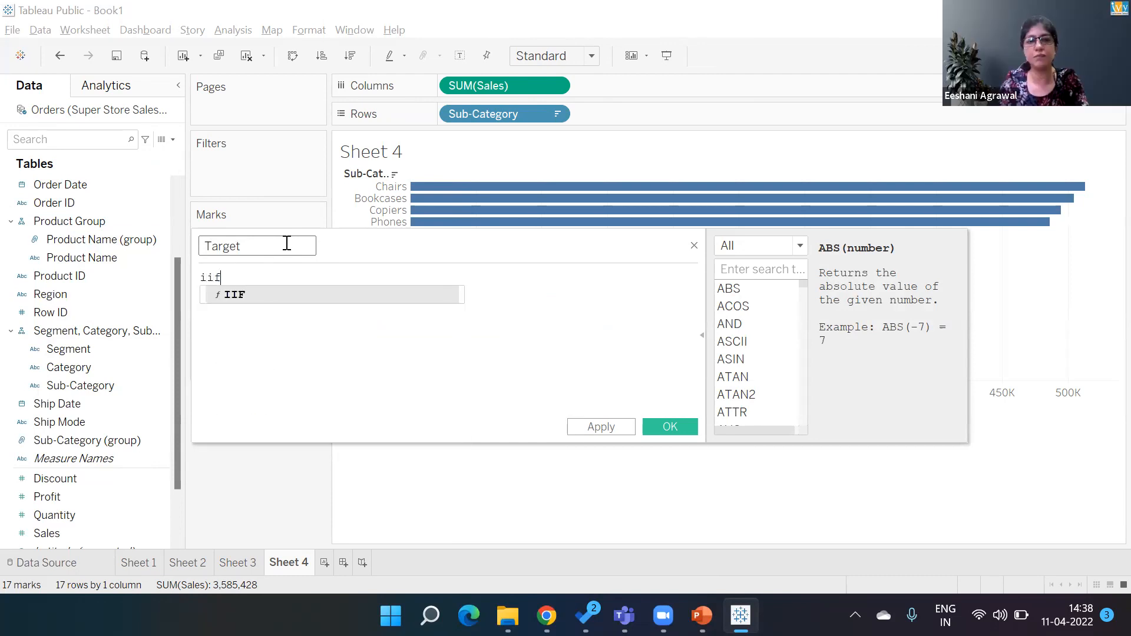
key(Return)
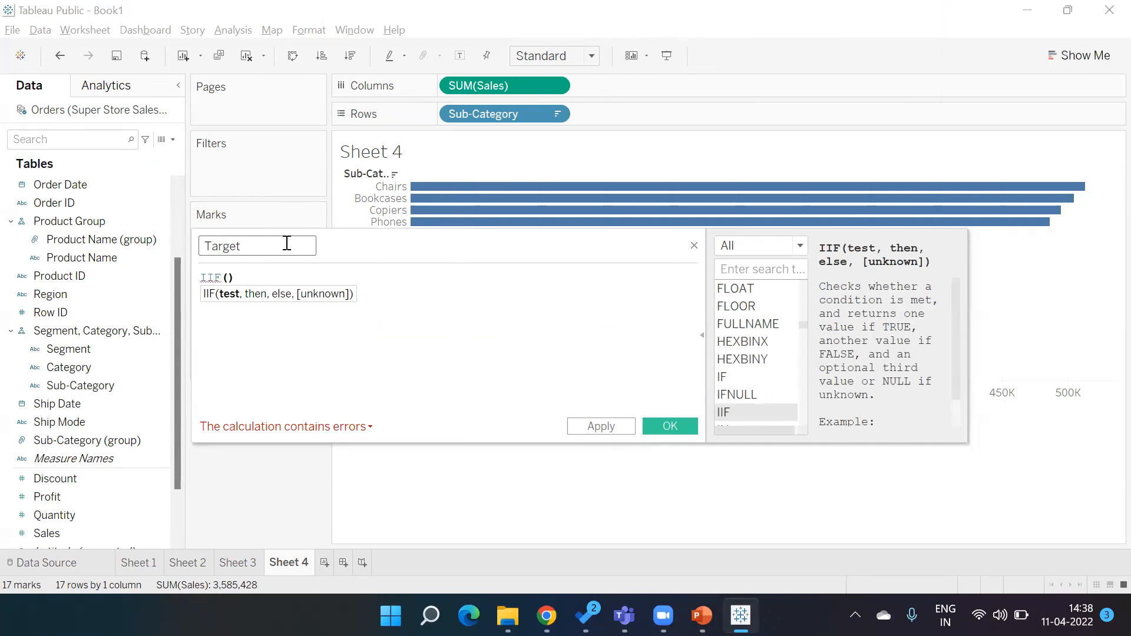
text(s)
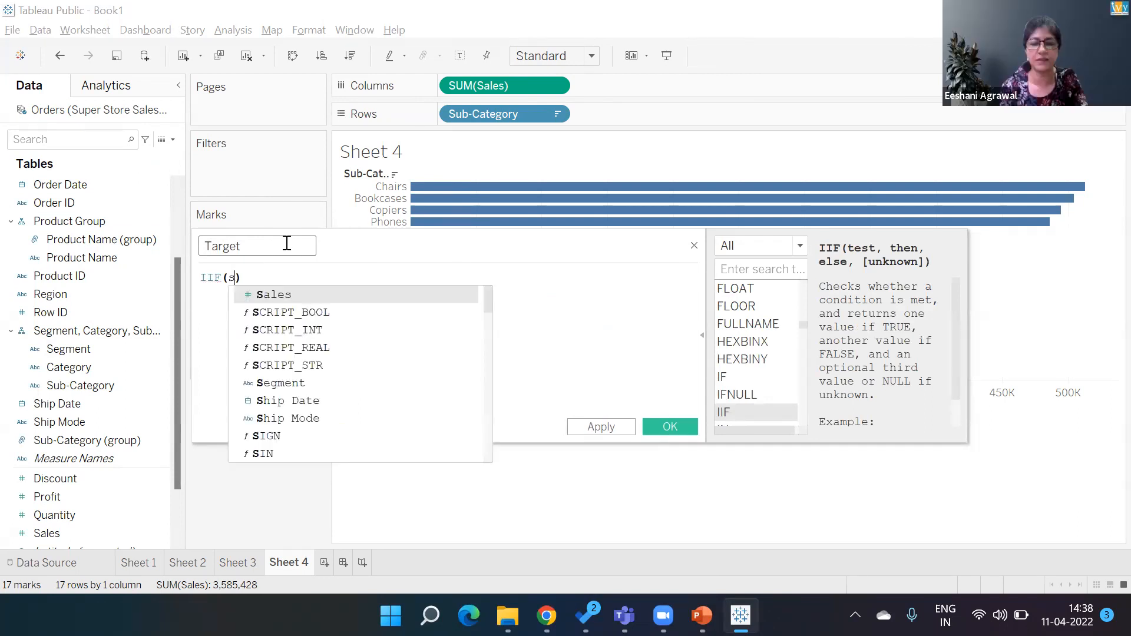
text(um)
key(Return)
text(s)
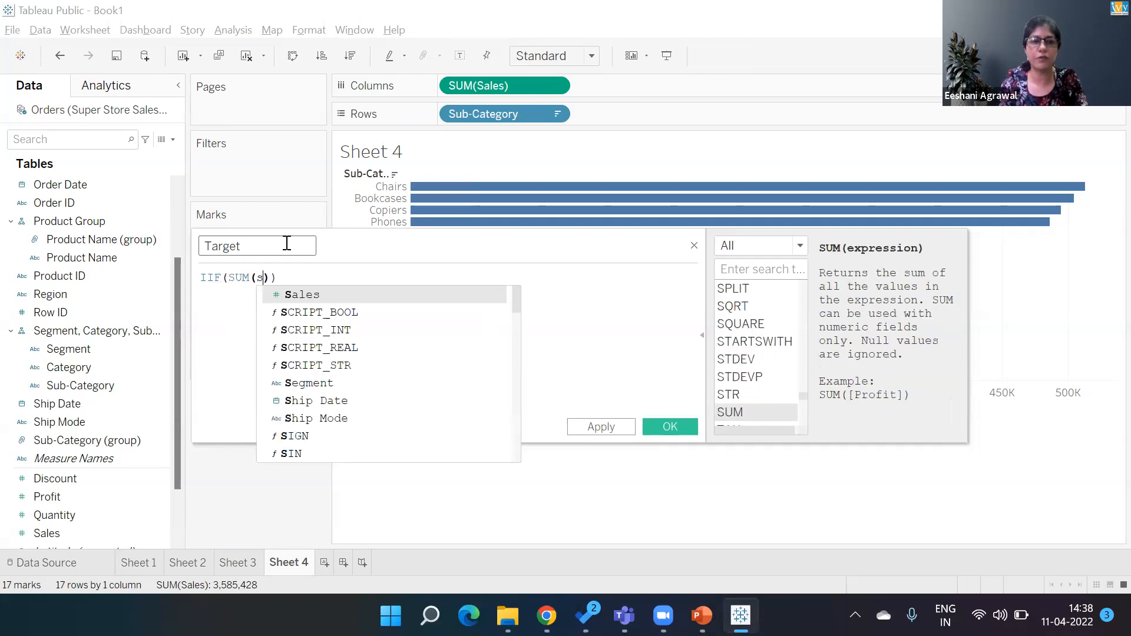
key(Return)
text(>250)
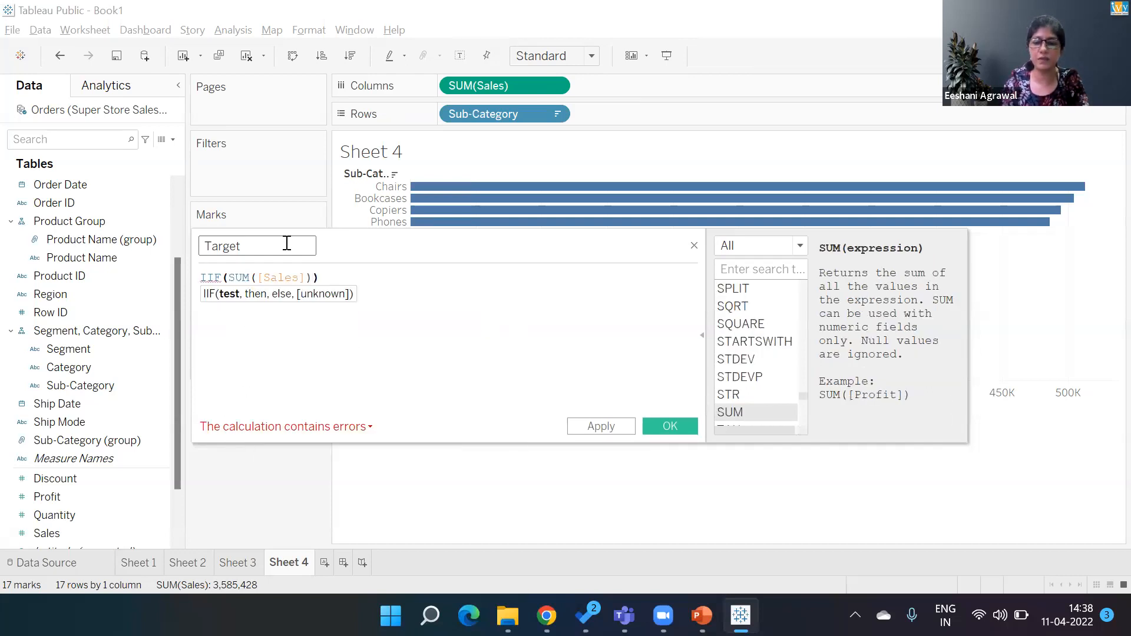
text(000)
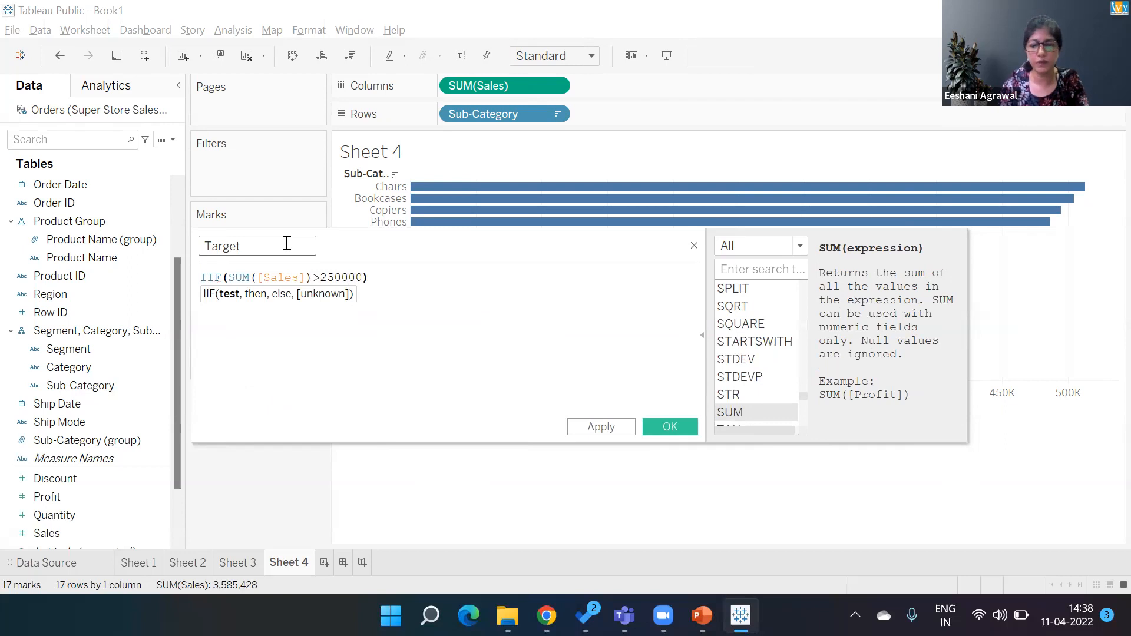
text(,")
text(Targ)
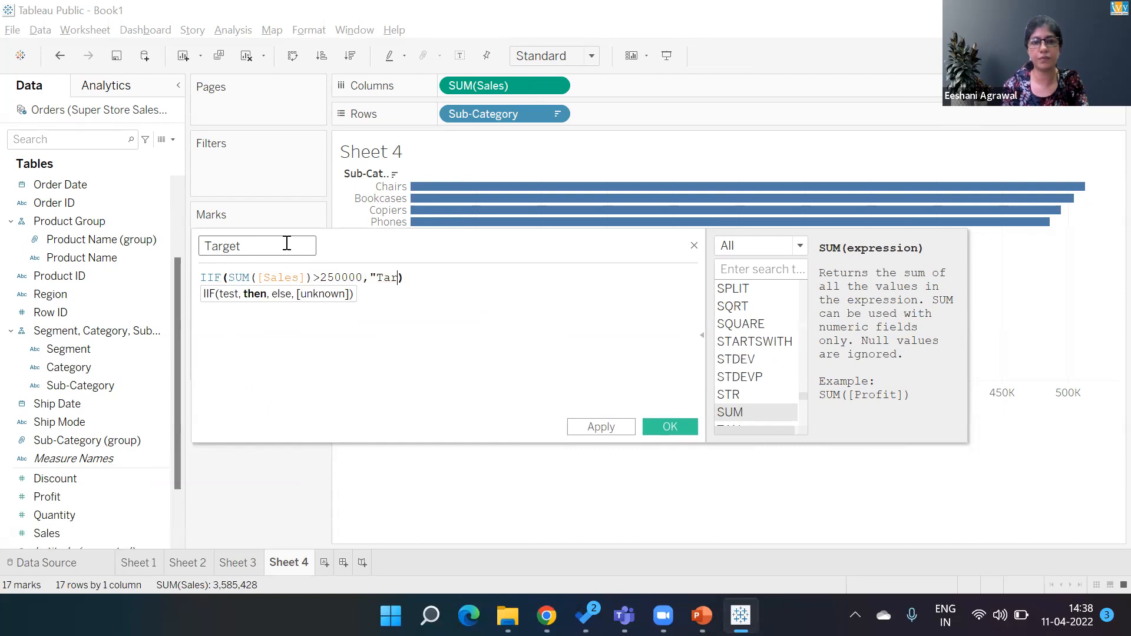
text(et Met","Target Not Met")
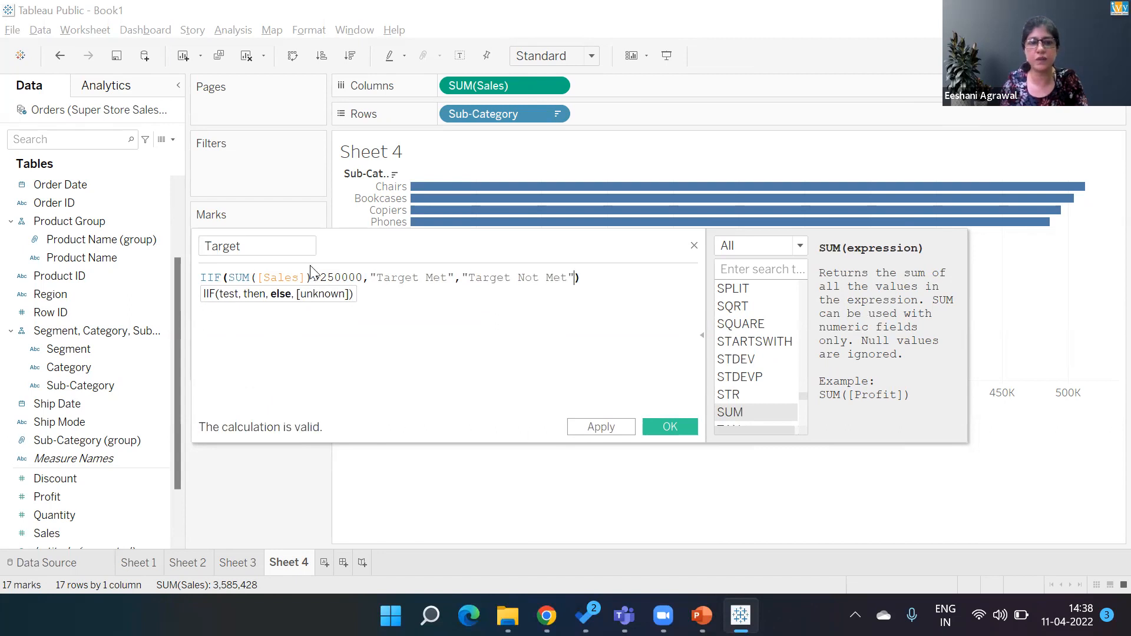
click(319, 277)
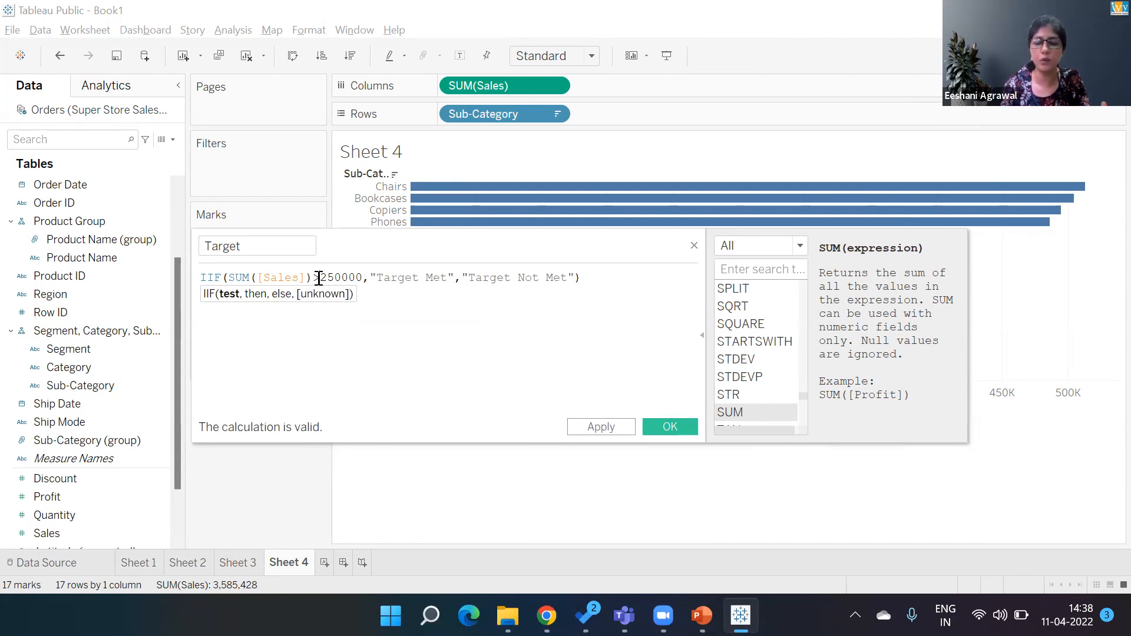
text(=)
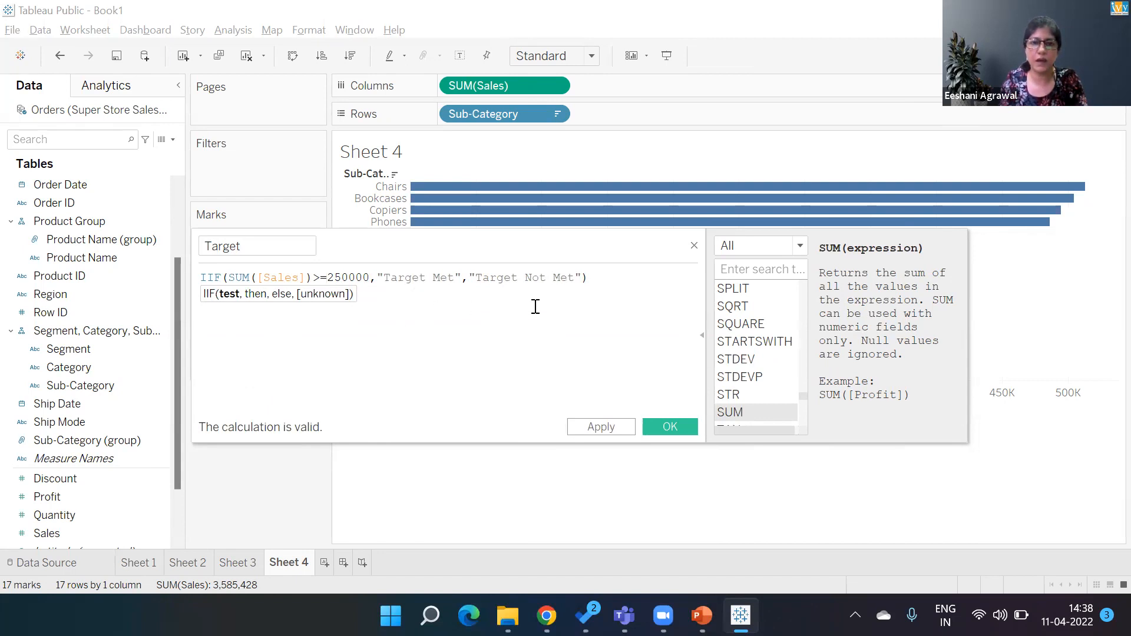
click(665, 427)
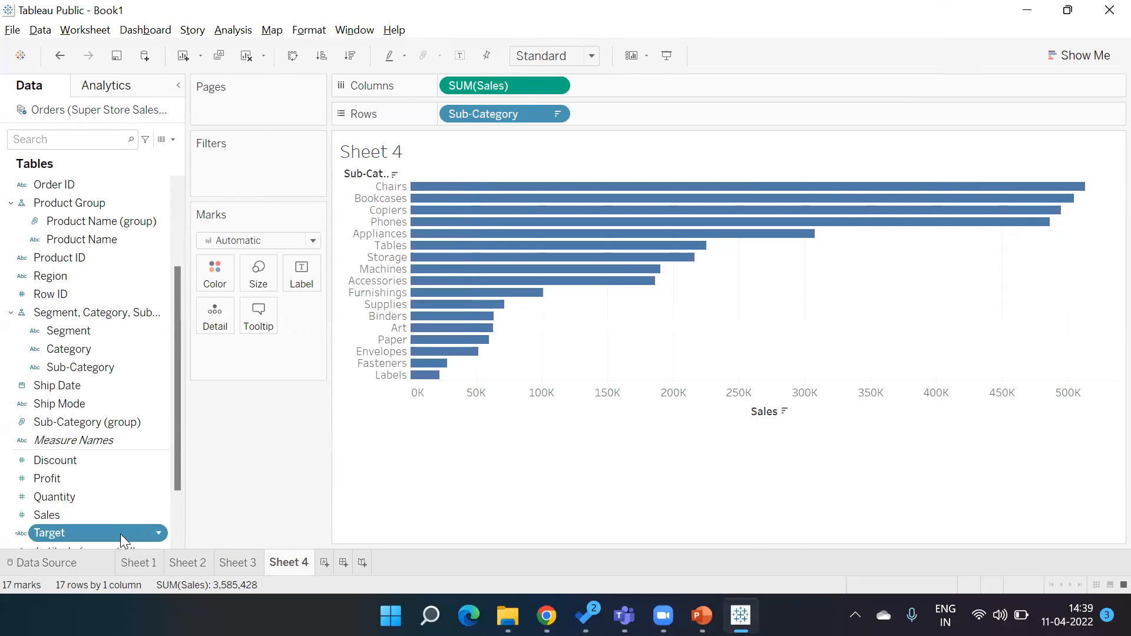
drag(120, 534, 223, 268)
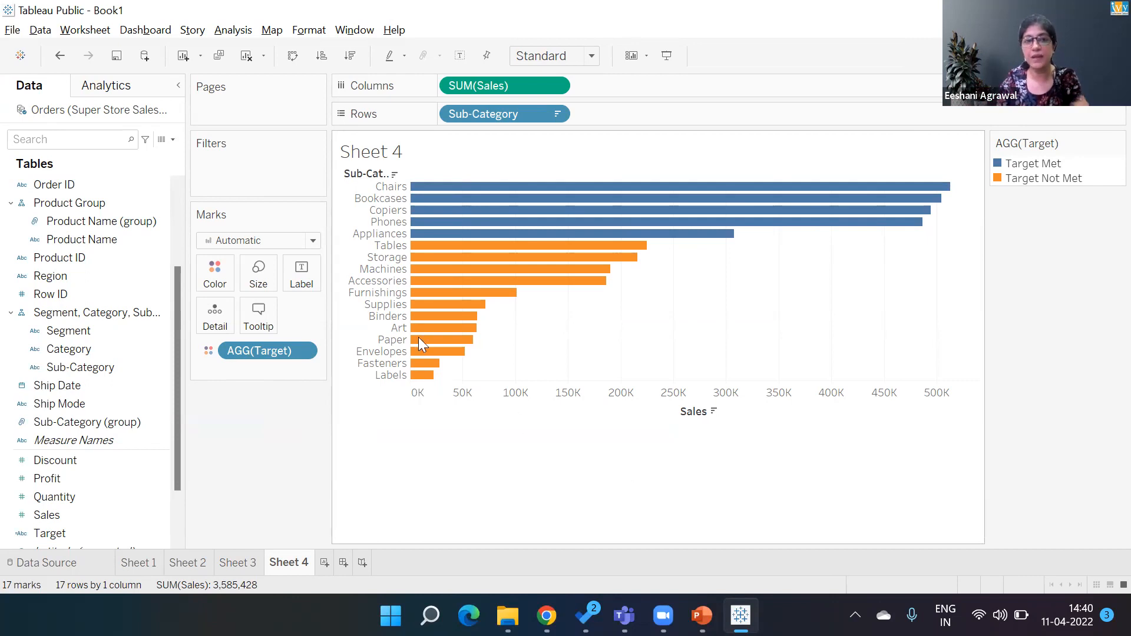
- Create a parameter named Set Target with the Integer data type
click(174, 140)
click(174, 140)
click(174, 140)
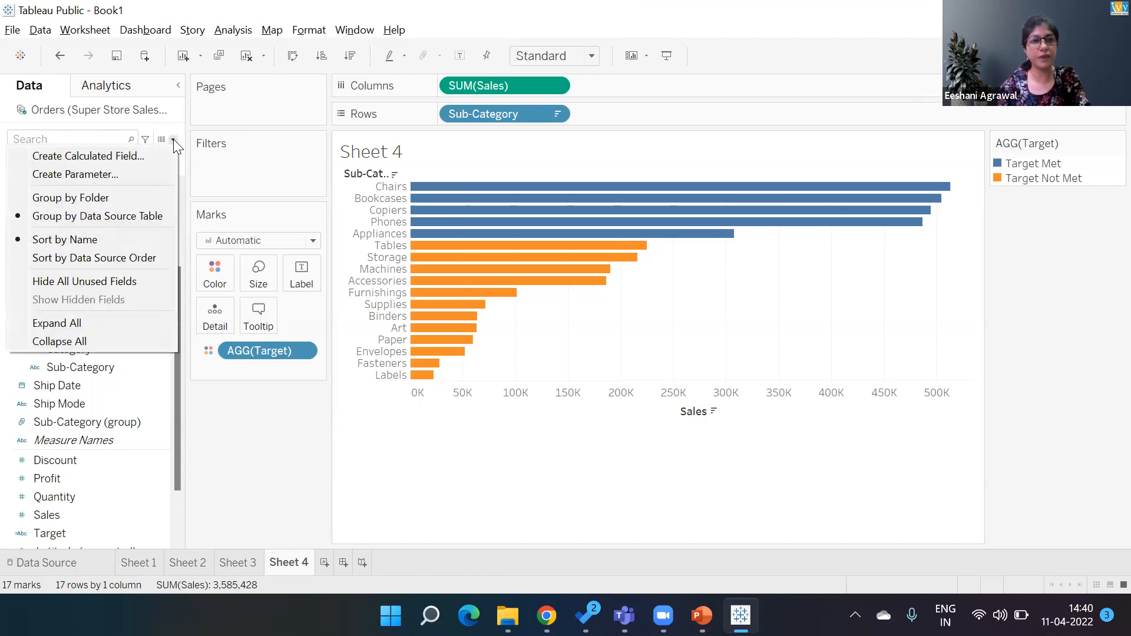
click(131, 175)
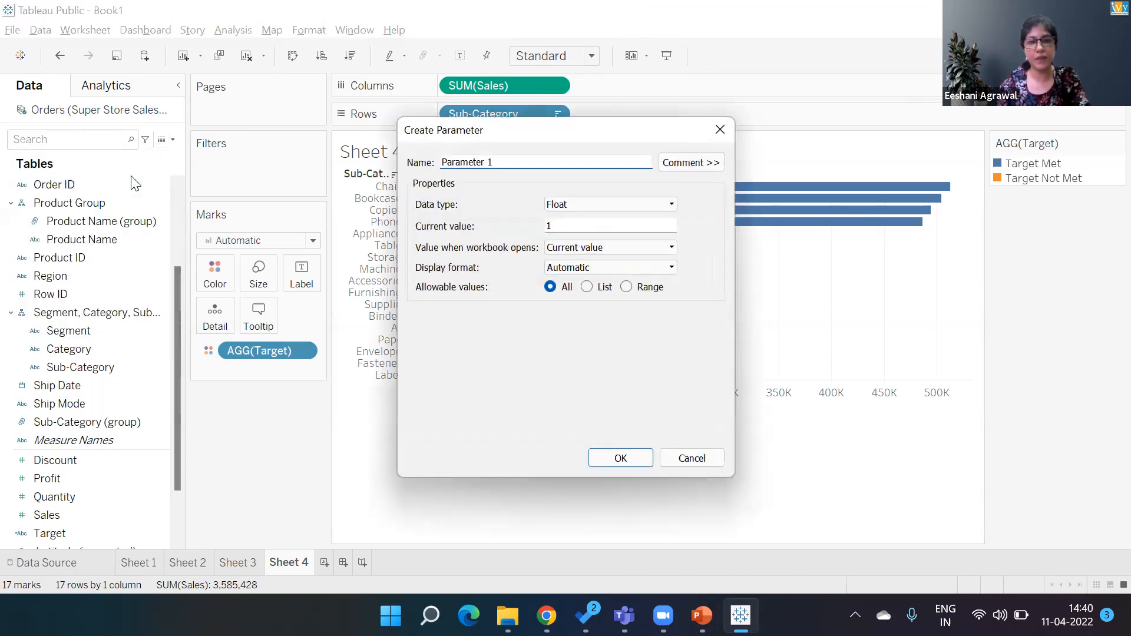
key(BackSpace)
key(BackSpace)
key(BackSpace)
key(BackSpace)
key(BackSpace)
key(BackSpace)
key(BackSpace)
key(BackSpace)
key(BackSpace)
key(BackSpace)
key(BackSpace)
text(Tag)
key(BackSpace)
text(rget)
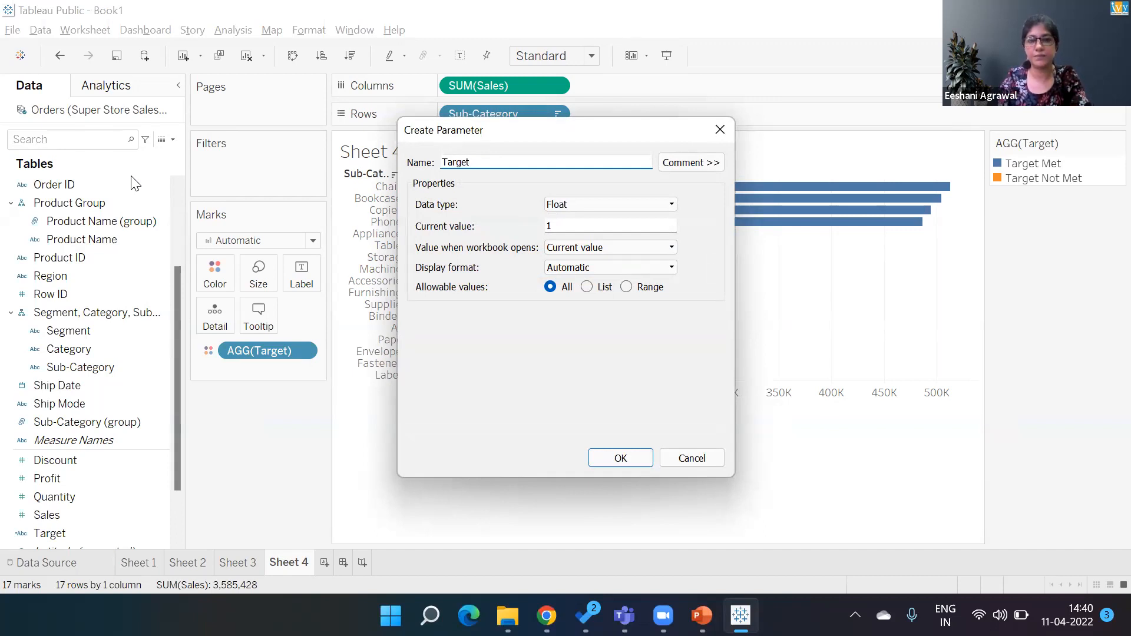
text(Set)
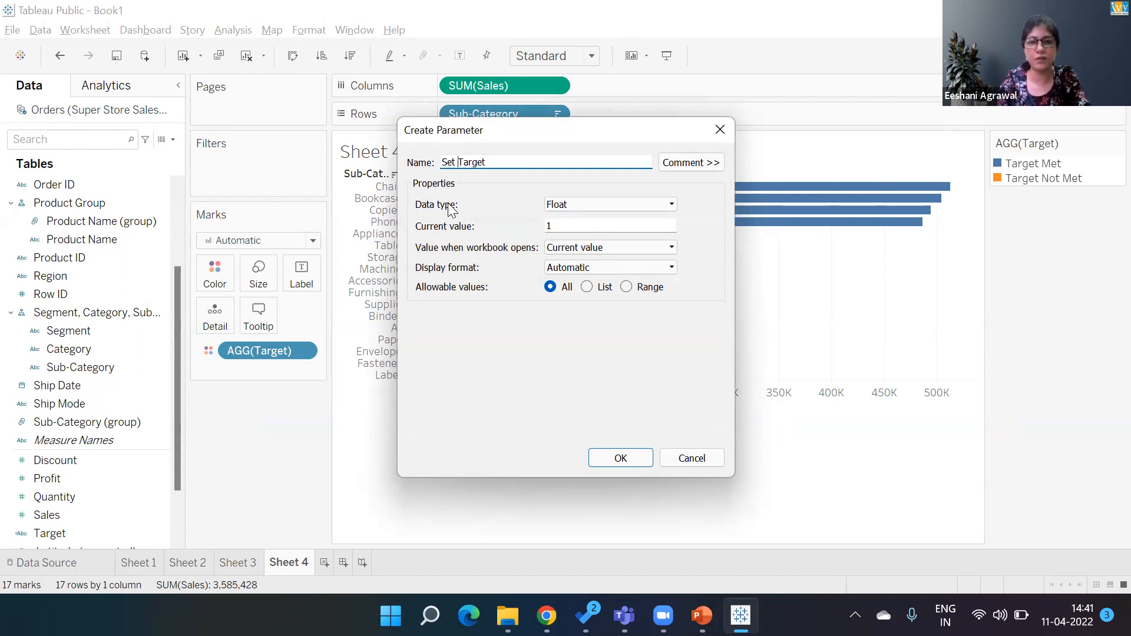
click(592, 204)
click(592, 225)
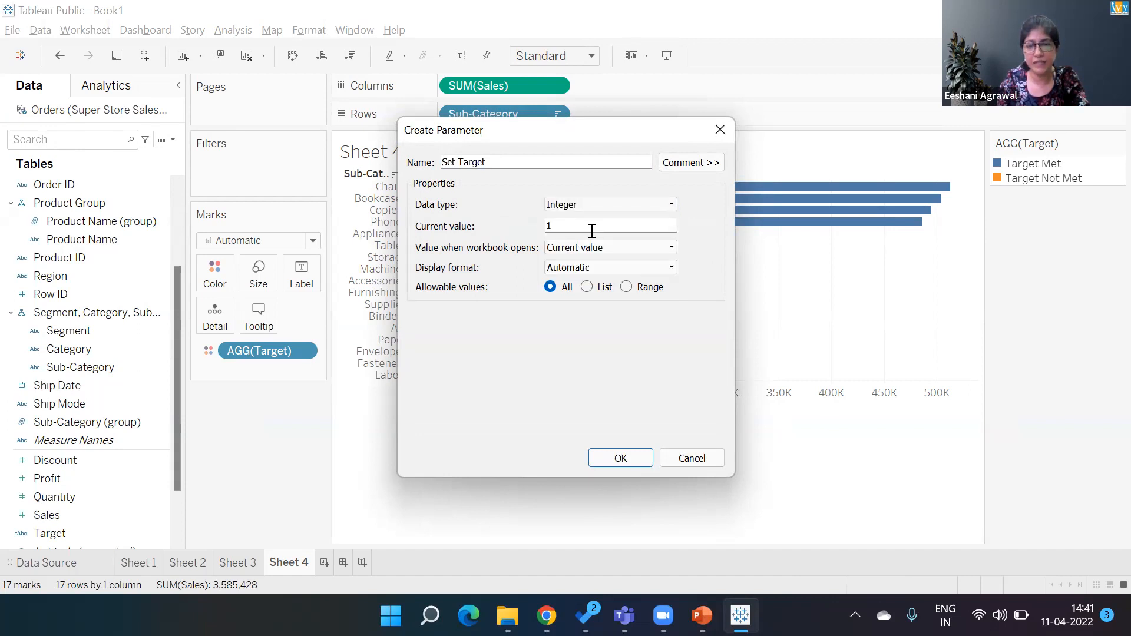
- Limit Set Target to a range from 100,000 to 400,000 with a step size of 50,000
click(628, 288)
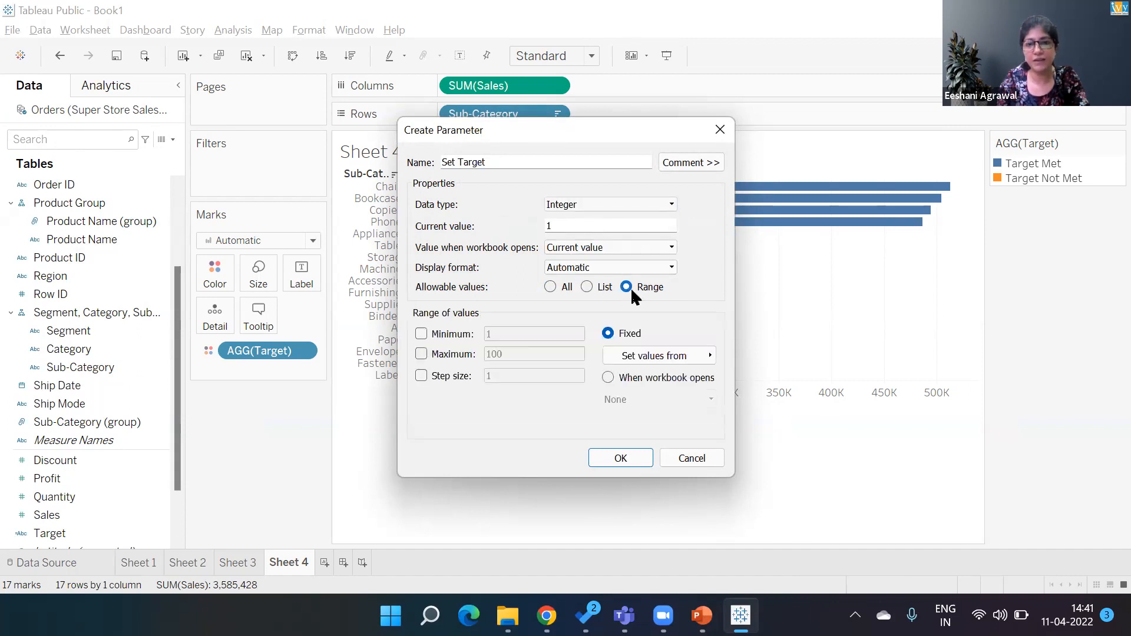
click(422, 334)
click(435, 356)
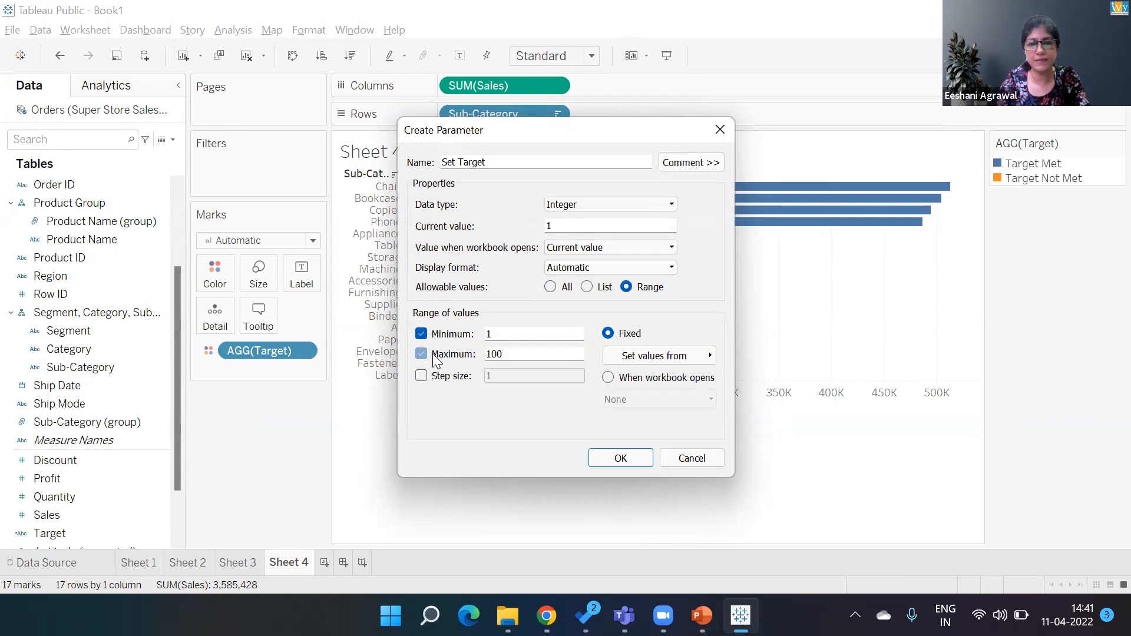
click(435, 376)
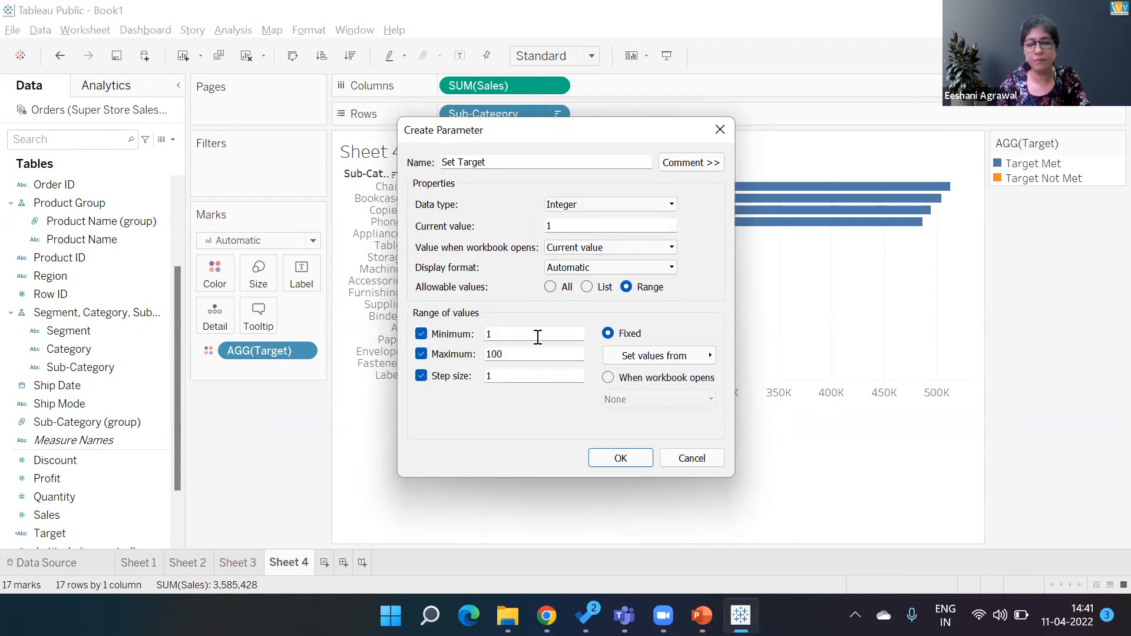
text(100000)
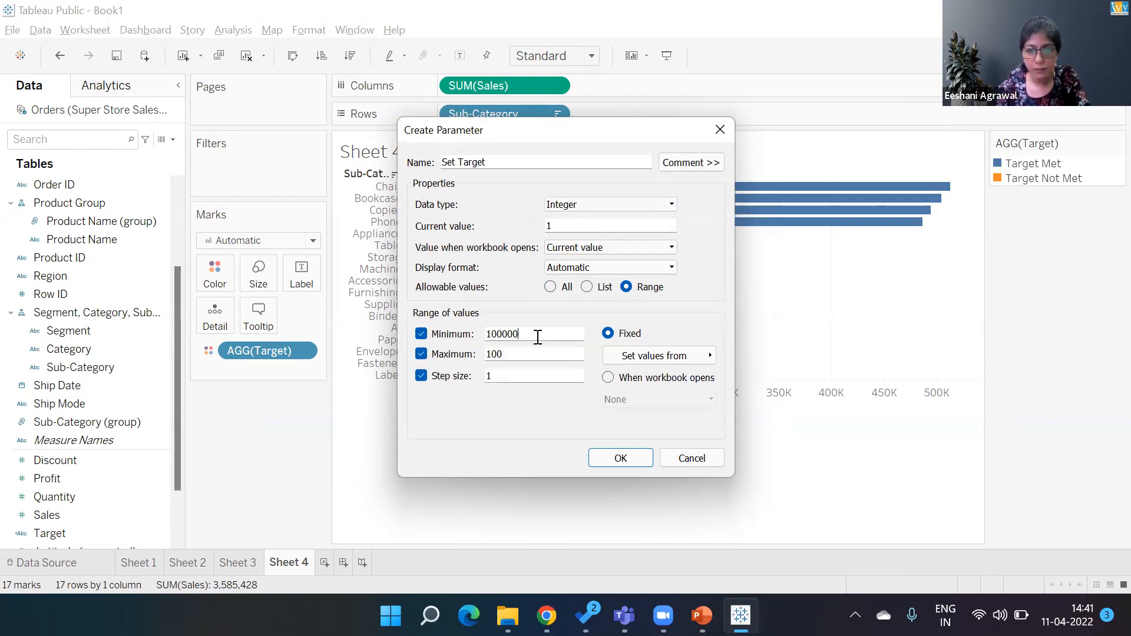
key(Tab)
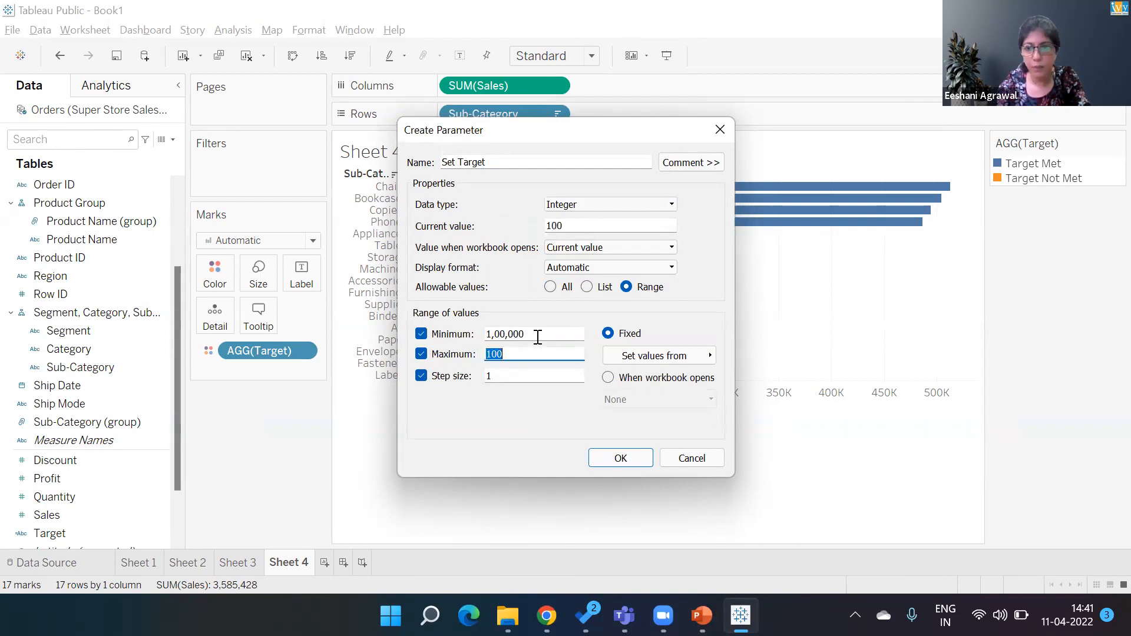
text(400000)
key(Tab)
text(50000)
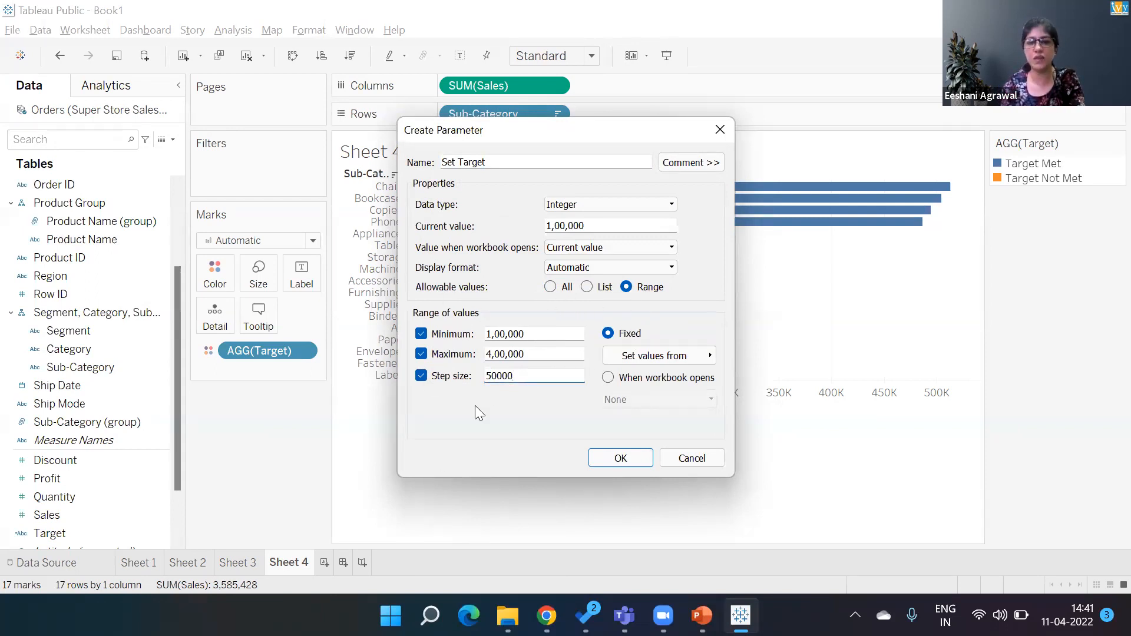
click(622, 460)
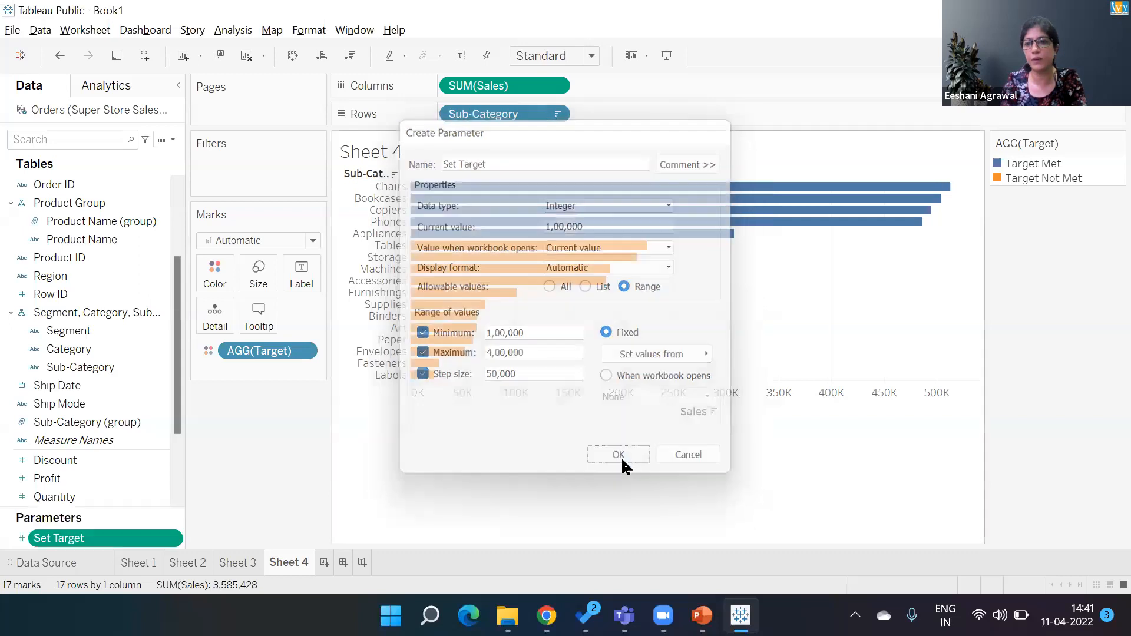
- Show the Set Target parameter control and step its value up to 3,00,000
right_click(137, 536)
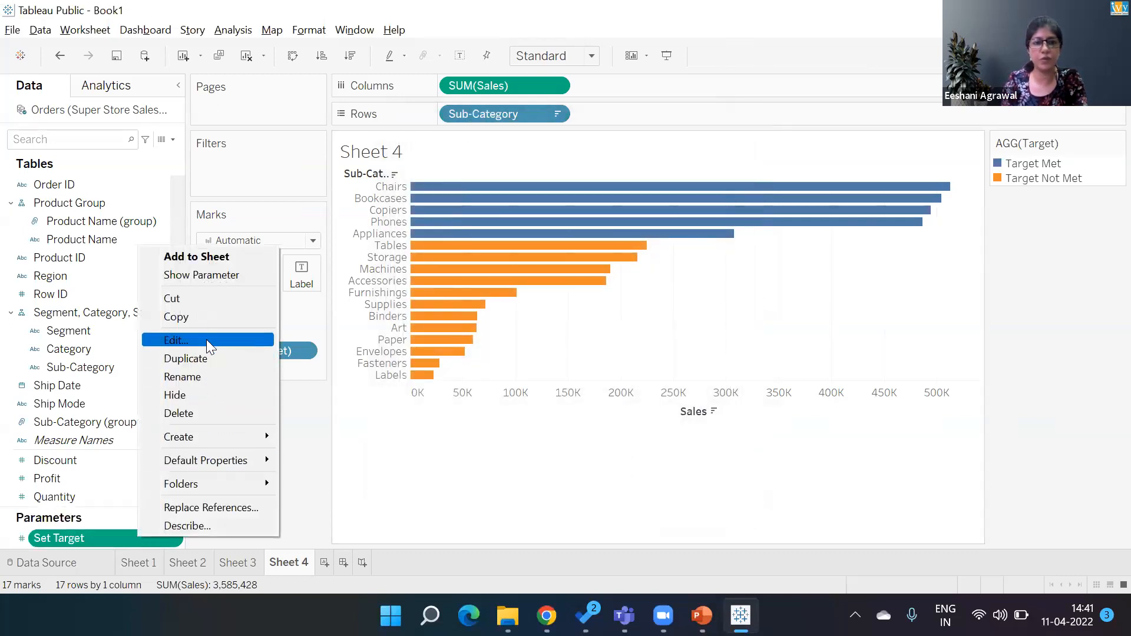
click(206, 277)
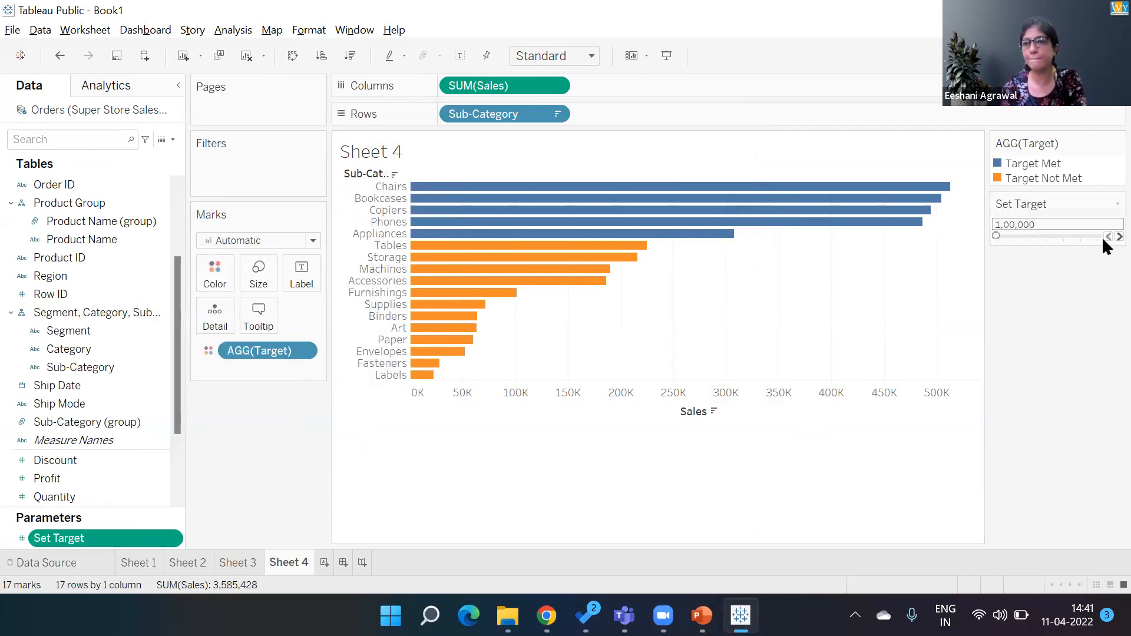
click(1119, 236)
click(1119, 236)
click(1119, 236)
click(1119, 236)
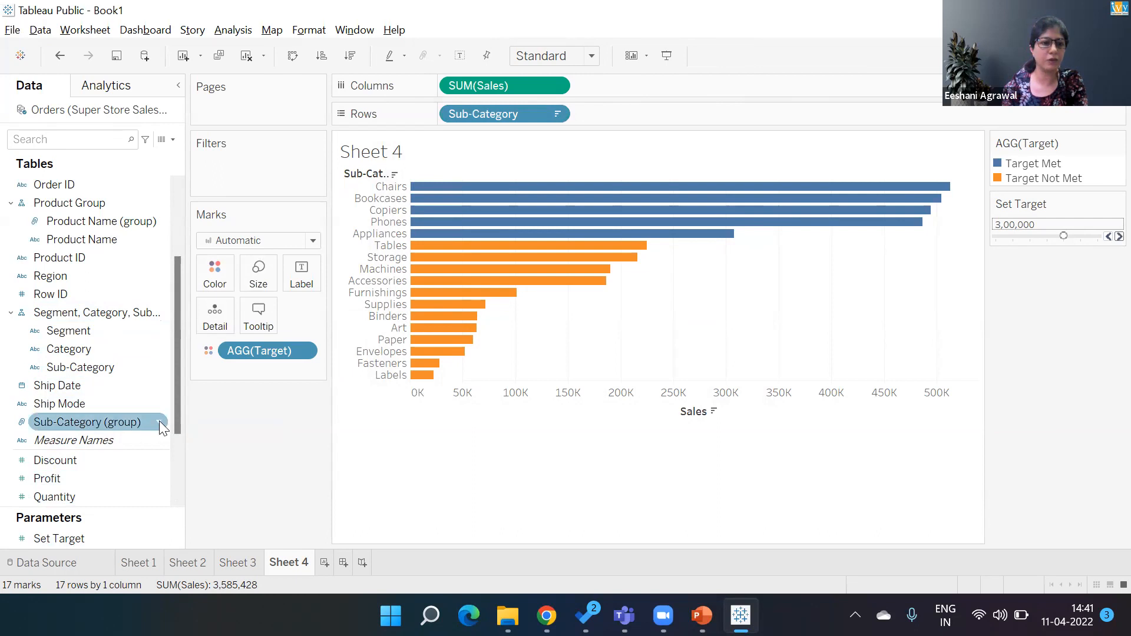
- Edit the Target calculation to compare SUM([Sales]) against the Set Target parameter instead of 250000
drag(178, 409, 176, 438)
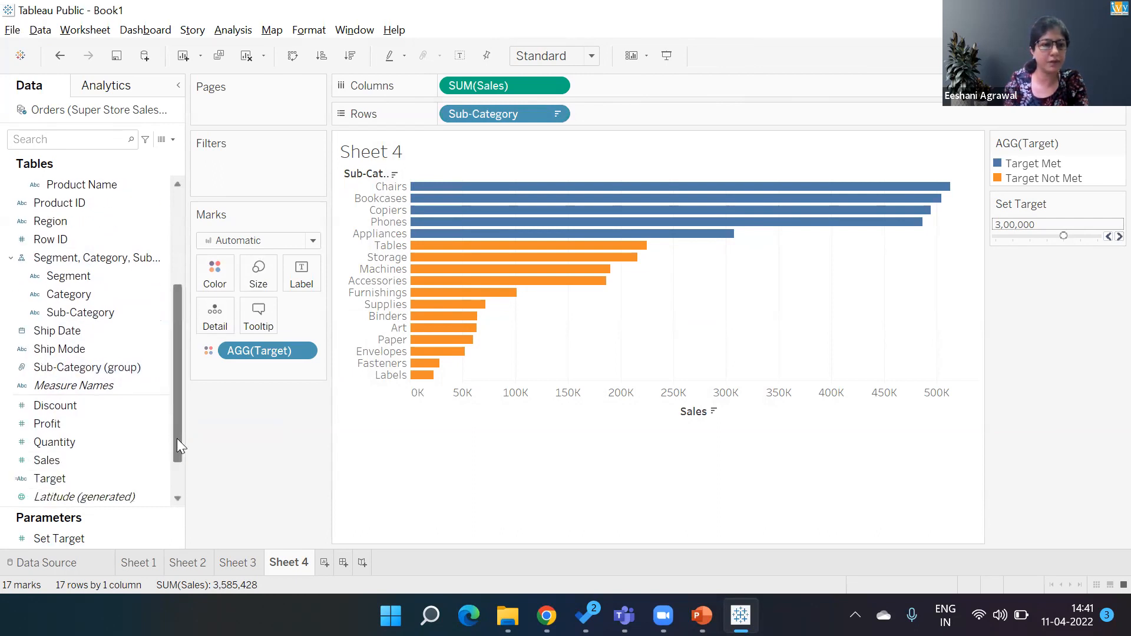
click(154, 475)
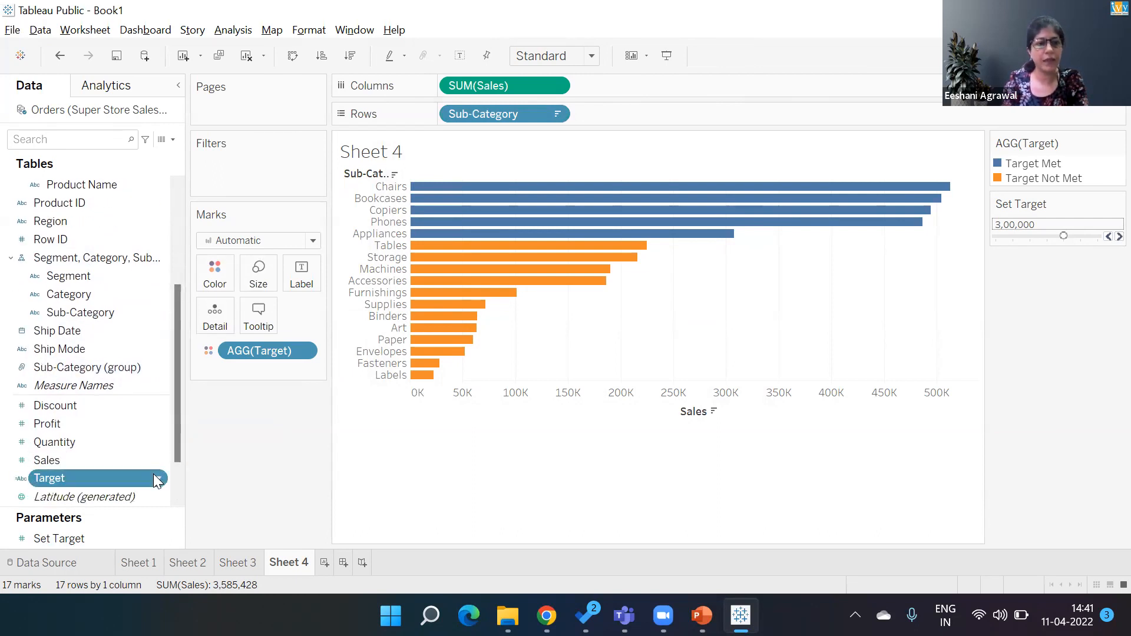
click(159, 478)
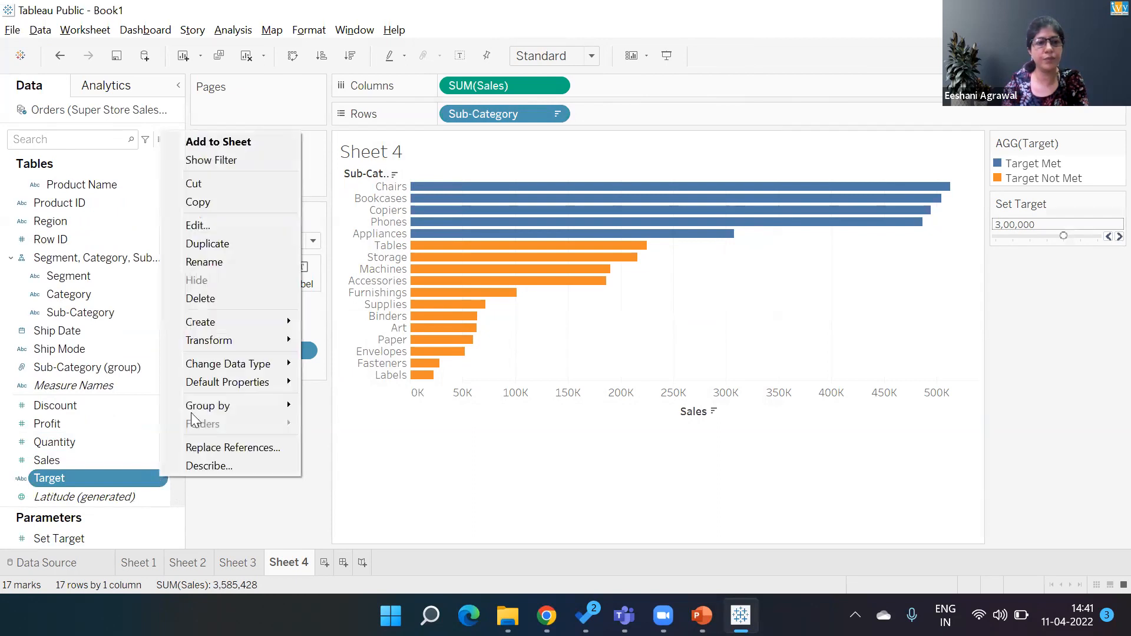
click(207, 226)
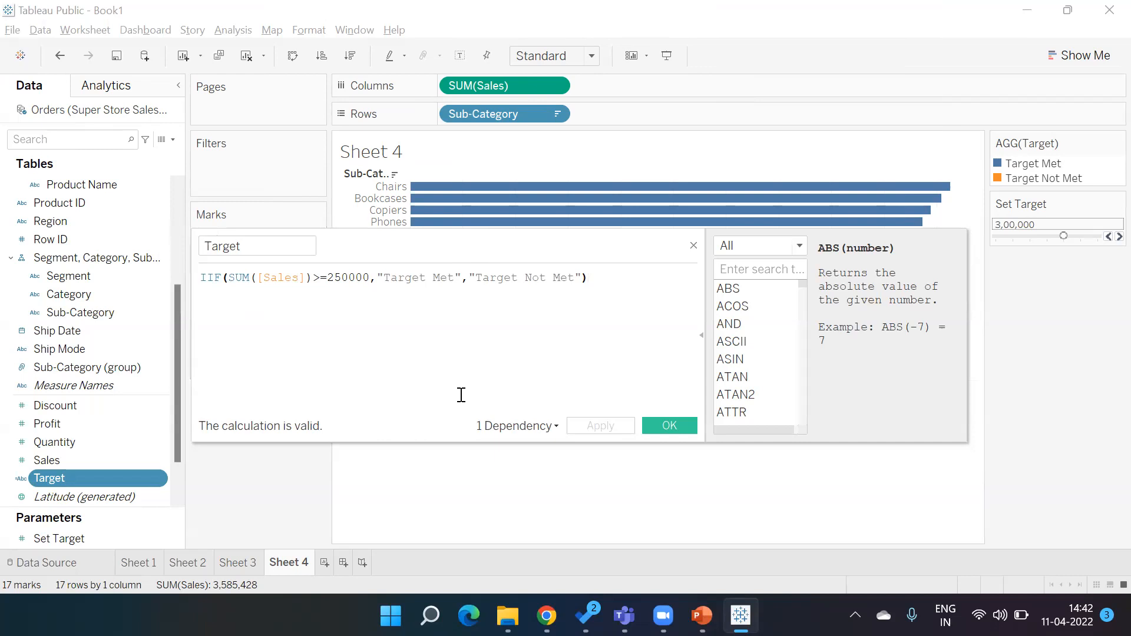
click(370, 275)
key(BackSpace)
key(BackSpace)
key(BackSpace)
key(BackSpace)
key(BackSpace)
key(BackSpace)
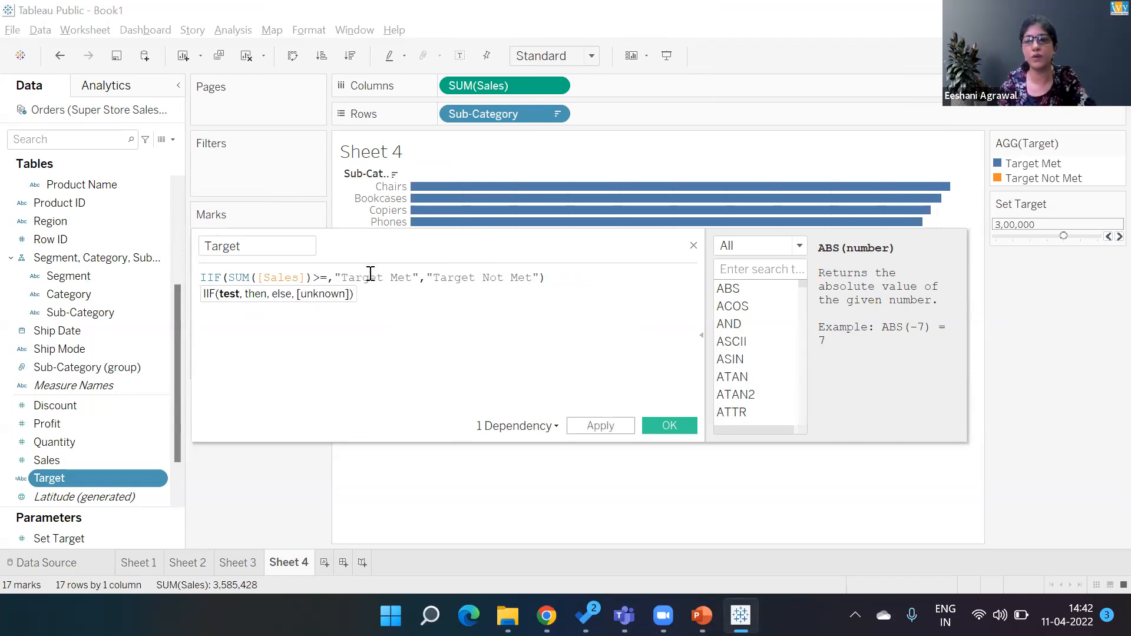
text(set)
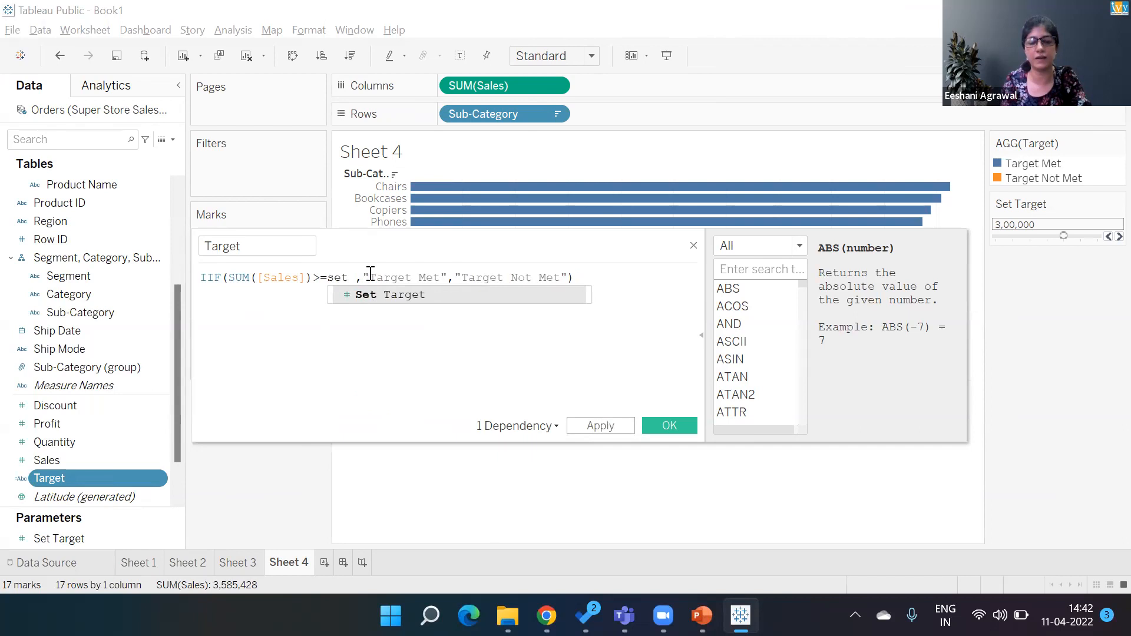
click(372, 298)
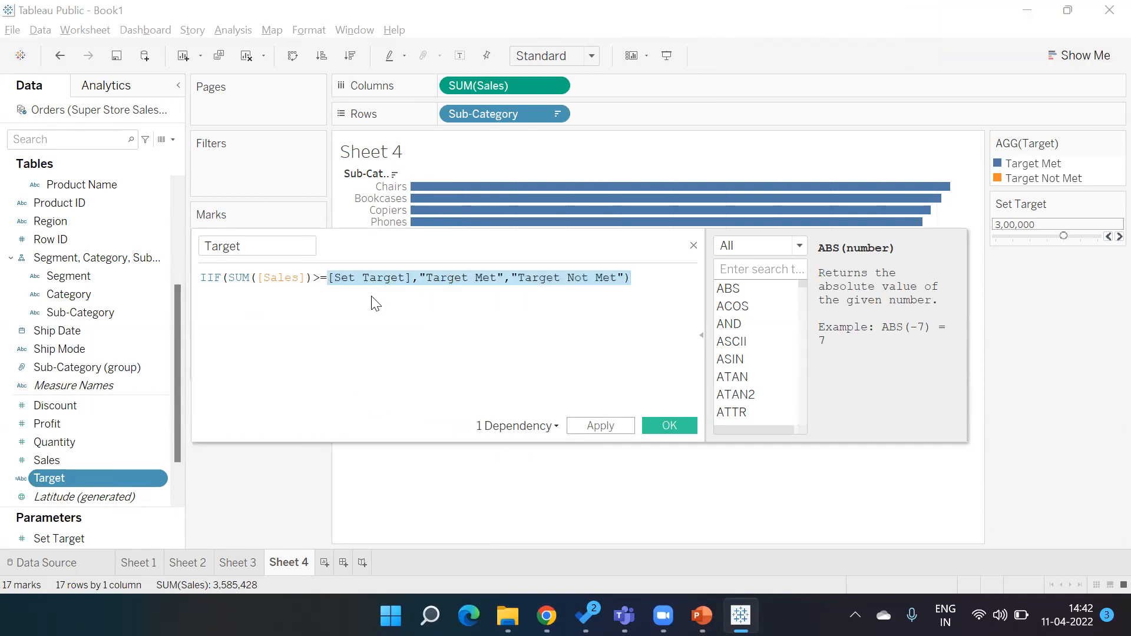
click(655, 425)
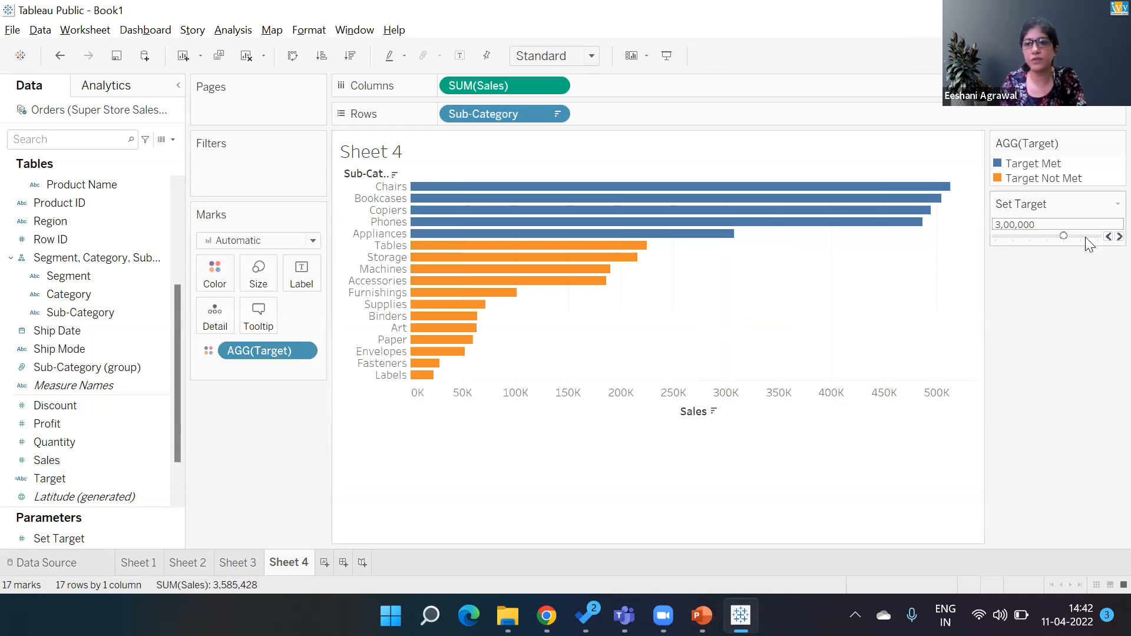
- Step the Set Target value down and up through its range to test how the bar colours respond
click(1103, 237)
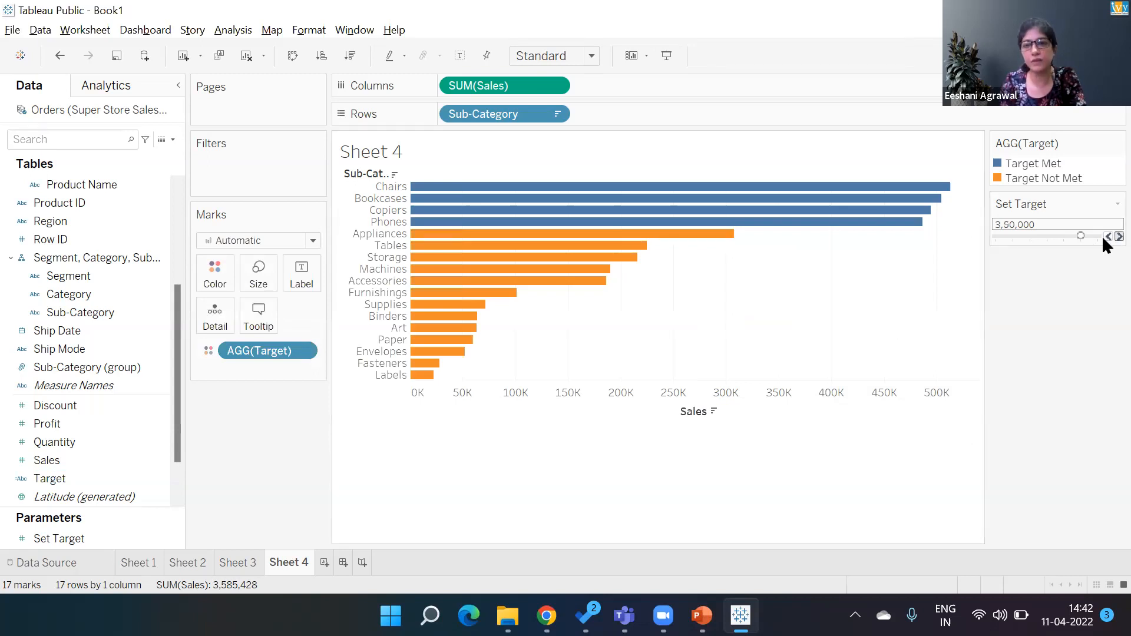
click(1103, 236)
click(1102, 236)
click(1103, 236)
click(1102, 237)
click(1102, 237)
click(1102, 236)
click(1107, 236)
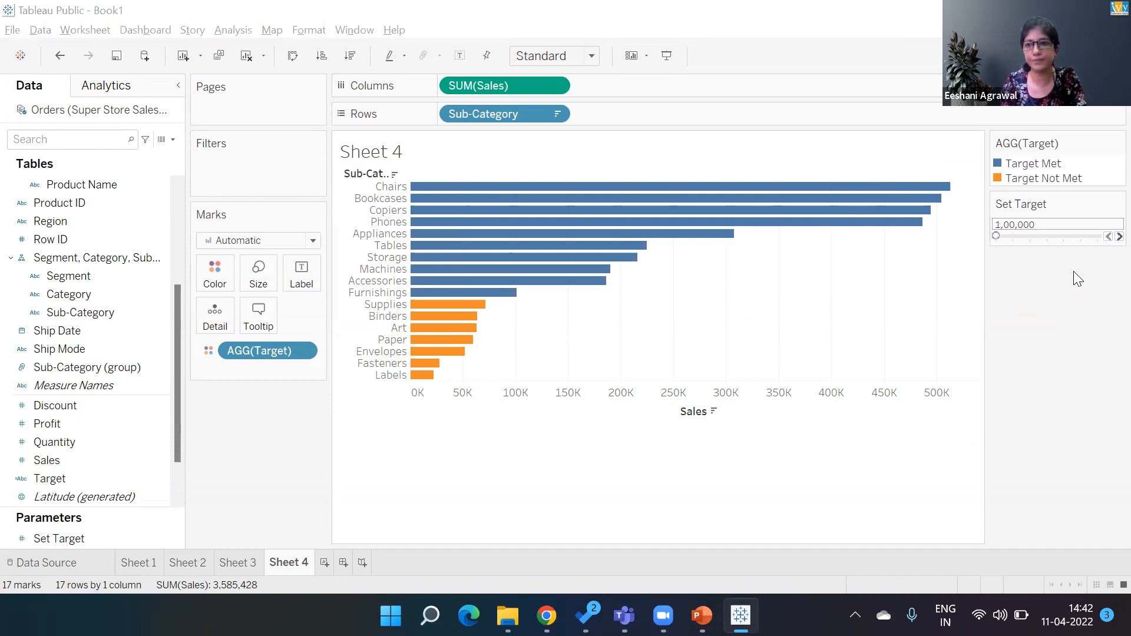
click(1119, 236)
click(1120, 236)
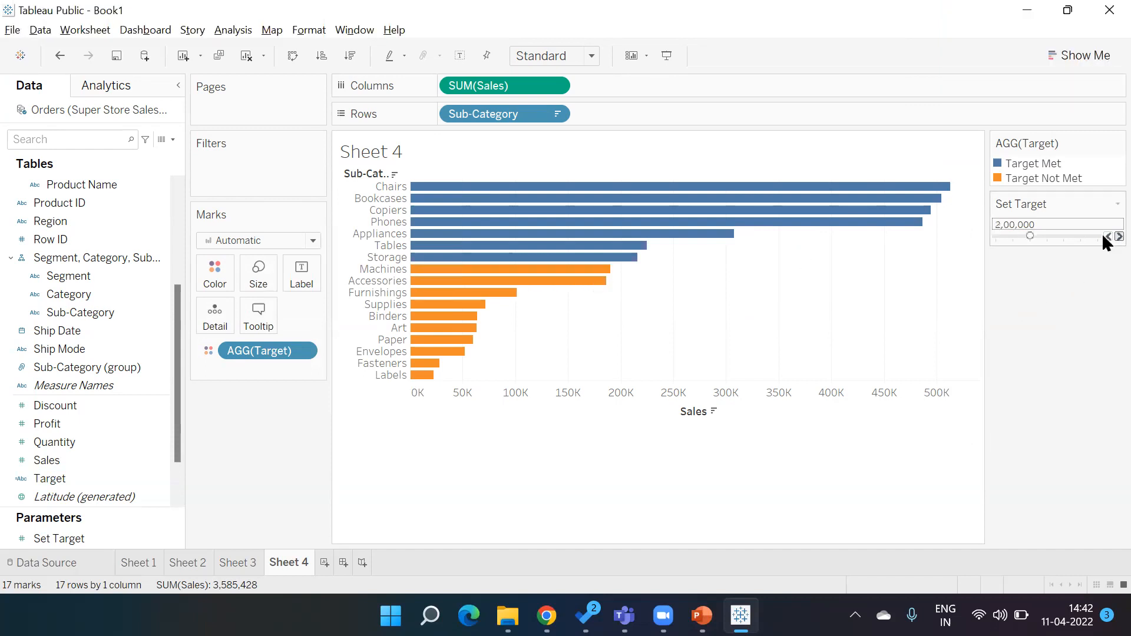
click(1120, 237)
click(1120, 236)
click(1119, 236)
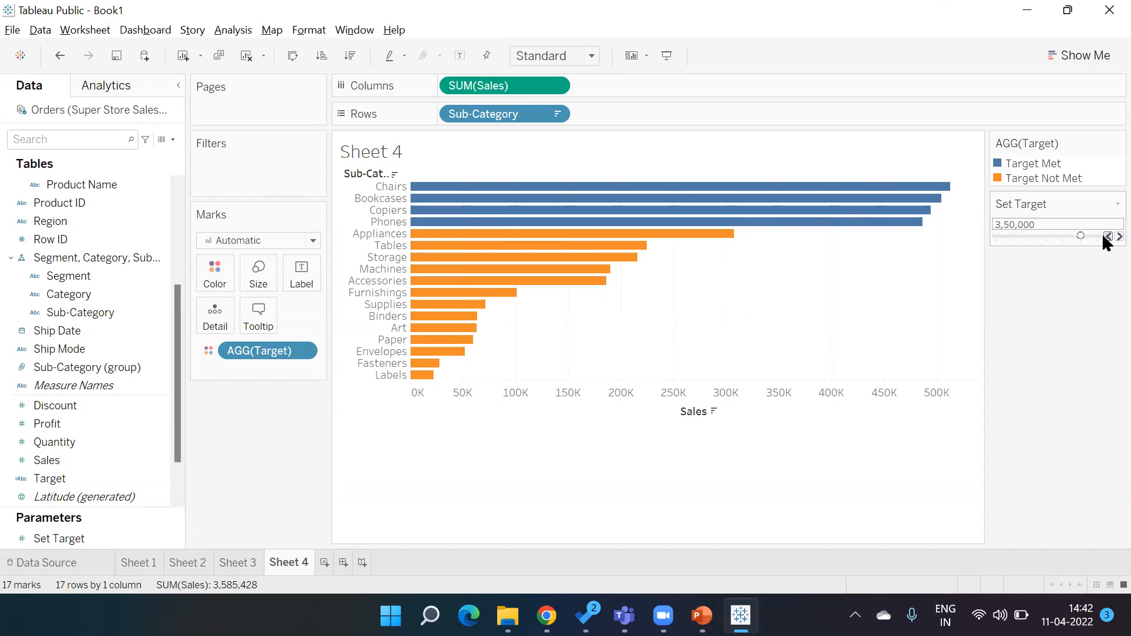
click(1104, 236)
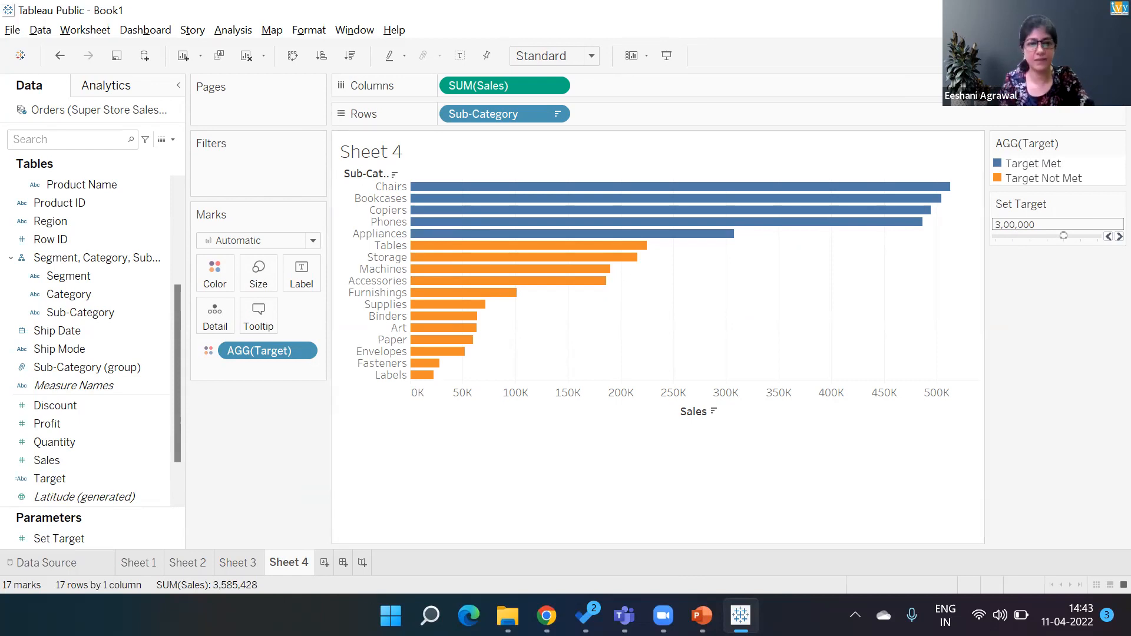
- Rename Sheet 4 as Visual Grouping
double_click(295, 562)
text(Vi)
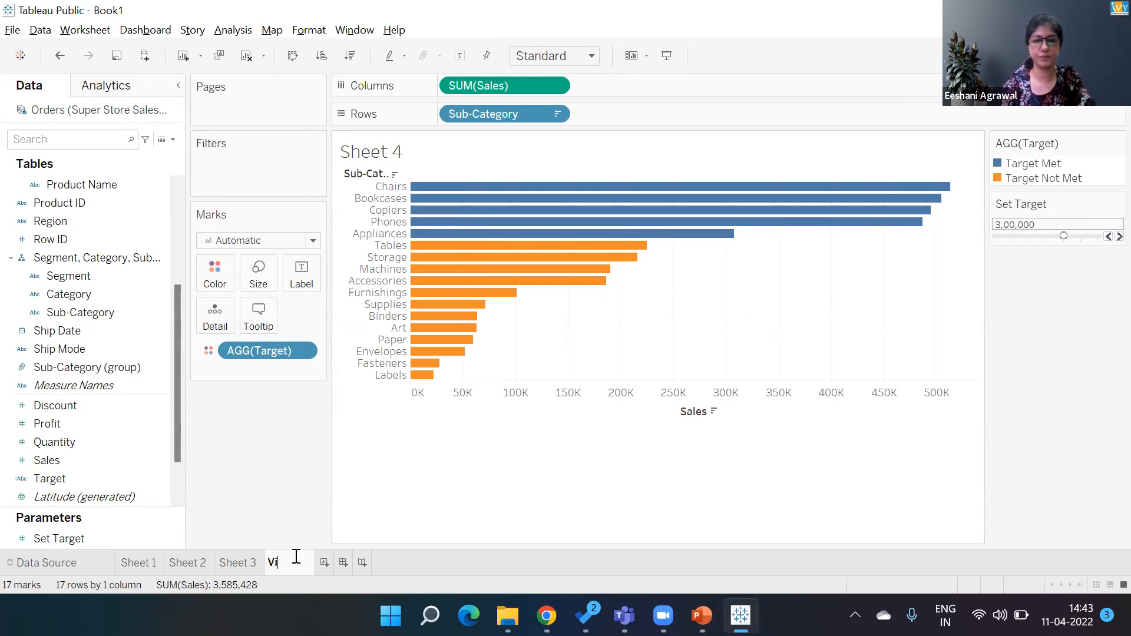
text(sual Groupin)
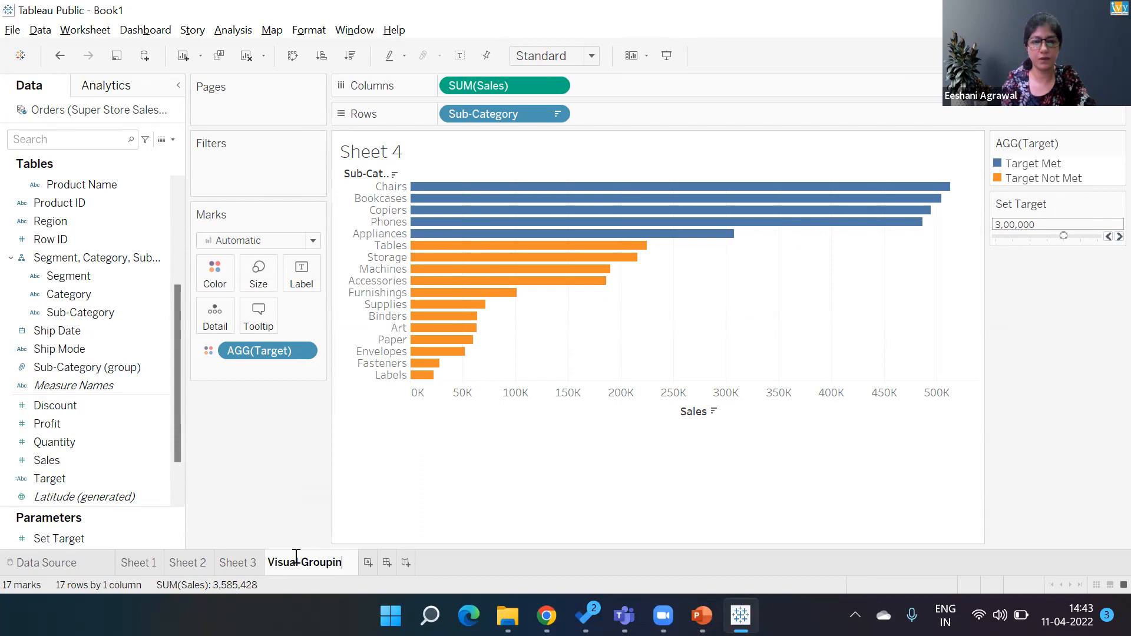
text(g)
key(Return)
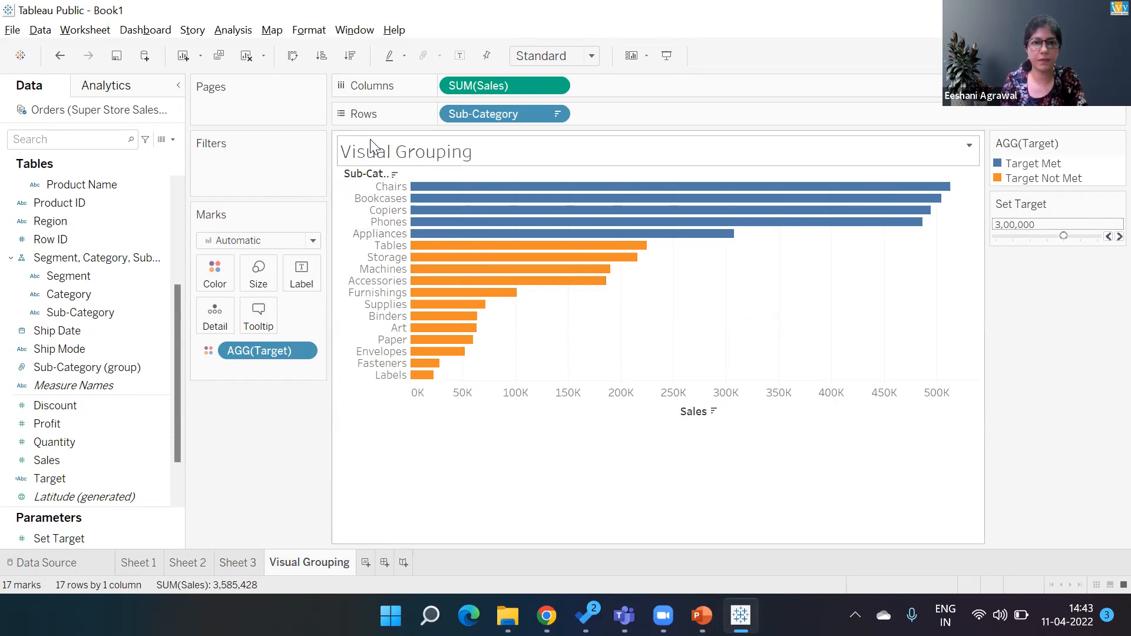
- Set the sheet title to Sub-Categories Meeting Target set through Parameters
double_click(510, 154)
click(699, 187)
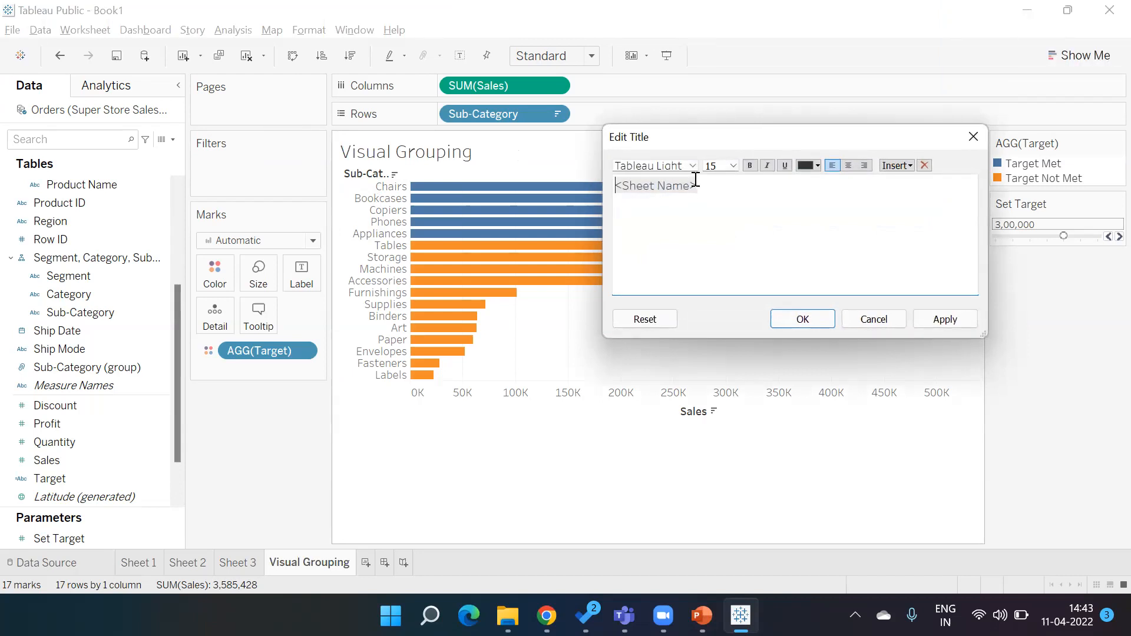
drag(614, 185, 788, 185)
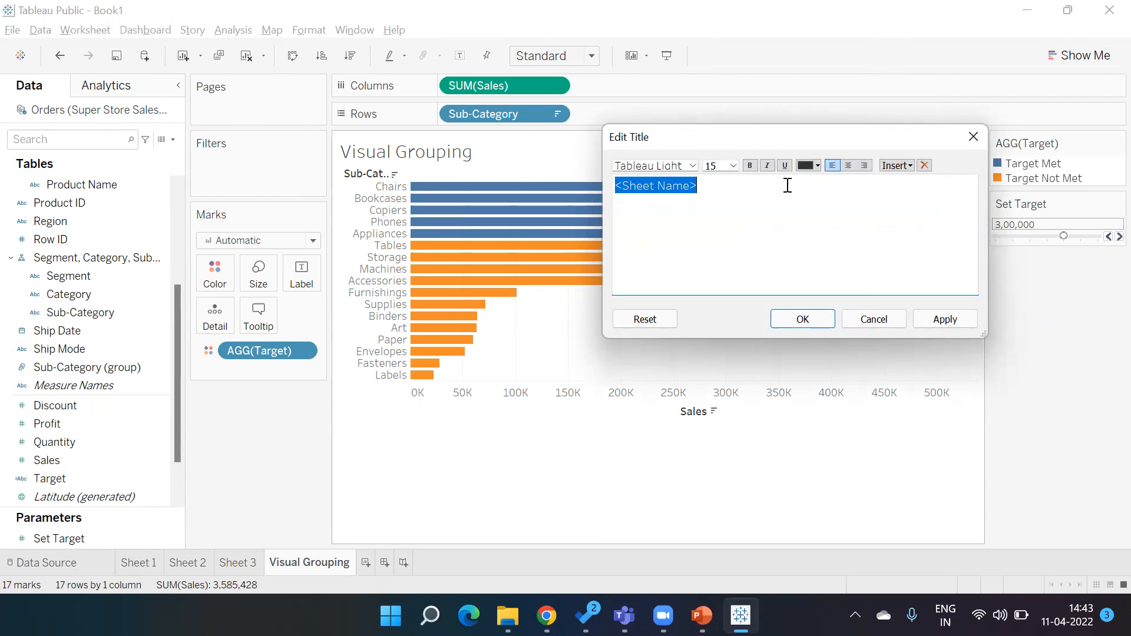
text(Sub-Categor)
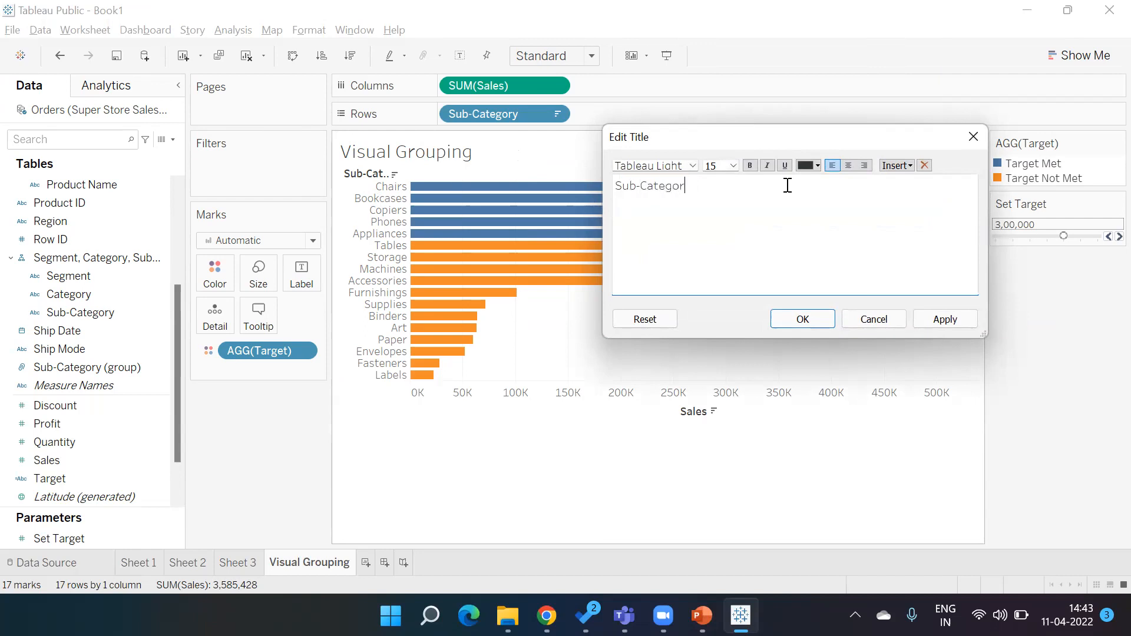
text(ies Meeting Target set through Parameters)
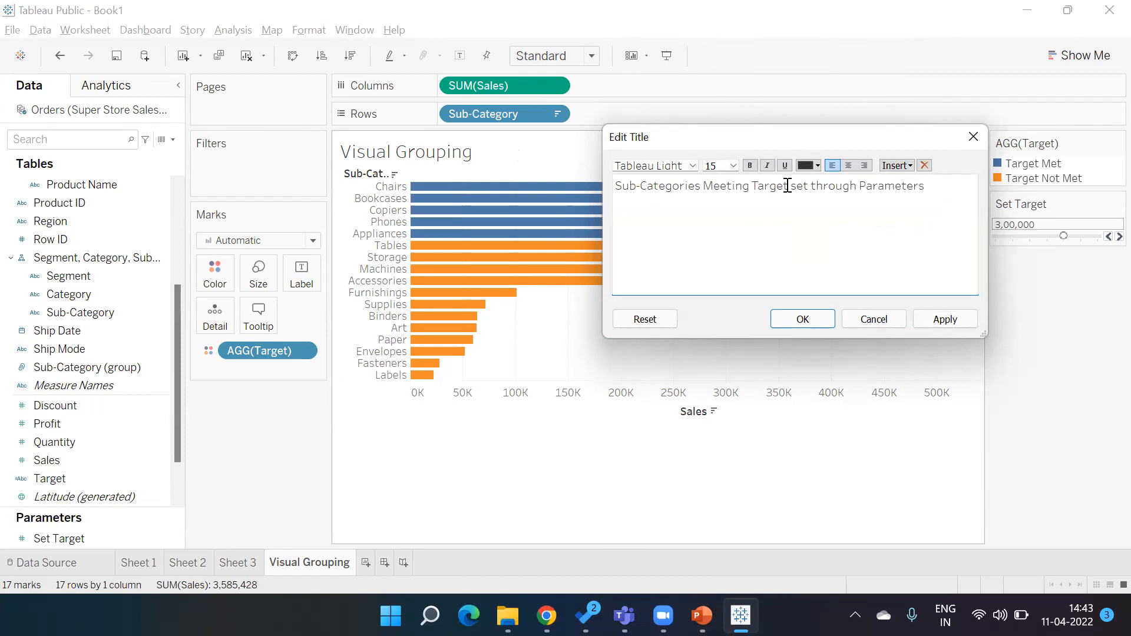
click(806, 320)
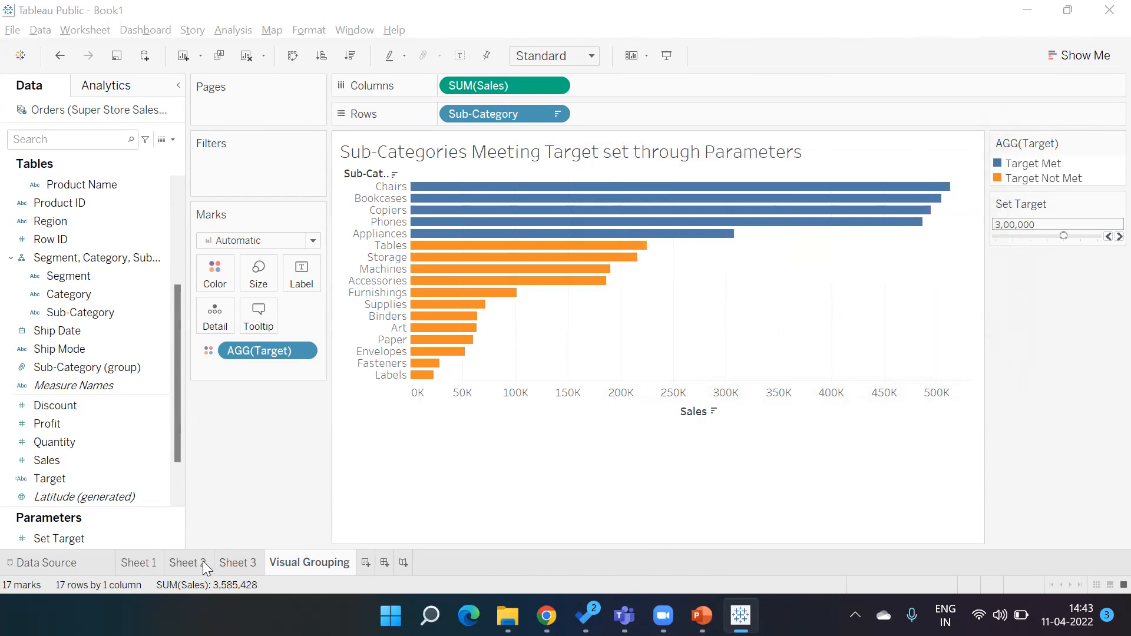
- Rename Sheet 3 as Grouping
click(243, 567)
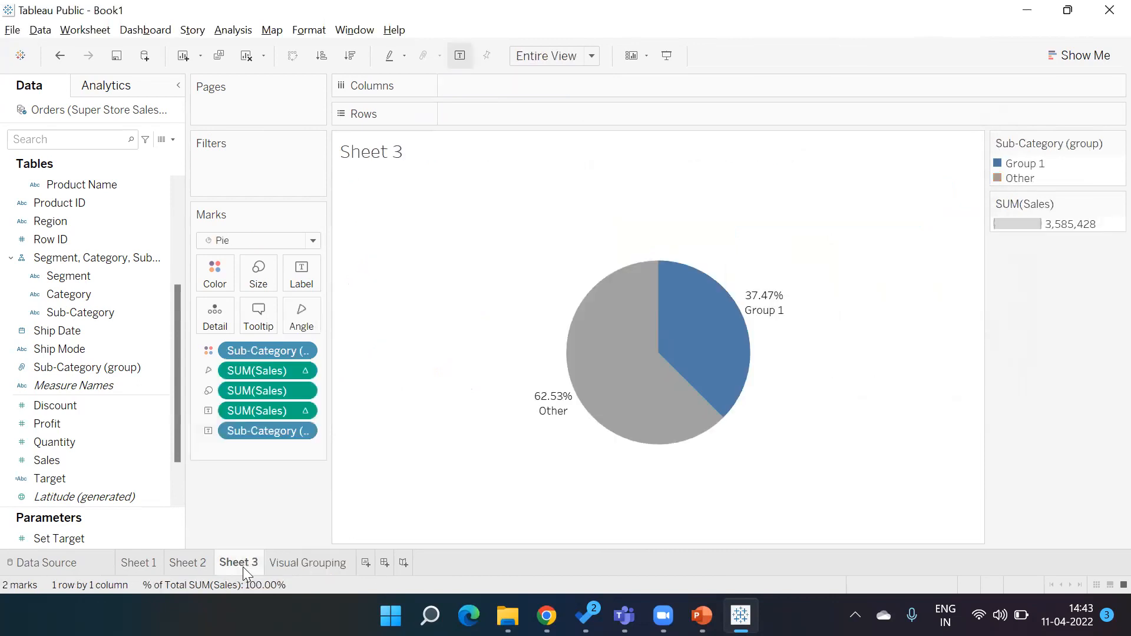
right_click(243, 566)
click(242, 567)
double_click(243, 566)
key(shift+Right)
key(shift+Right)
key(shift+Right)
key(shift+Right)
key(shift+Right)
key(shift+Right)
key(shift+Right)
text(Grouping)
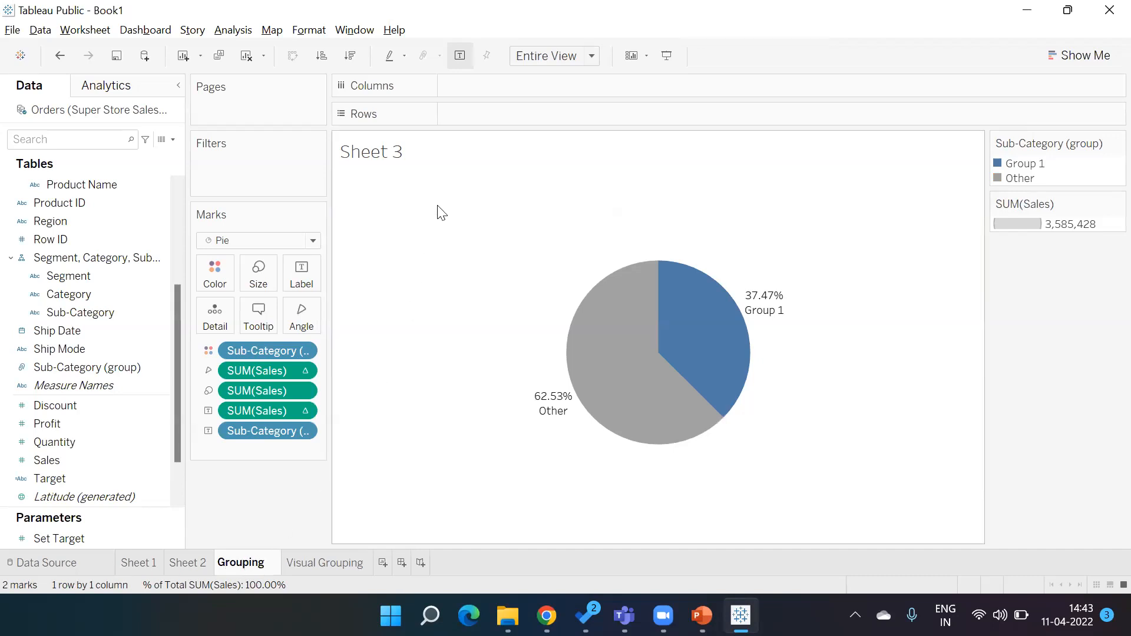
key(Return)
- Extend the pie chart title with "- Grouped Bookcases, Furnishing, Chairs and Tables as Group 1 and rest as others"
double_click(431, 156)
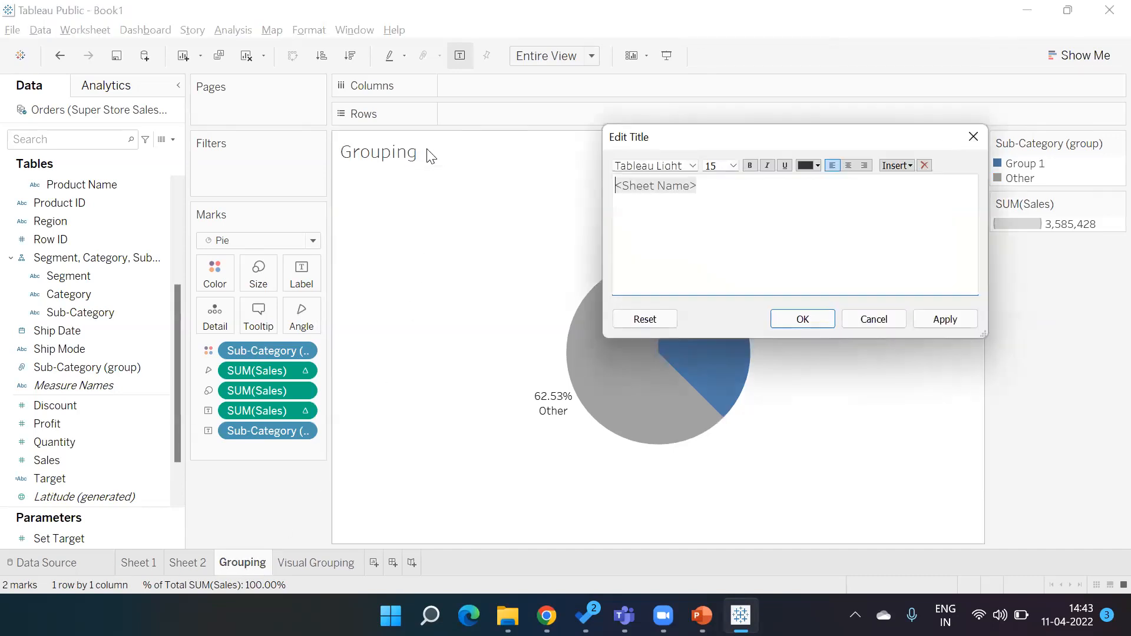
text(- Grouped)
text( Bookcas)
text(es,)
text( Fur)
text(nishim)
key(BackSpace)
text(ng)
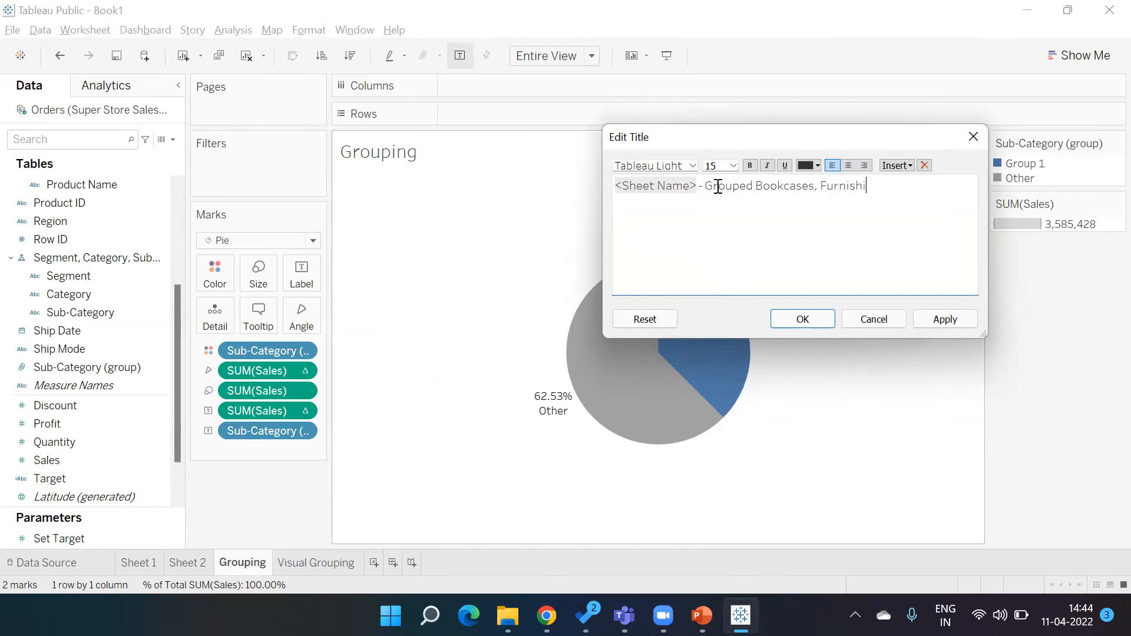
text(, CHairs a)
key(BackSpace)
key(BackSpace)
key(BackSpace)
key(BackSpace)
key(BackSpace)
text(hairs and Tables as Group)
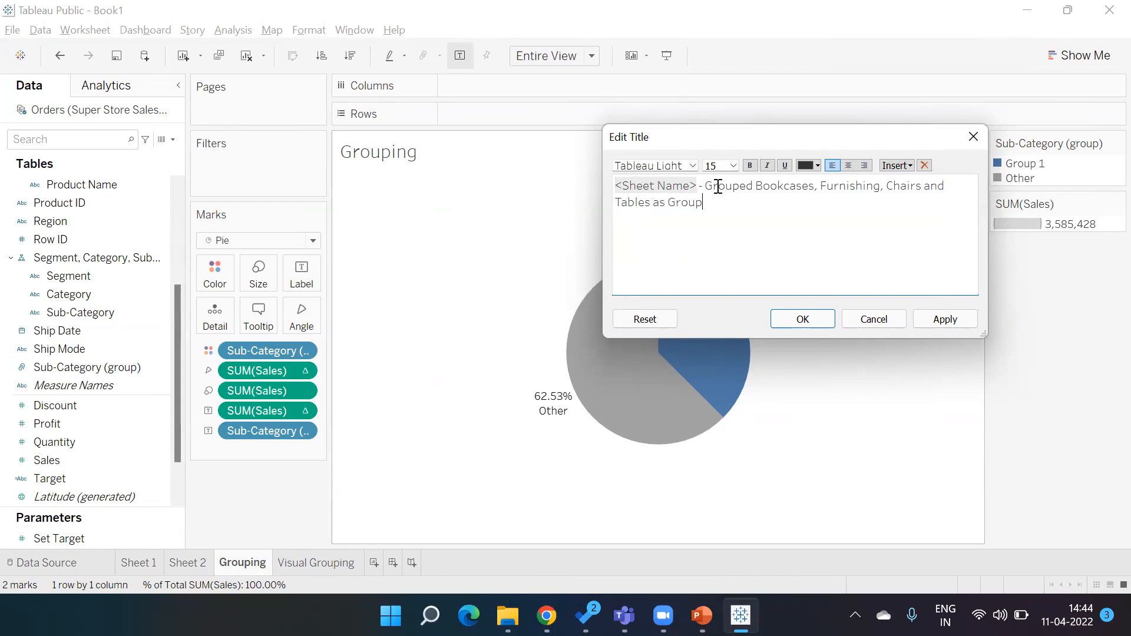
text( 1 and rest as others)
click(828, 321)
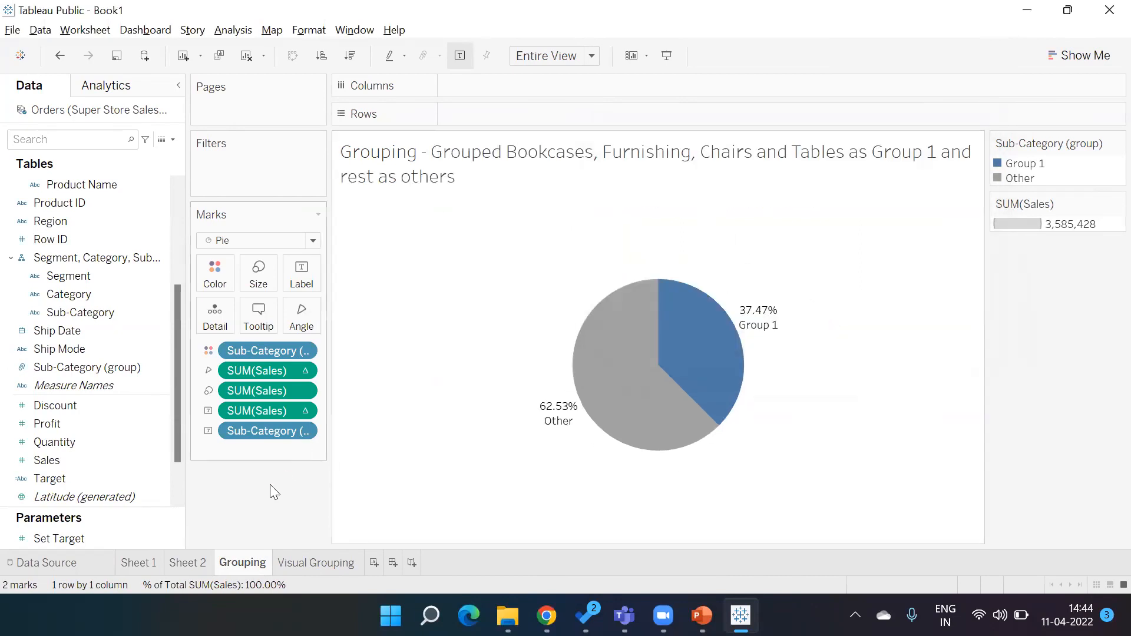
- Rename Sheet 2 as Manual Grouping
click(188, 563)
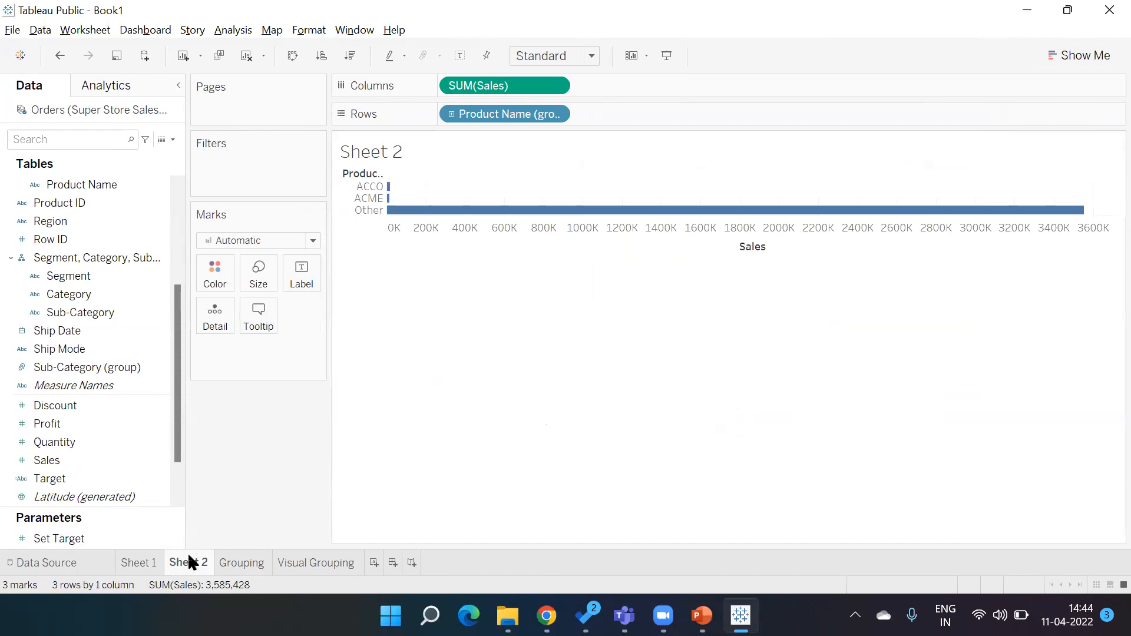
right_click(187, 560)
click(232, 384)
text(Manual Grouping)
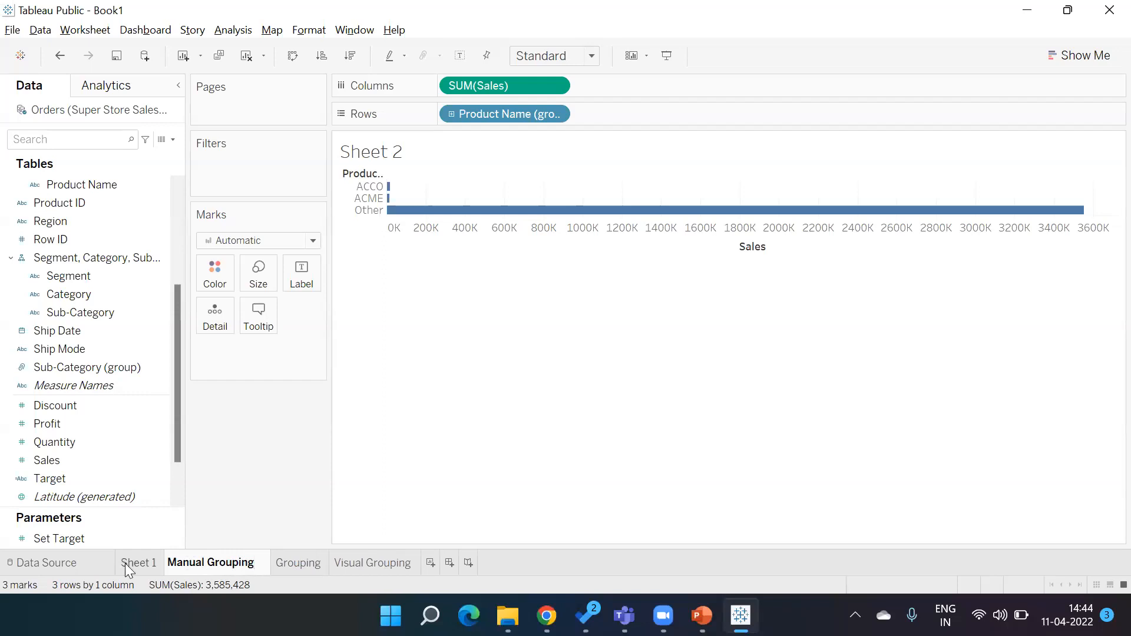
- Delete Sheet 1 from the workbook
click(125, 563)
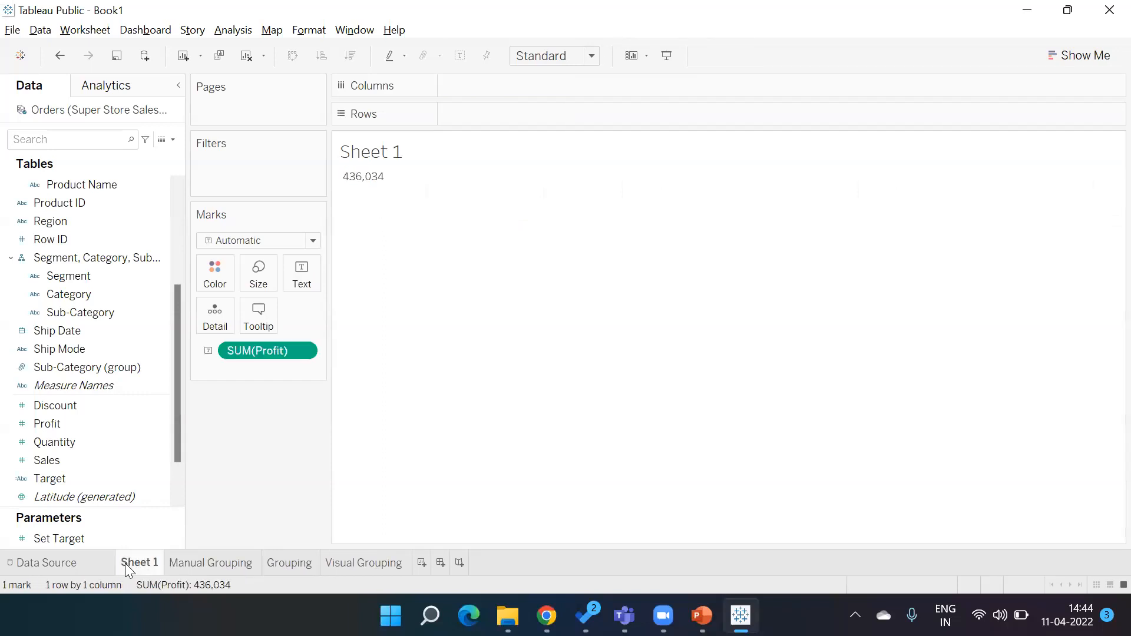
right_click(125, 563)
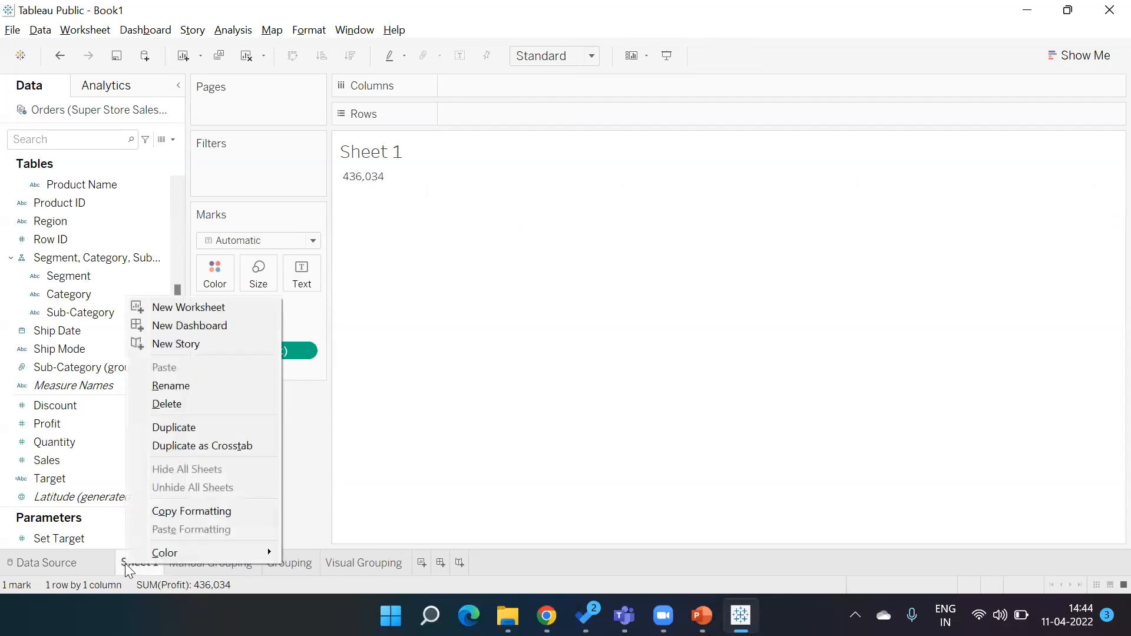
click(184, 406)
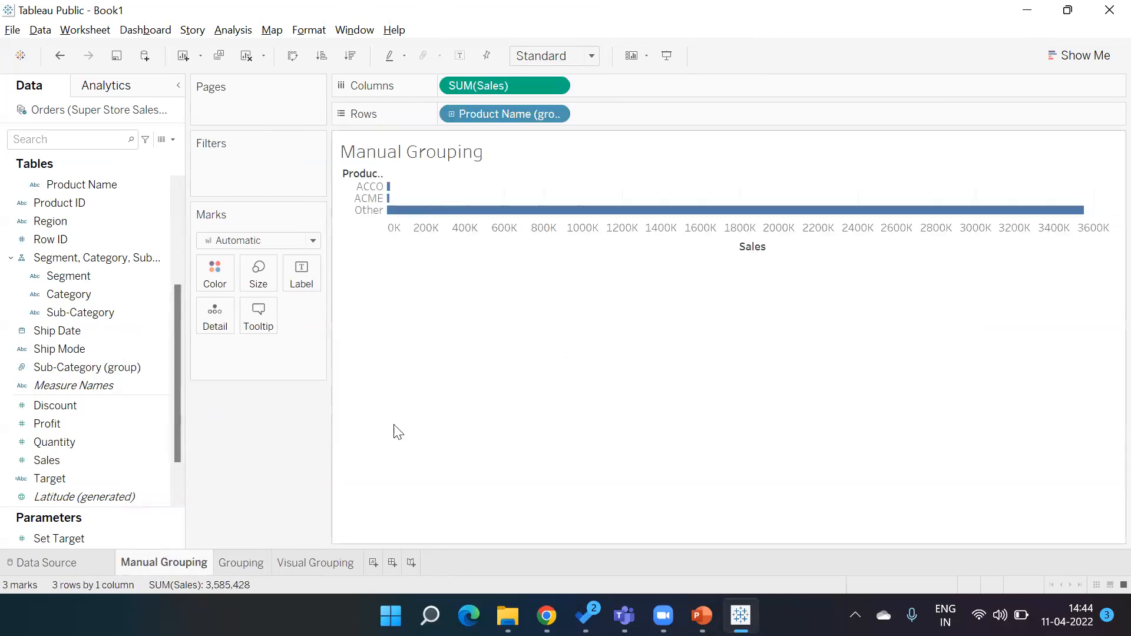
- Start saving the workbook to Tableau Public and sign in with the account e-mail and password
click(12, 29)
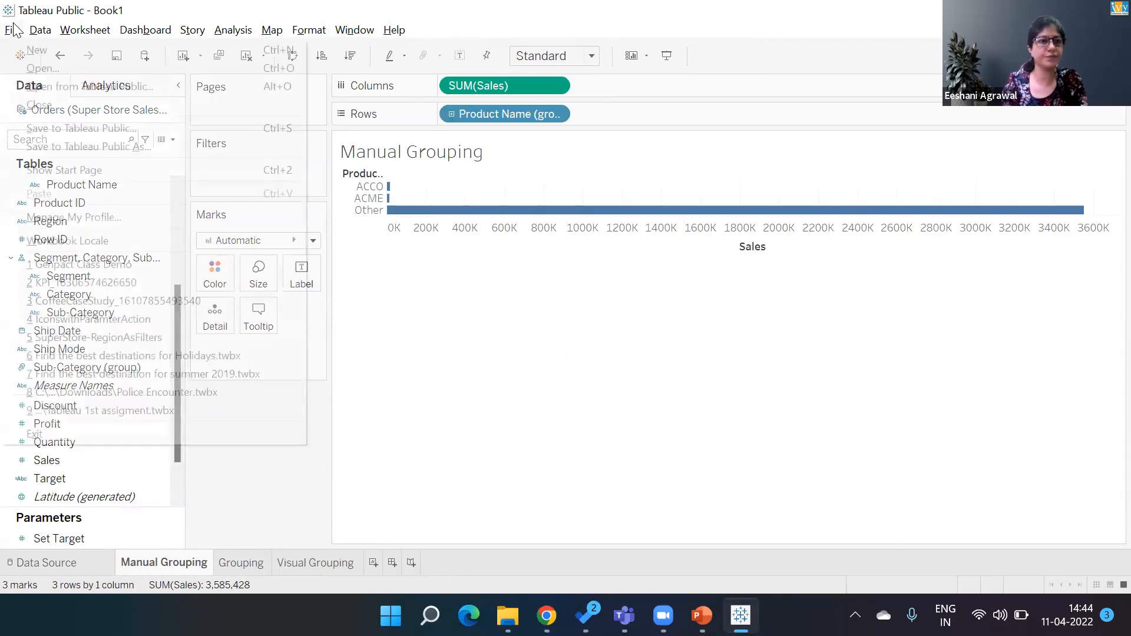
click(49, 144)
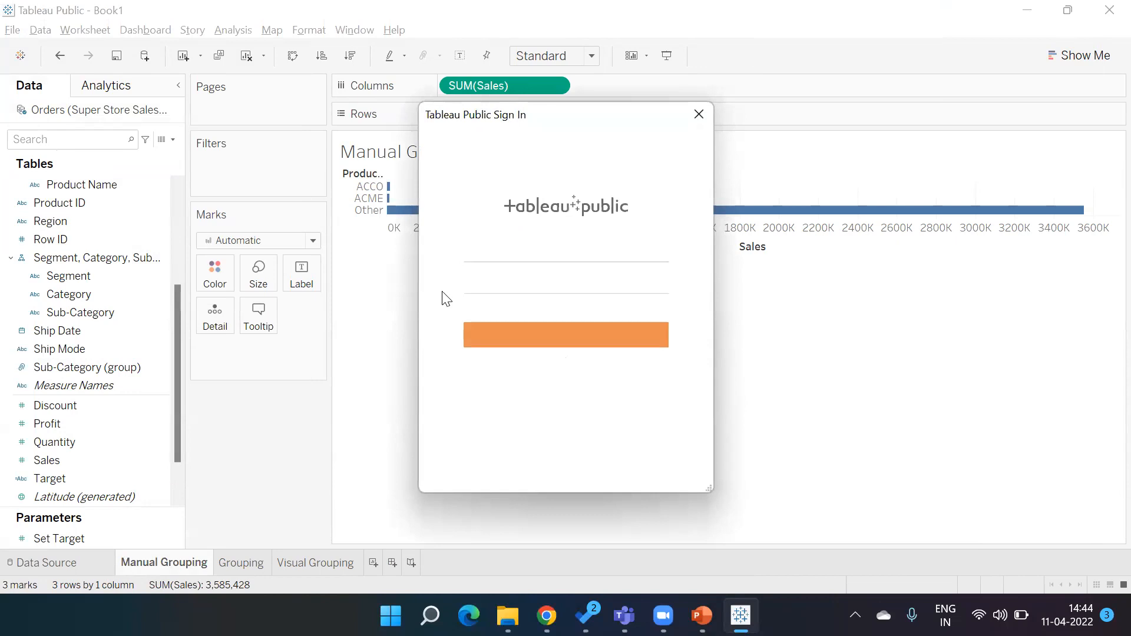
click(480, 250)
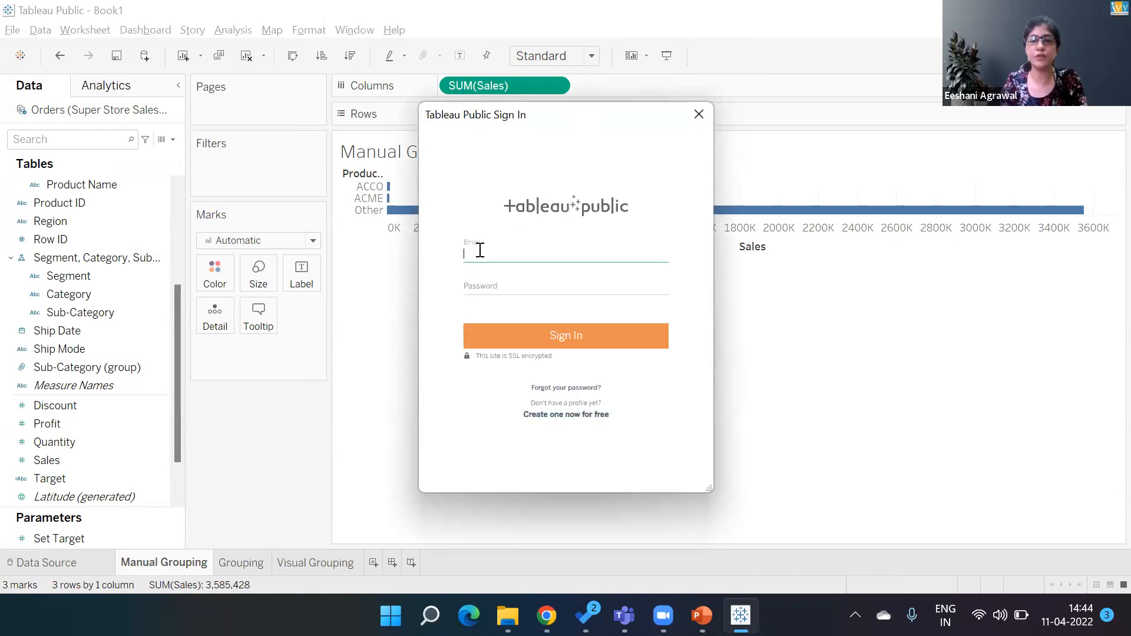
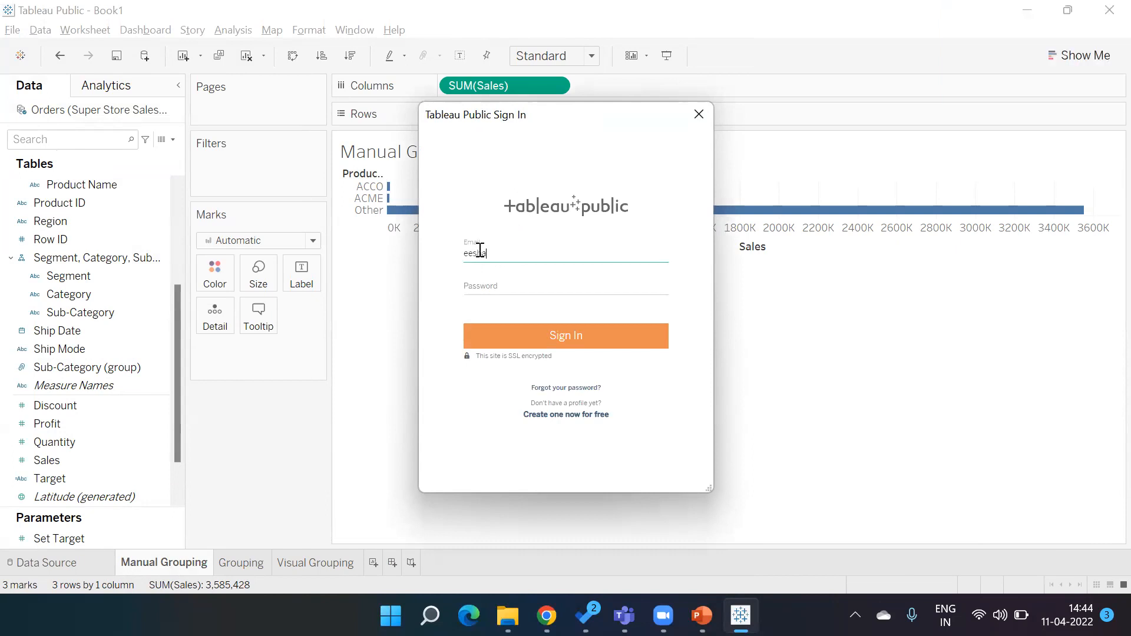
key(Tab)
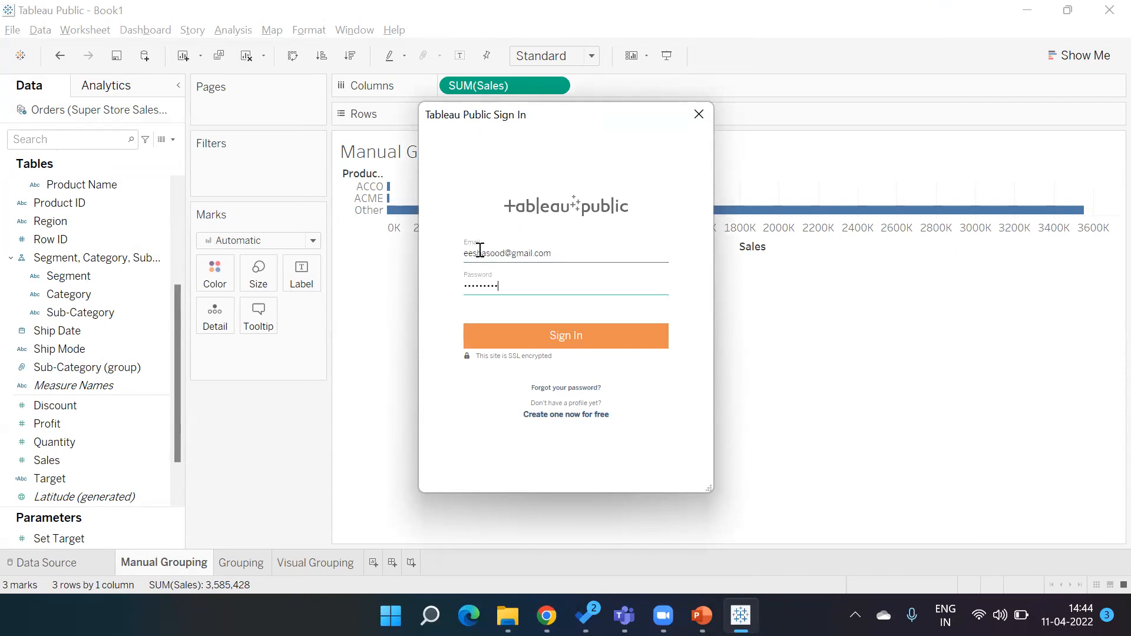
click(522, 339)
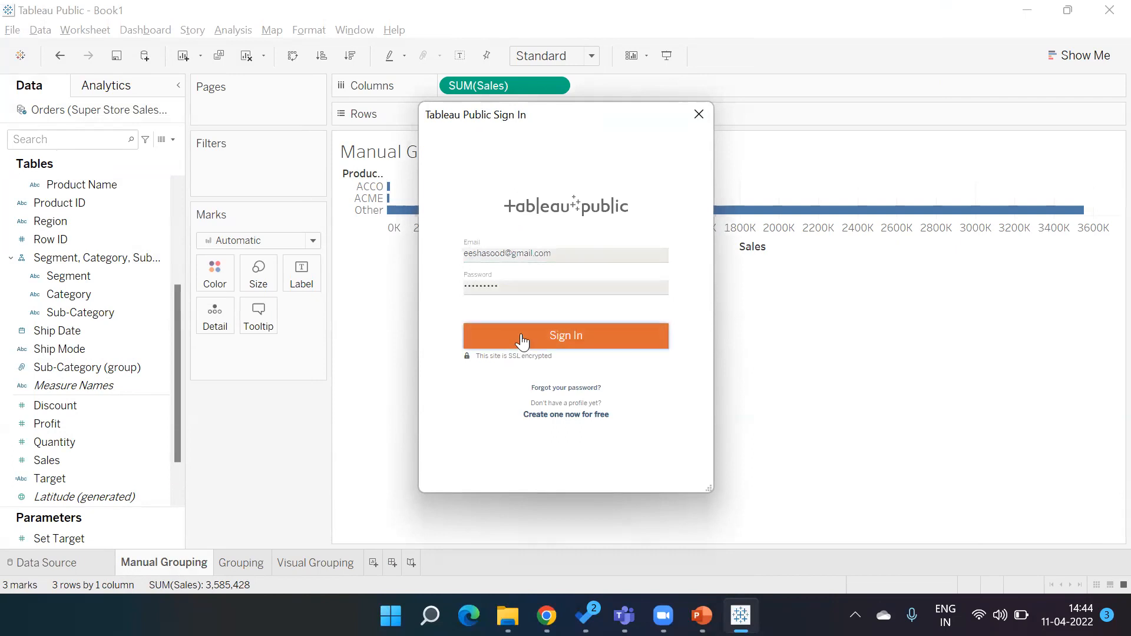
- Re-enter the account password and sign in again
click(519, 287)
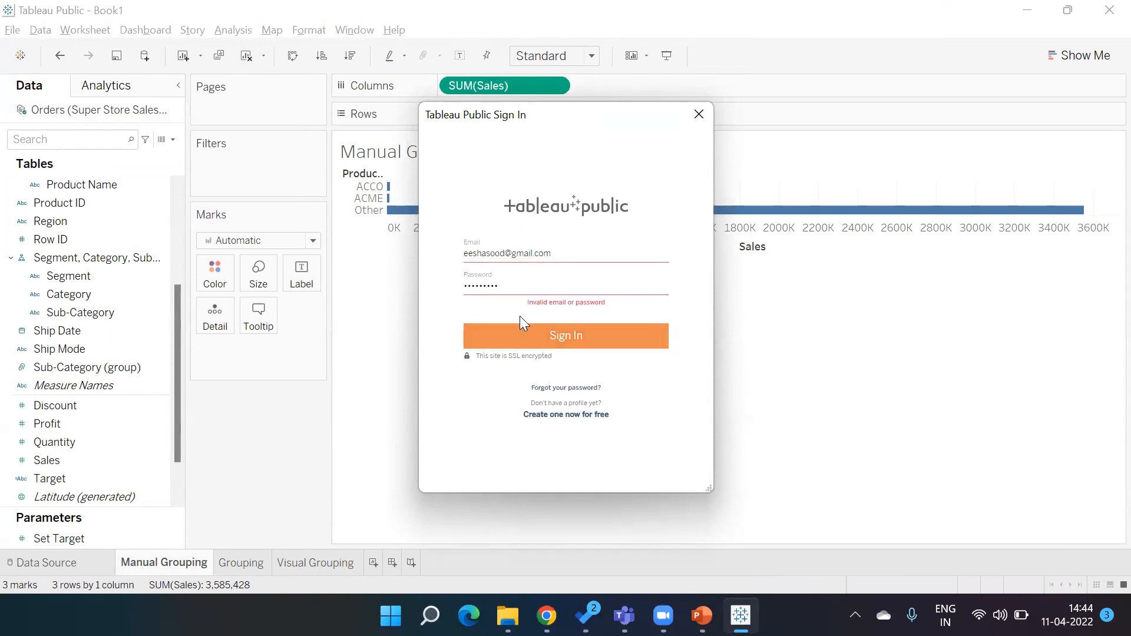
click(523, 340)
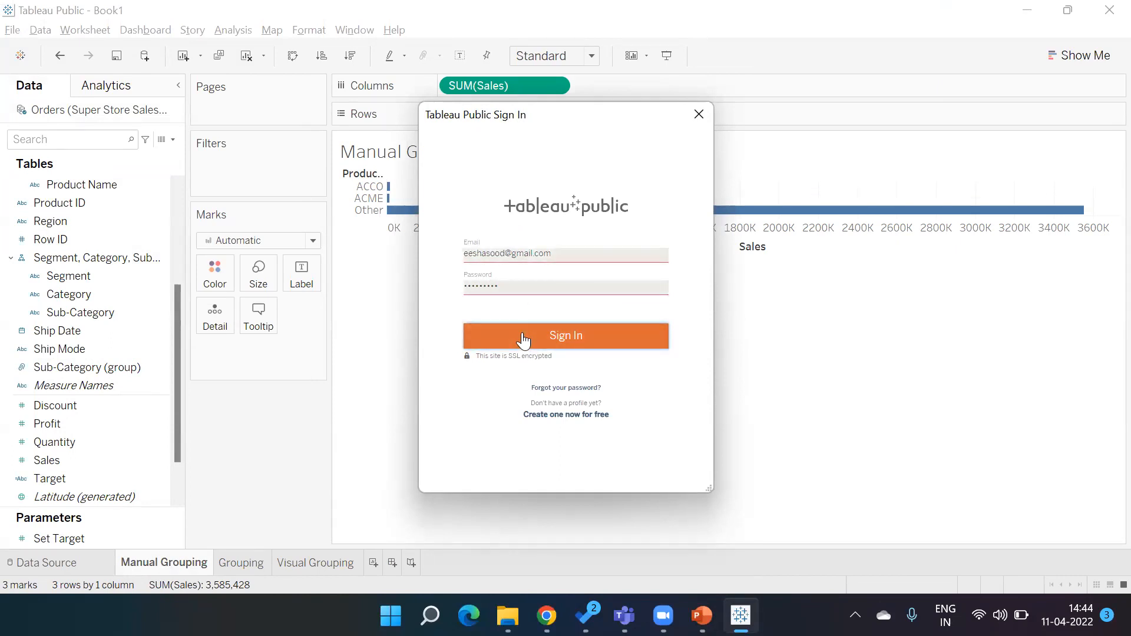
click(515, 286)
drag(516, 287, 437, 289)
text(e•)
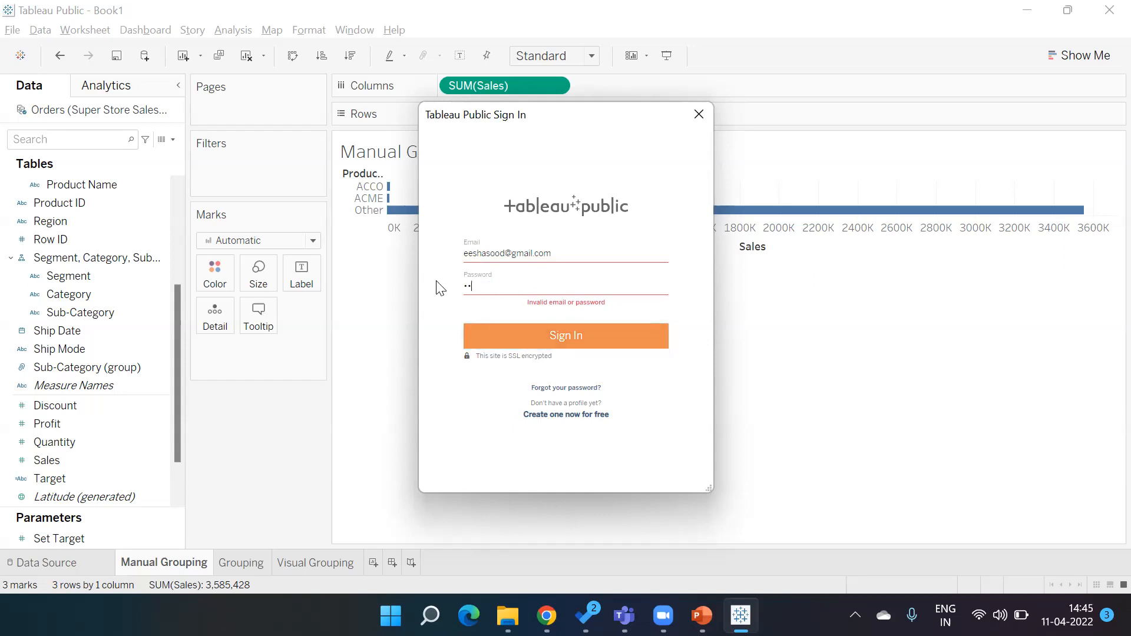
text(•••••••)
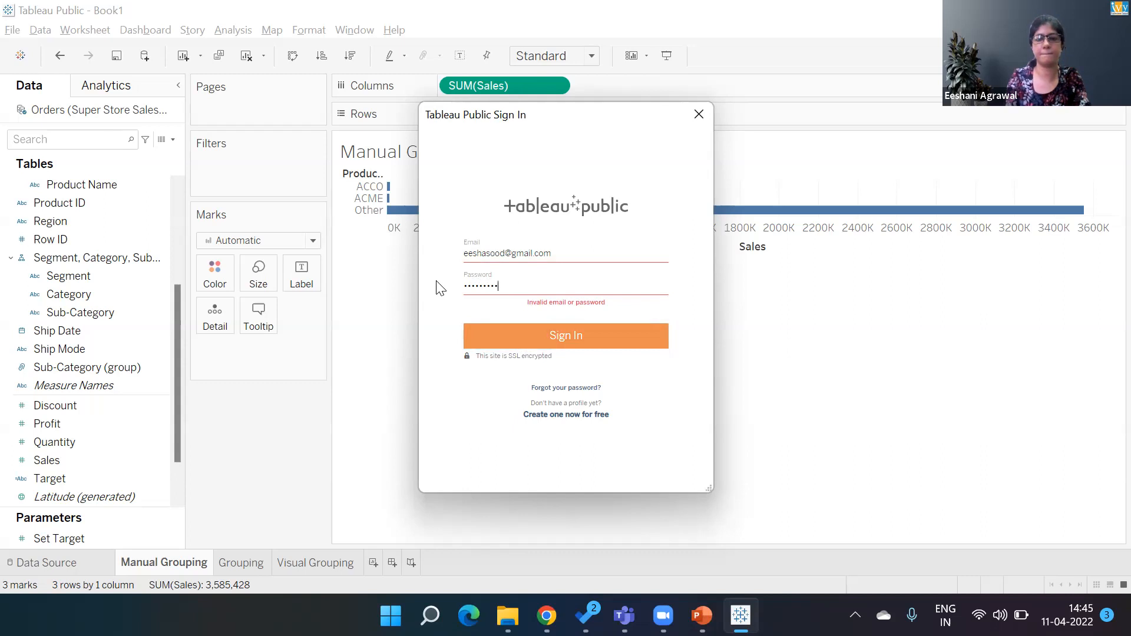
click(516, 334)
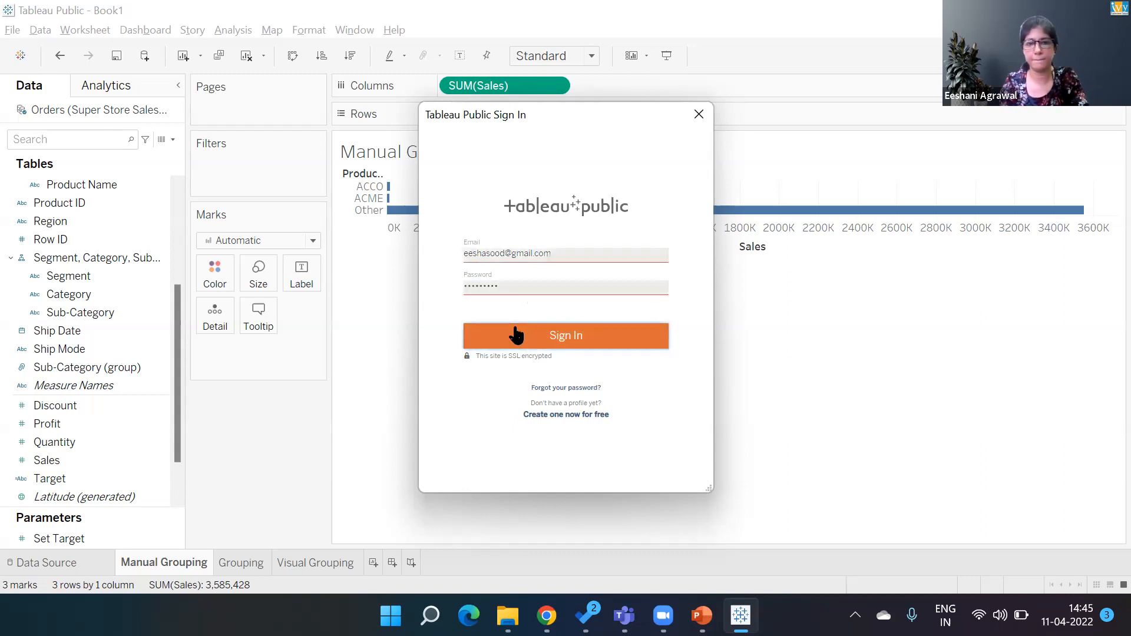
- Correct the account password and submit the sign-in
click(526, 290)
key(BackSpace)
key(BackSpace)
key(BackSpace)
key(BackSpace)
key(BackSpace)
key(BackSpace)
key(BackSpace)
key(BackSpace)
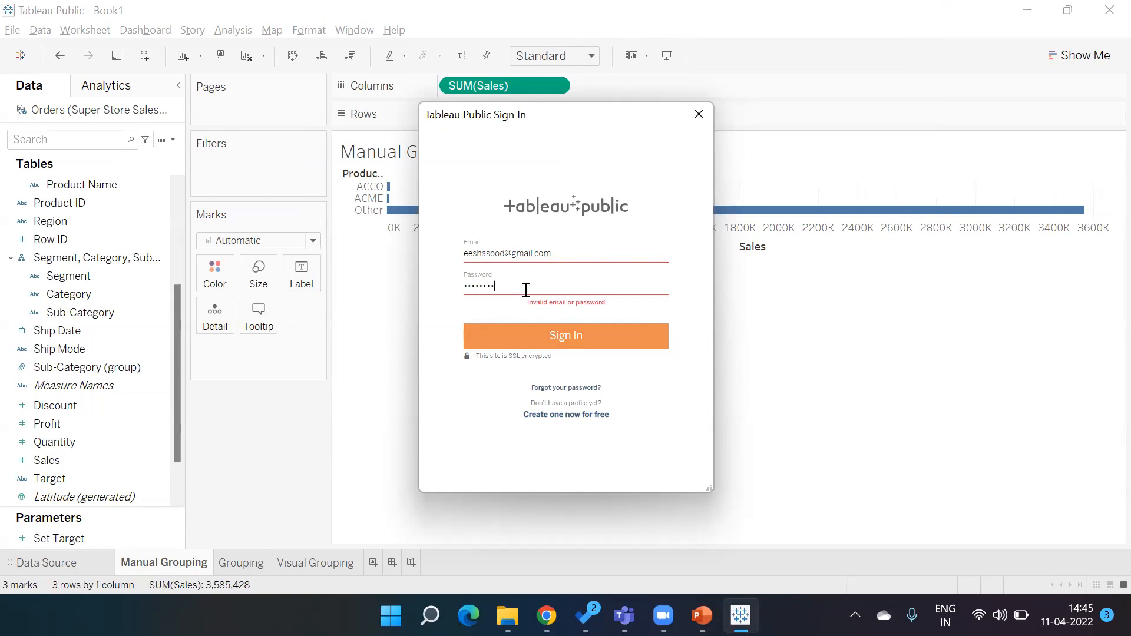
click(535, 345)
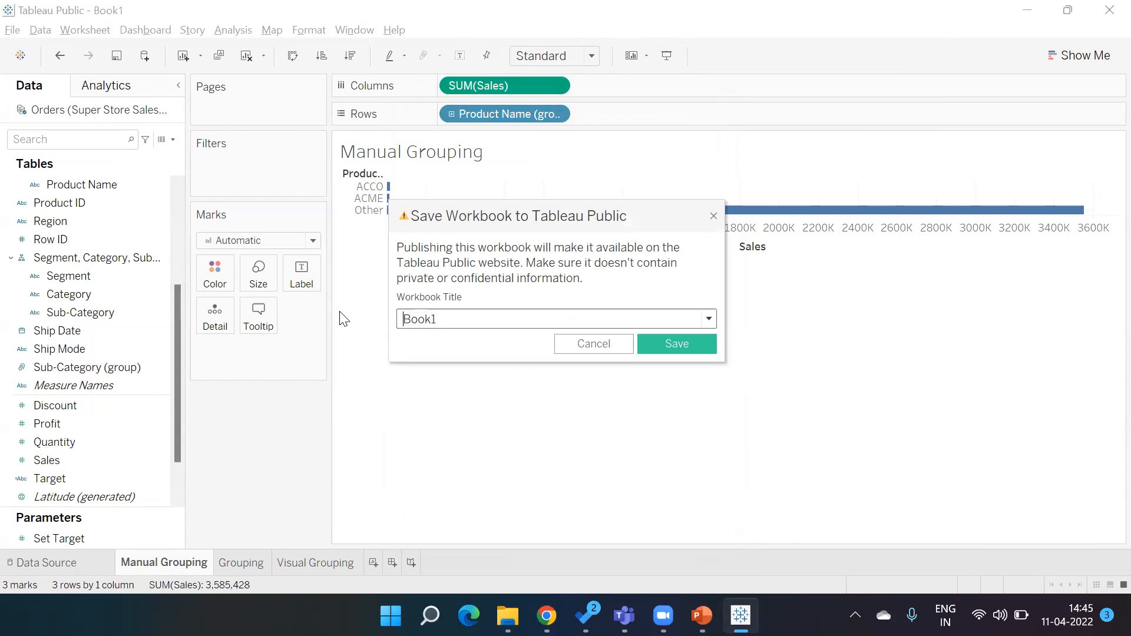
- Title the workbook Grouping and Visual Grouping and save it to Tableau Public
key(shift+Right)
key(shift+Right)
key(shift+Right)
key(shift+Right)
key(shift+Right)
text(Grou)
key(BackSpace)
text(ouping)
text(nd Visua)
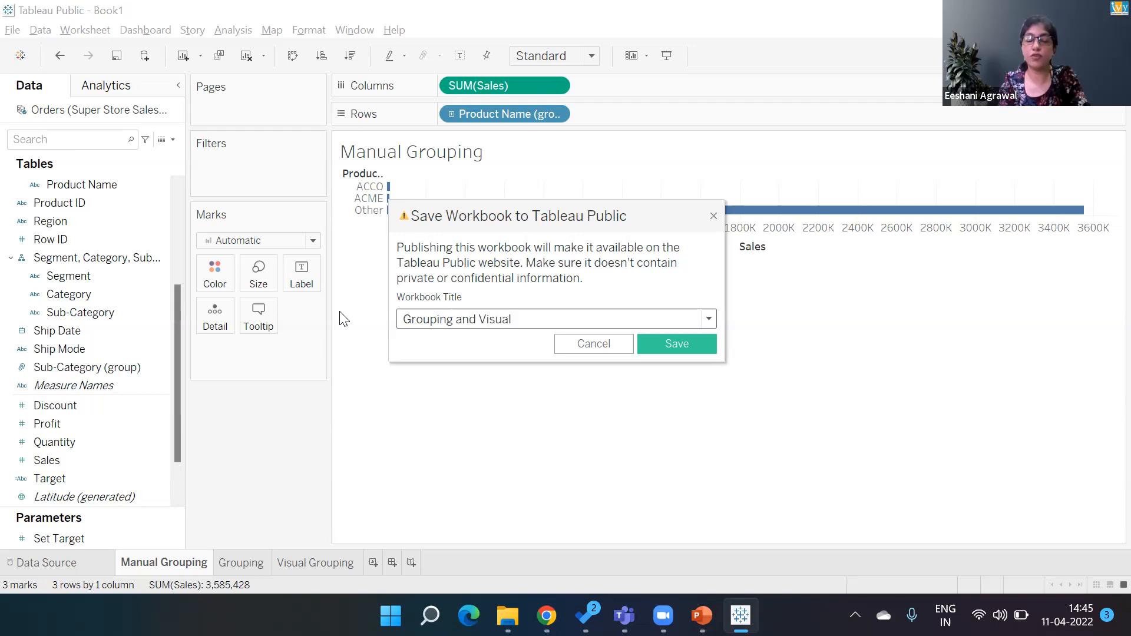
text(l)
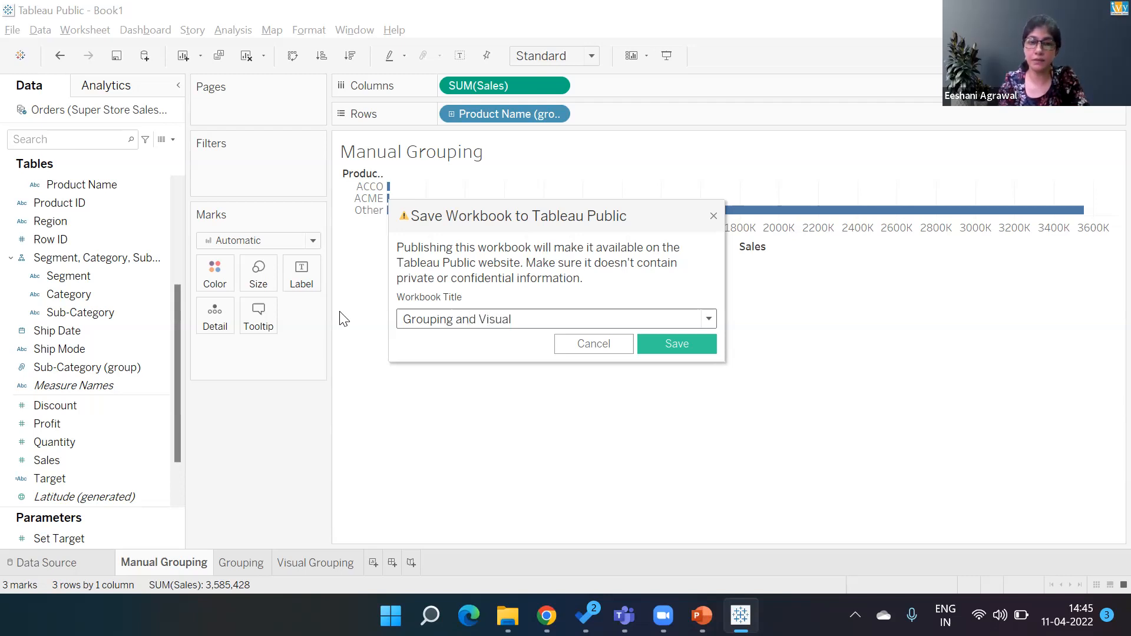
text( Grouping)
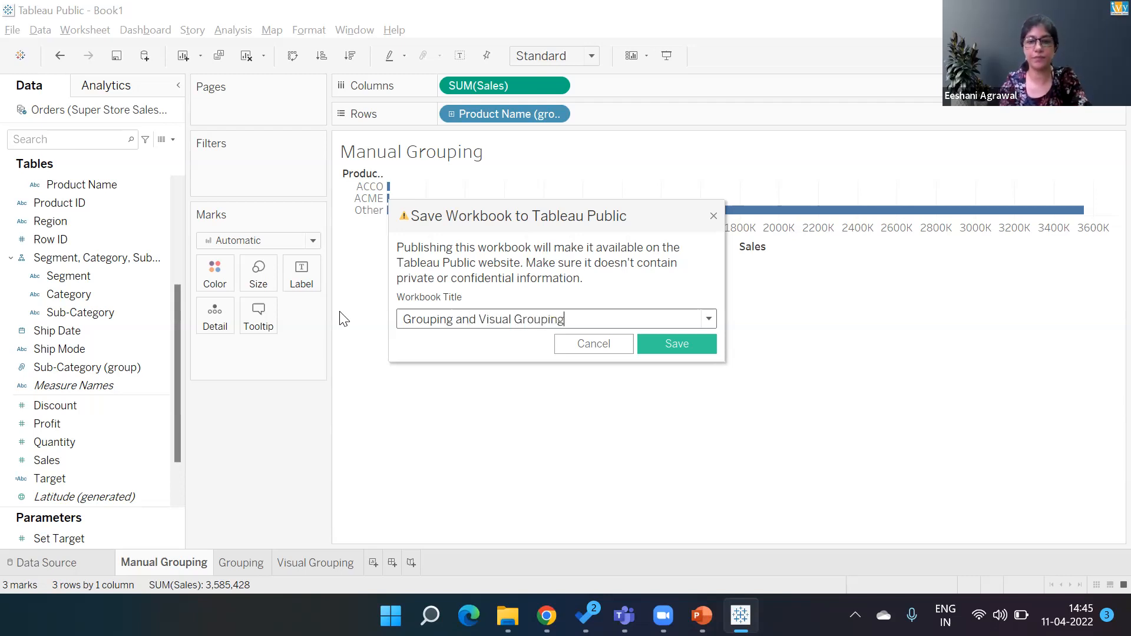
click(678, 340)
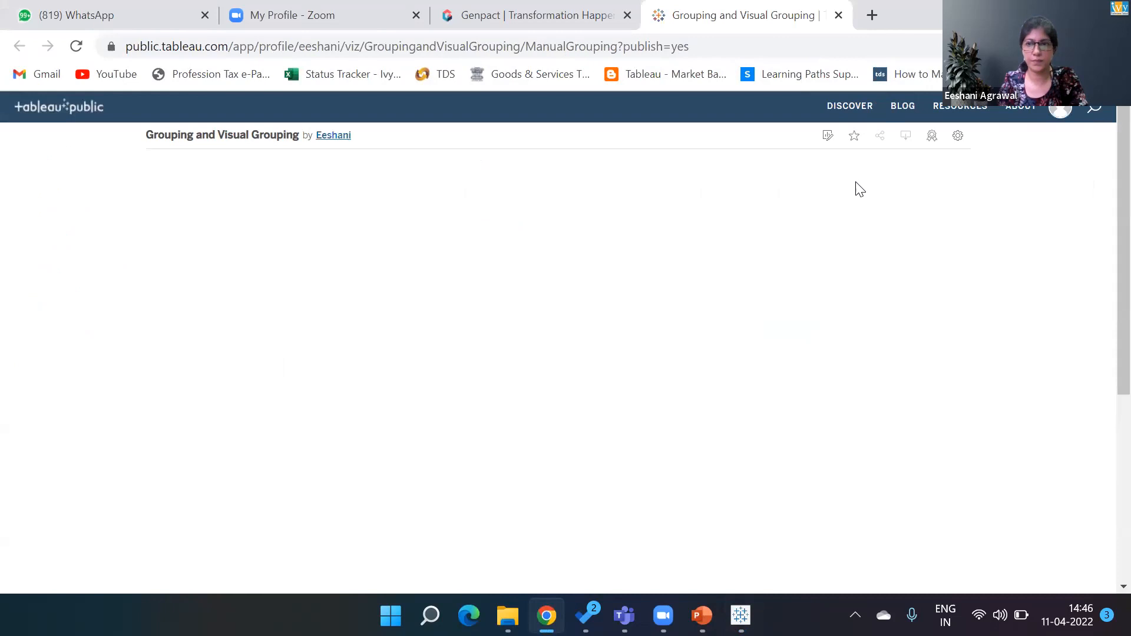
- Turn off Show Viz on Profile in the published viz settings
click(955, 141)
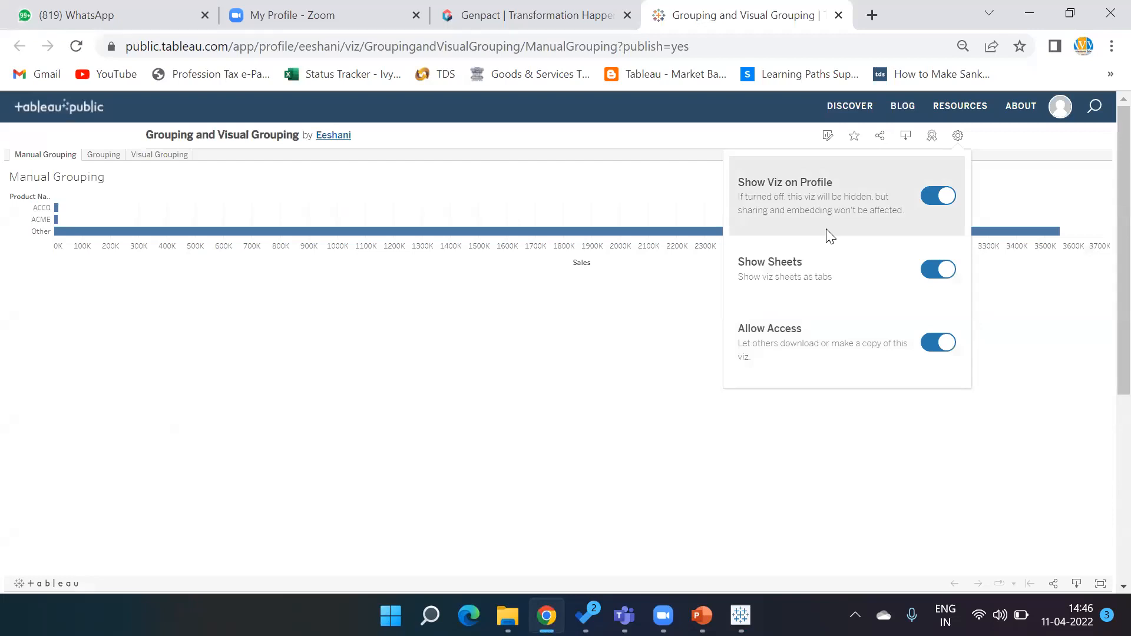
click(935, 197)
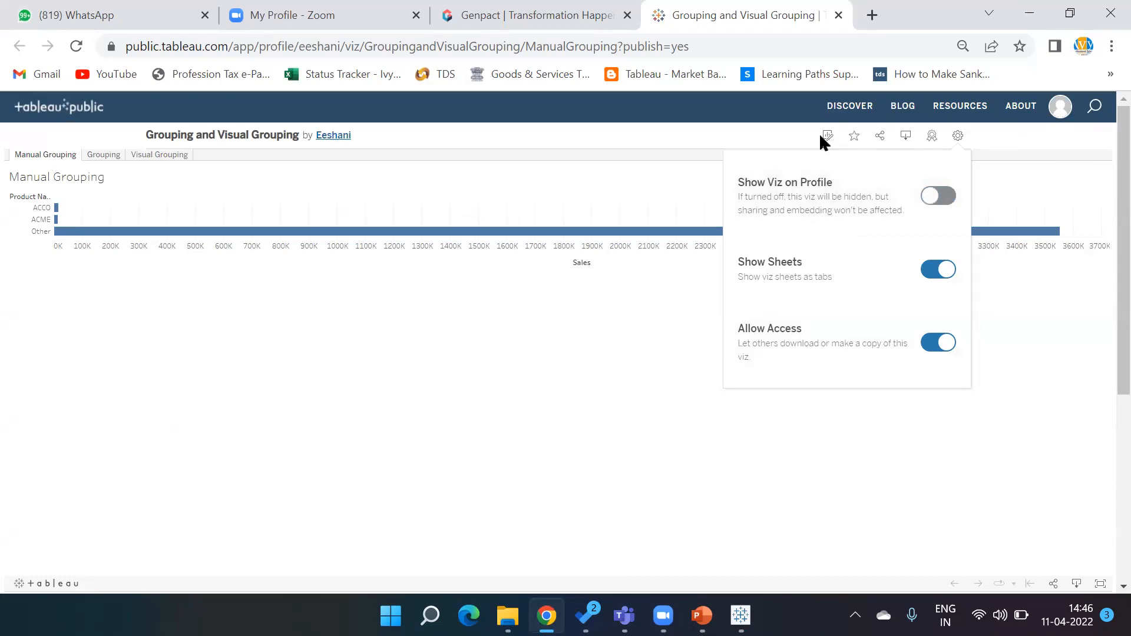
click(1052, 194)
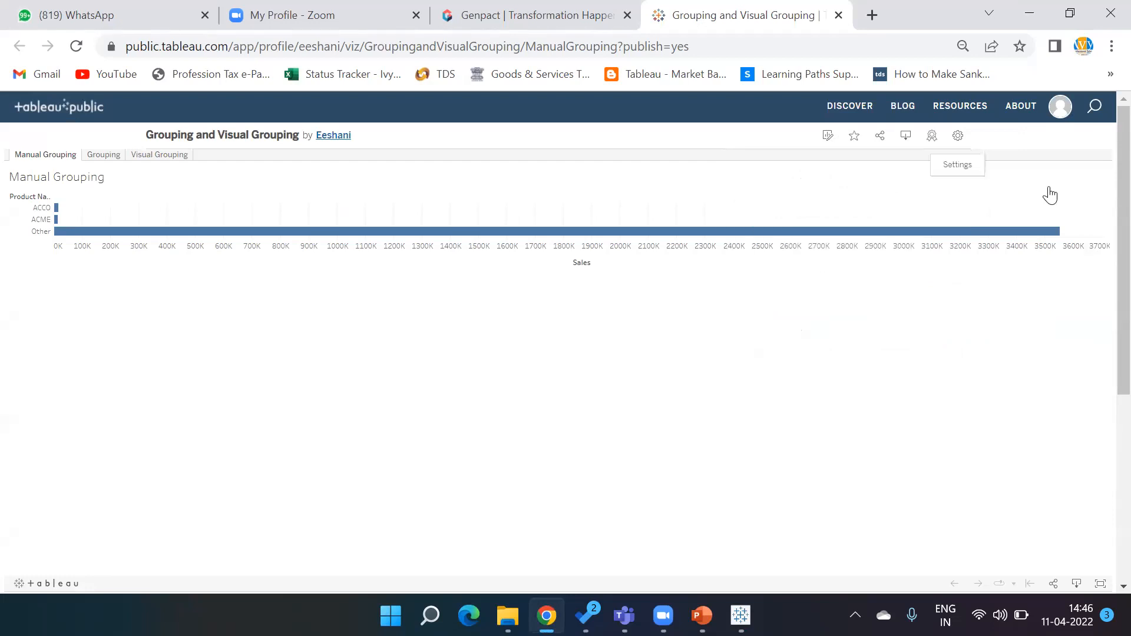
- Open the viz's Share options and select the link
click(880, 140)
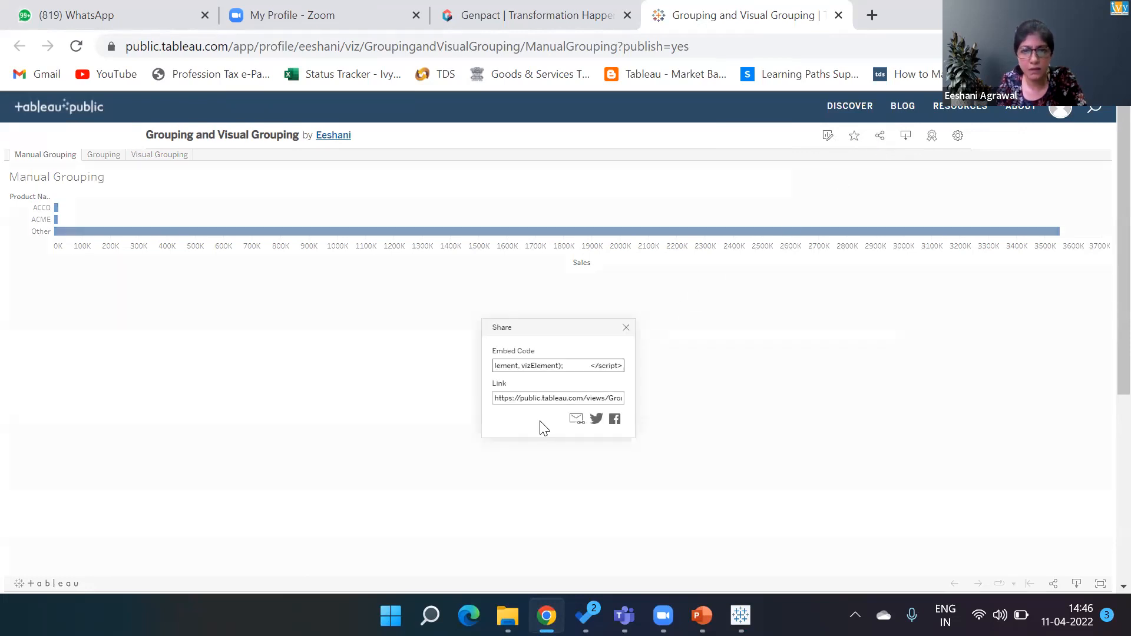
click(535, 399)
click(535, 400)
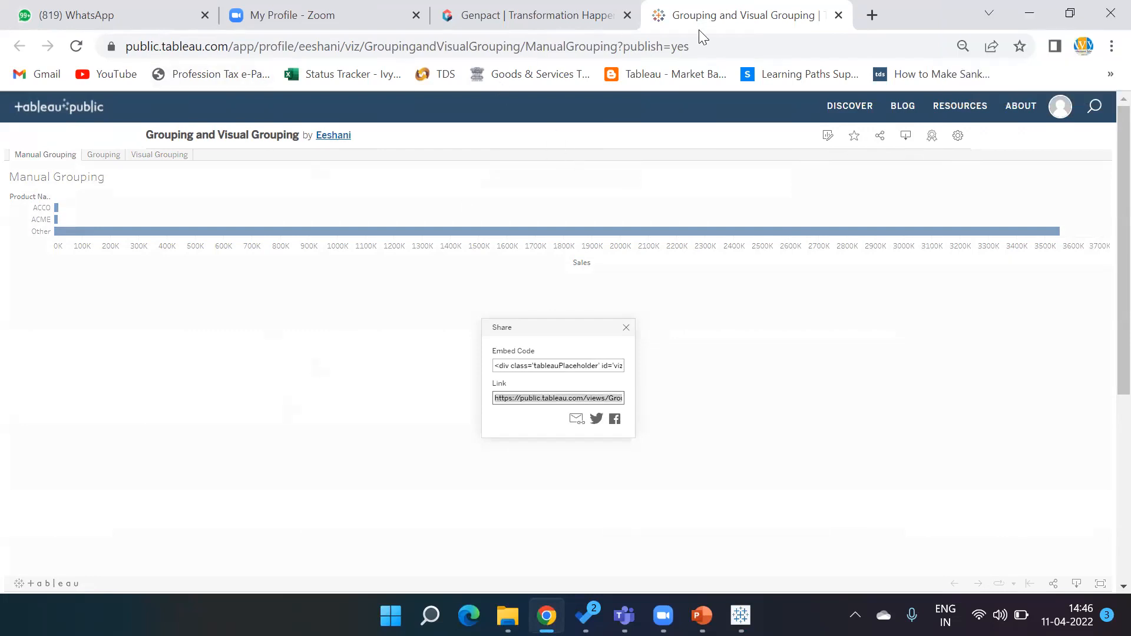
- Open the Admin page in a new browser tab and return to Tableau
key(ctrl+t)
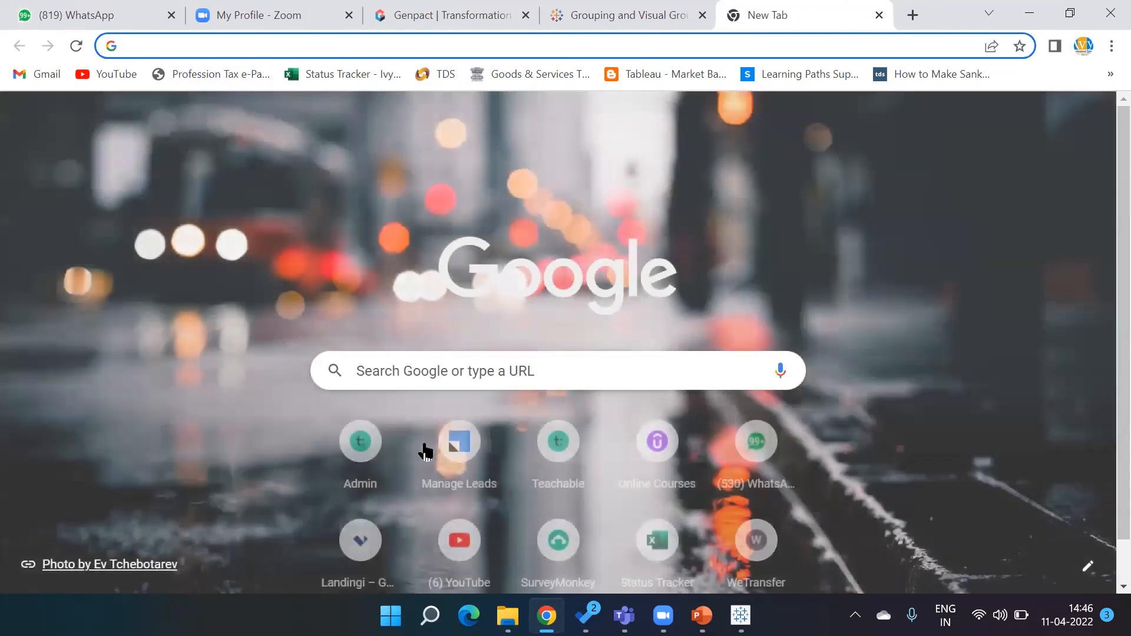
click(372, 435)
key(alt+Tab)
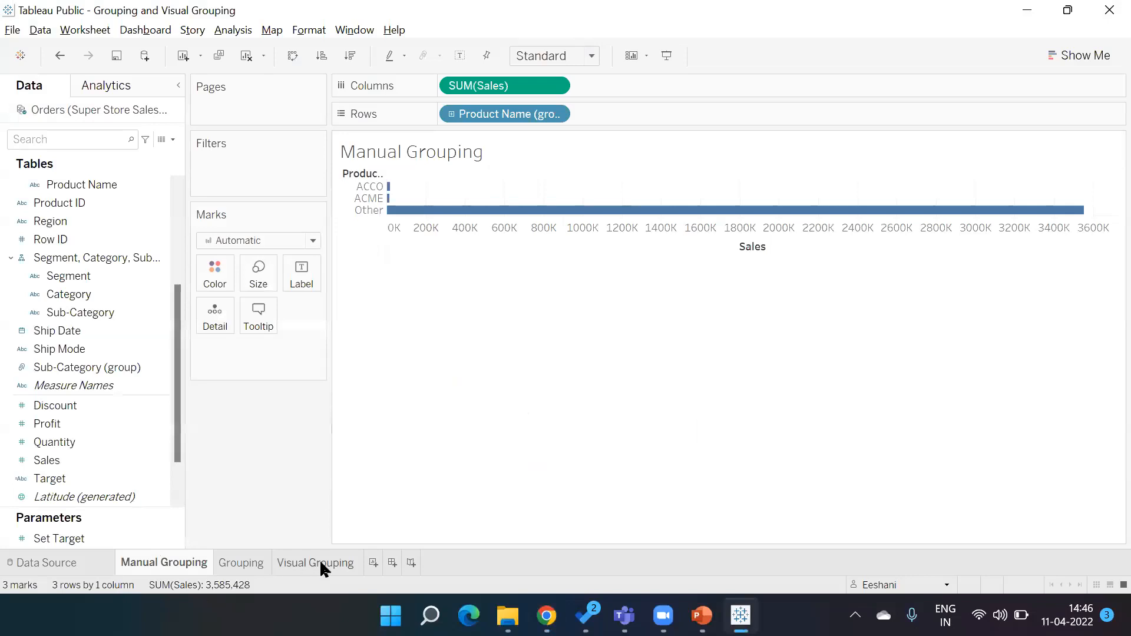
click(322, 565)
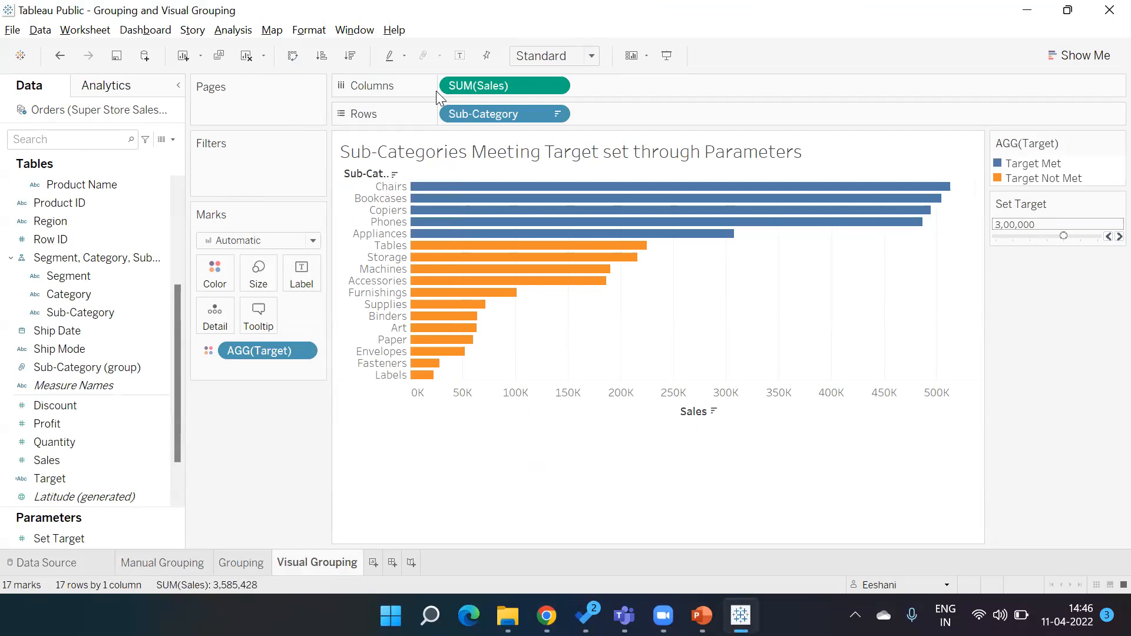
key(alt+Tab)
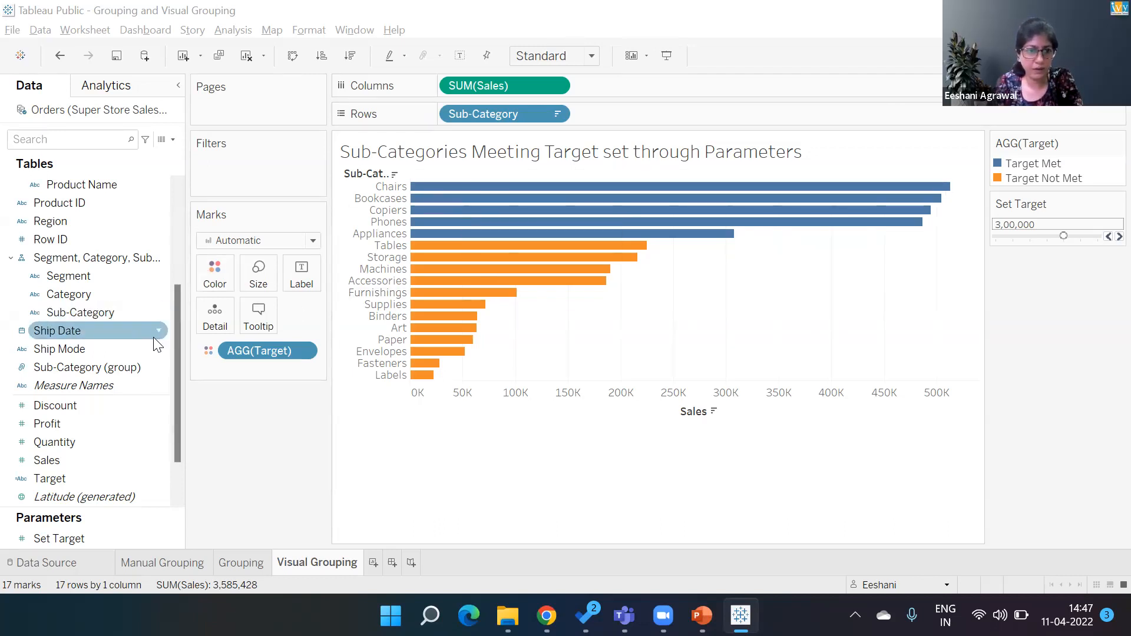
- Show mark labels on the Visual Grouping bar chart
click(157, 479)
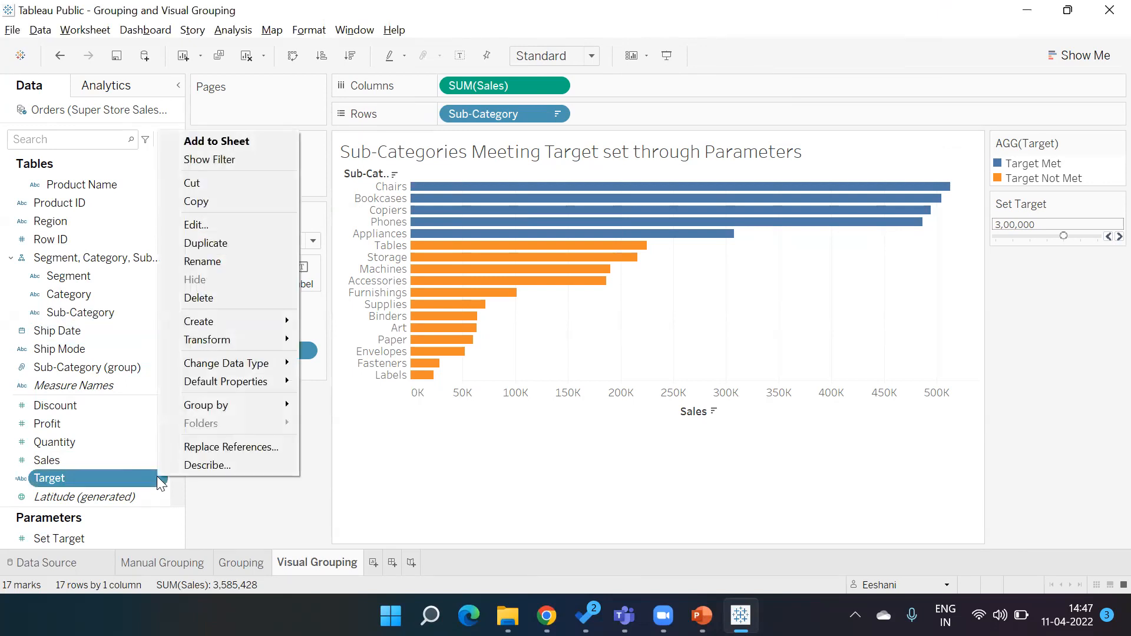
click(445, 475)
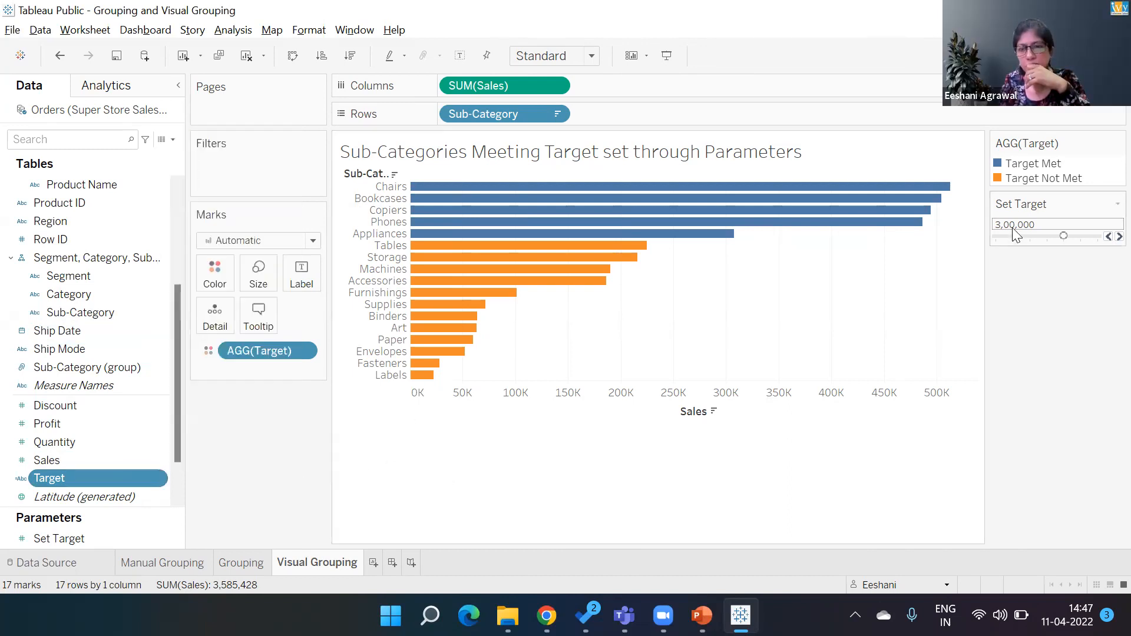
click(301, 276)
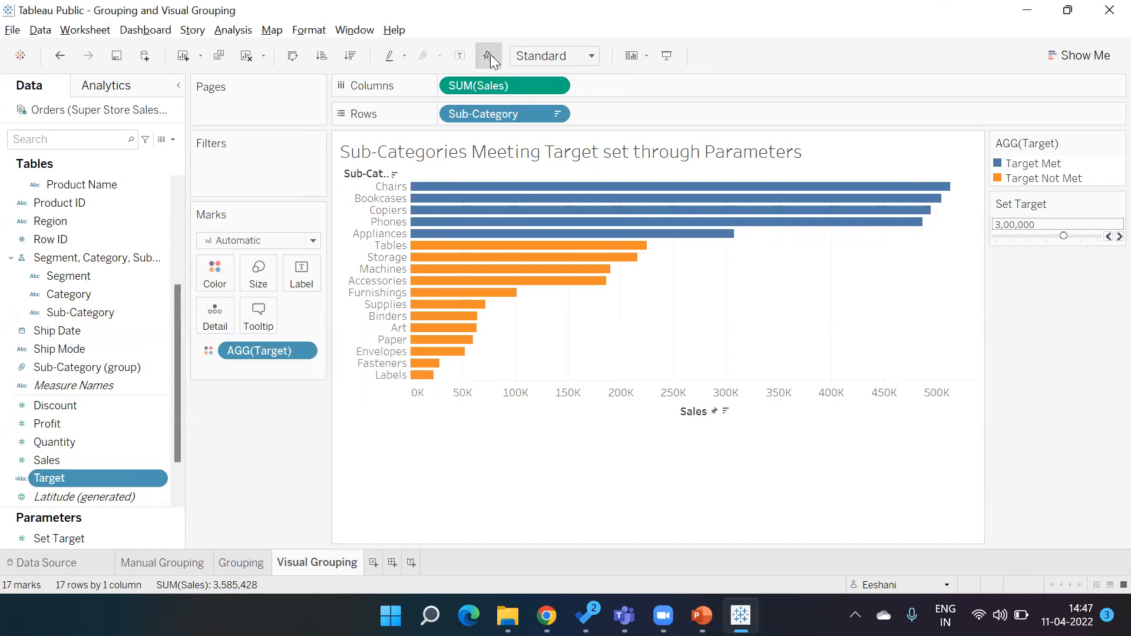
click(463, 57)
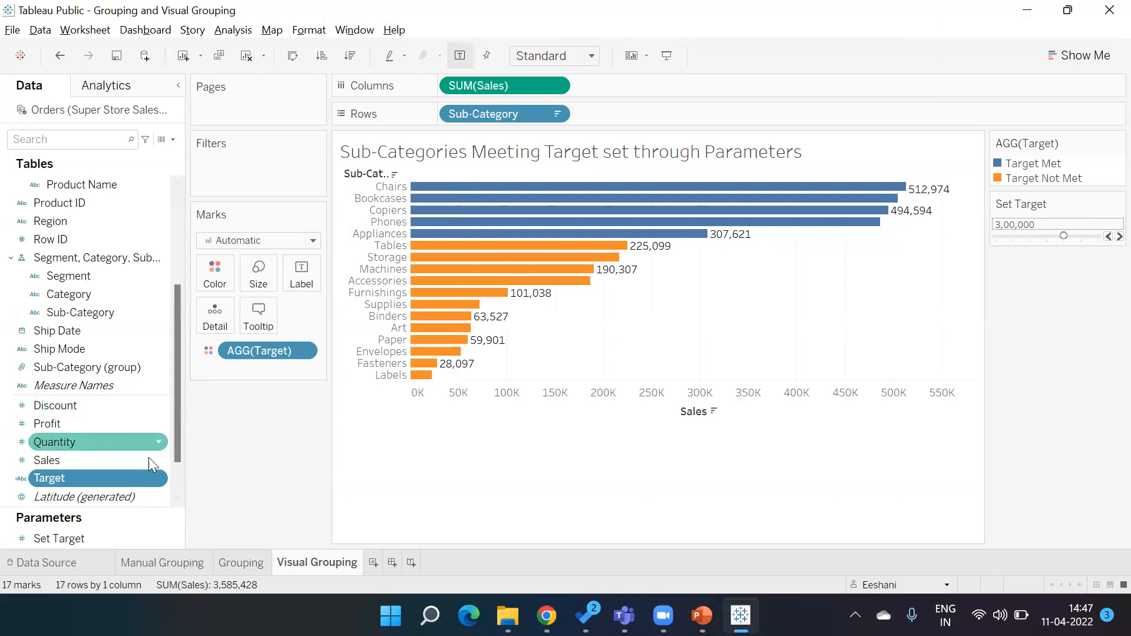
- Open the Target calculated field to review its formula, and close it
right_click(155, 479)
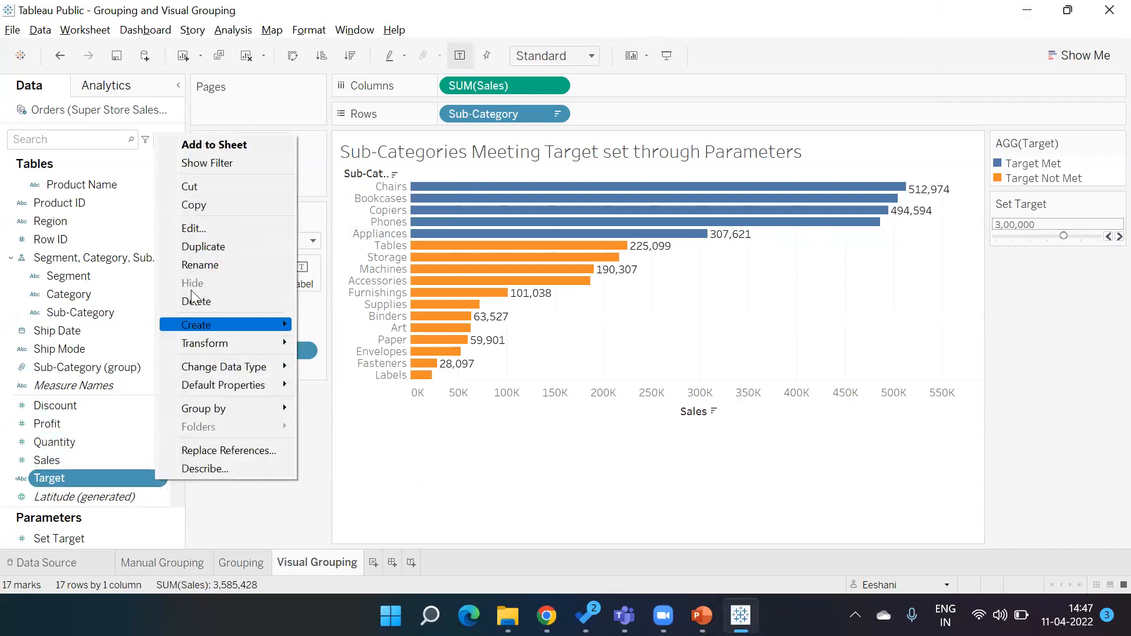
click(189, 229)
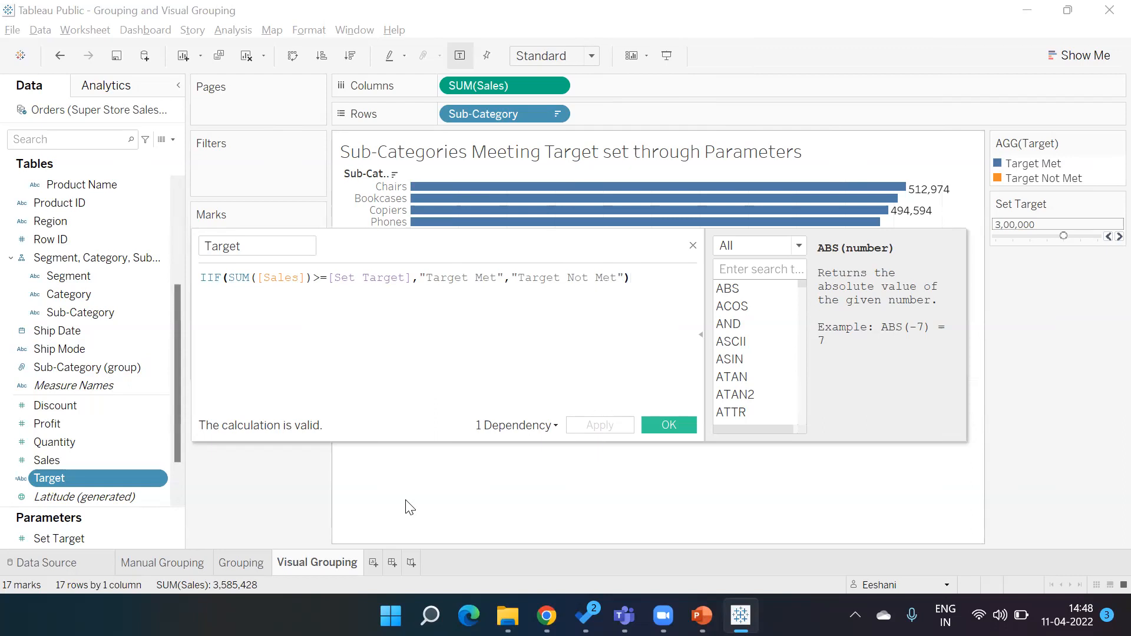
click(546, 616)
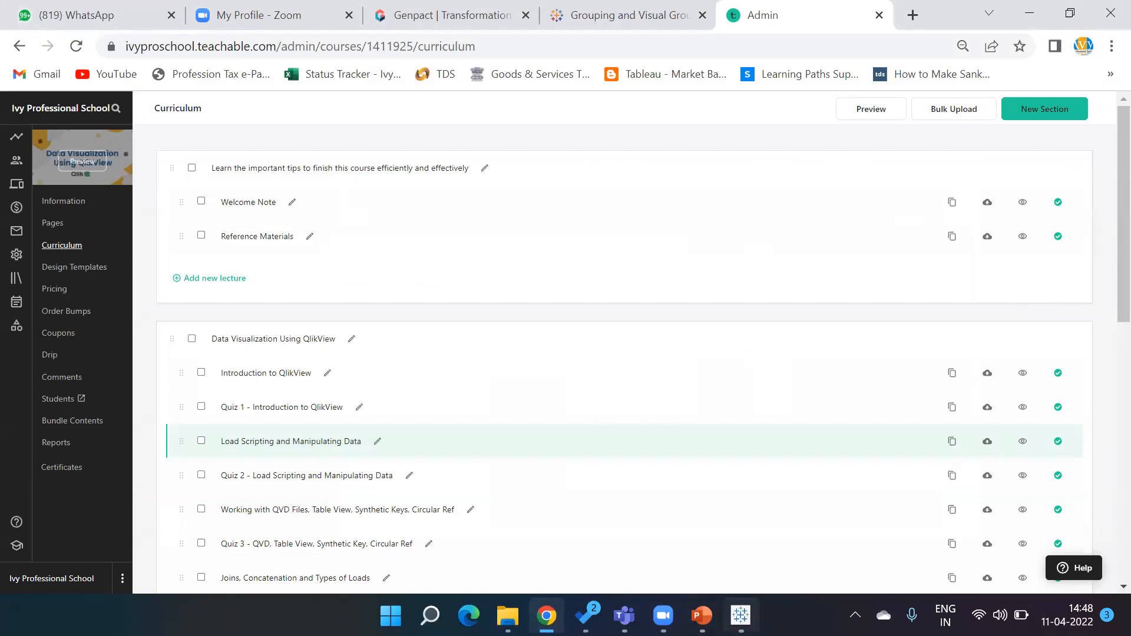
click(741, 616)
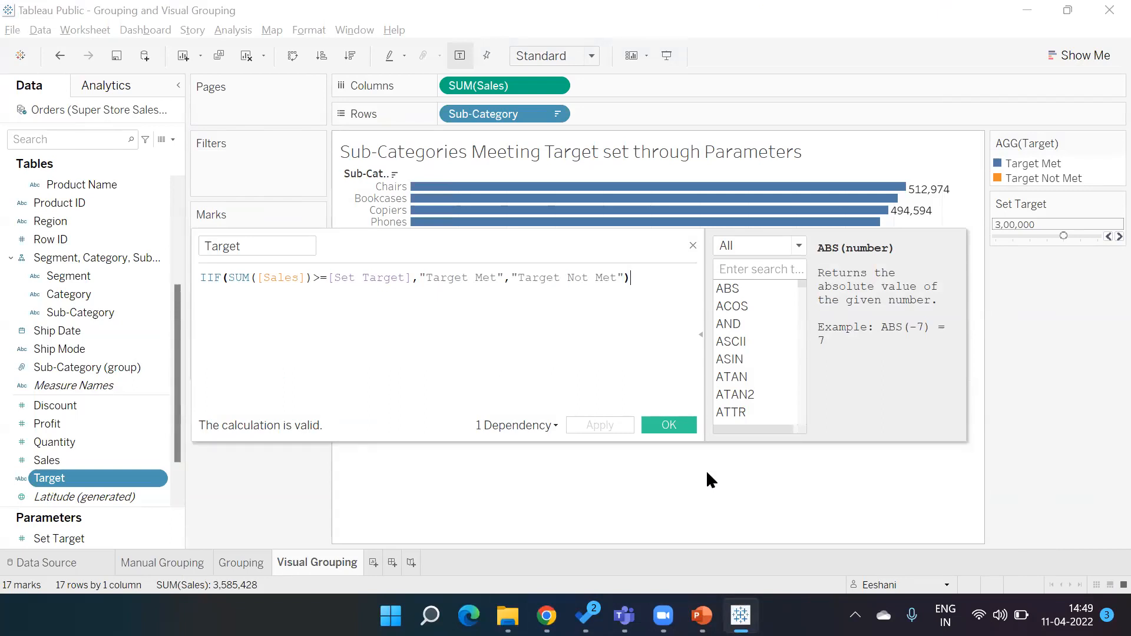
click(678, 427)
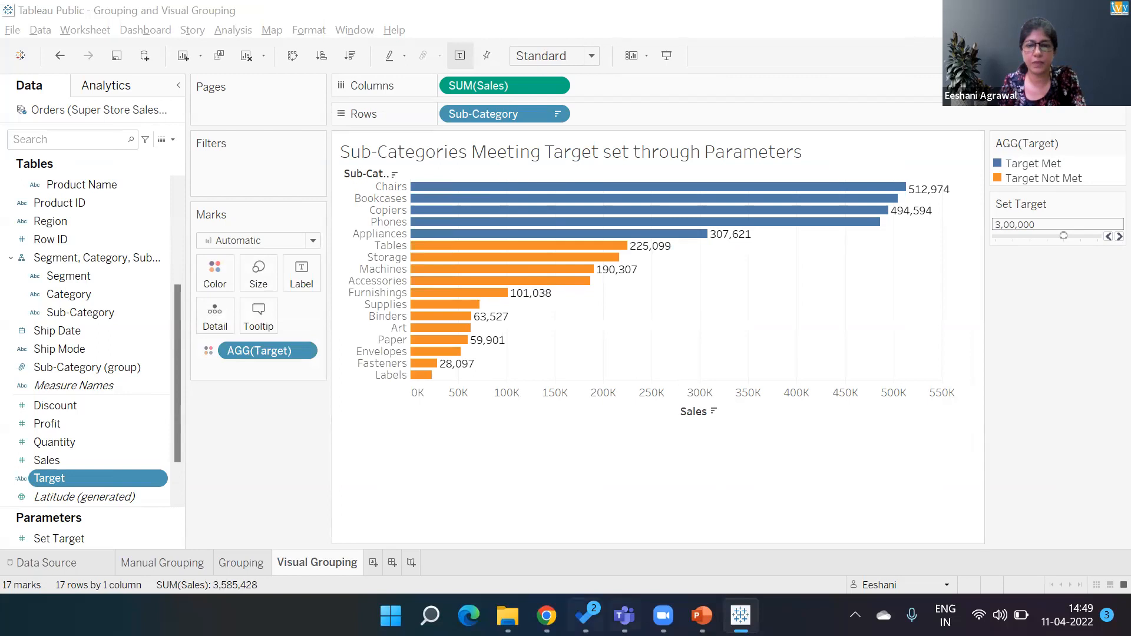
- Switch to the browser, search the admin courses for tableau and open the Genpact Data Visualization with Tableau course's curriculum
click(570, 504)
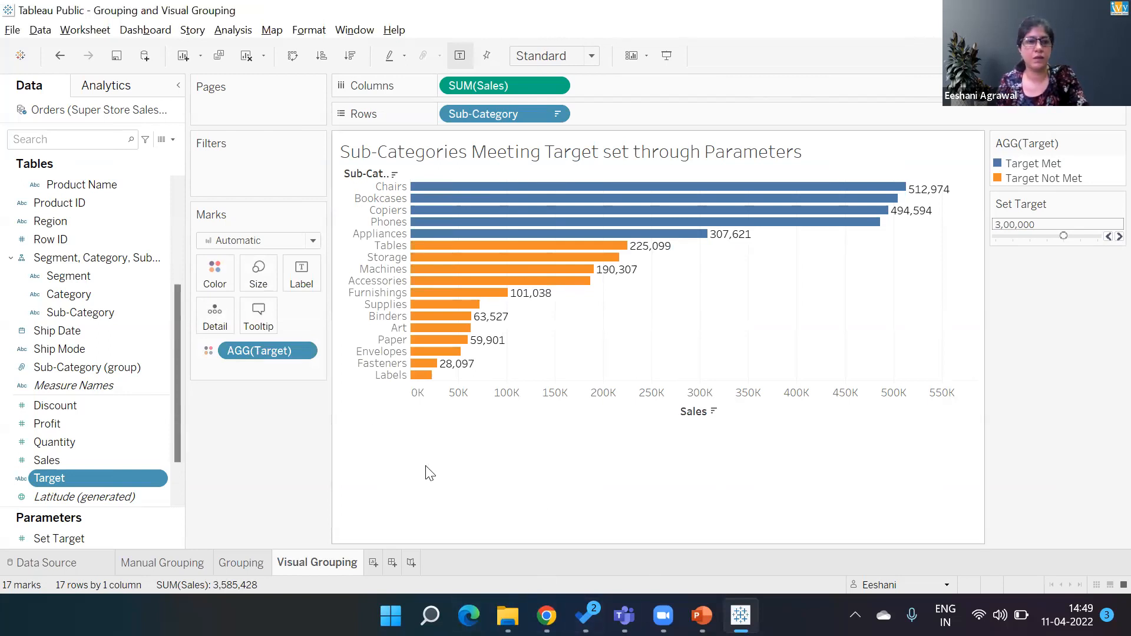
click(546, 616)
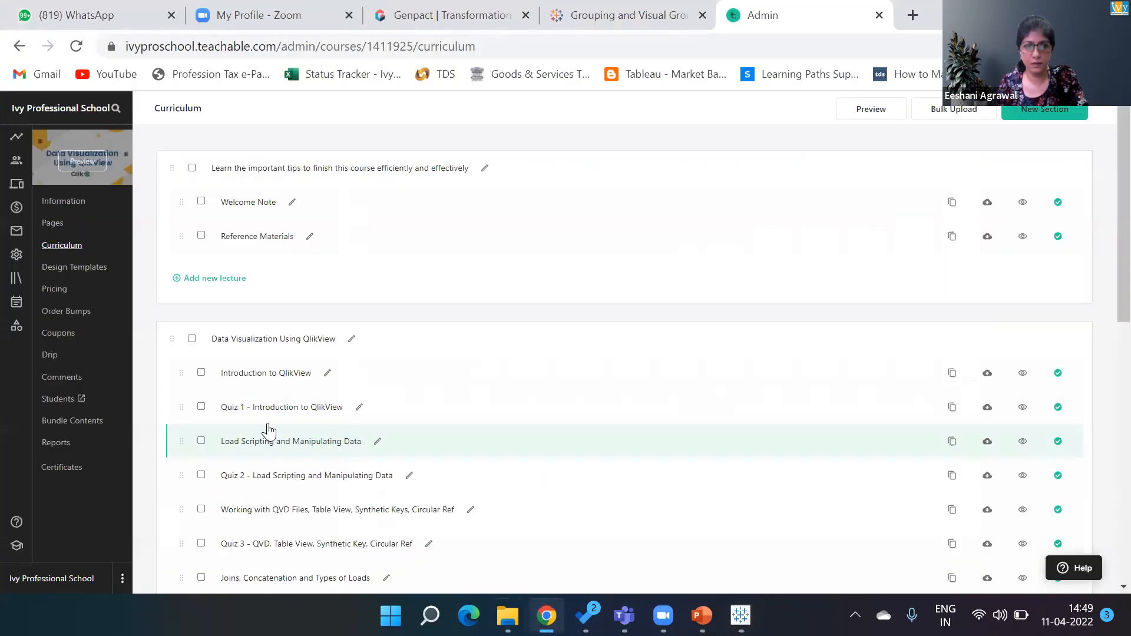
click(16, 278)
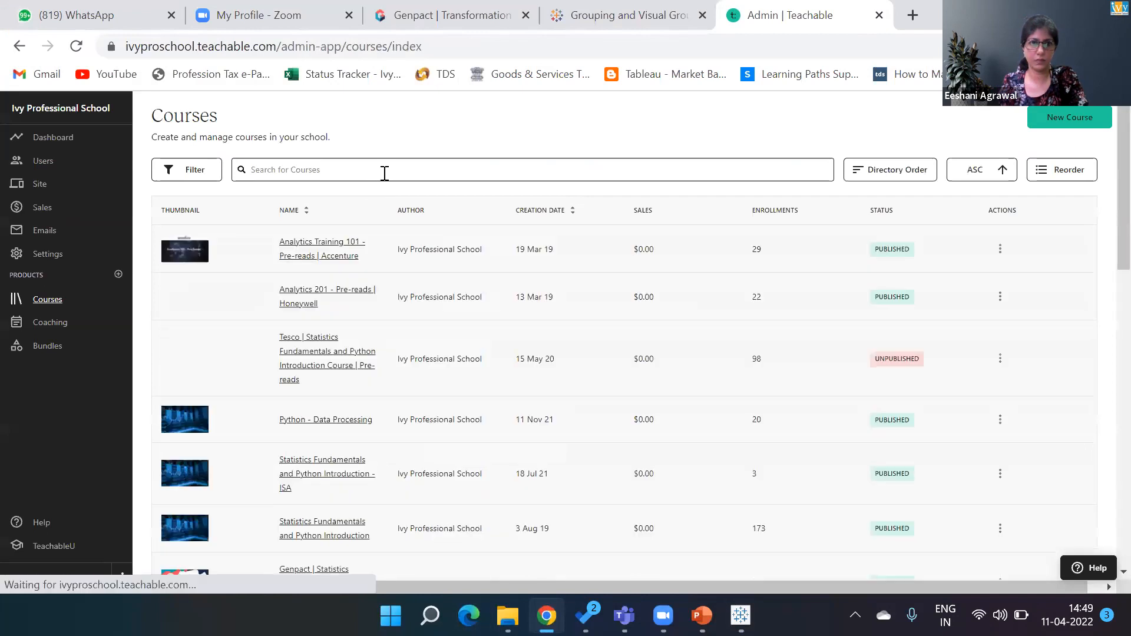
click(384, 174)
text(tableau)
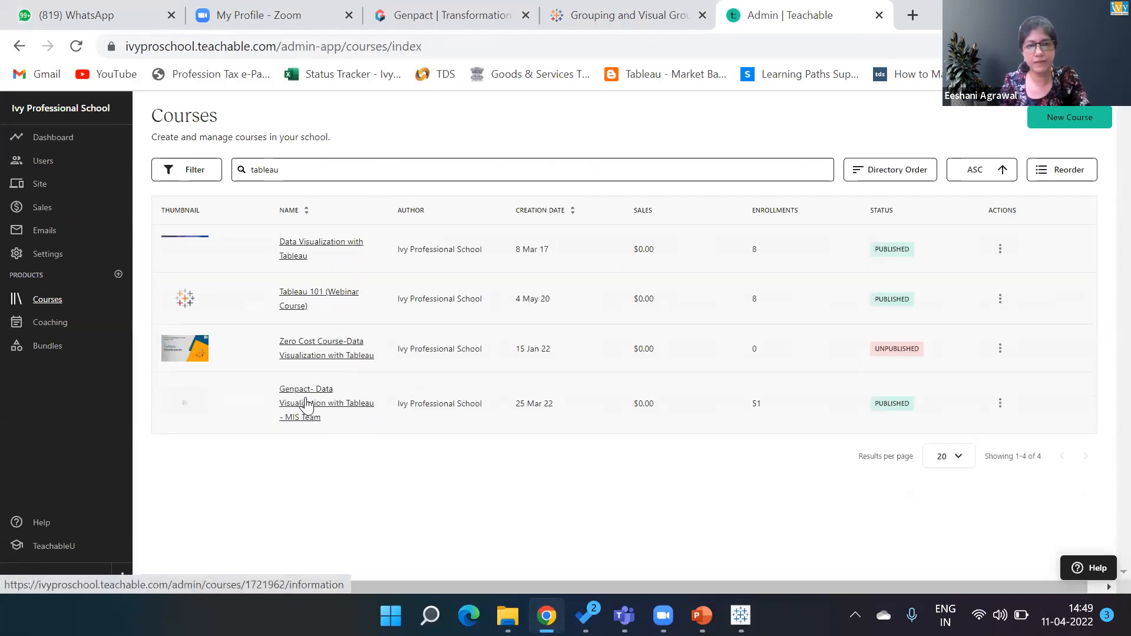
click(306, 404)
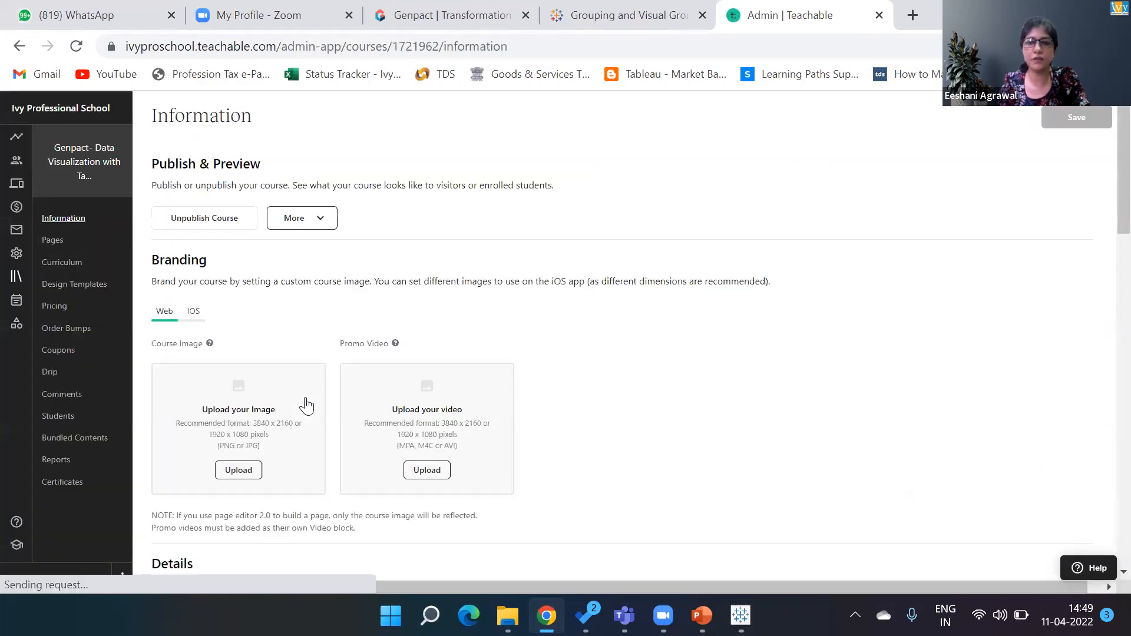
click(65, 262)
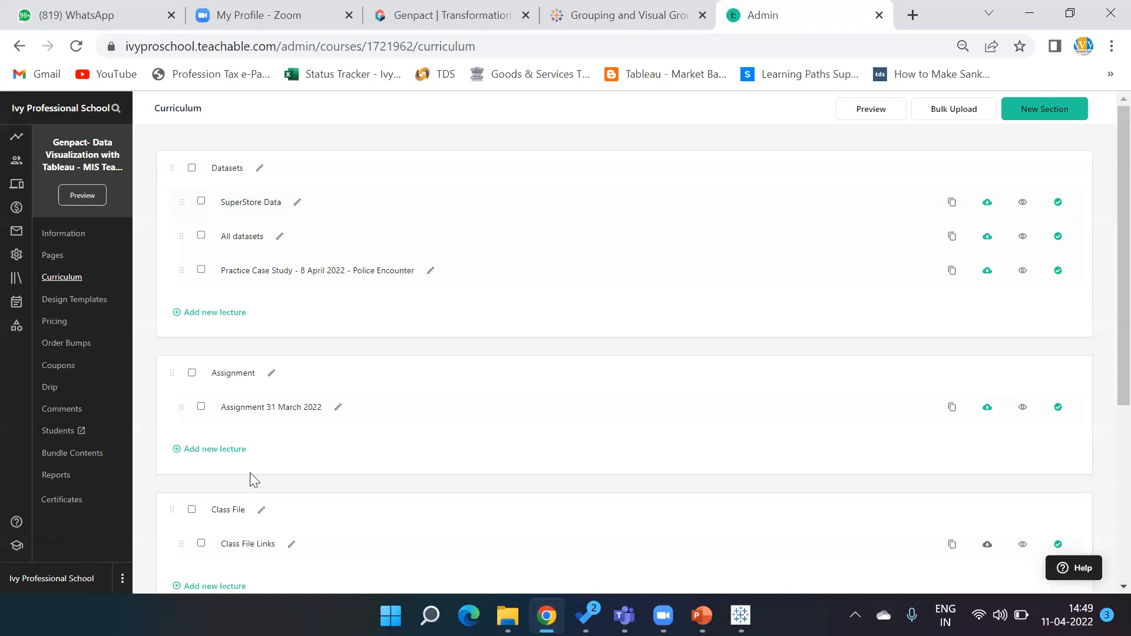
- Add a new lecture to the Class File section named Session 10 - 11 April 2022
click(225, 592)
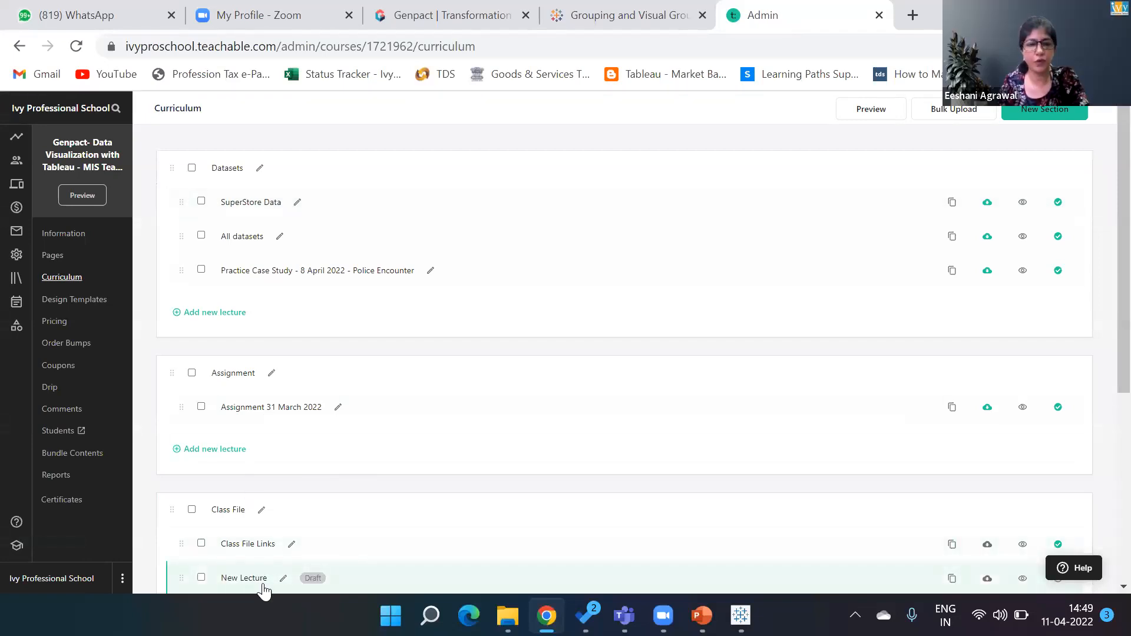
click(283, 578)
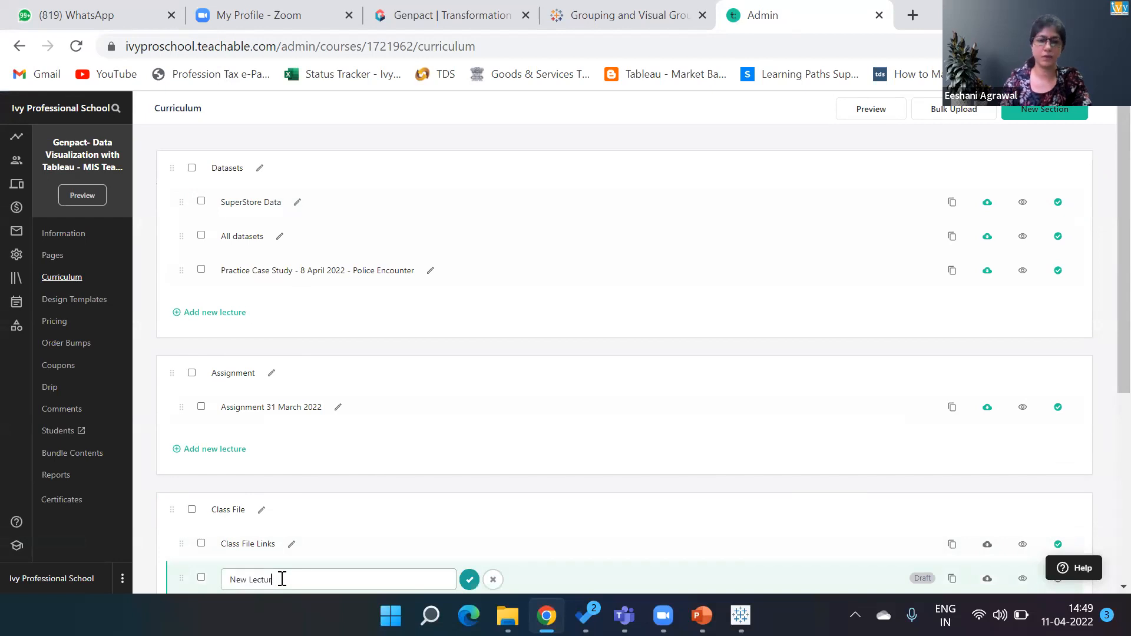
key(BackSpace)
key(BackSpace)
key(BackSpace)
key(BackSpace)
key(BackSpace)
key(BackSpace)
key(BackSpace)
key(BackSpace)
key(BackSpace)
key(BackSpace)
text(Session 10)
text( -)
text( - 11)
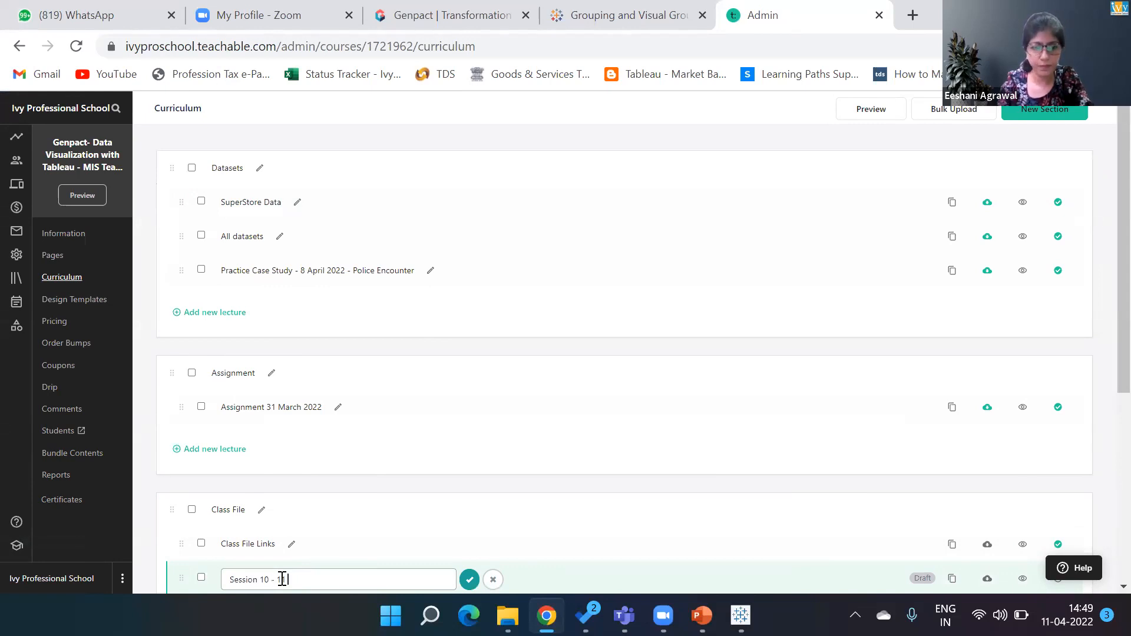
text( April 2022)
click(468, 580)
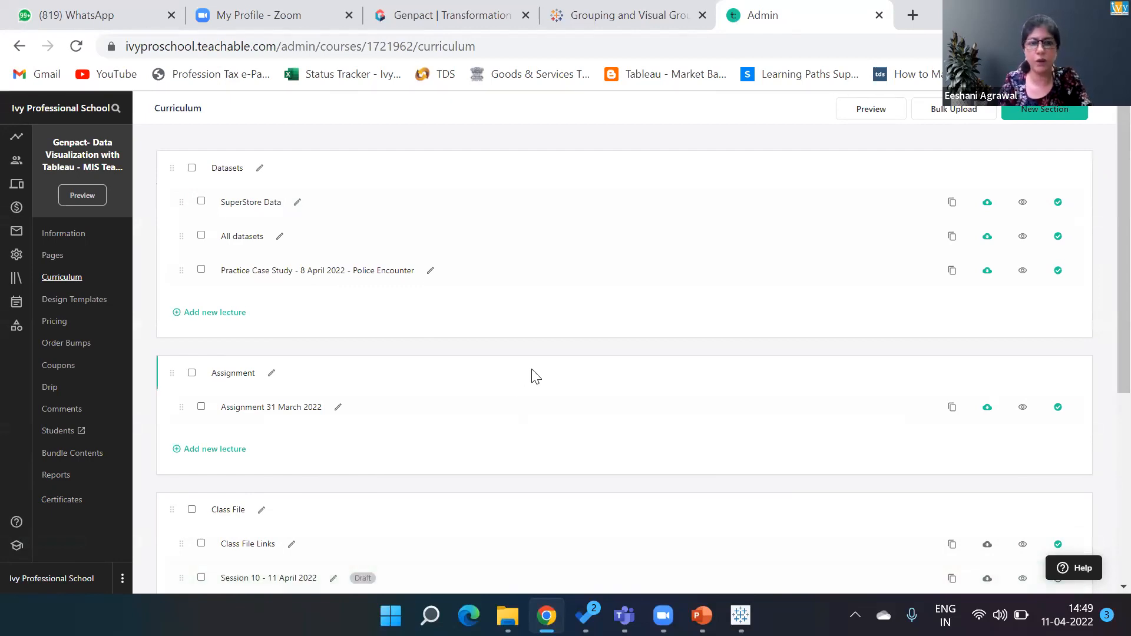
- Open the Session 10 lecture, add a text block with the pasted Tableau Public viz link, and publish the lecture
click(294, 580)
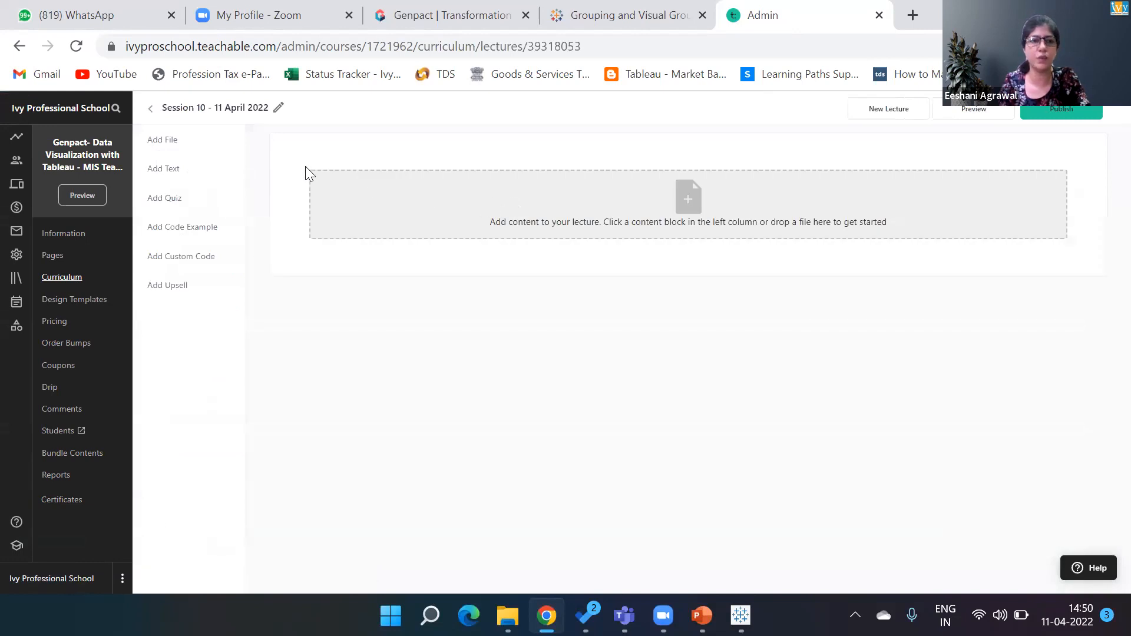
click(197, 169)
click(567, 294)
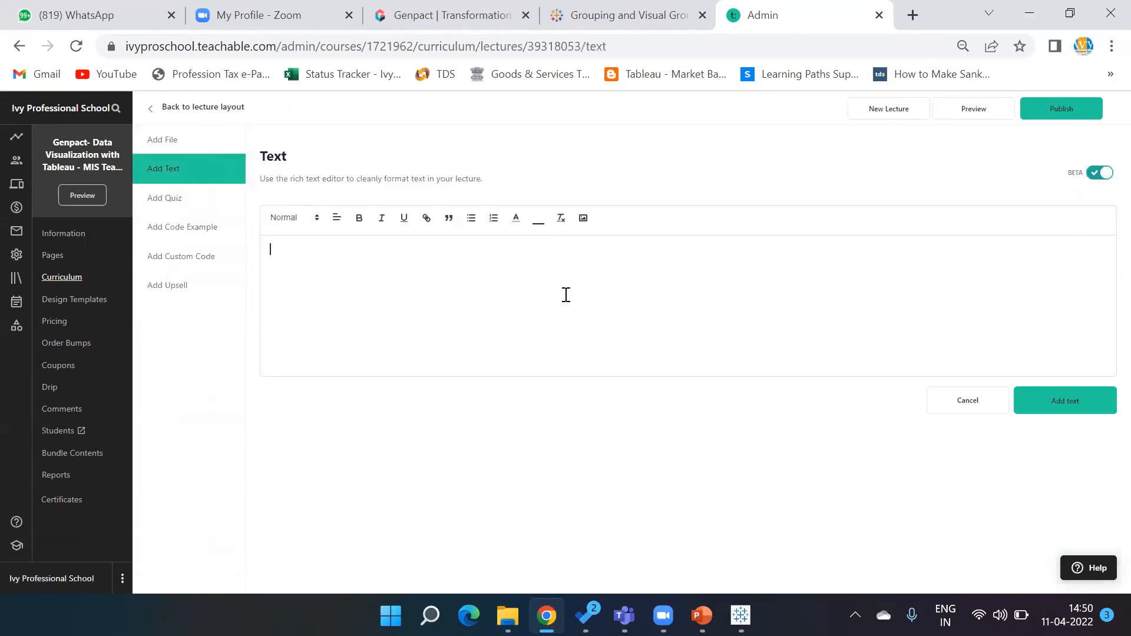
text(https://public.tableau.com/views/GroupingandVisualGrouping/ManualGrouping?:language=en-US&publish=yes&:display_count=n&:origin=viz_share_link)
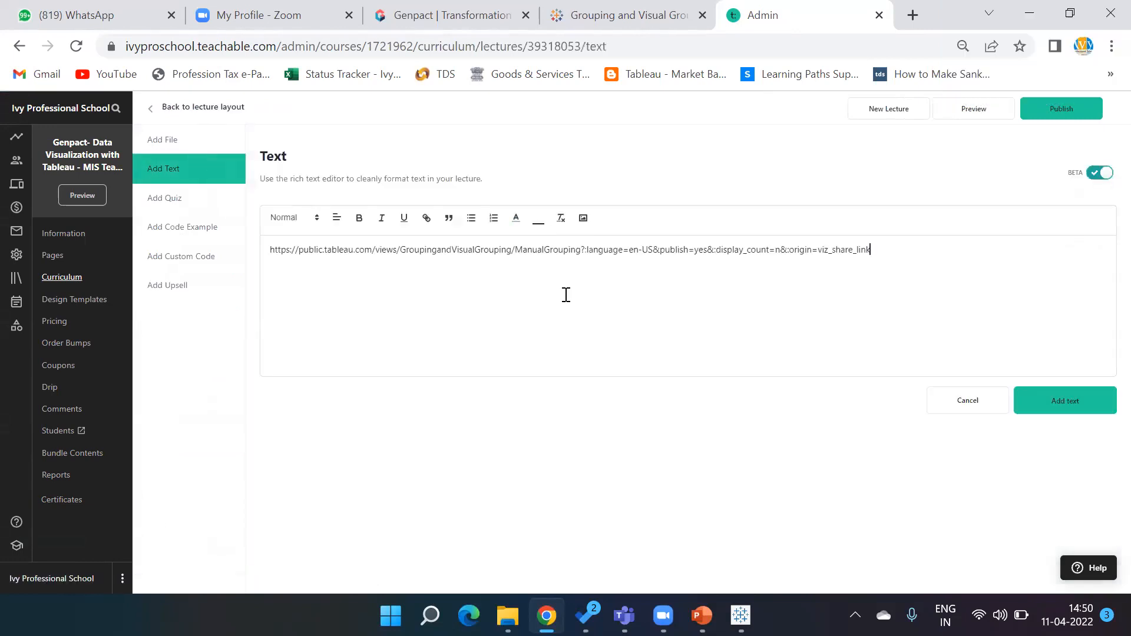
click(1047, 109)
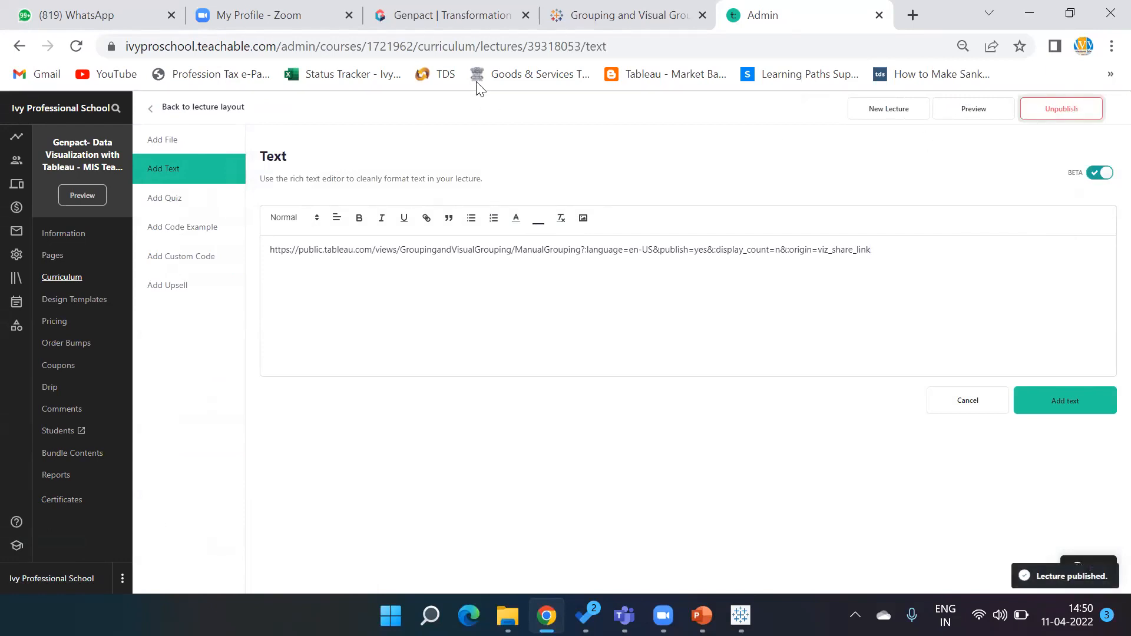
- Return to the curriculum and make the Session 10 and Class File Links lectures downloadable
click(151, 115)
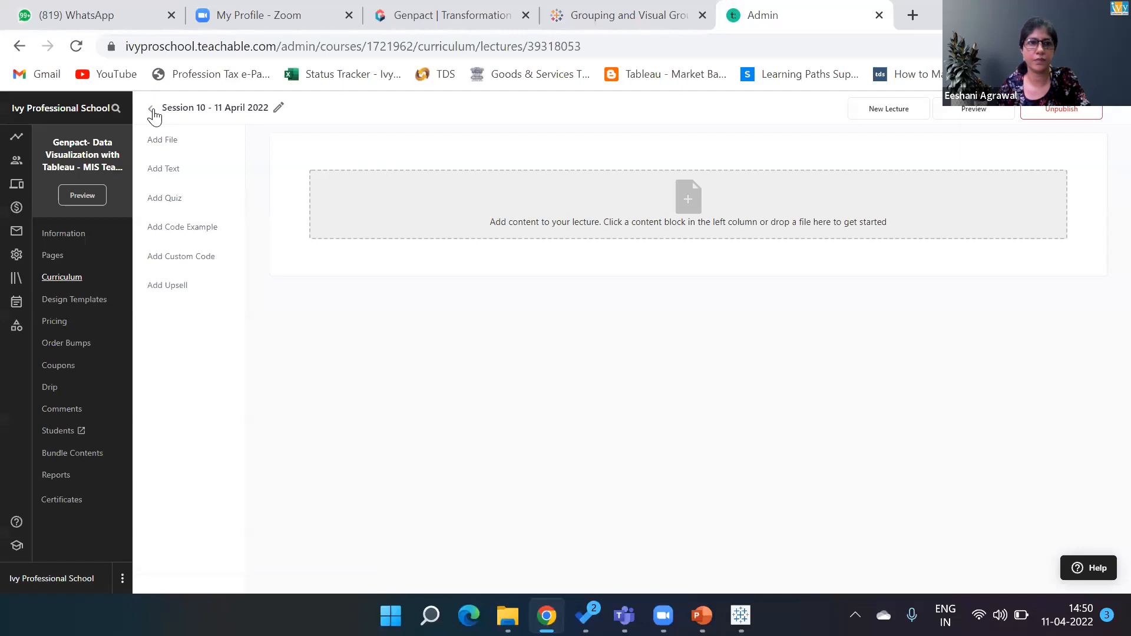
click(152, 111)
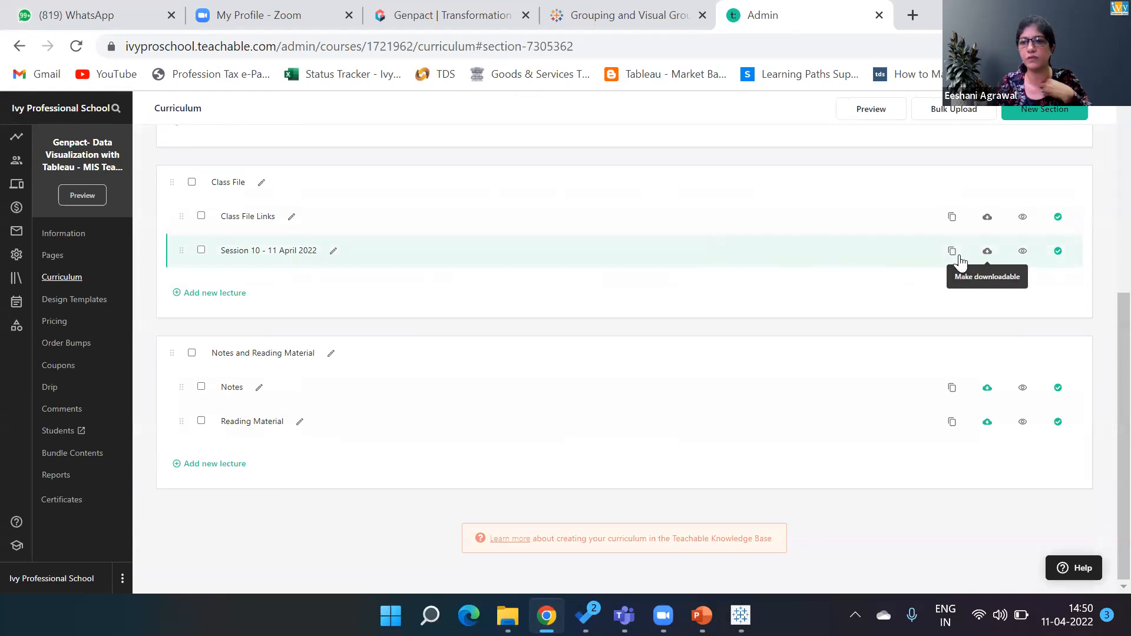
click(982, 257)
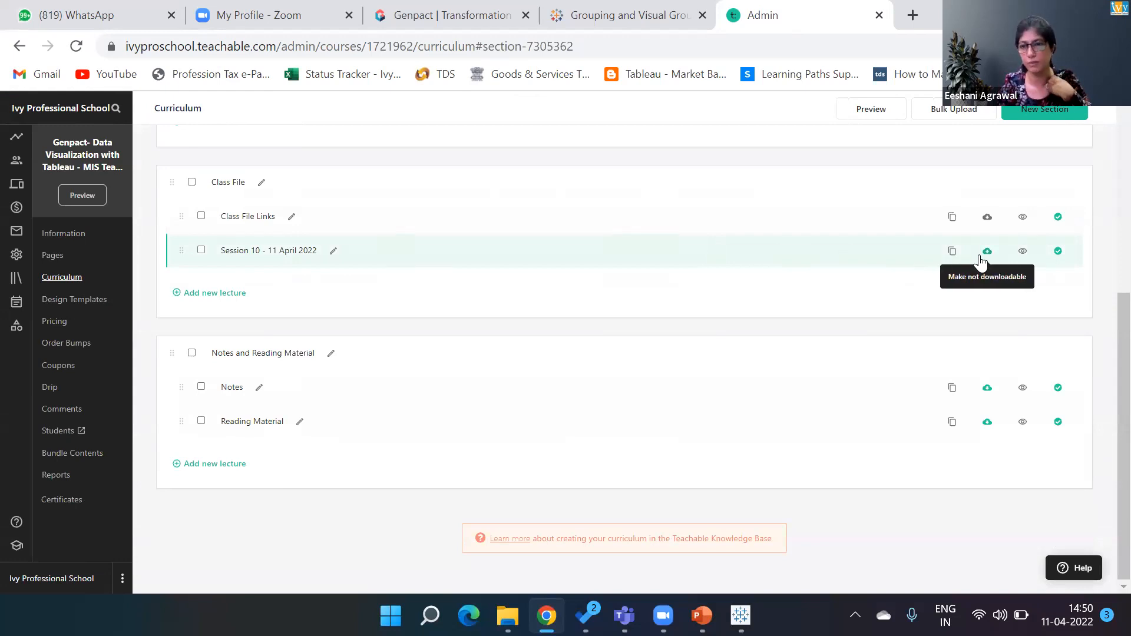
click(994, 219)
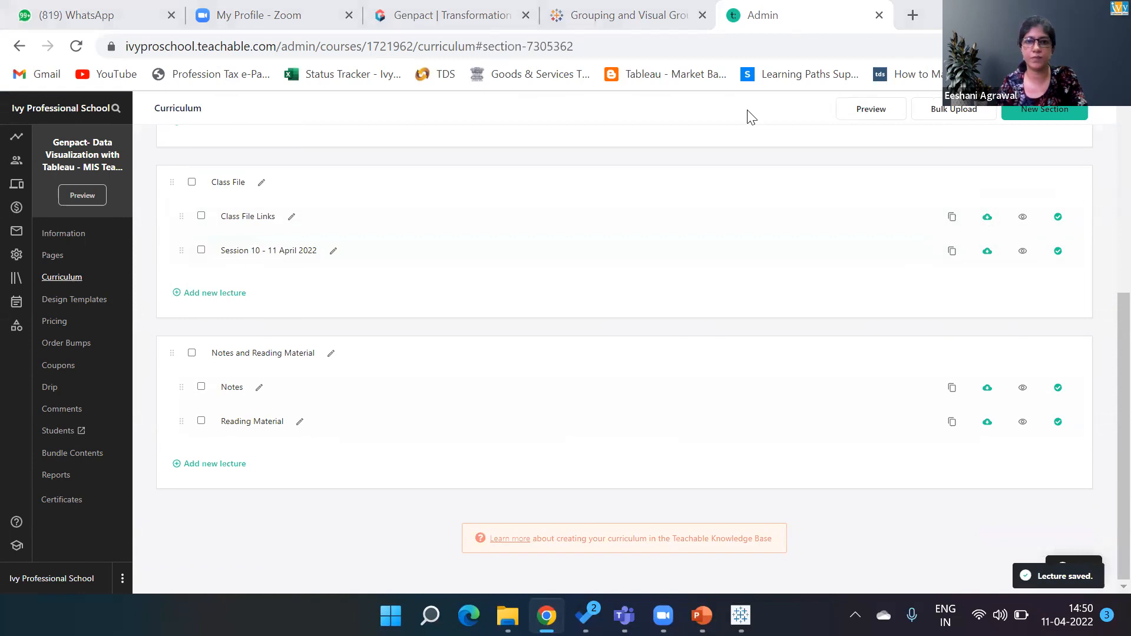
key(alt+Tab)
key(alt+Tab)
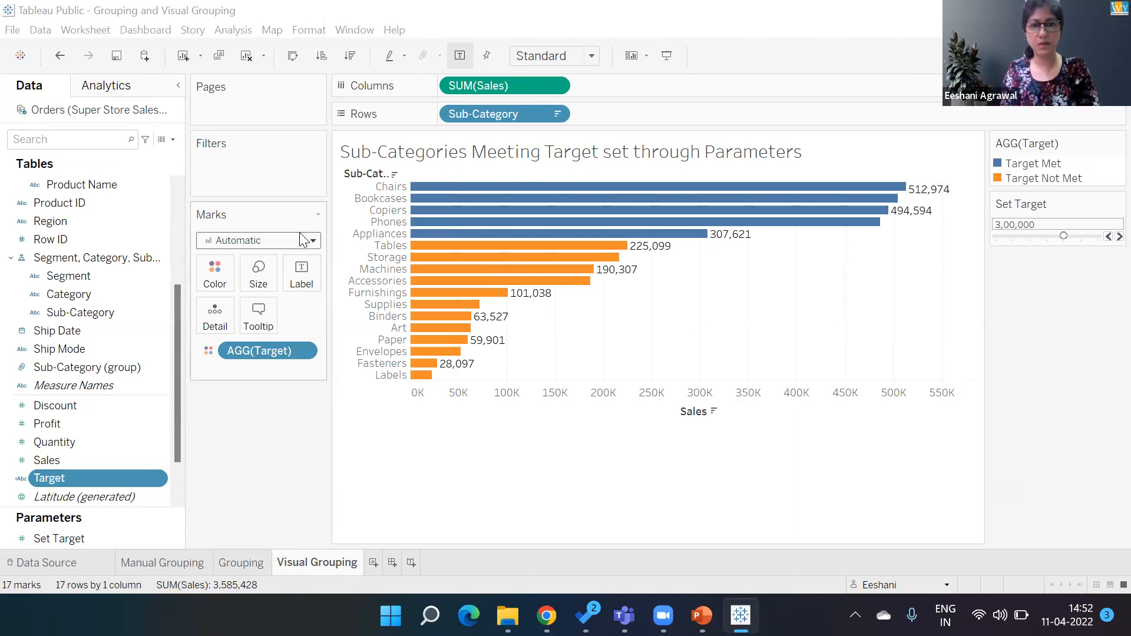
key(alt+Tab)
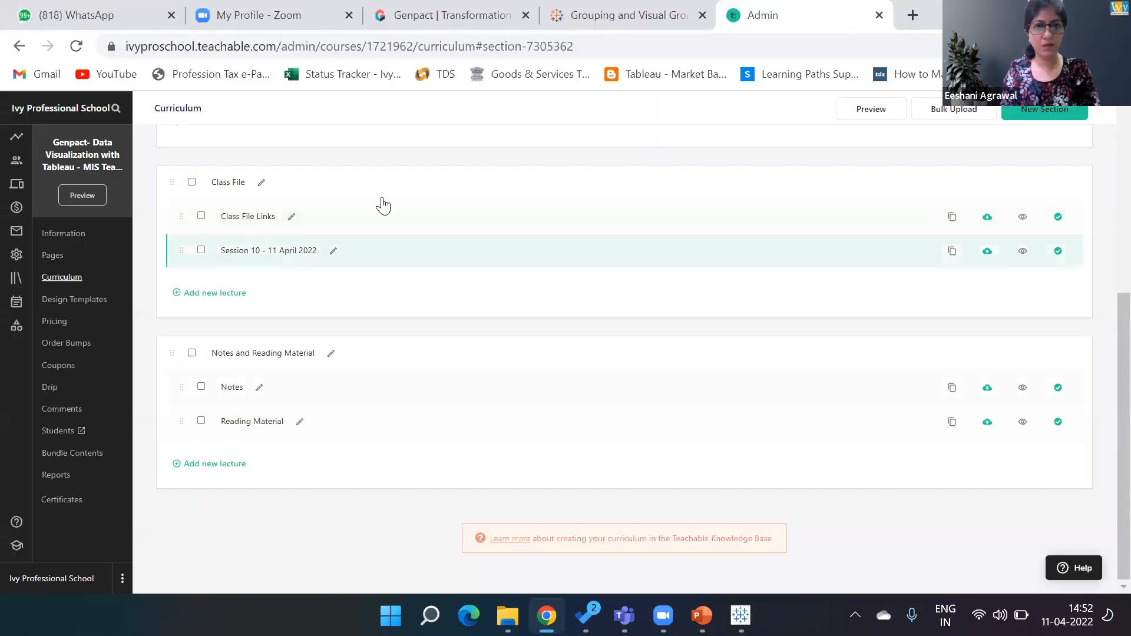
- Create a new curriculum section named Assessment 1
click(1053, 110)
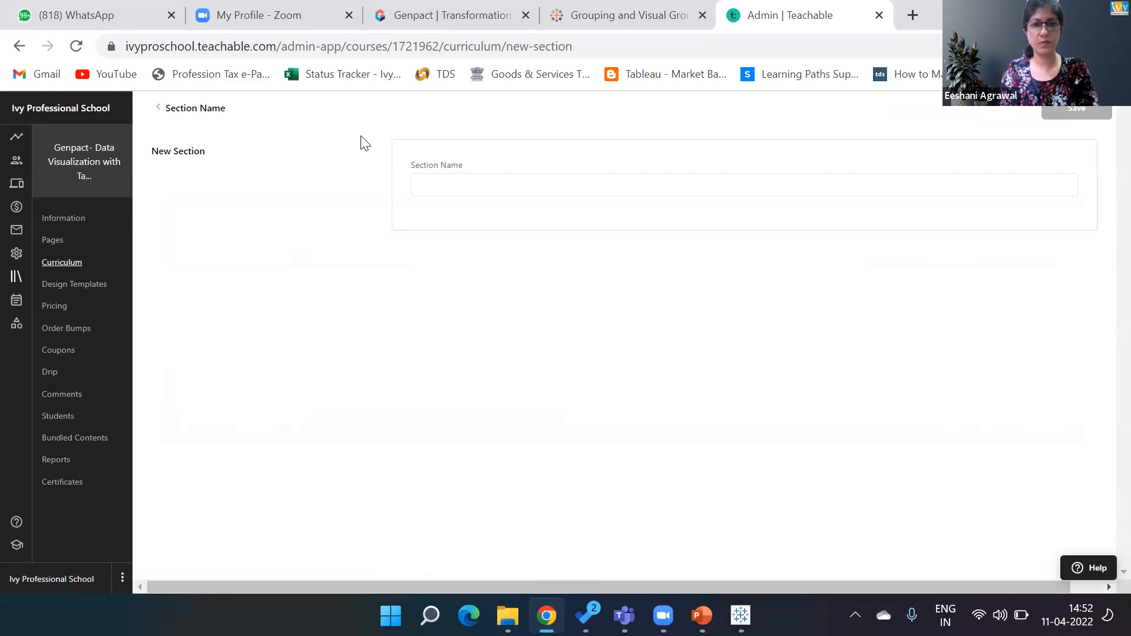
click(492, 188)
text(Assessment 1)
click(1064, 110)
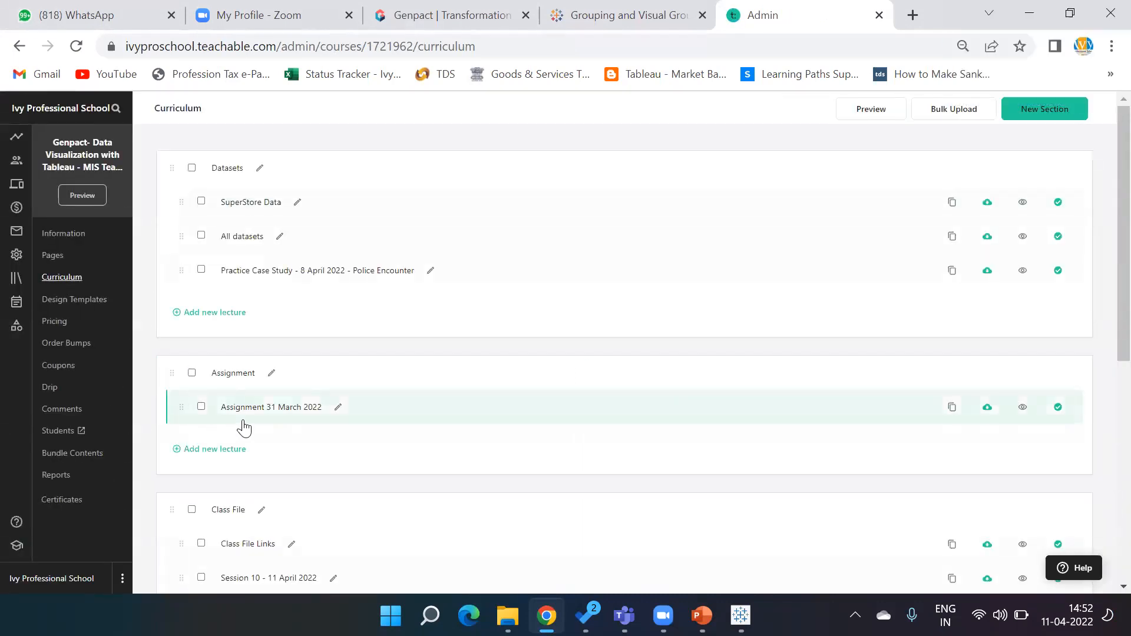
- Add a new lecture named Assessment 1 to the new section
scroll(283, 417, down, 7)
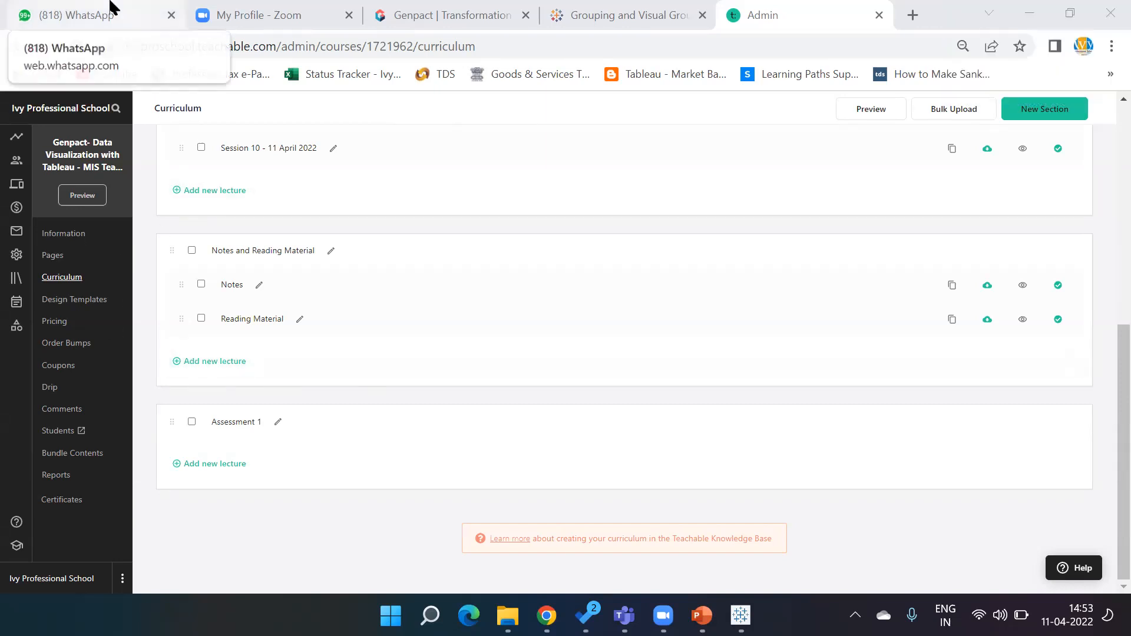
mouse_move(435, 622)
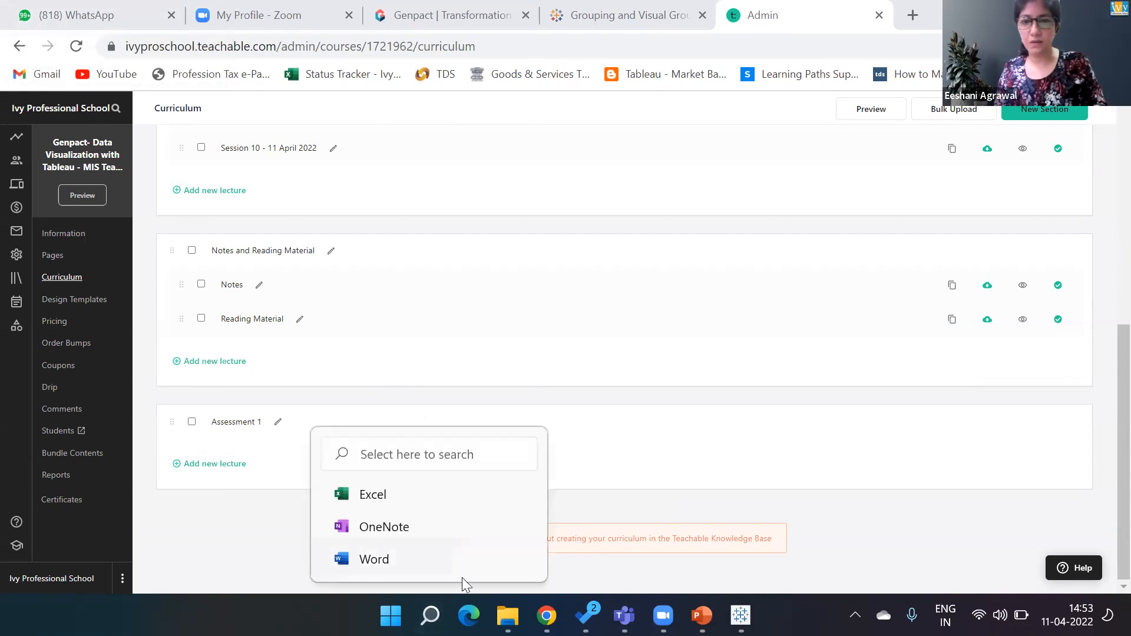
click(229, 428)
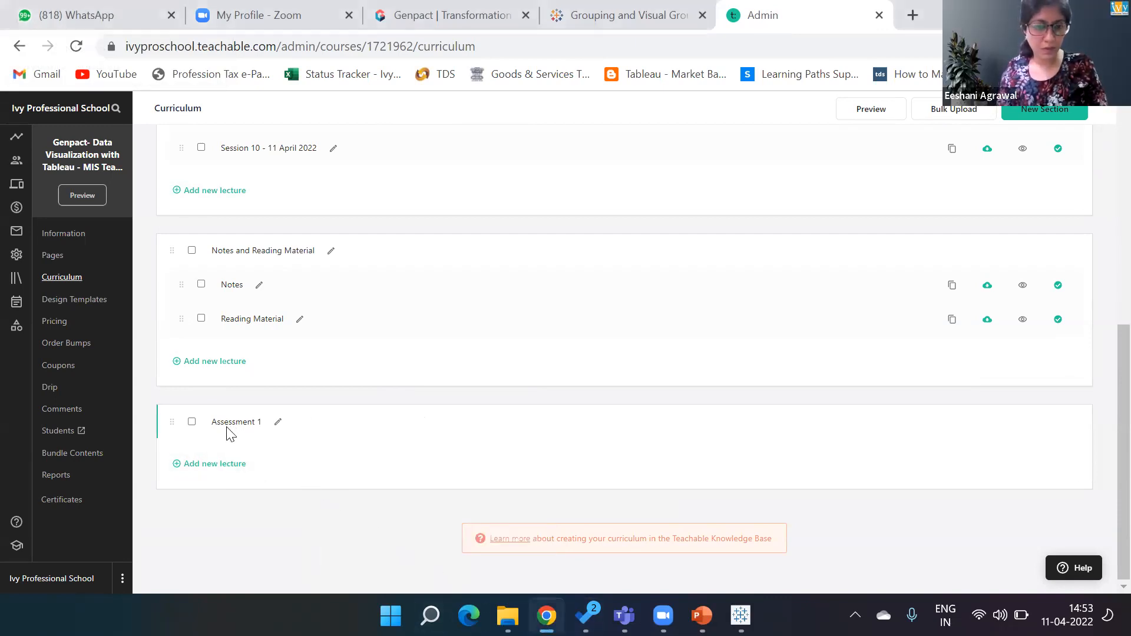
click(222, 471)
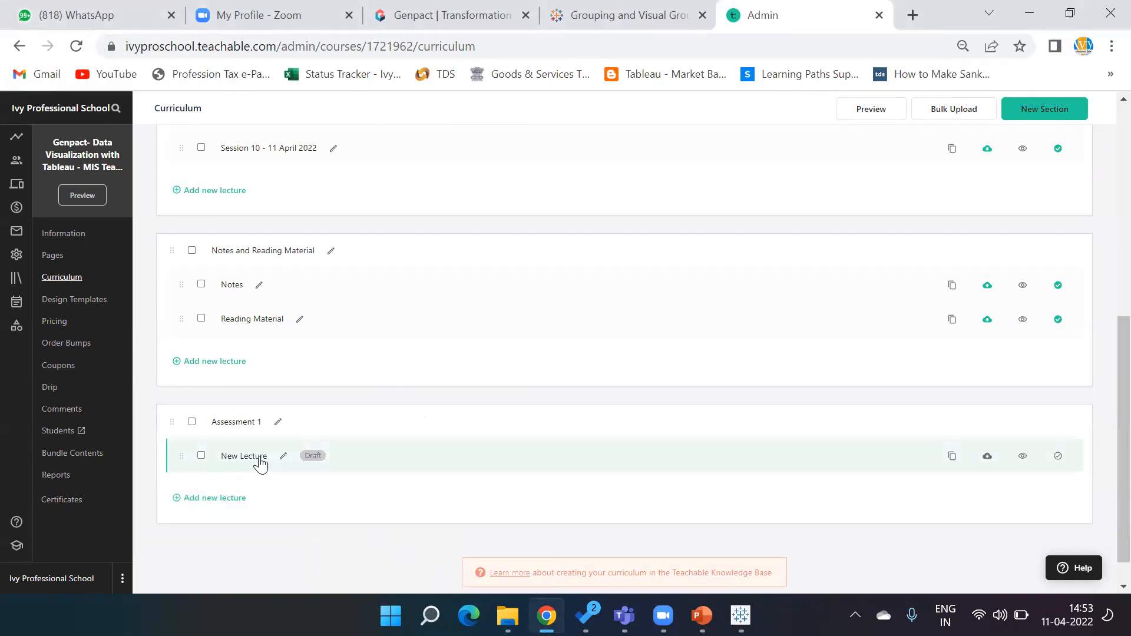
click(283, 456)
key(BackSpace)
key(BackSpace)
key(BackSpace)
key(BackSpace)
key(BackSpace)
key(BackSpace)
key(BackSpace)
key(BackSpace)
key(BackSpace)
text(Assessment 1)
key(Return)
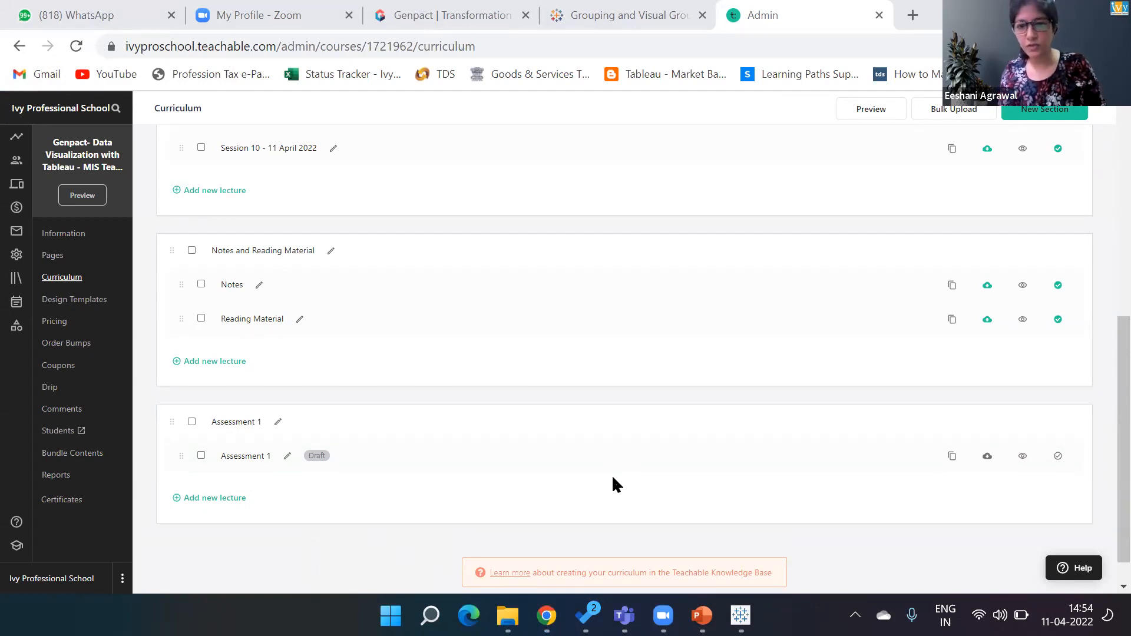
- Rename the section to Assessments
click(278, 422)
key(BackSpace)
key(BackSpace)
text(ssessments)
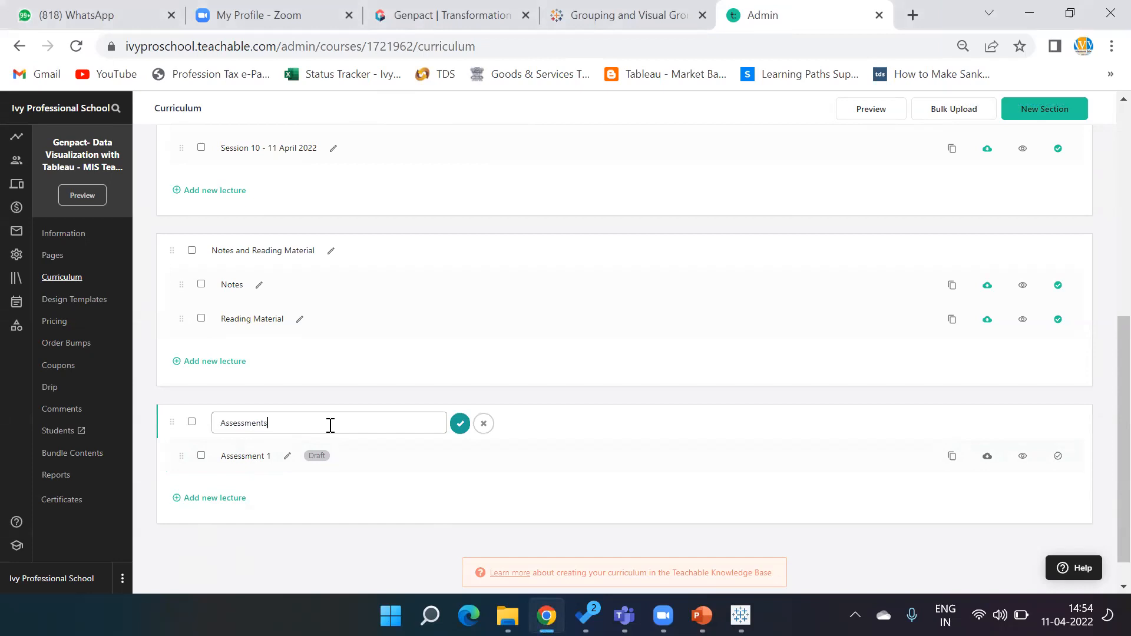
click(459, 428)
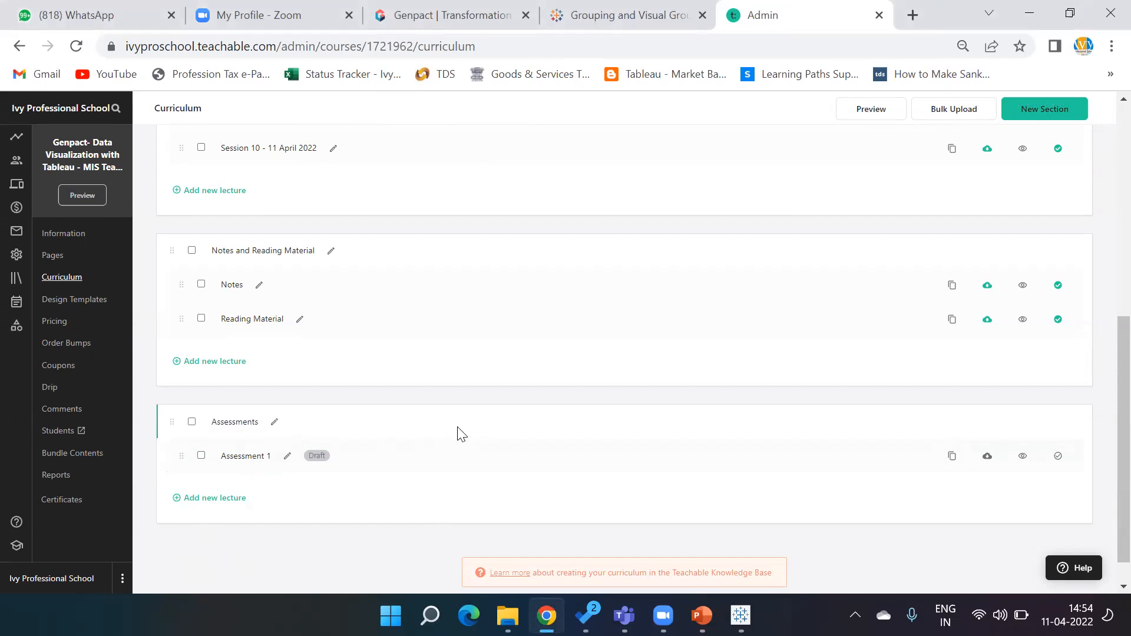
- Open the Assessment 1 lecture and start adding a text block
click(244, 457)
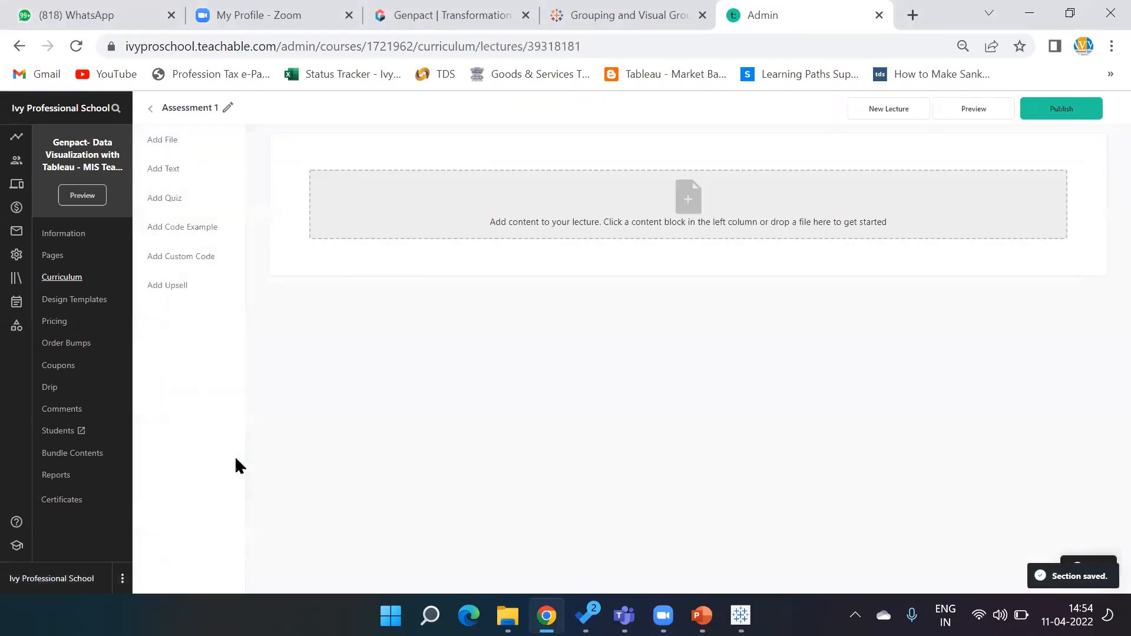
click(160, 170)
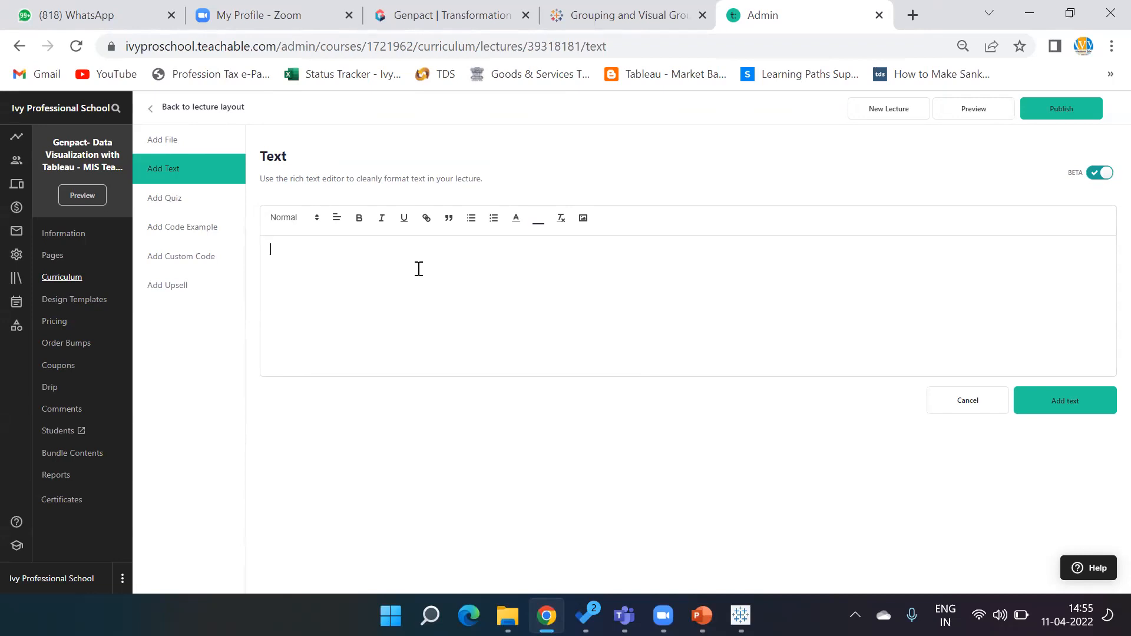
- Switch to WhatsApp Web, search the chats by a contact's name and open that student's chat
click(118, 16)
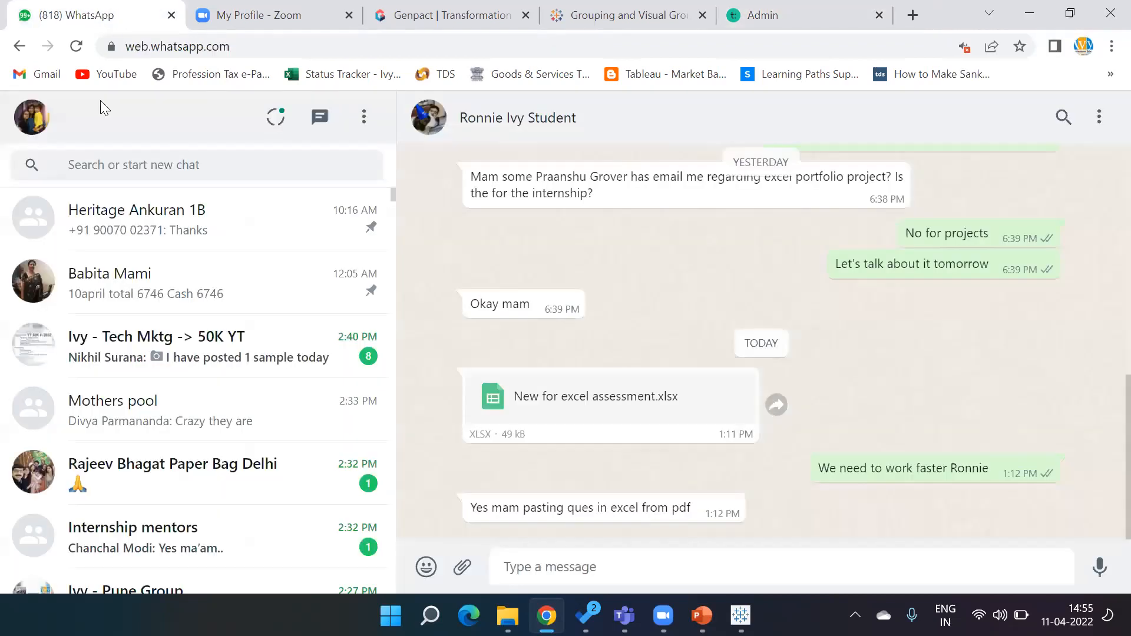
click(176, 171)
text(chanc)
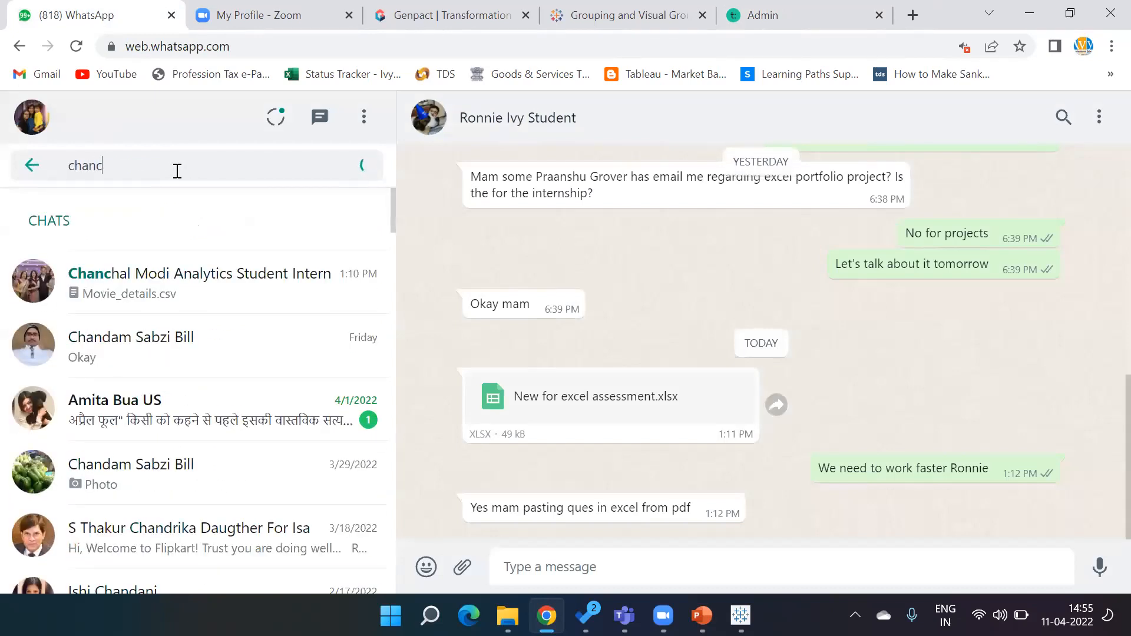
click(227, 288)
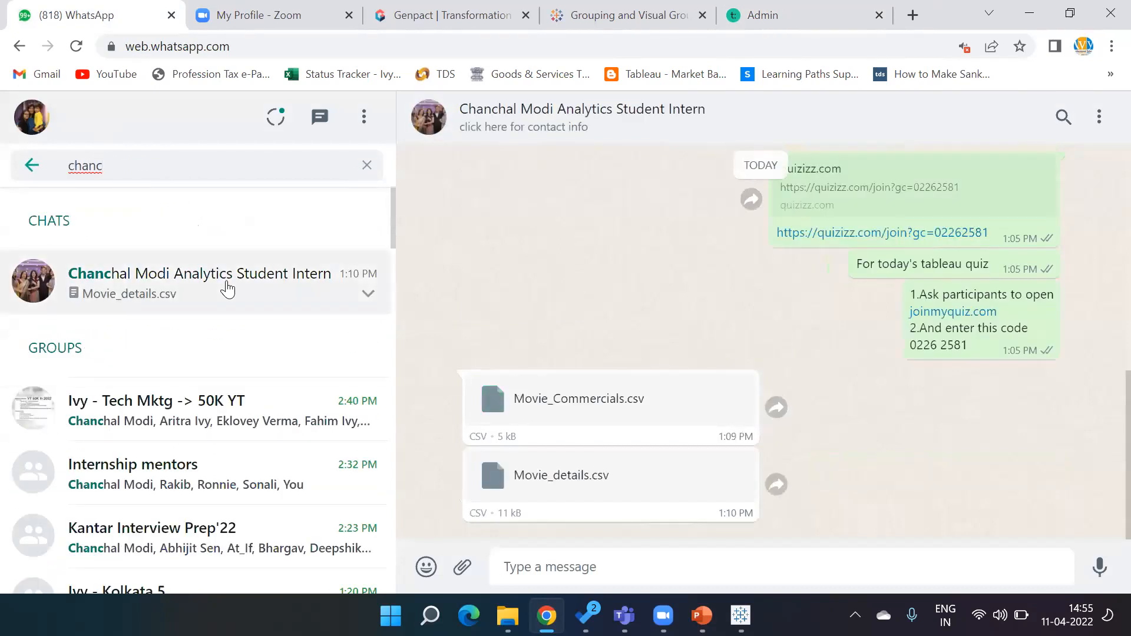